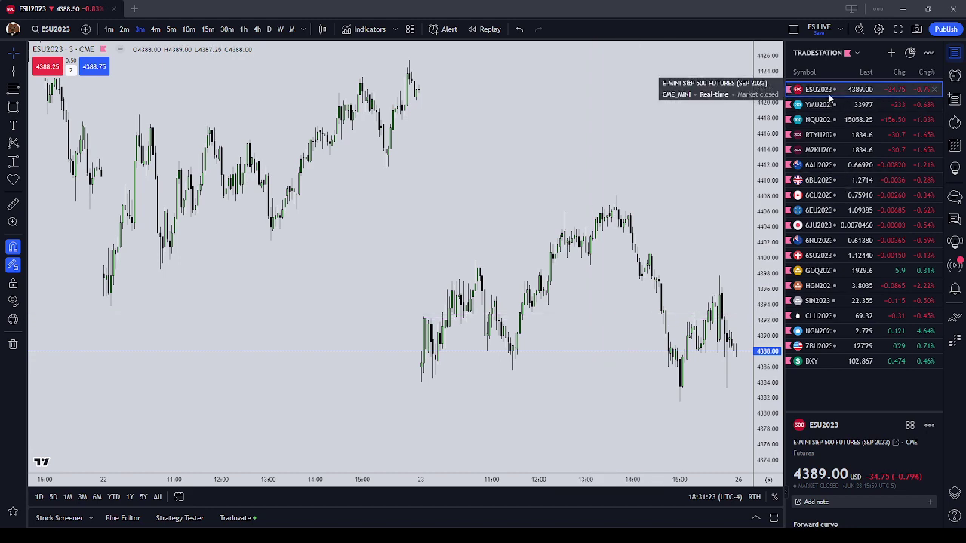
Step: Mark 10:00 and 11:00 on Friday 23 June with dashed vertical lines on the 3-minute ESU2023 chart
scroll(552, 214, up, 3)
drag(431, 155, 485, 156)
scroll(472, 226, down, 2)
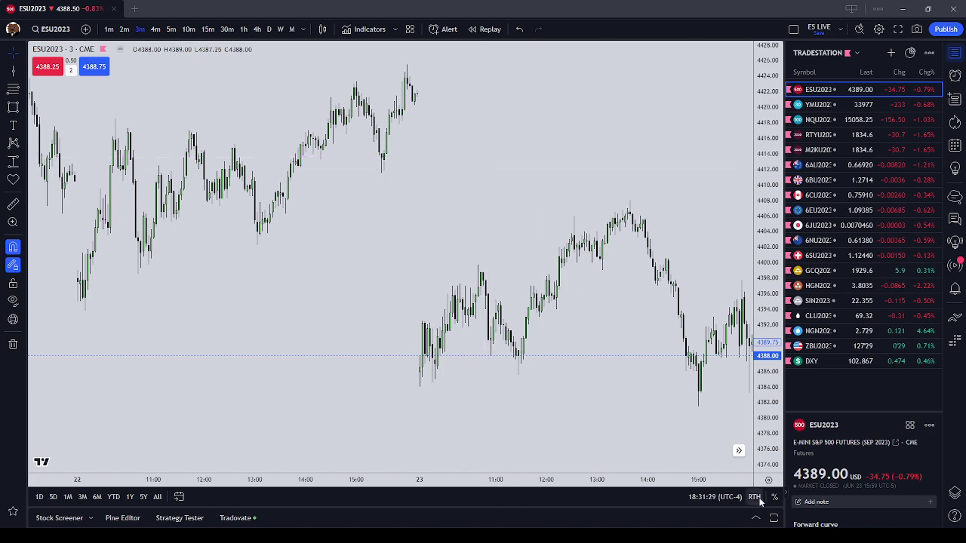
drag(660, 445, 551, 440)
drag(416, 413, 556, 405)
scroll(557, 406, up, 3)
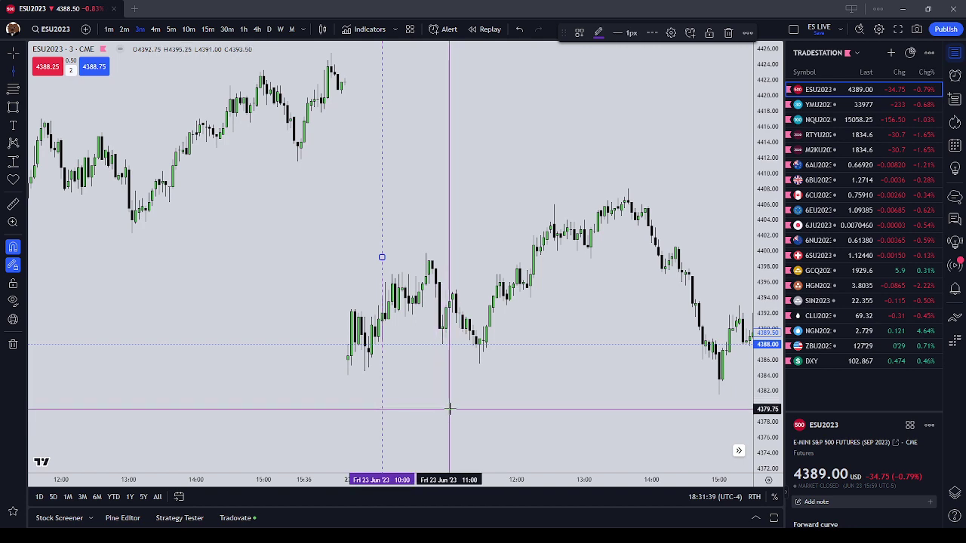
click(449, 409)
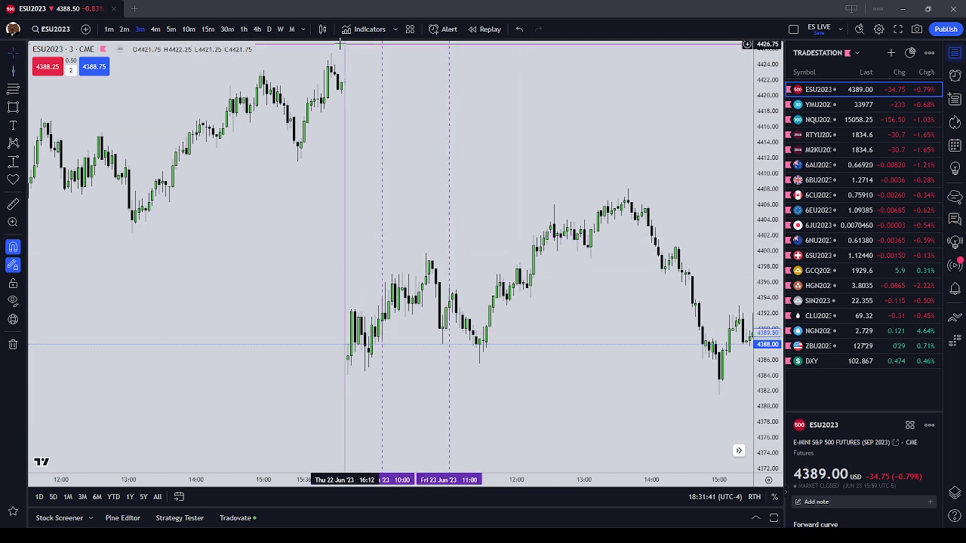
Step: Compare the marked 10:00 to 11:00 window on the 5-minute, 3-minute and 2-minute charts
click(171, 29)
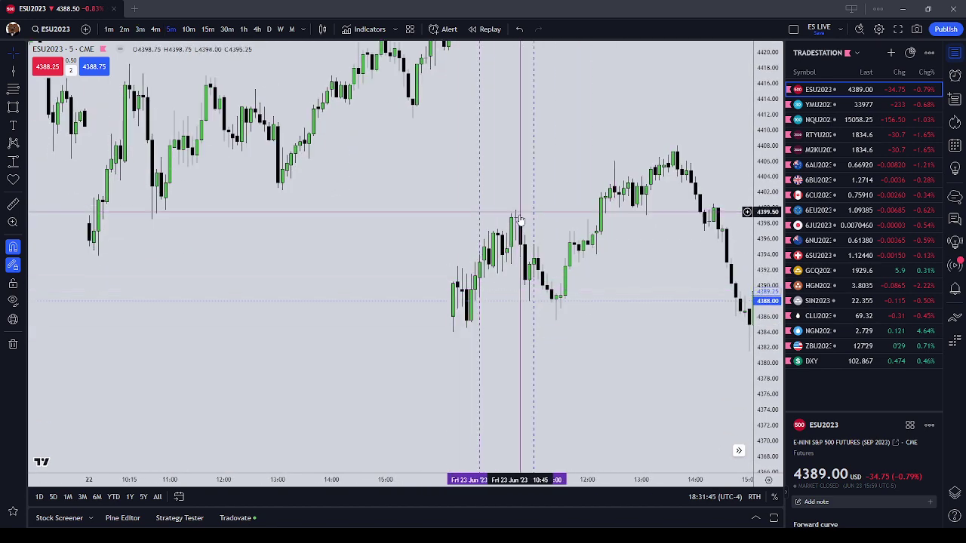
scroll(457, 278, up, 2)
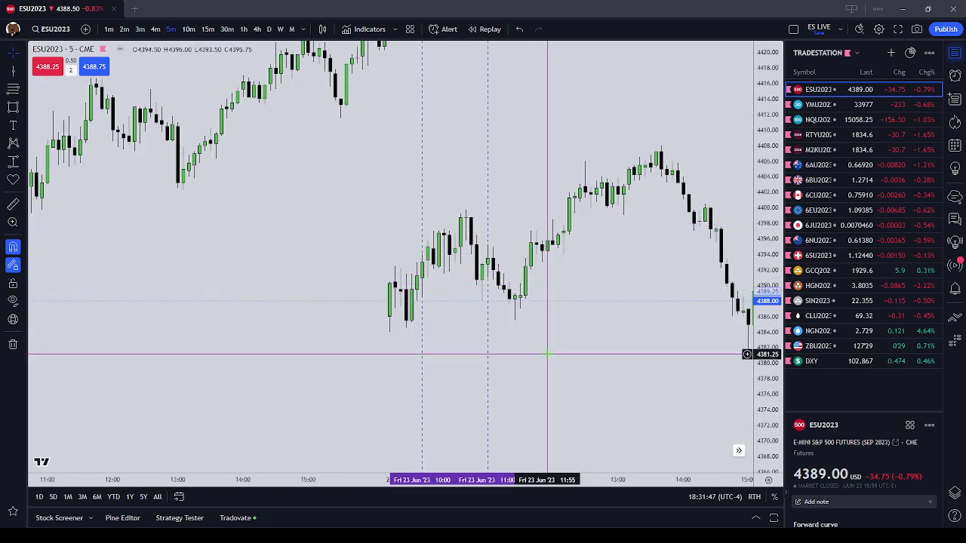
click(140, 30)
scroll(447, 314, up, 2)
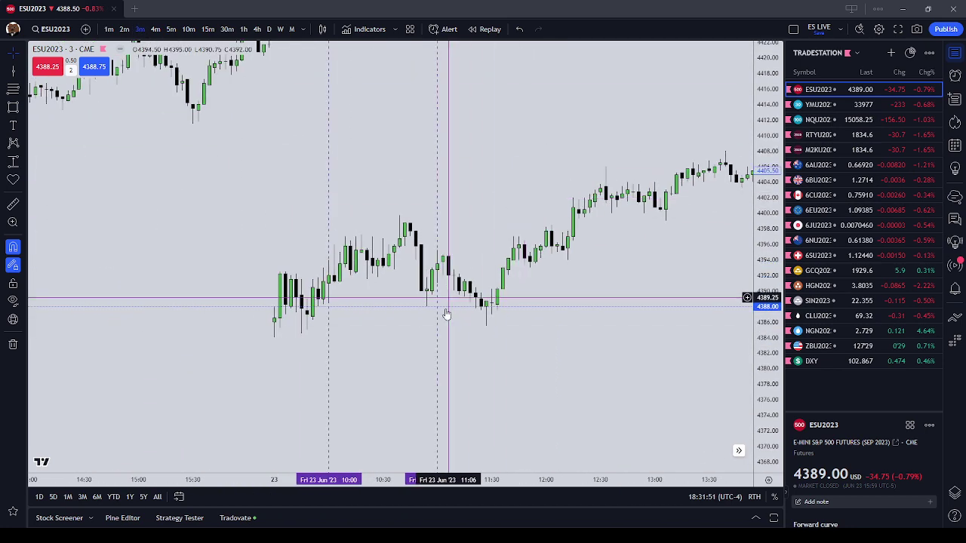
click(124, 29)
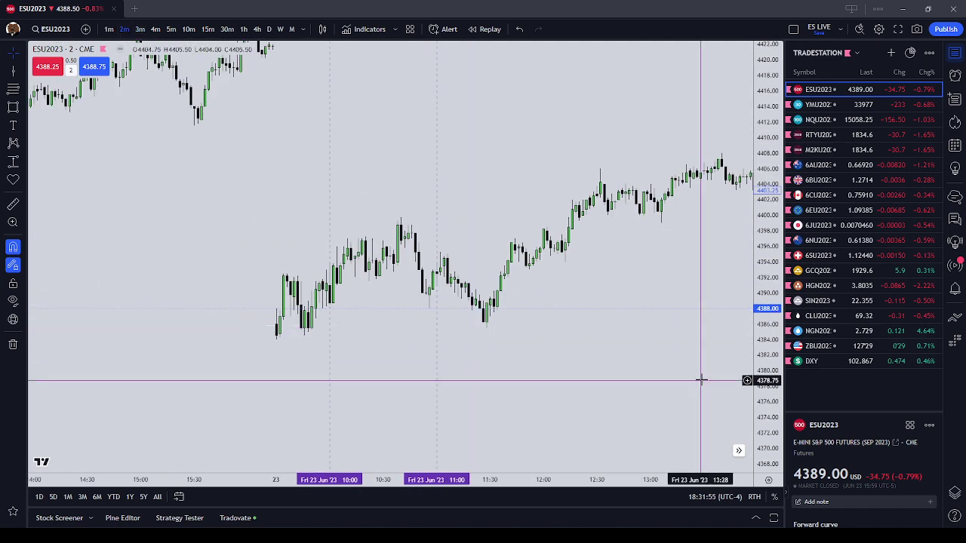
Step: Switch to the 1-minute chart and stretch the price scale around the marked 10:00 to 11:00 window
click(109, 29)
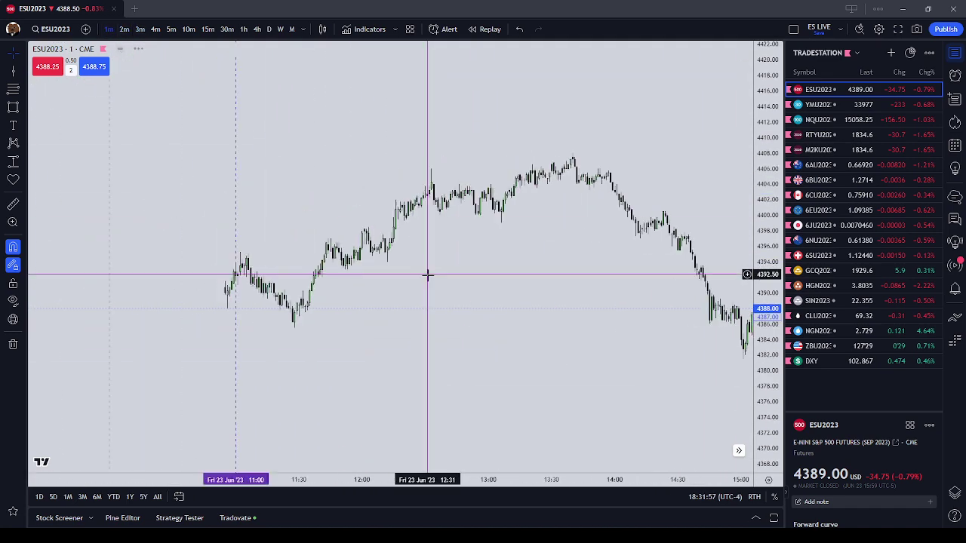
scroll(427, 275, down, 3)
drag(415, 345, 504, 338)
scroll(505, 339, up, 1)
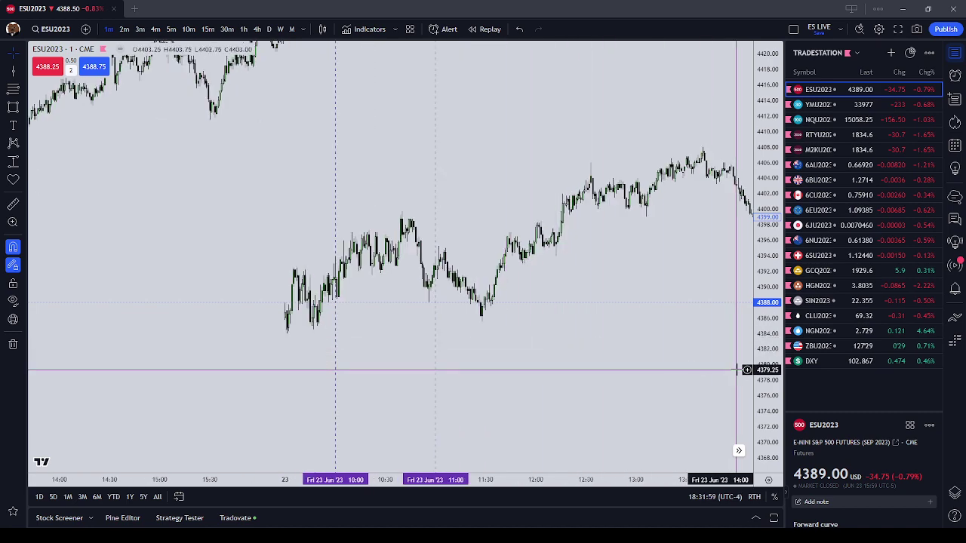
drag(759, 376, 762, 178)
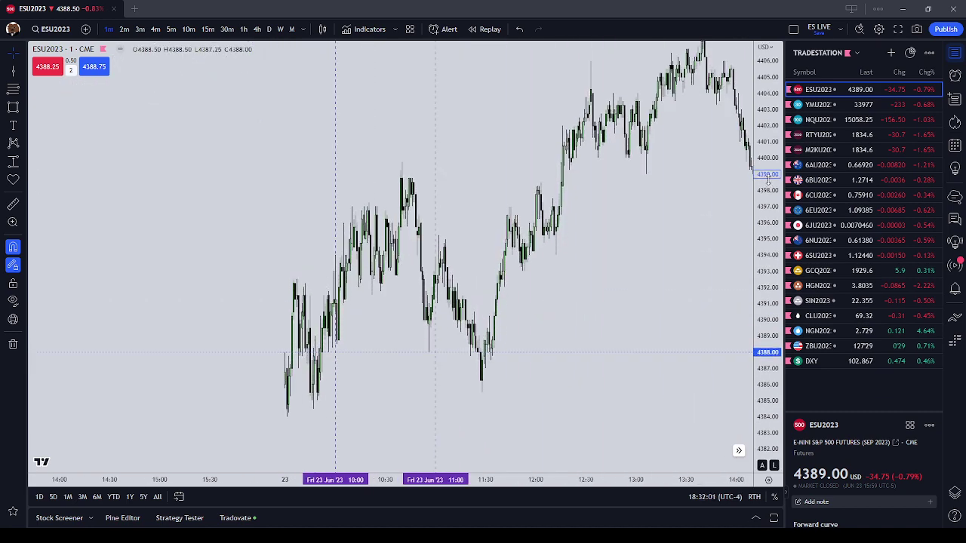
scroll(568, 281, up, 3)
drag(349, 261, 593, 245)
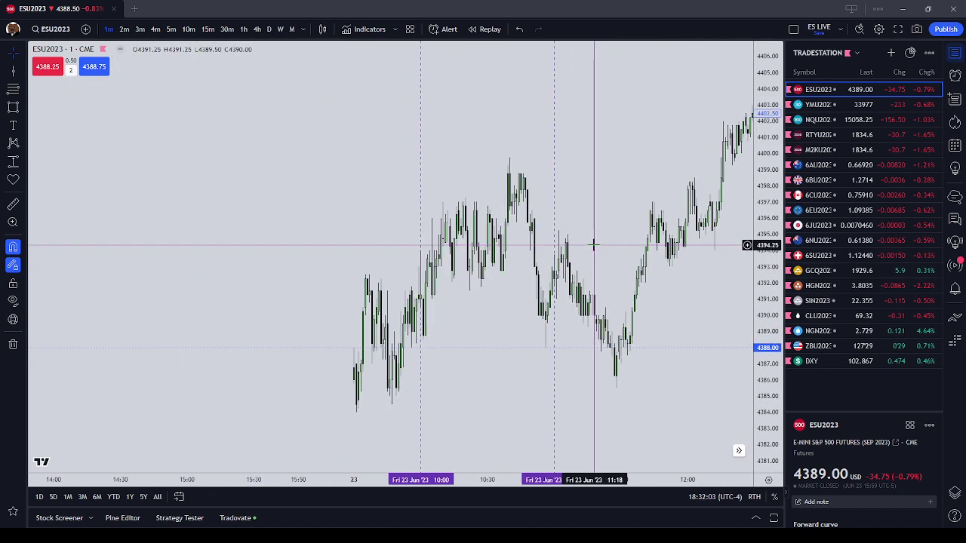
Step: Draw a rectangle over the gap from 4397.25 to 4396.25, extend it to 11:00 and apply the AM Silver template
scroll(593, 245, up, 3)
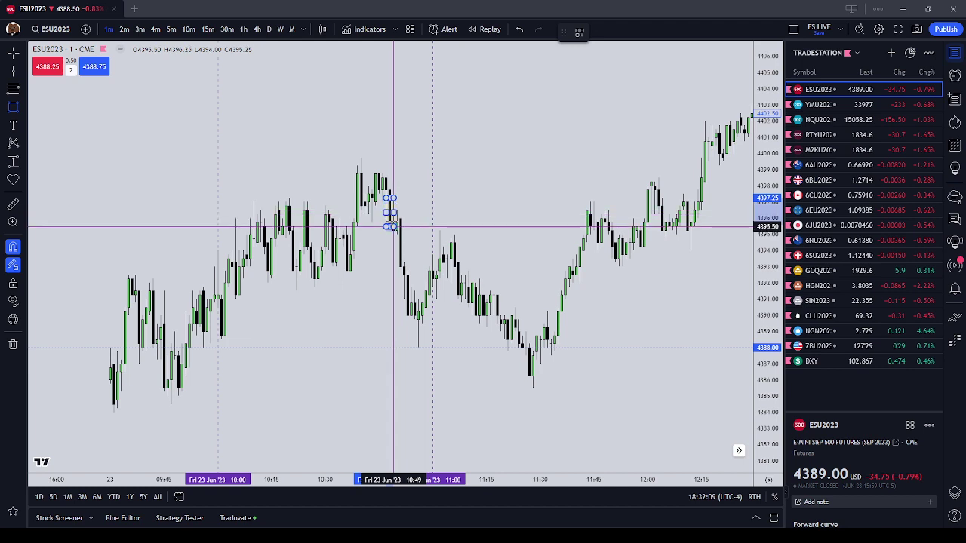
click(393, 214)
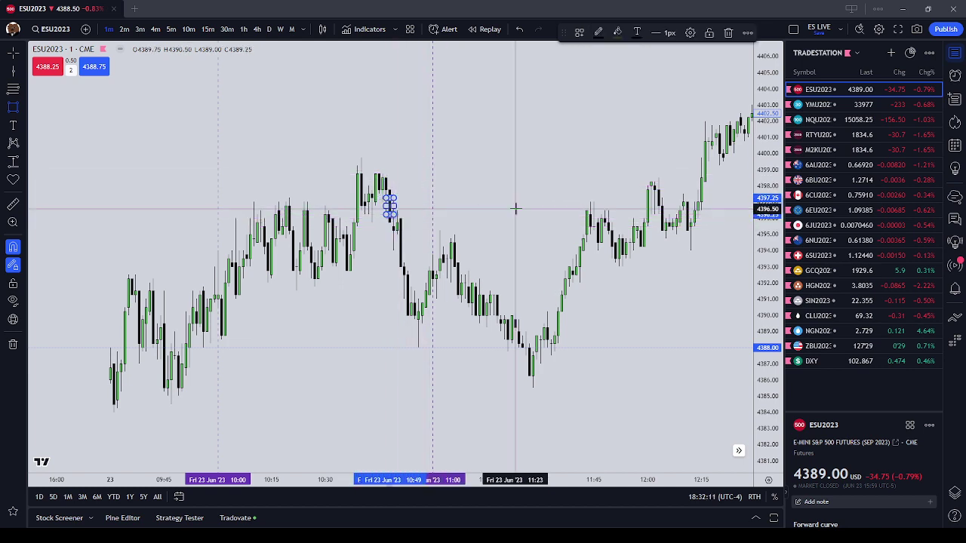
drag(393, 207, 413, 208)
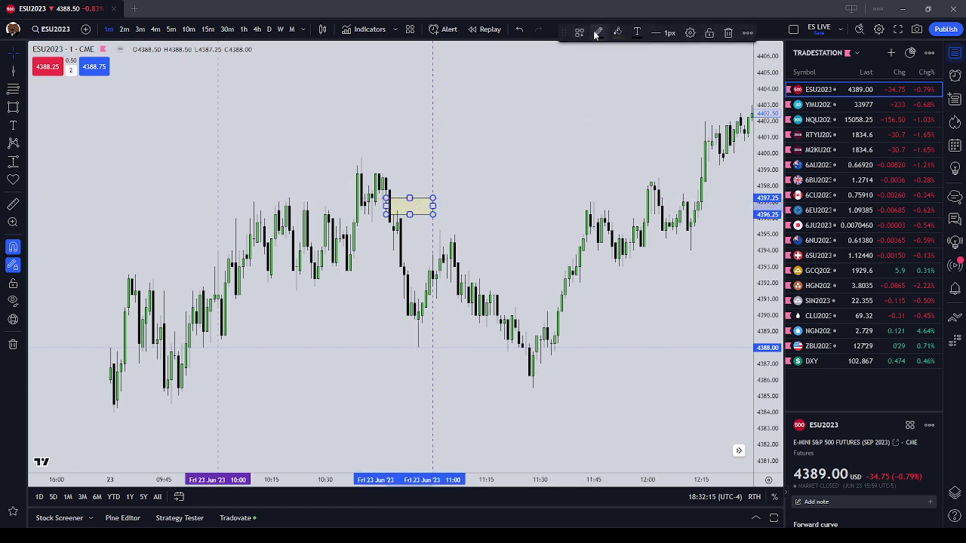
click(579, 32)
click(593, 93)
click(457, 166)
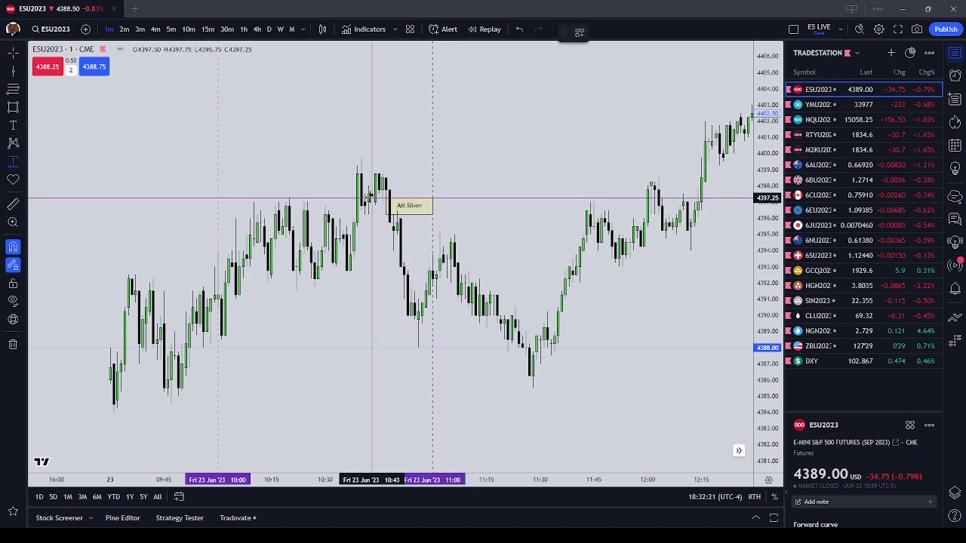
Step: Examine the 1-minute price action before and after the AM Silver box
scroll(317, 165, down, 3)
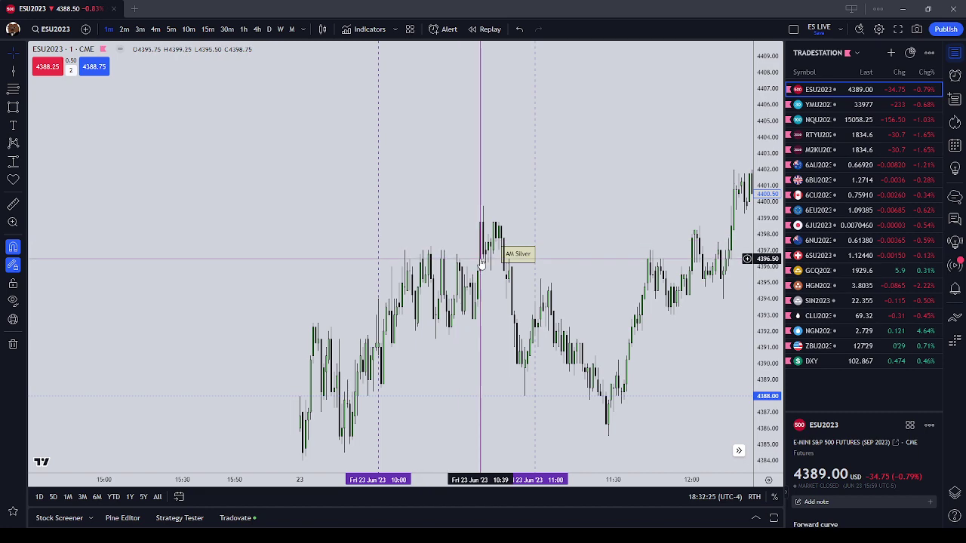
scroll(453, 233, down, 1)
scroll(453, 232, down, 3)
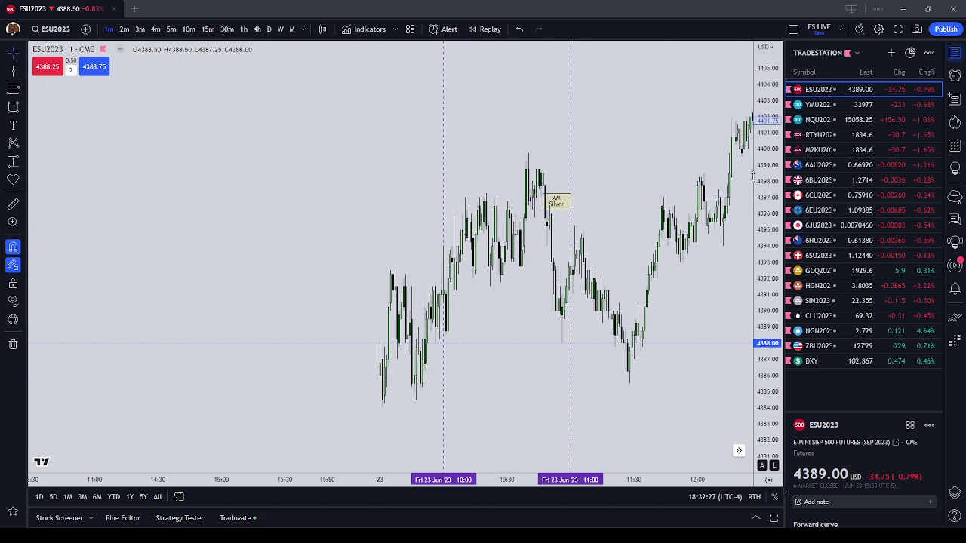
drag(582, 179, 569, 278)
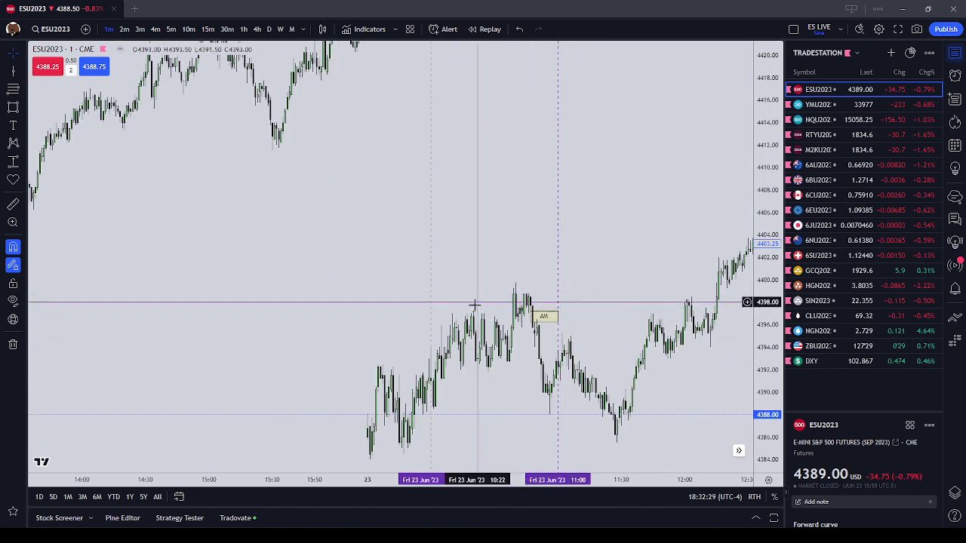
mouse_move(768, 160)
mouse_down()
mouse_move(768, 182)
mouse_move(768, 147)
mouse_up()
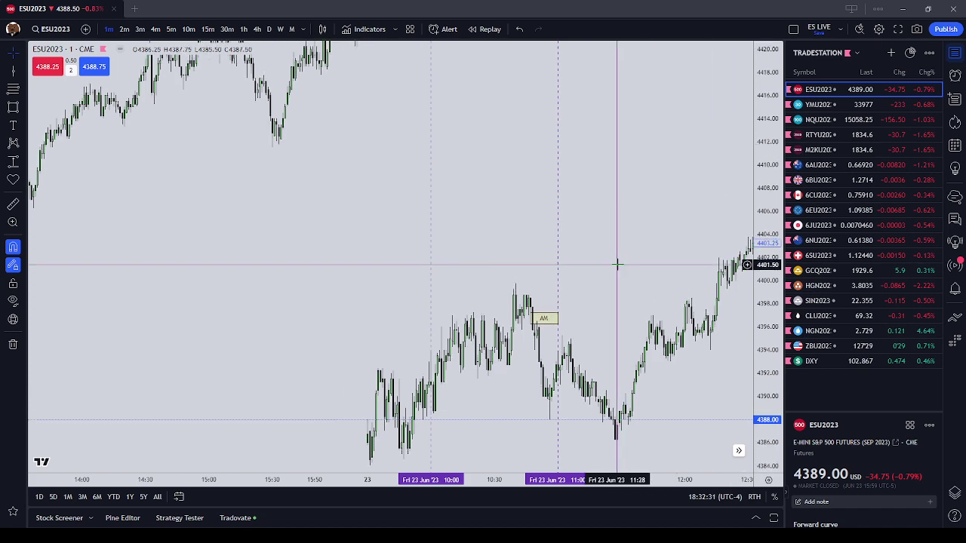
drag(617, 263, 615, 205)
scroll(615, 204, up, 1)
scroll(571, 272, up, 2)
drag(574, 272, 671, 264)
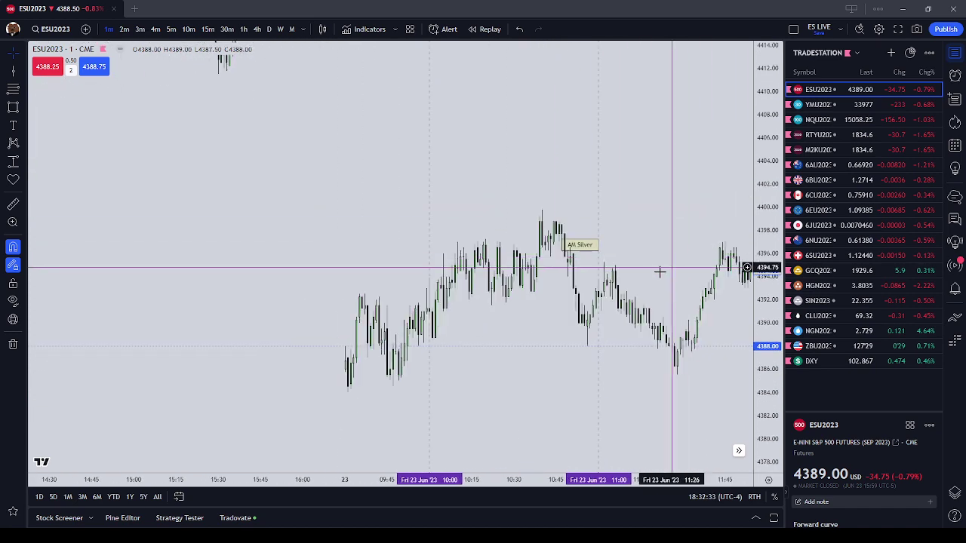
scroll(664, 274, up, 3)
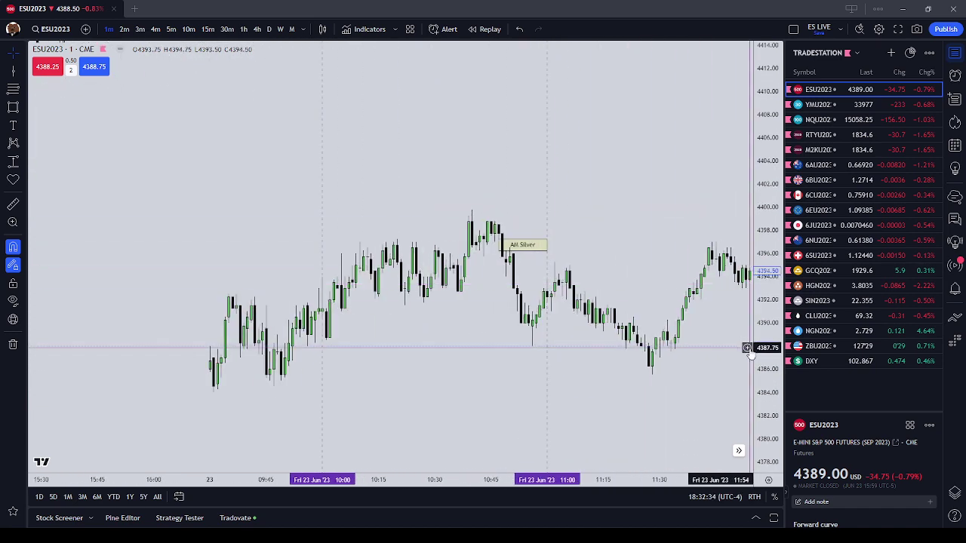
Step: On the 5-minute chart, draw a Fibonacci retracement across the opening gap from 4420.25 to 4390.50
click(172, 29)
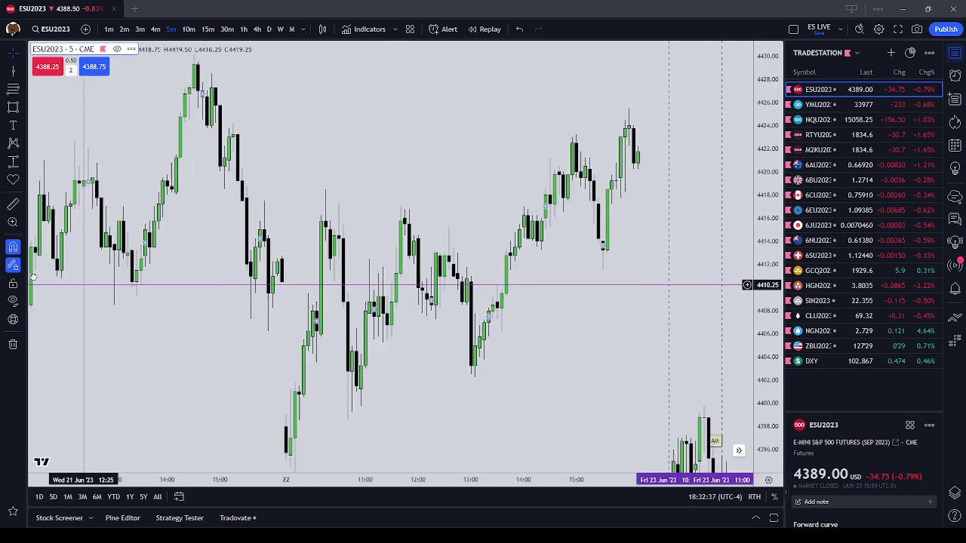
drag(33, 276, 30, 276)
scroll(377, 360, down, 1)
drag(377, 360, 97, 200)
drag(155, 224, 336, 274)
drag(756, 181, 757, 245)
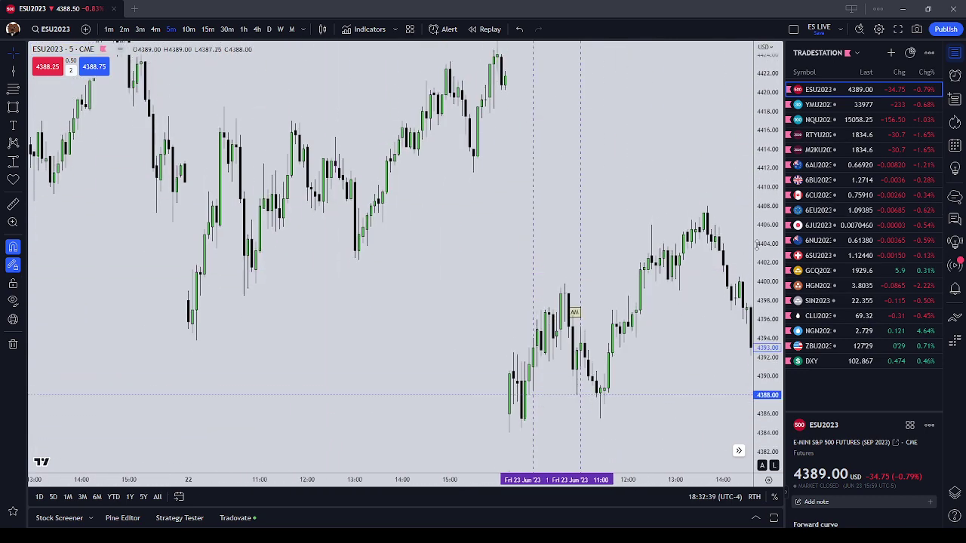
click(13, 89)
click(505, 119)
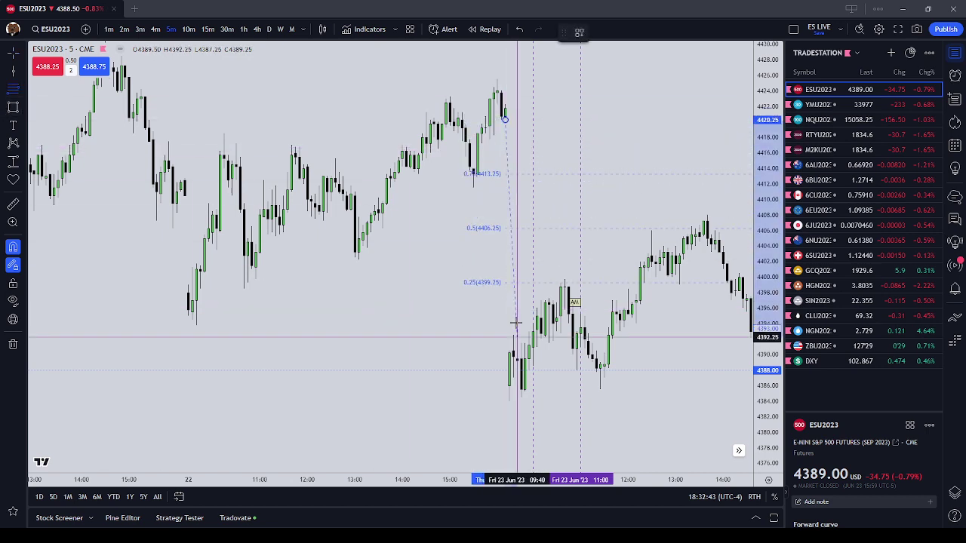
click(509, 332)
click(397, 322)
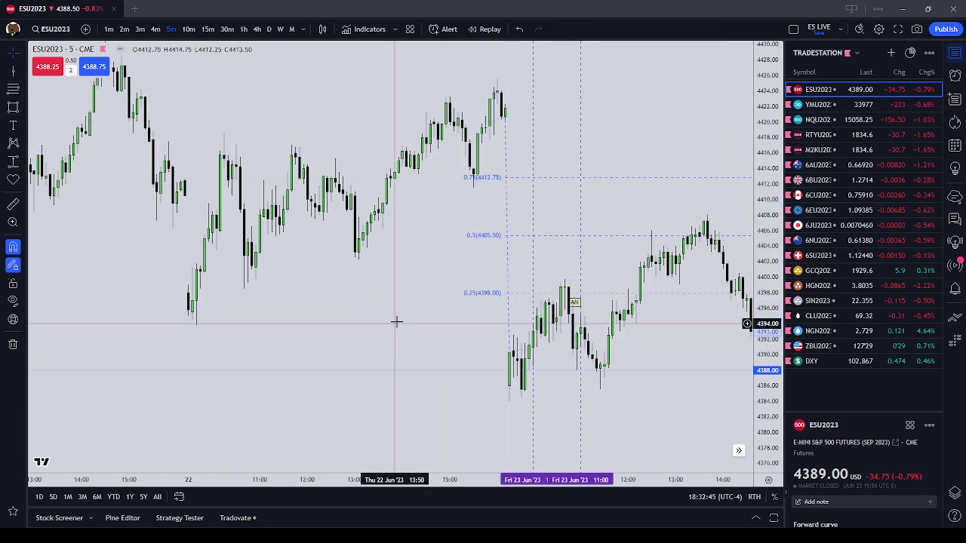
Step: Delete the Fibonacci retracement drawn across the opening gap
scroll(509, 306, up, 3)
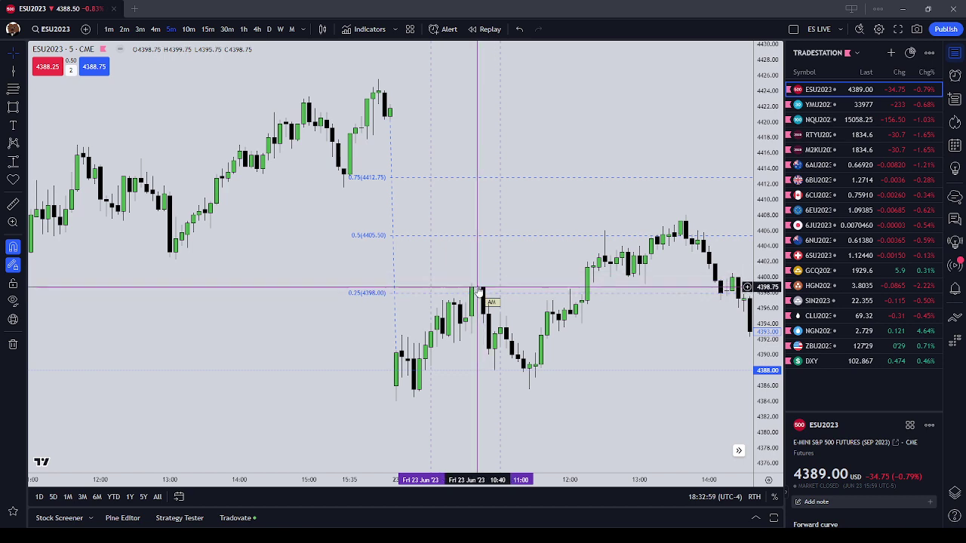
click(389, 237)
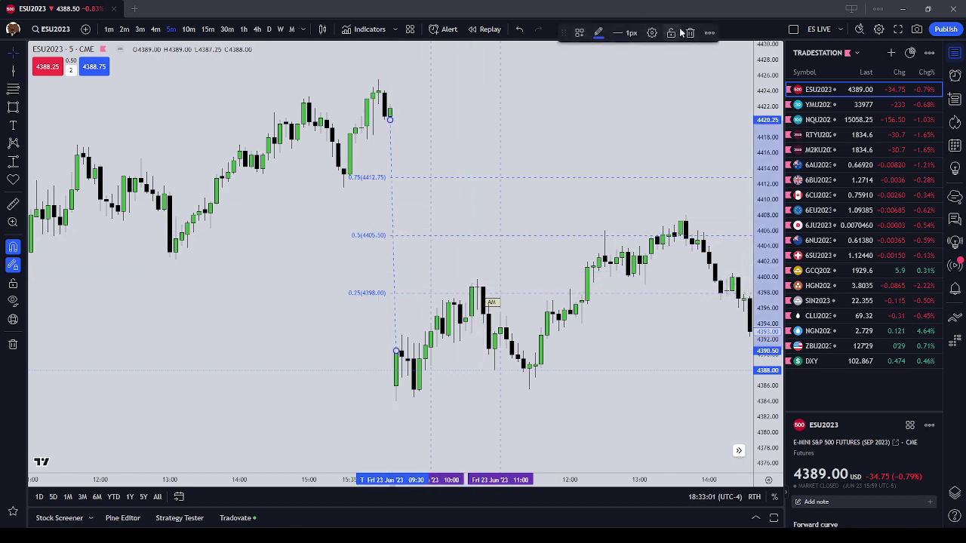
click(688, 33)
Step: Return to the 1-minute chart and enlarge the candles and price scale around the AM Silver box
click(155, 29)
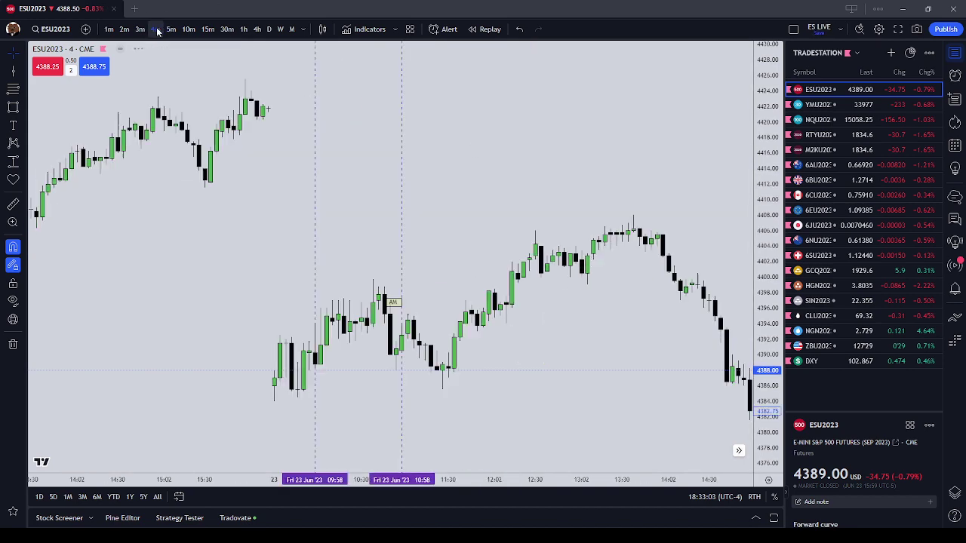
drag(439, 190, 559, 173)
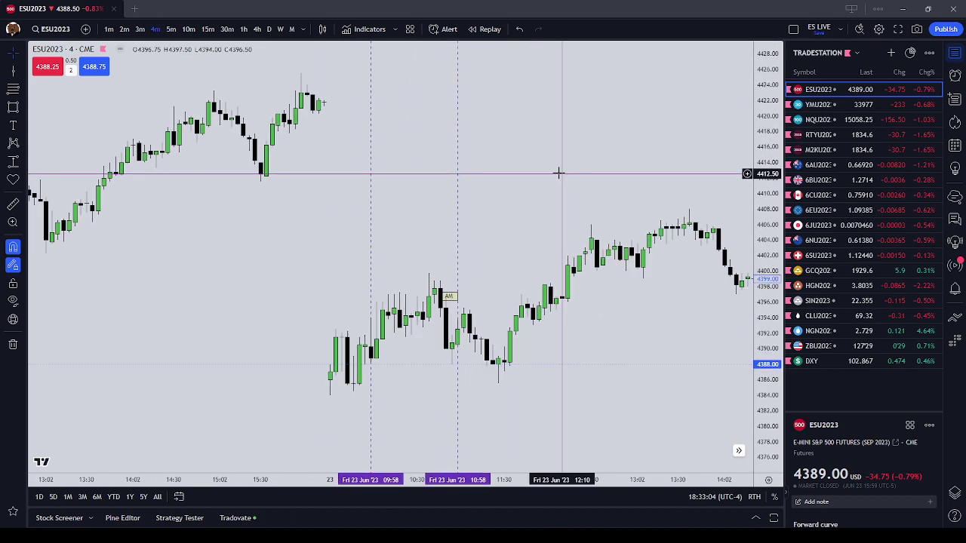
click(110, 29)
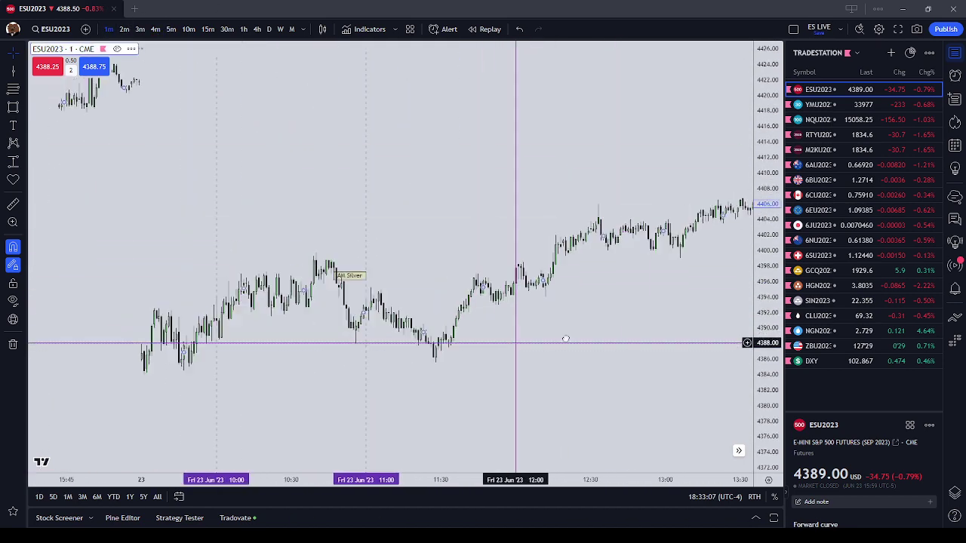
drag(566, 339, 586, 339)
drag(298, 311, 364, 307)
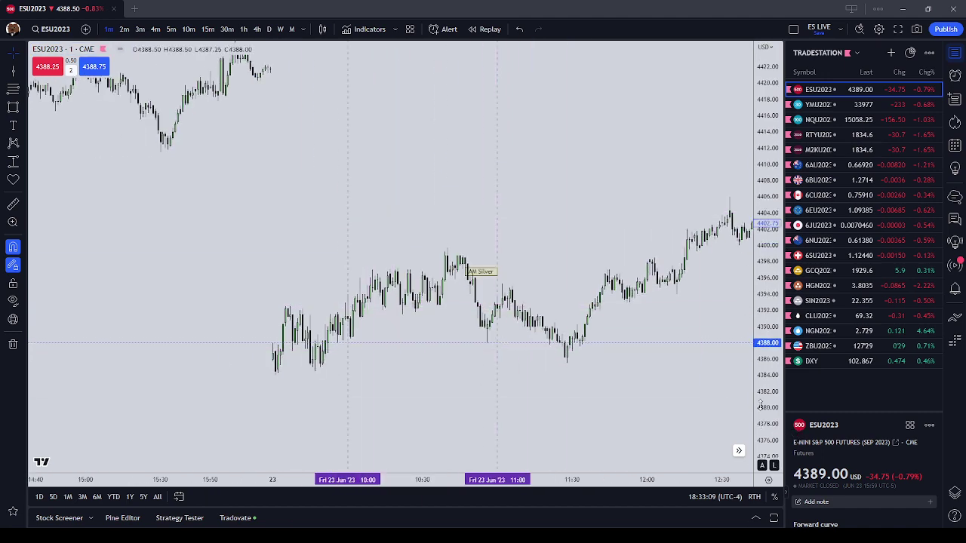
drag(760, 406, 761, 132)
scroll(360, 320, up, 5)
drag(360, 321, 486, 274)
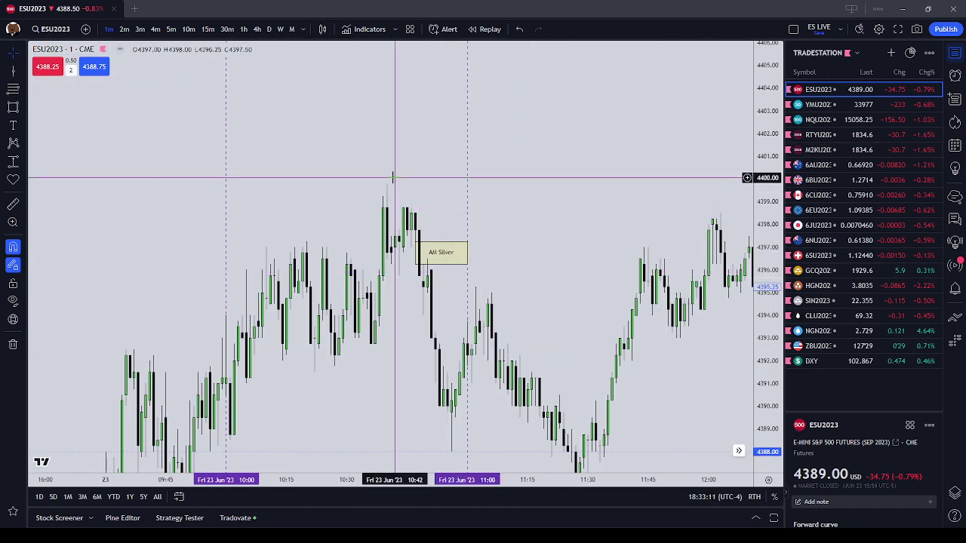
Step: Extend the start of the AM Silver box to an earlier candle, keeping its end at 11:00
scroll(392, 178, up, 2)
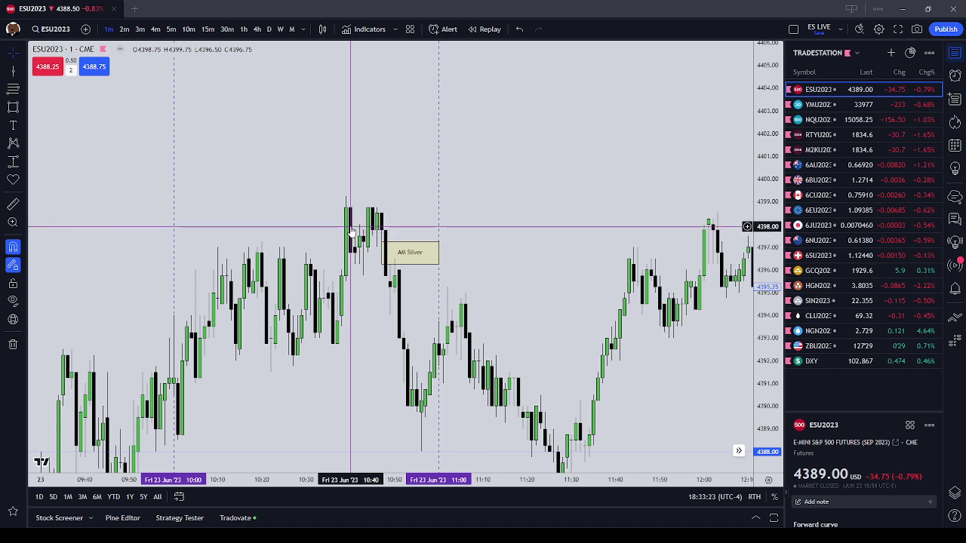
drag(463, 248, 477, 231)
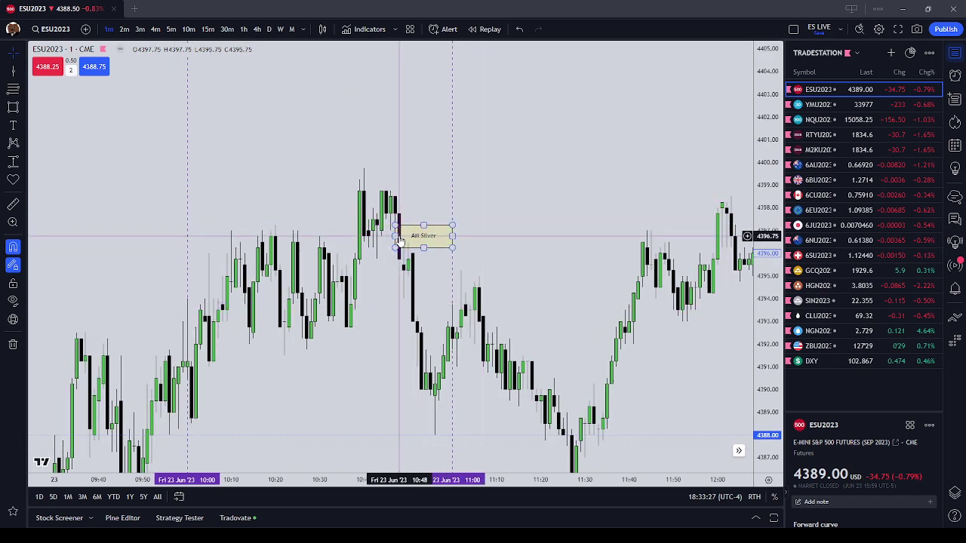
drag(396, 240, 386, 240)
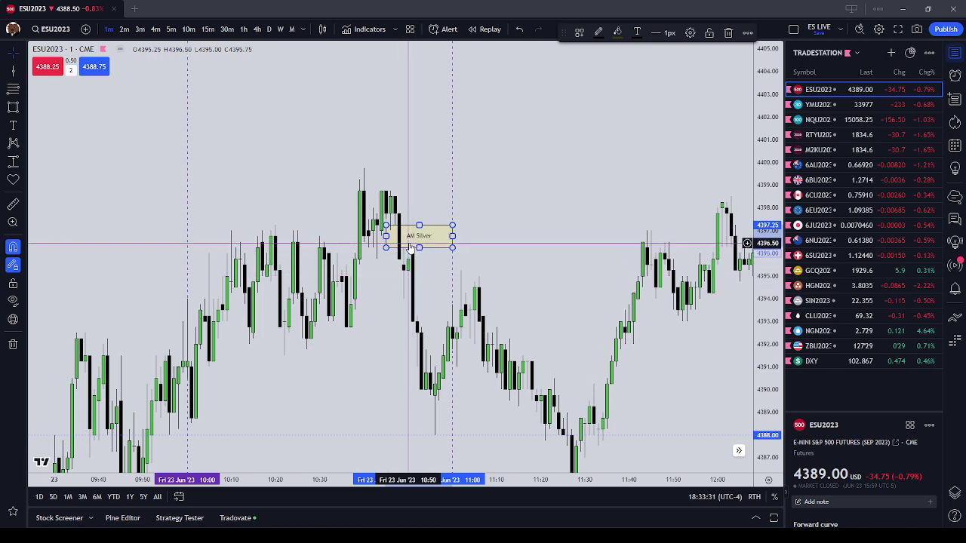
Step: Draw a price range from 4396.50 at the AM Silver box down to the 10:56 low at 4388.00
click(13, 145)
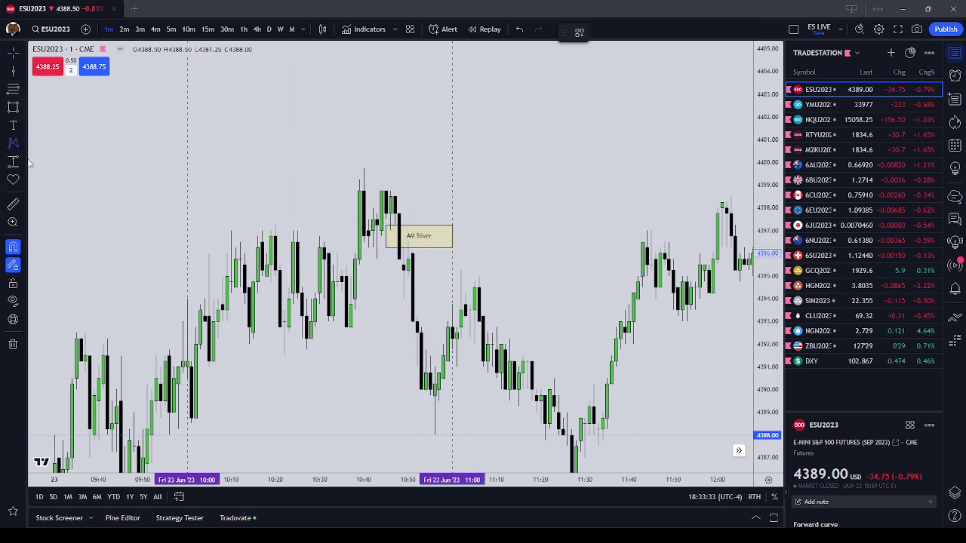
click(14, 163)
click(407, 241)
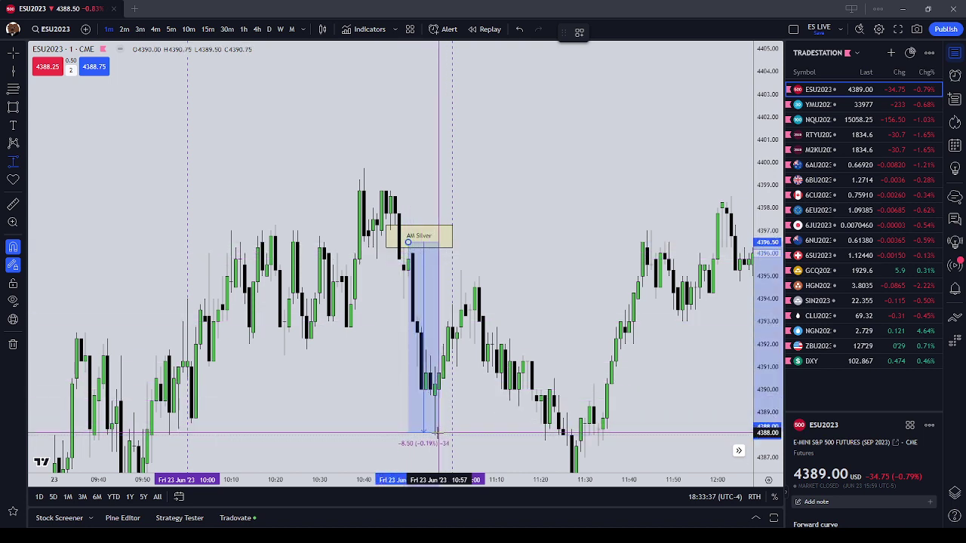
click(435, 437)
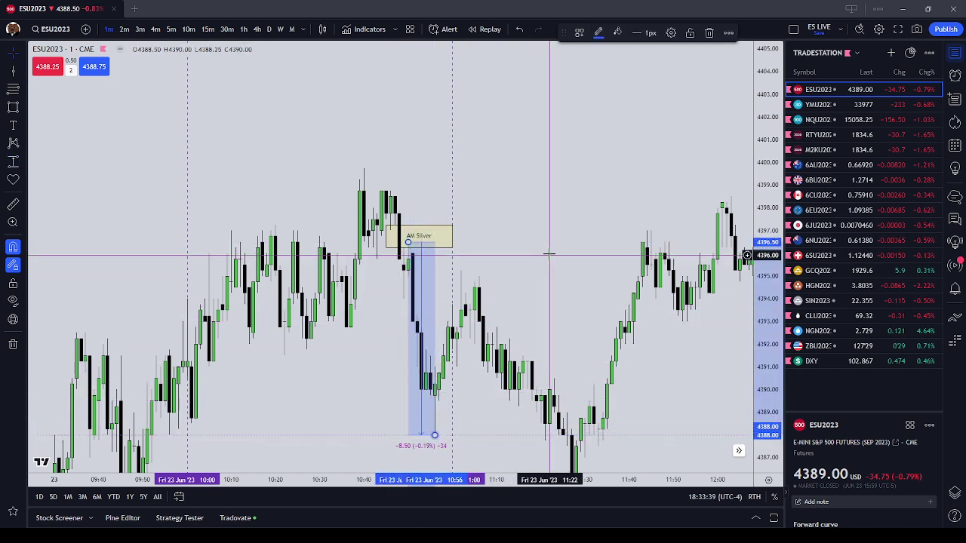
click(548, 255)
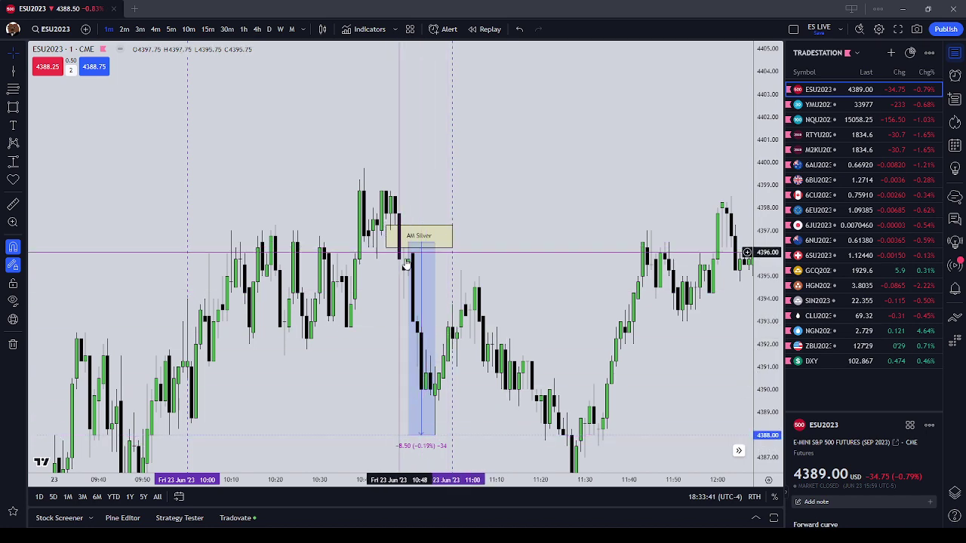
Step: Examine the AM Silver box and the measured decline in relation to the surrounding candles
drag(456, 401, 442, 330)
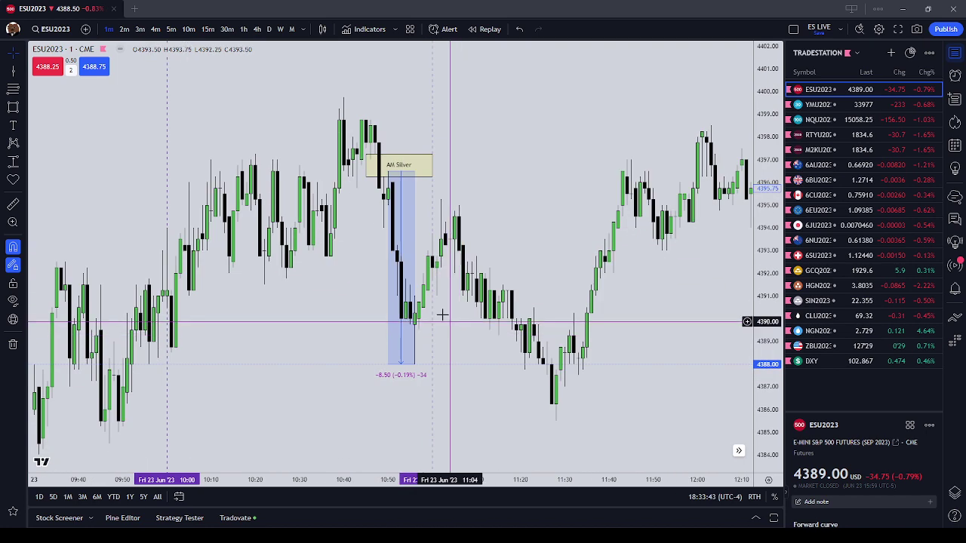
scroll(446, 290, up, 2)
scroll(446, 266, down, 2)
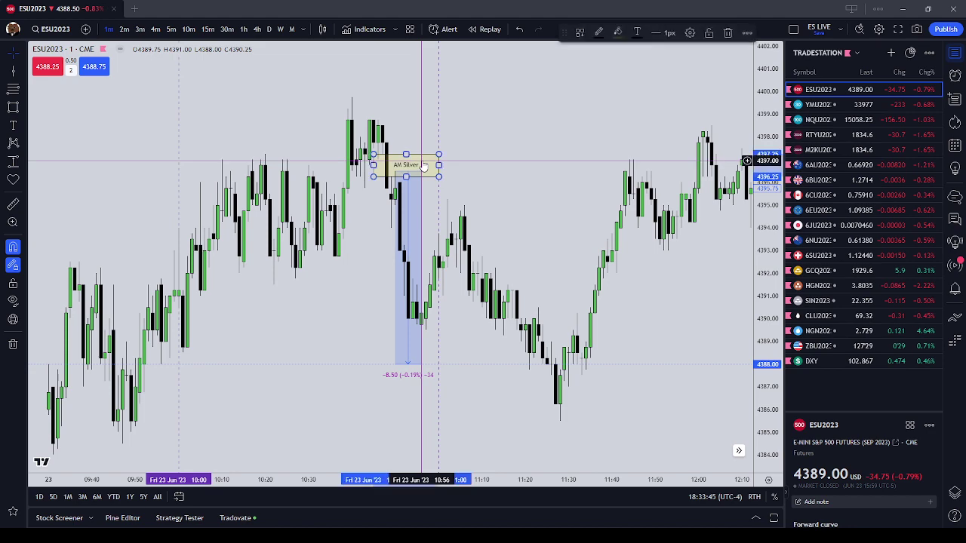
click(528, 151)
scroll(383, 135, down, 2)
drag(385, 136, 399, 259)
drag(568, 231, 561, 178)
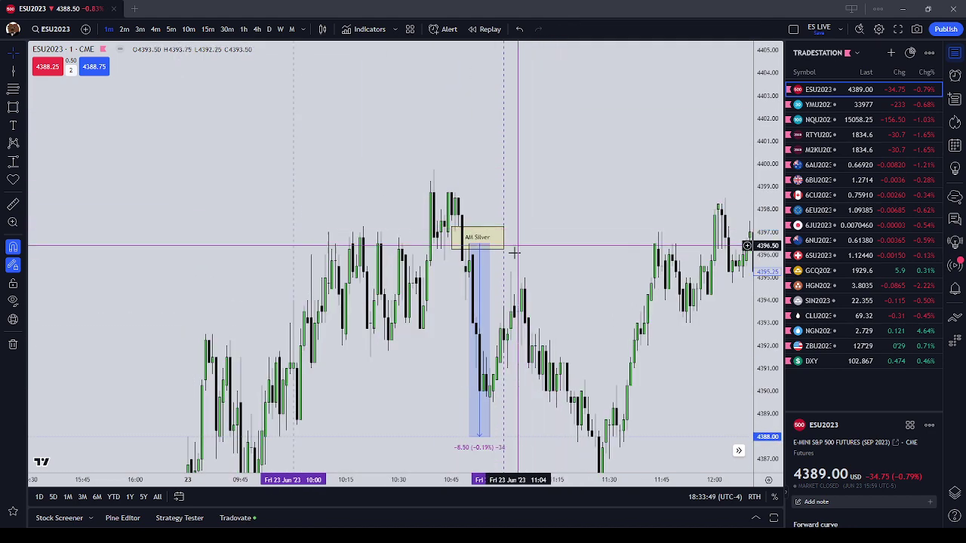
Step: Remove all drawings from the ESU2023 chart
click(460, 244)
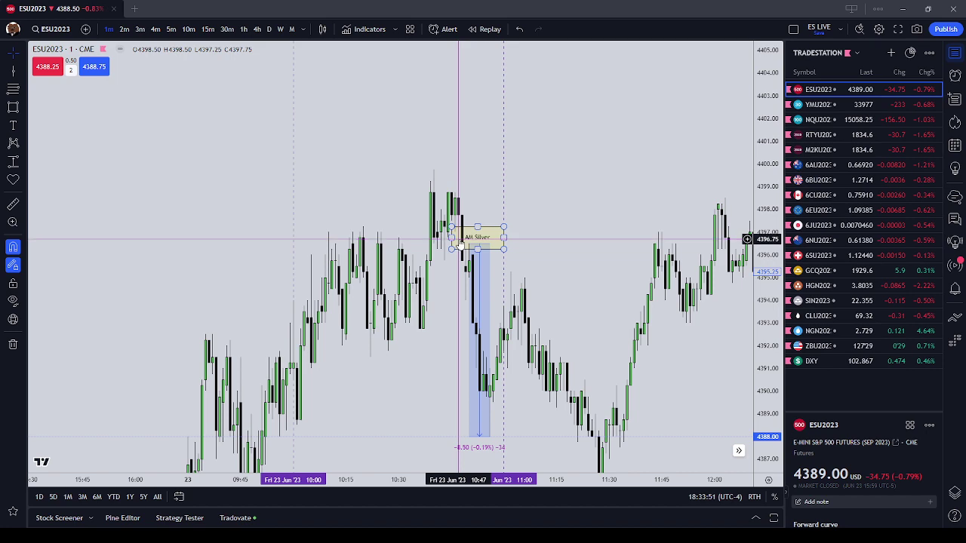
right_click(602, 245)
click(664, 452)
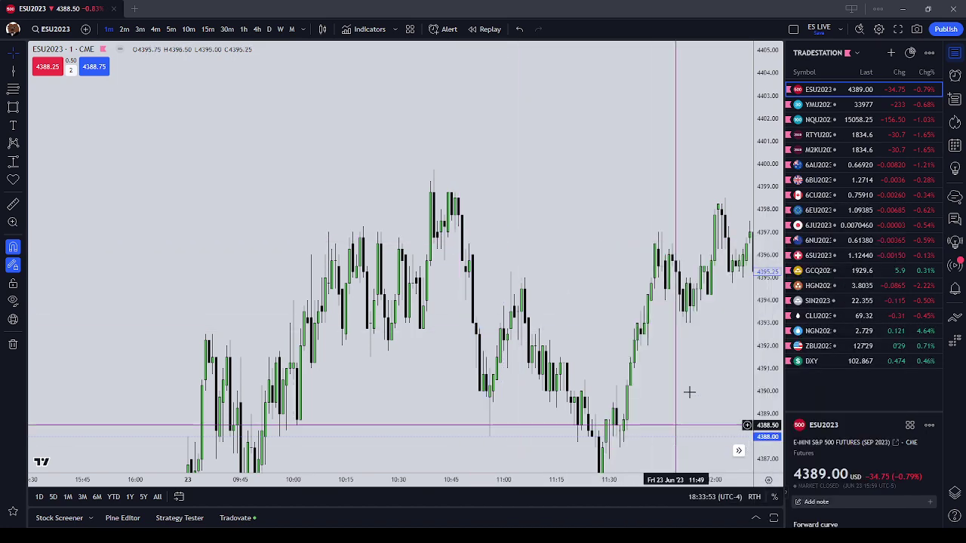
Step: Open the YMU2023 chart on the 5-minute timeframe and rescale it to show the 23 June session
click(864, 109)
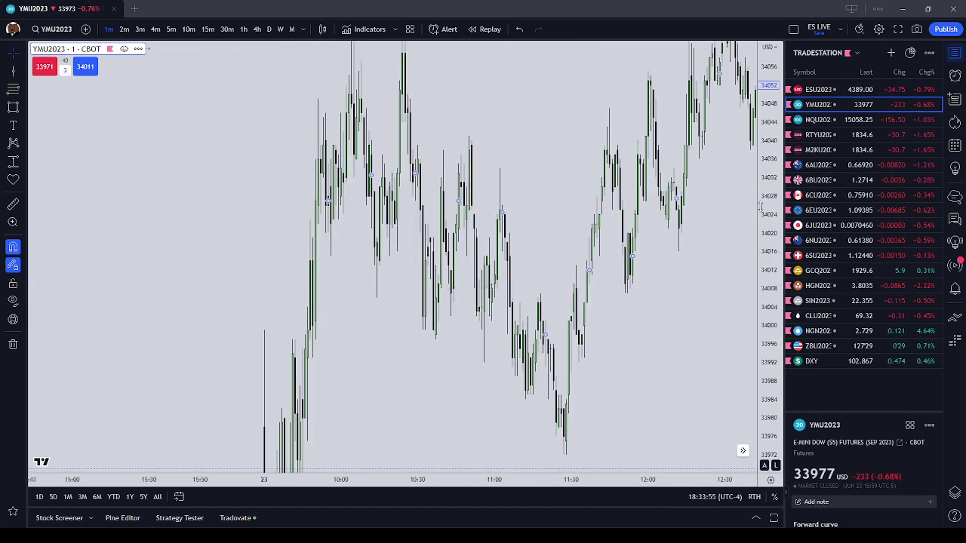
click(171, 29)
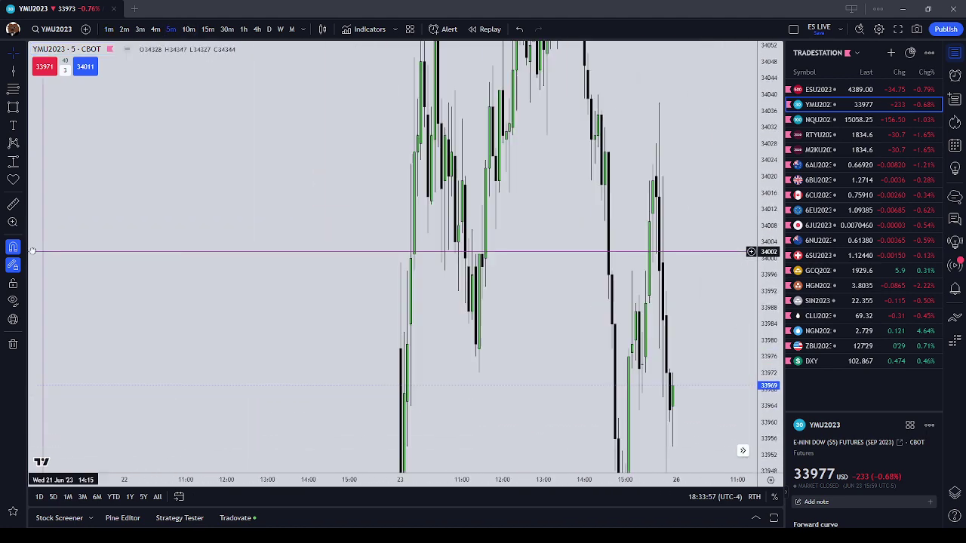
drag(33, 251, 24, 252)
drag(767, 93, 765, 403)
scroll(702, 391, up, 5)
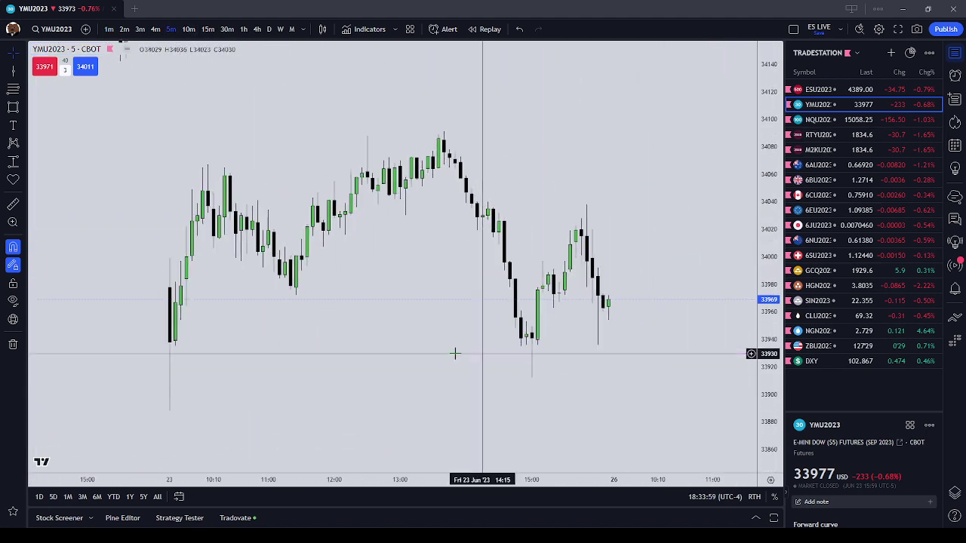
drag(455, 354, 565, 390)
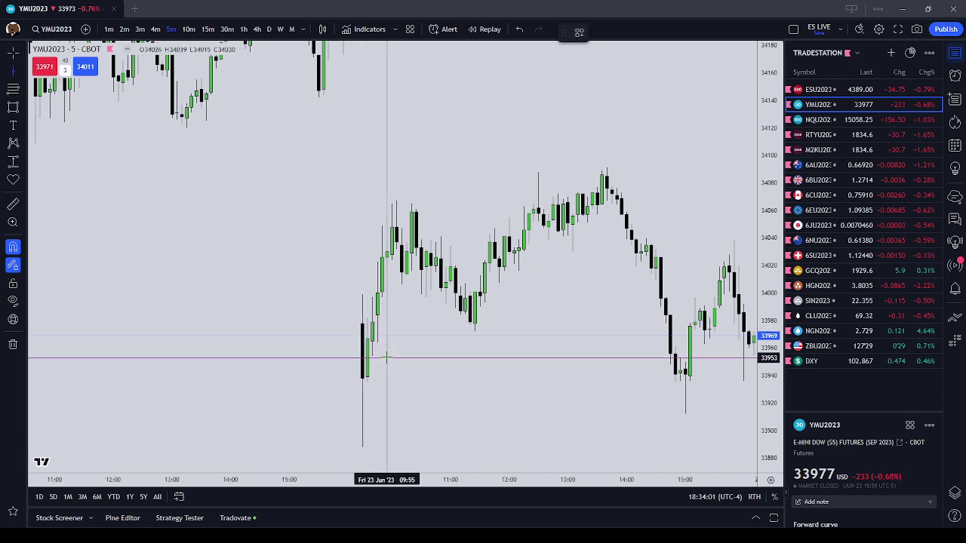
Step: Place vertical lines at 10:00 and 11:00 on 23 June on the YMU2023 chart
click(391, 360)
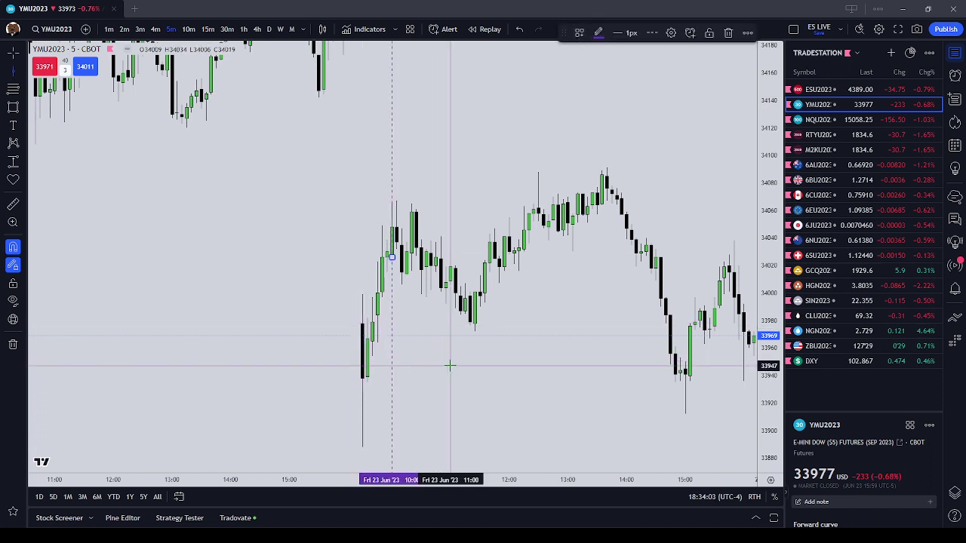
click(449, 365)
scroll(543, 360, up, 3)
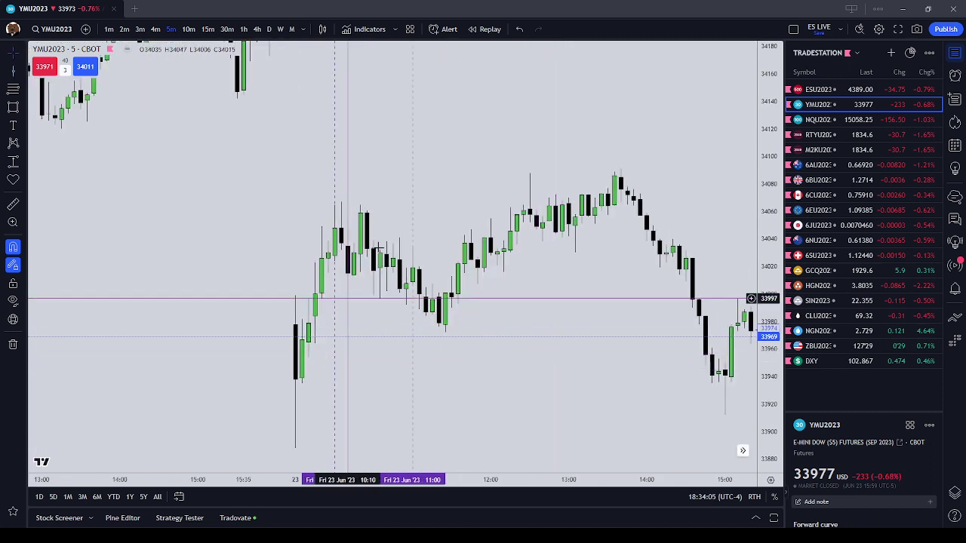
Step: Switch YMU2023 to the 1-minute chart and enlarge the candles and price scale around the 10:00 to 11:00 window
click(108, 29)
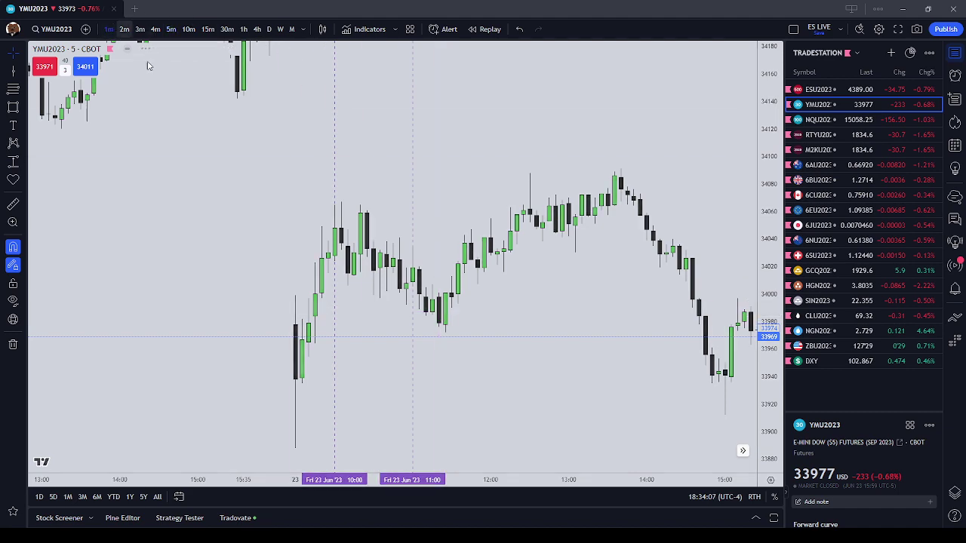
drag(328, 319, 581, 300)
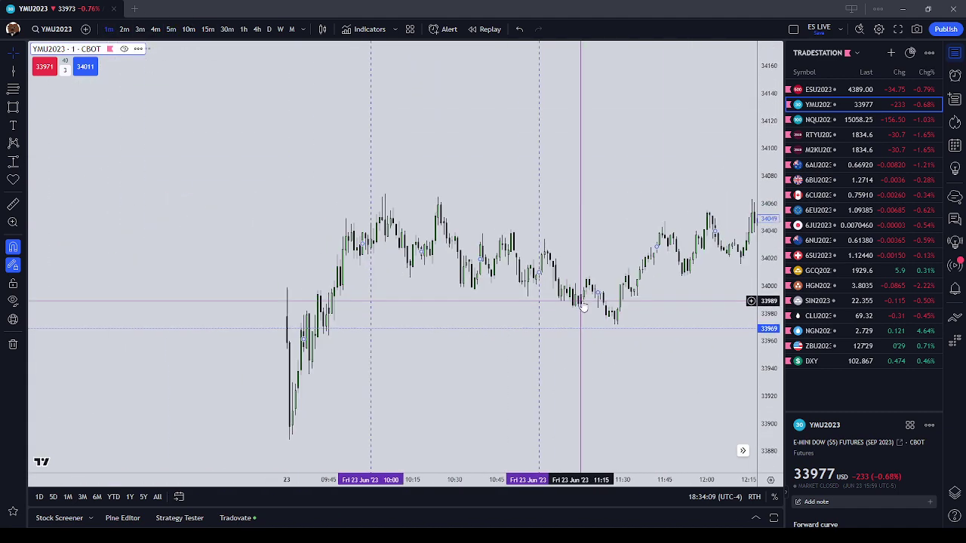
scroll(566, 304, up, 2)
drag(384, 322, 434, 326)
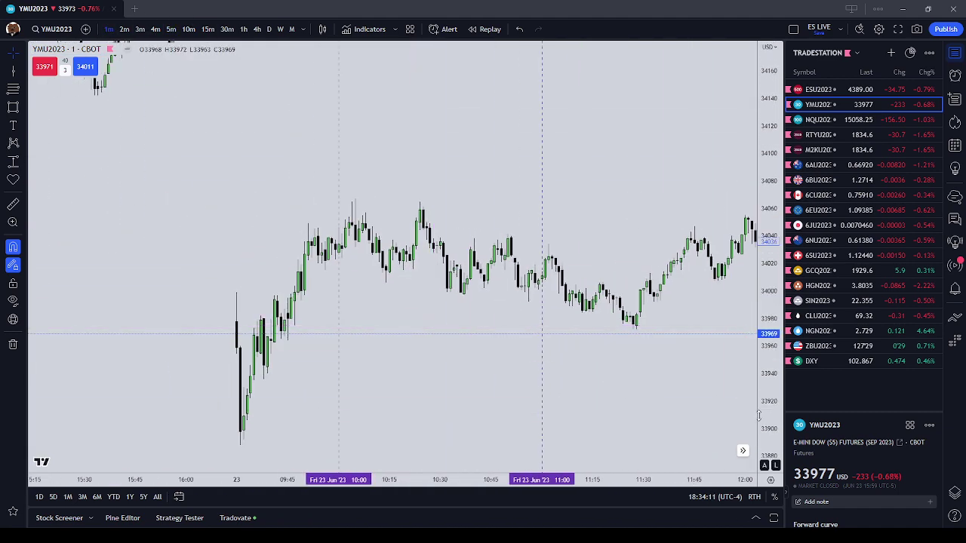
drag(775, 400, 776, 155)
scroll(497, 278, up, 2)
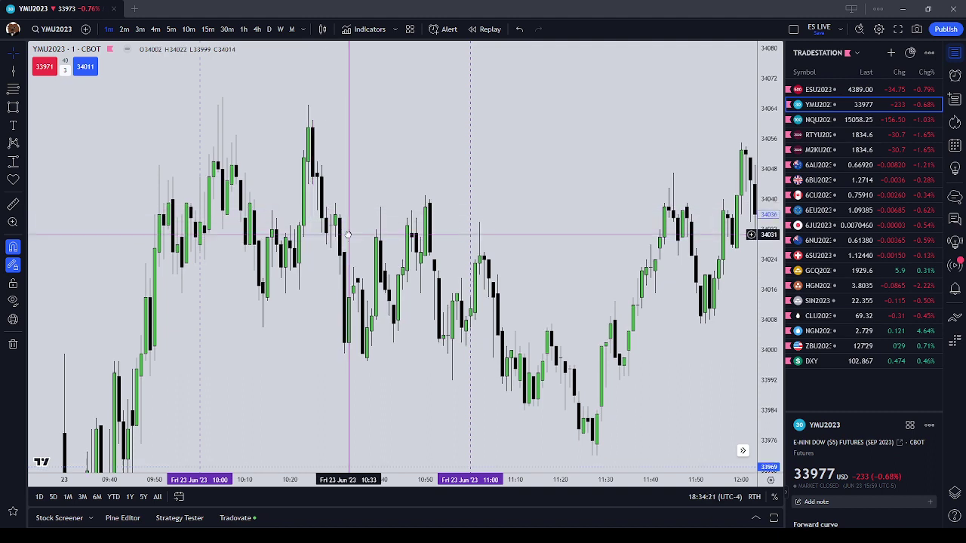
Step: Draw a thin rectangle over the gap near 34046, from shortly after 10:00 to 10:29, and adjust its starting corner
drag(349, 237, 350, 229)
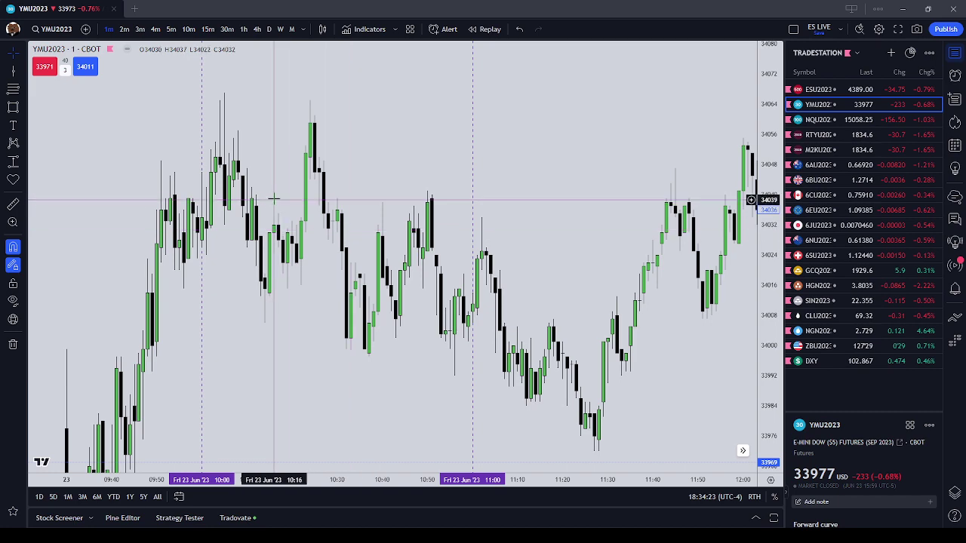
drag(298, 196, 372, 197)
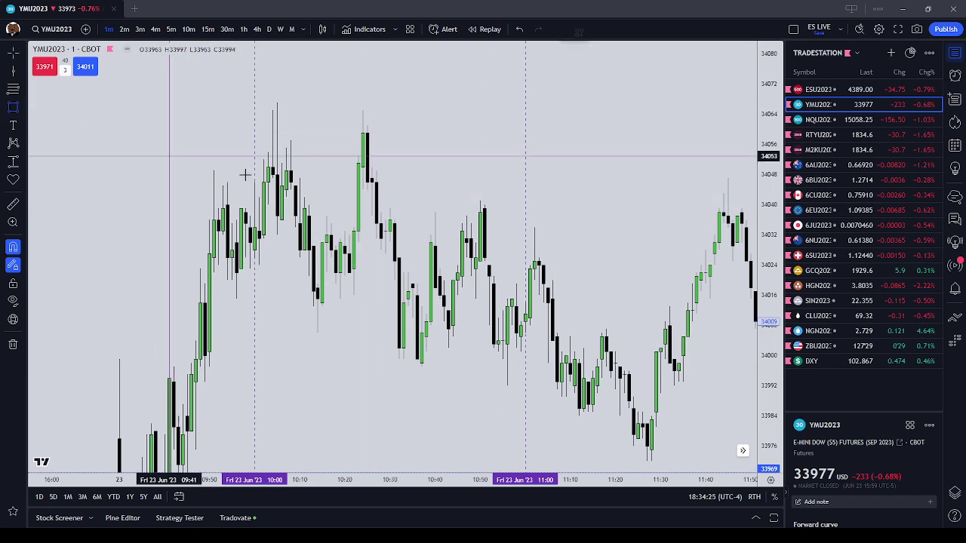
drag(367, 183, 385, 184)
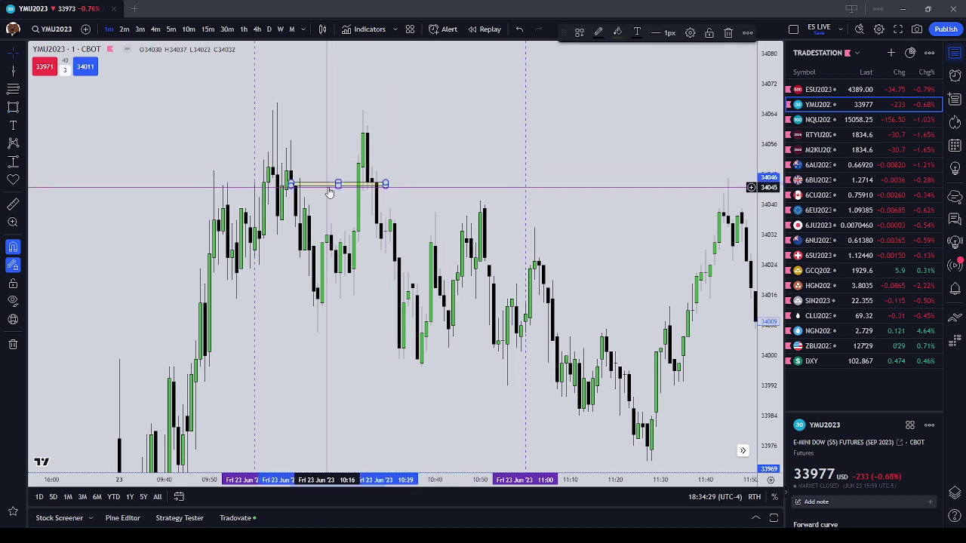
mouse_move(290, 186)
mouse_down()
mouse_move(272, 173)
mouse_move(286, 189)
mouse_up()
click(493, 132)
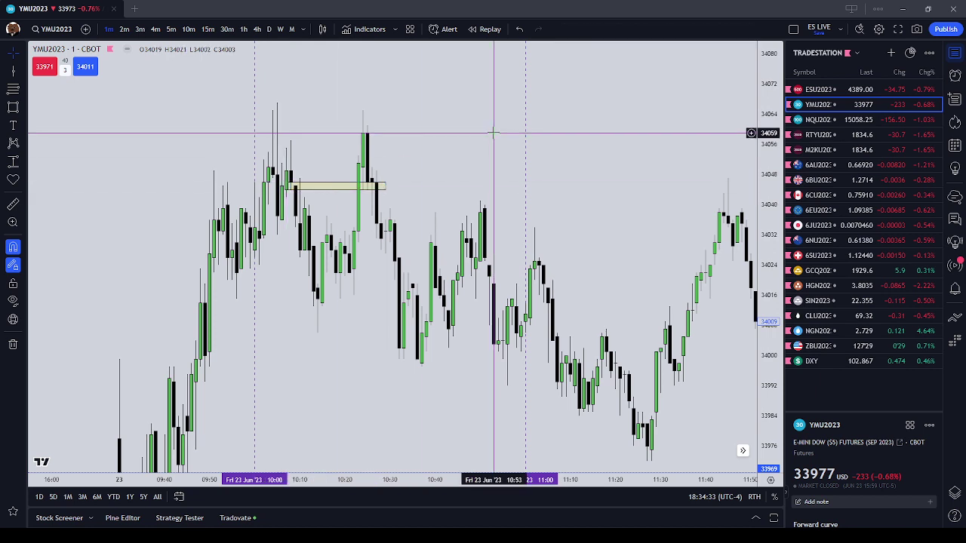
Step: Delete the thin rectangle drawn near 34046
drag(369, 306, 373, 320)
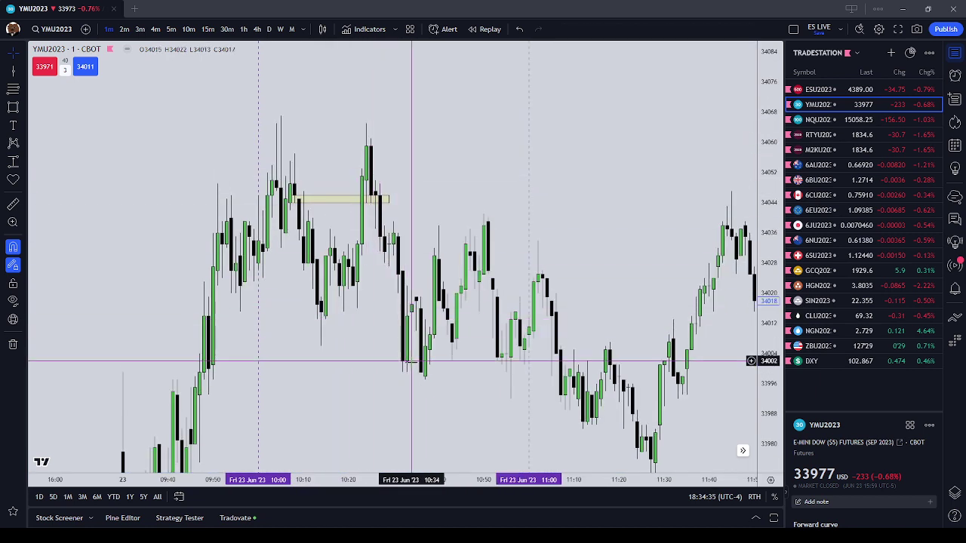
click(299, 203)
click(739, 32)
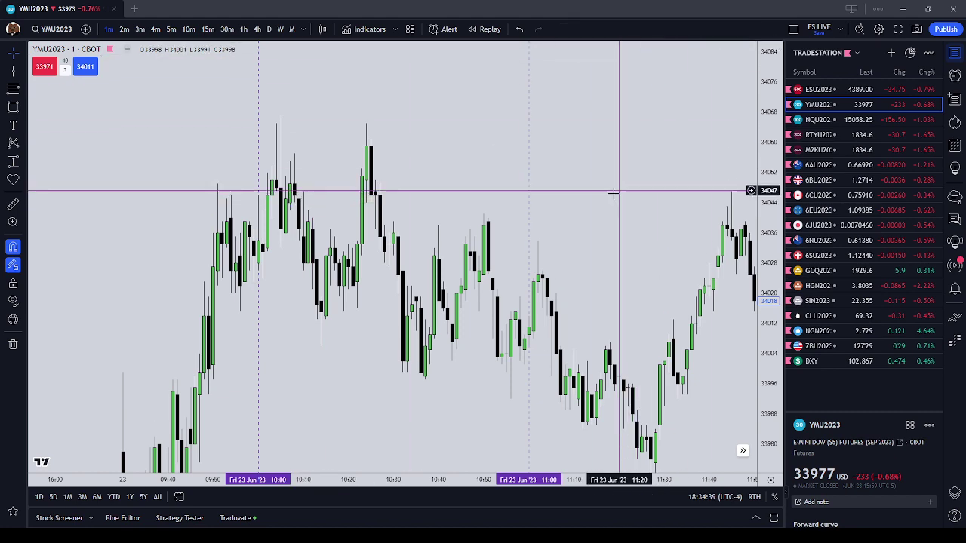
Step: Draw a rectangle over the fair value gap between 34030 and 34026, extending it from 10:30 to 10:56
drag(585, 196, 590, 134)
scroll(591, 134, down, 1)
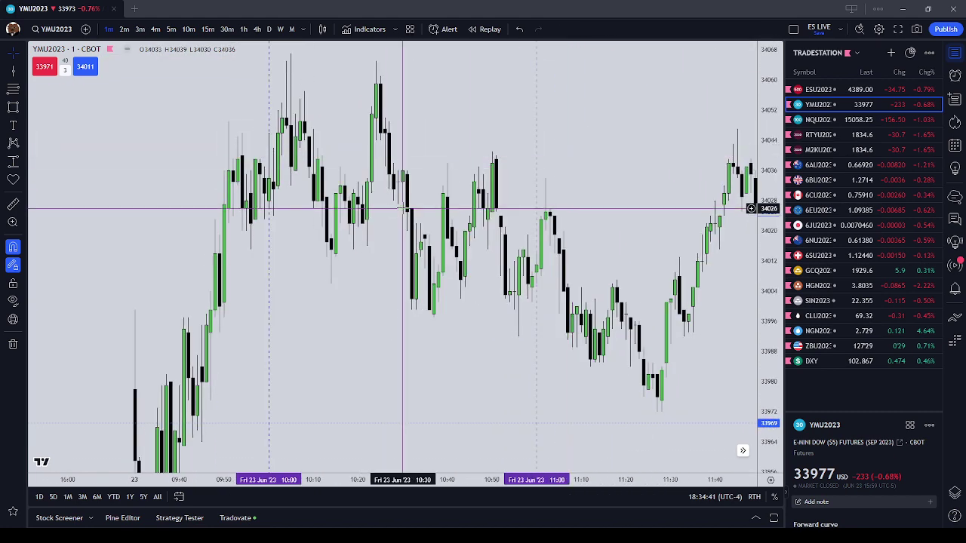
click(13, 107)
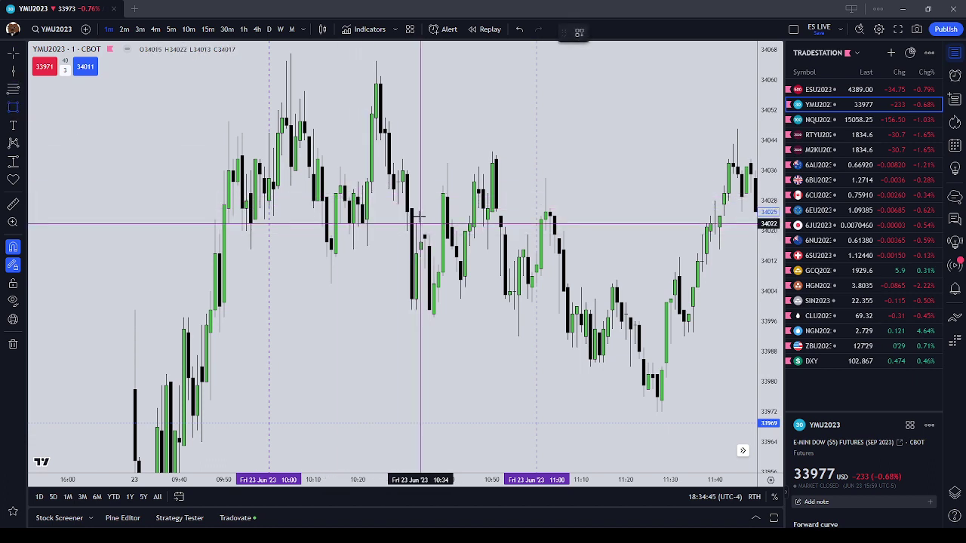
click(412, 208)
key(Escape)
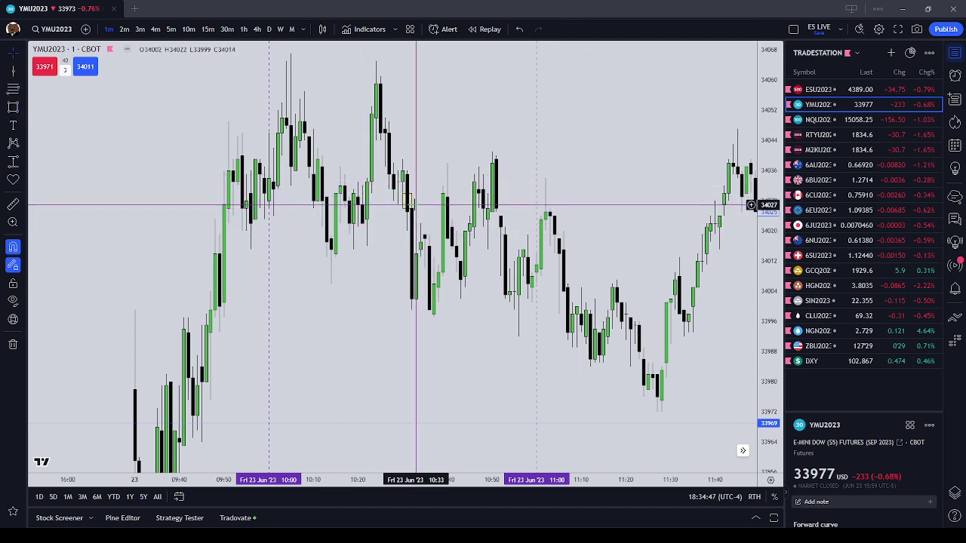
drag(415, 202, 520, 202)
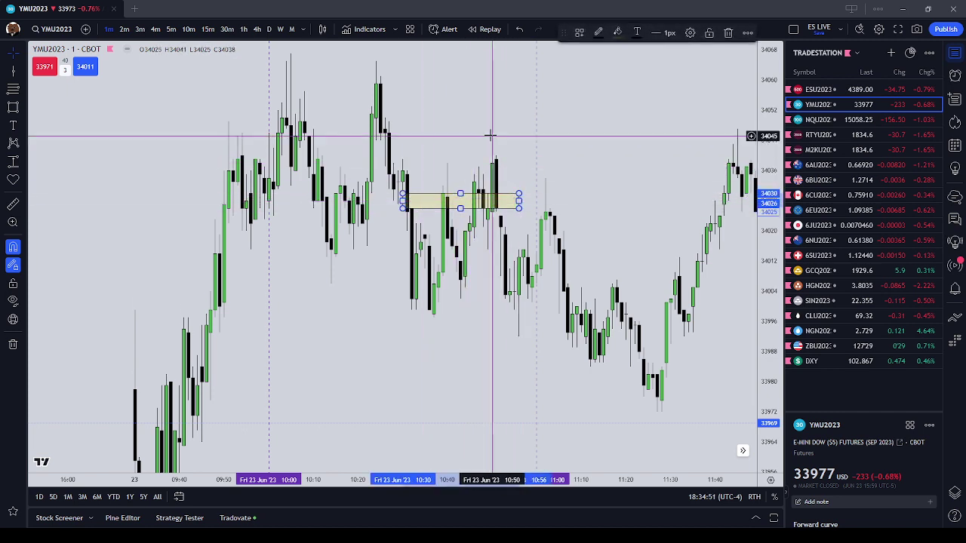
Step: Draw a price range from 34030 at 10:49 down to the 10:56 low at 33992
click(13, 162)
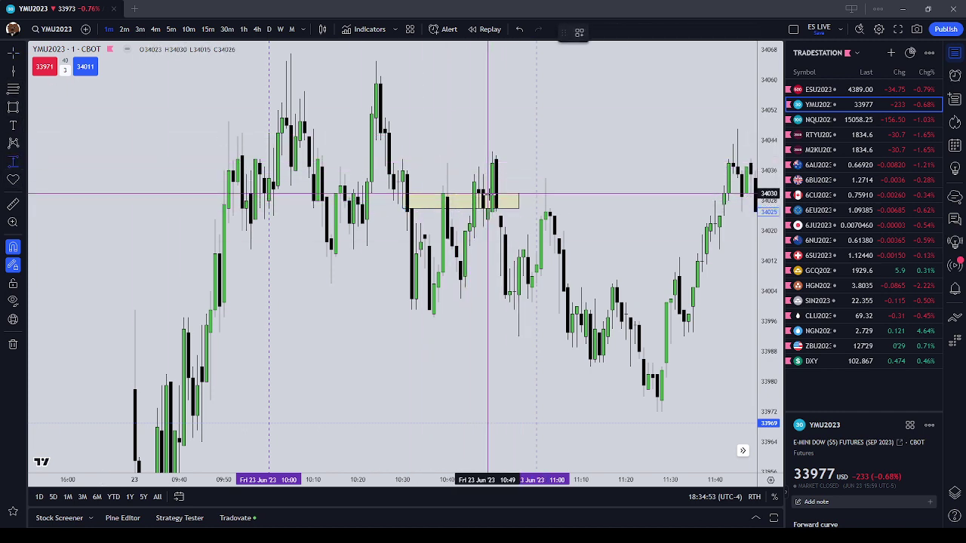
click(487, 195)
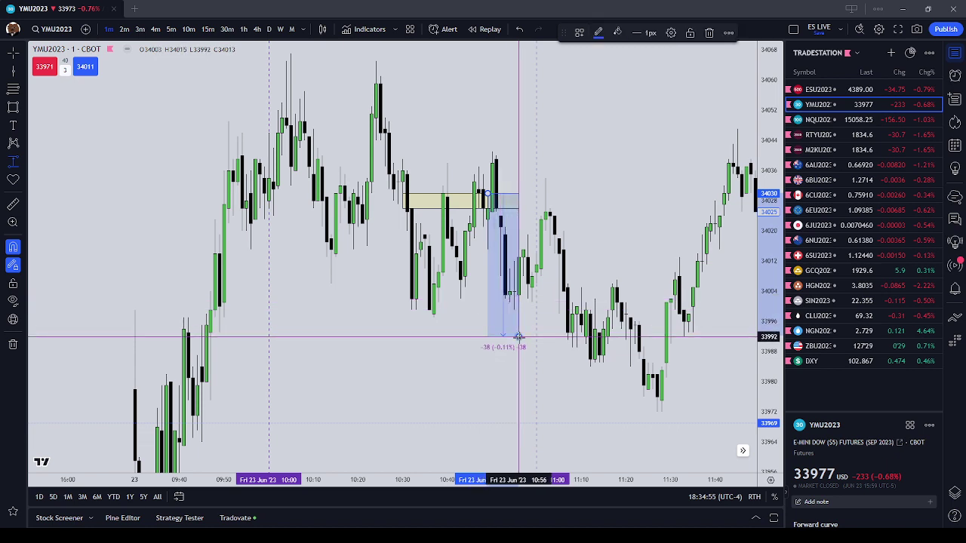
click(518, 336)
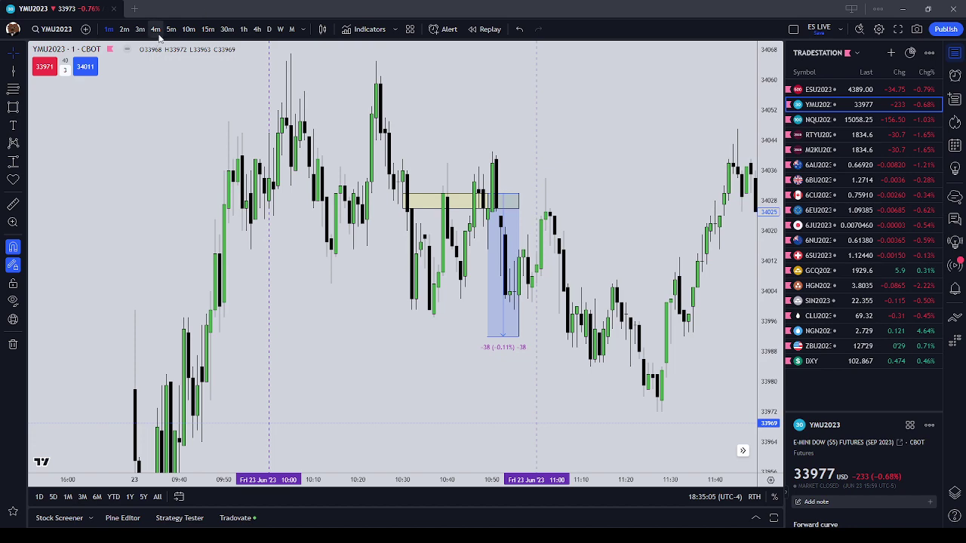
Step: Switch the YMU2023 chart to the 15-minute timeframe and examine the opening gap between 22 and 23 June
drag(426, 134, 428, 205)
scroll(451, 155, down, 1)
drag(461, 130, 466, 226)
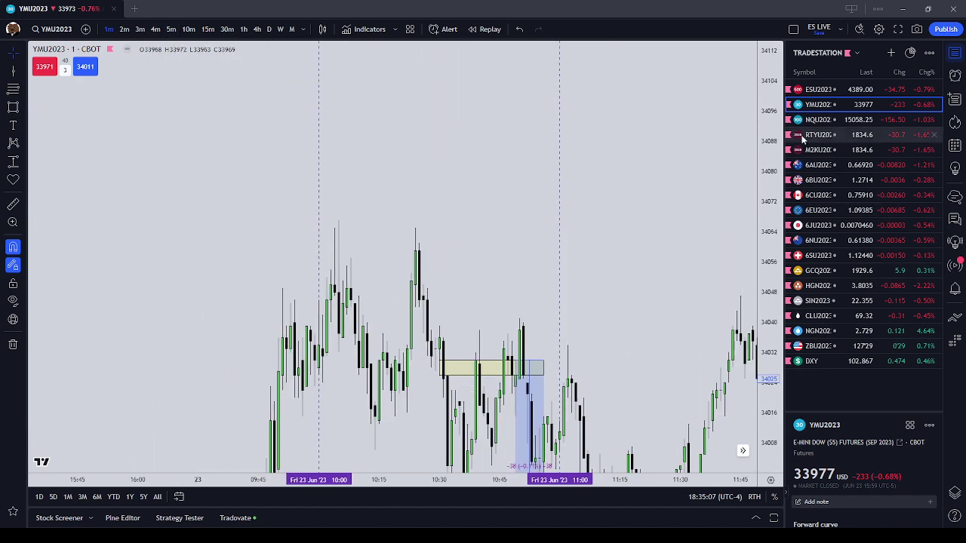
drag(768, 135, 767, 215)
scroll(347, 90, down, 2)
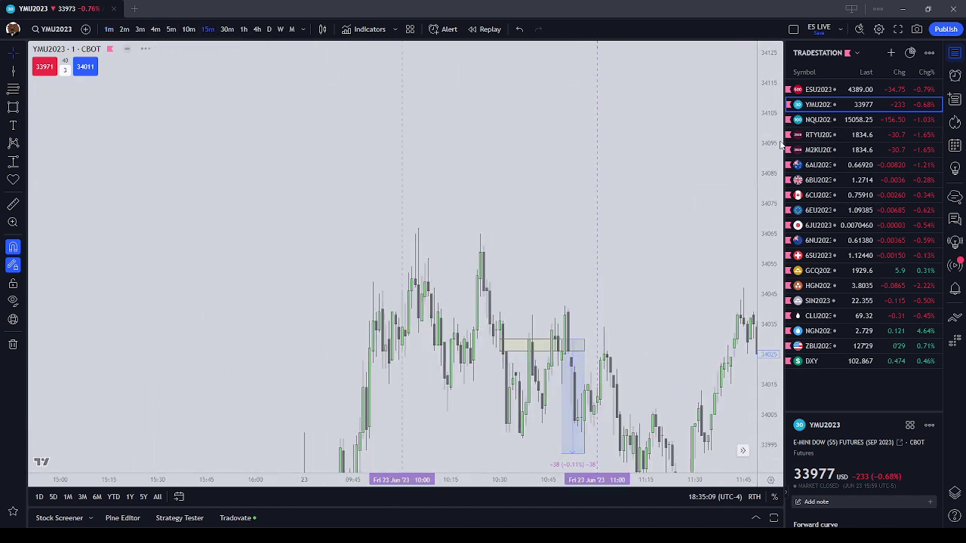
scroll(452, 241, up, 3)
drag(458, 239, 204, 459)
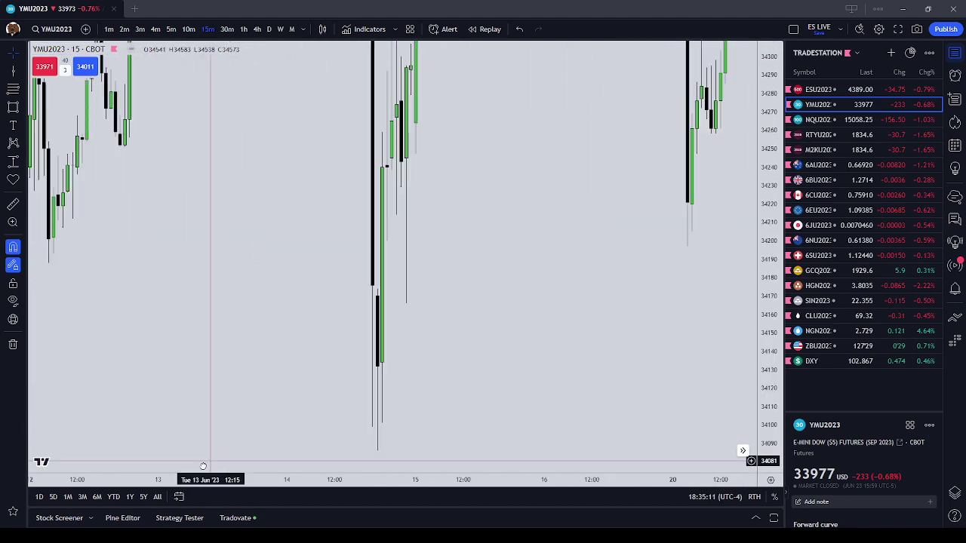
drag(494, 226, 110, 411)
scroll(498, 294, down, 3)
drag(498, 294, 283, 185)
drag(581, 189, 619, 189)
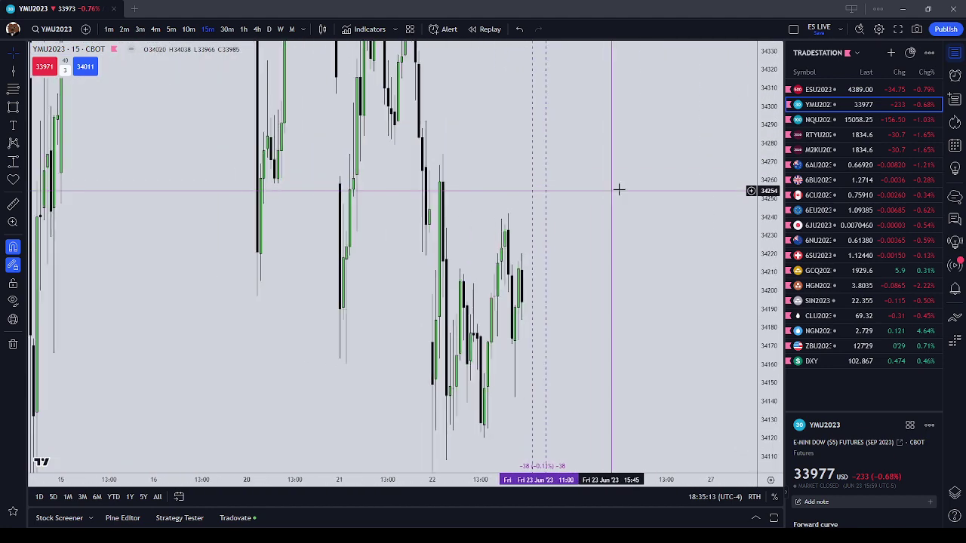
drag(769, 108, 768, 251)
scroll(717, 248, up, 1)
drag(662, 290, 635, 79)
scroll(550, 188, up, 2)
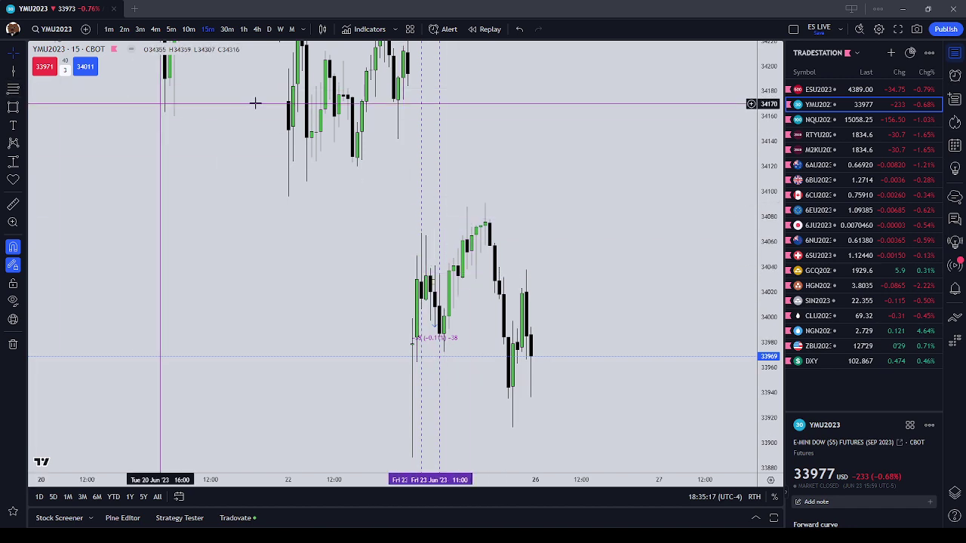
Step: Draw a Fibonacci retracement with quarter levels over the opening gap, from 34184 at 22 June 16:00 down to the first candle of 23 June
click(407, 87)
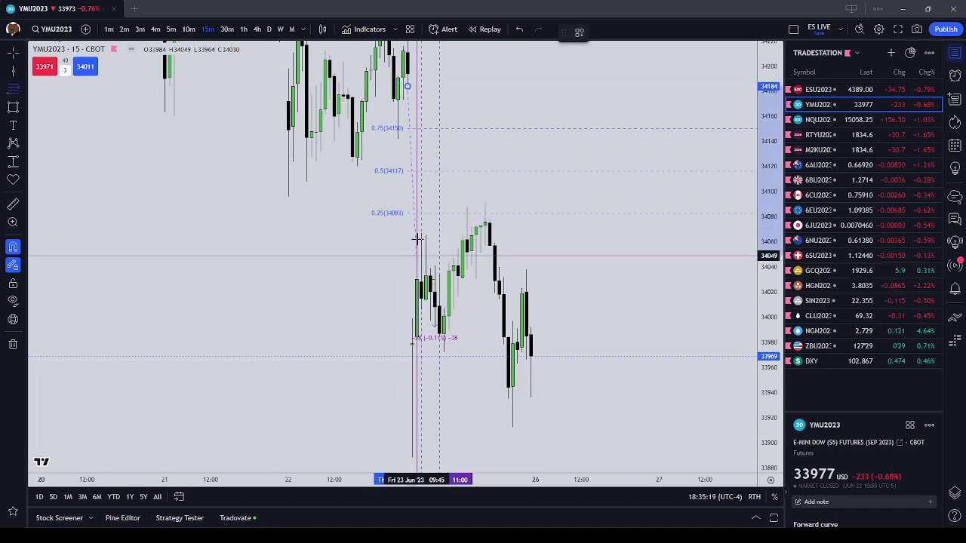
click(420, 256)
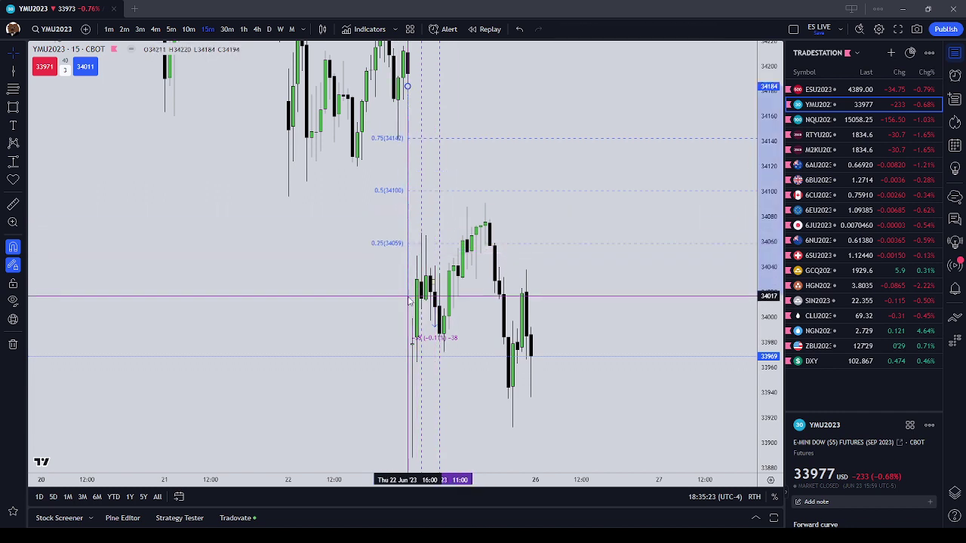
drag(413, 311, 413, 310)
click(342, 283)
drag(401, 277, 405, 278)
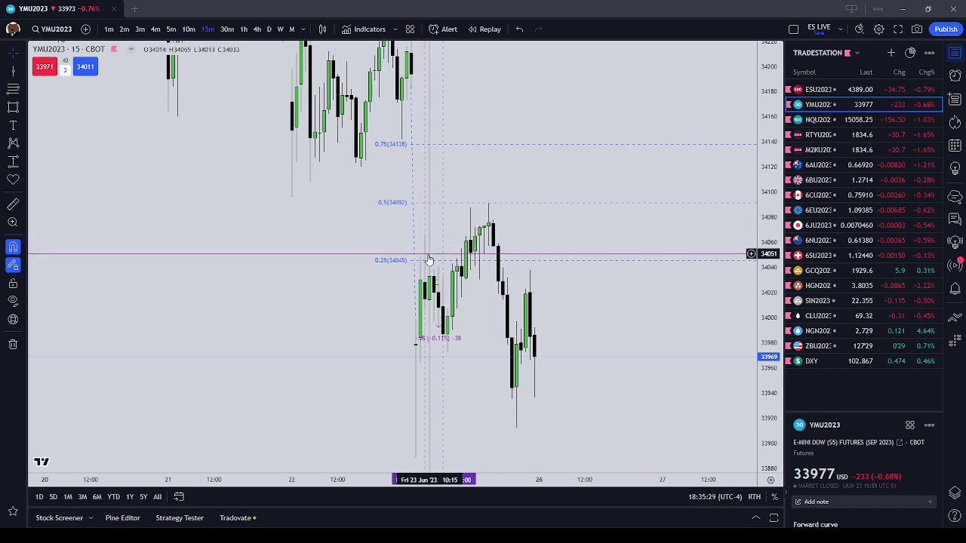
Step: Delete the 10:00 vertical line from the YMU2023 chart
click(426, 260)
click(726, 34)
drag(658, 158, 676, 186)
Step: On the 1-minute chart, extend the price range from 34030 down to the 33972 low shortly before 11:30, and delete it
click(110, 29)
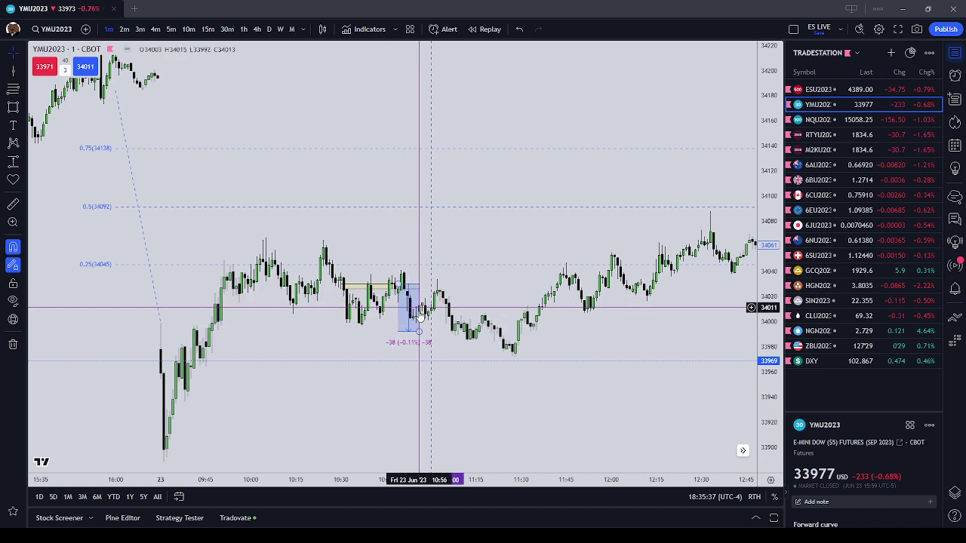
mouse_move(419, 332)
mouse_down()
mouse_move(524, 364)
mouse_move(513, 360)
mouse_up()
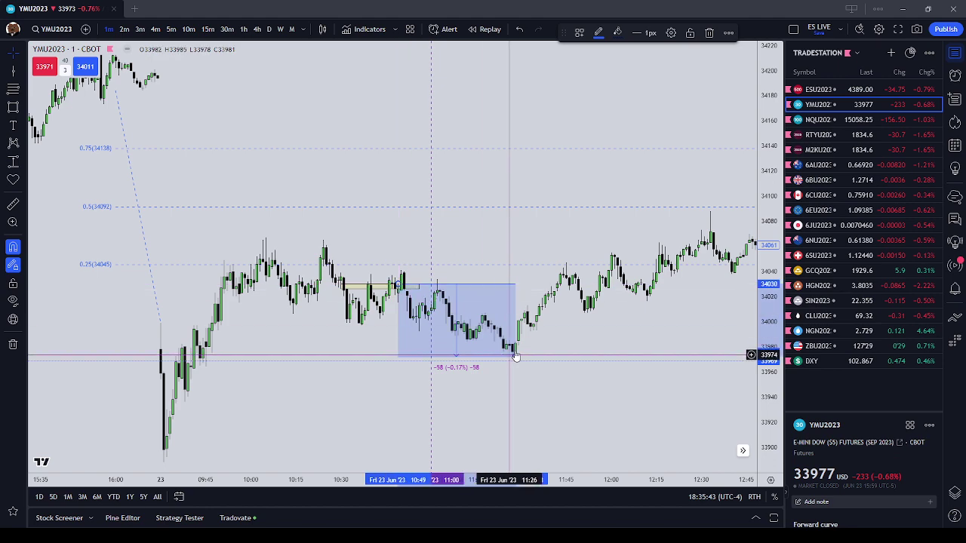
click(713, 33)
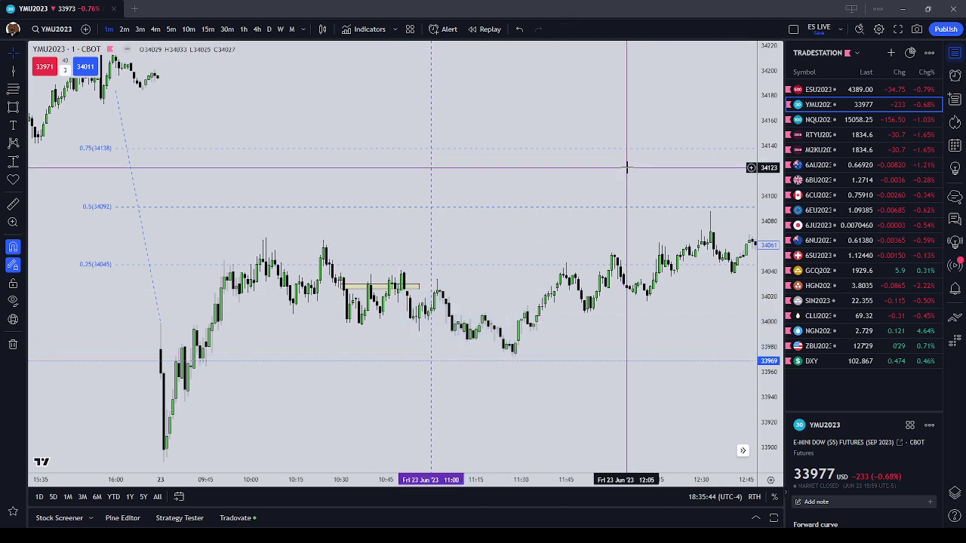
Step: Open the NQU2023 chart and examine the 10:00 to 11:00 window of 23 June on the 4-minute and 3-minute timeframes
click(157, 29)
click(830, 120)
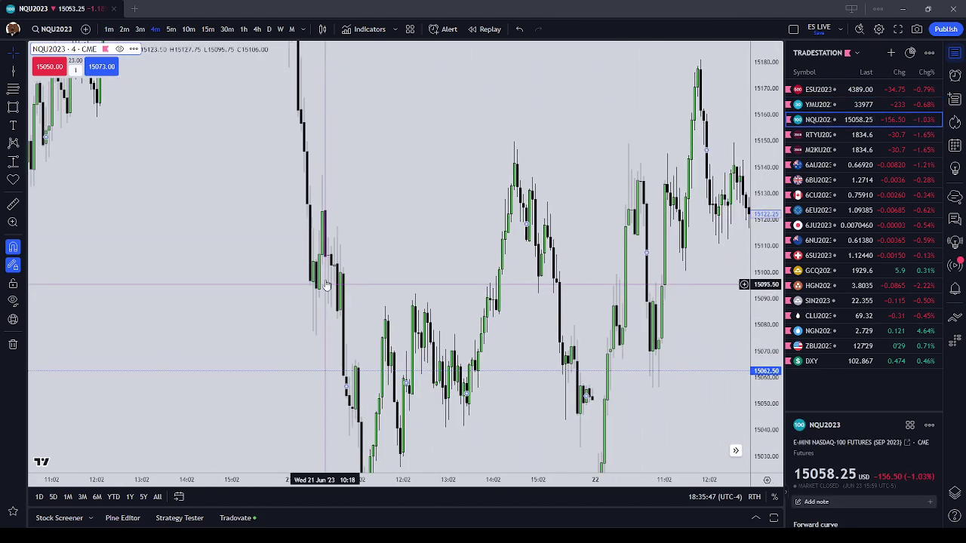
click(140, 28)
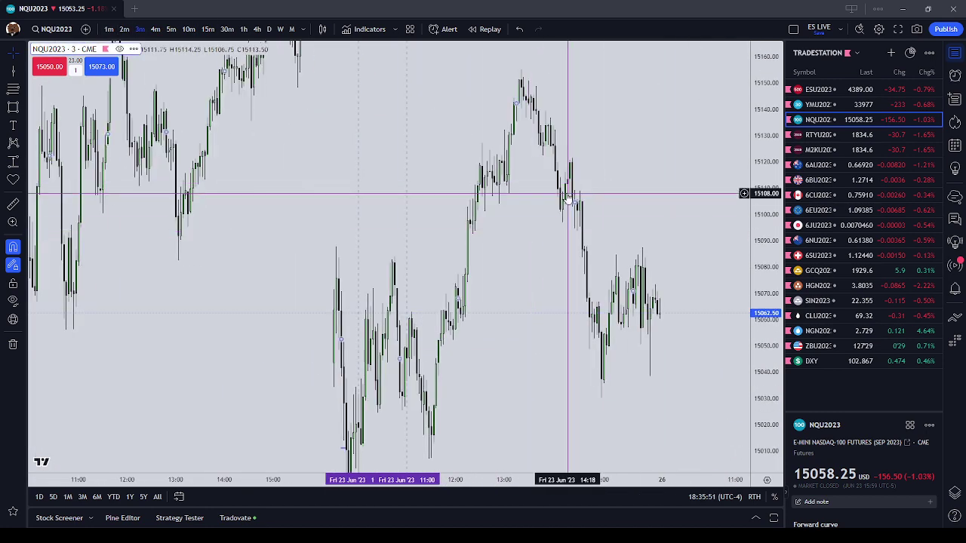
drag(511, 339, 597, 306)
drag(765, 202, 768, 294)
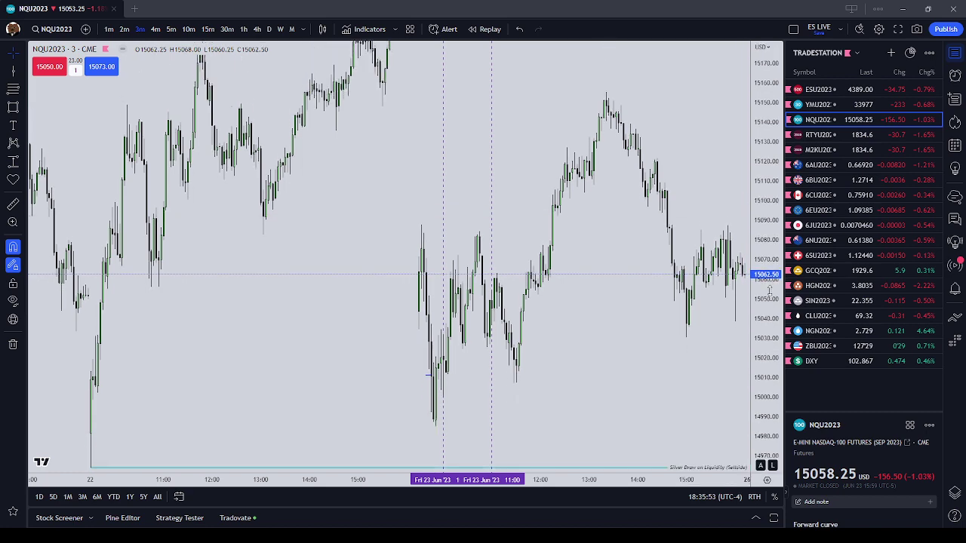
scroll(602, 335, up, 4)
drag(536, 348, 640, 351)
scroll(546, 361, up, 1)
scroll(546, 362, up, 1)
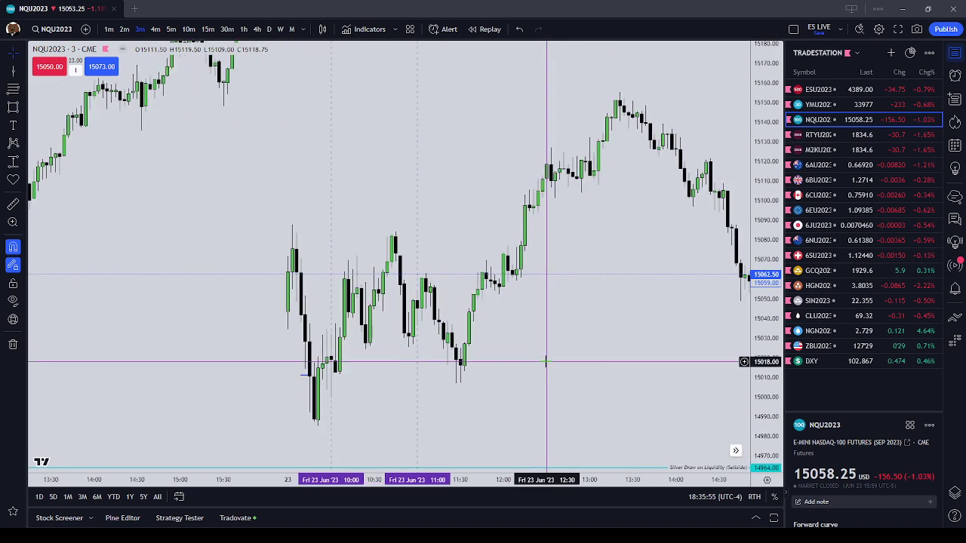
Step: On the 2-minute chart, draw a rectangle from 15032.50 to 15048.00 between 10:06 and 10:46 and apply the saved AM Silver template
click(125, 29)
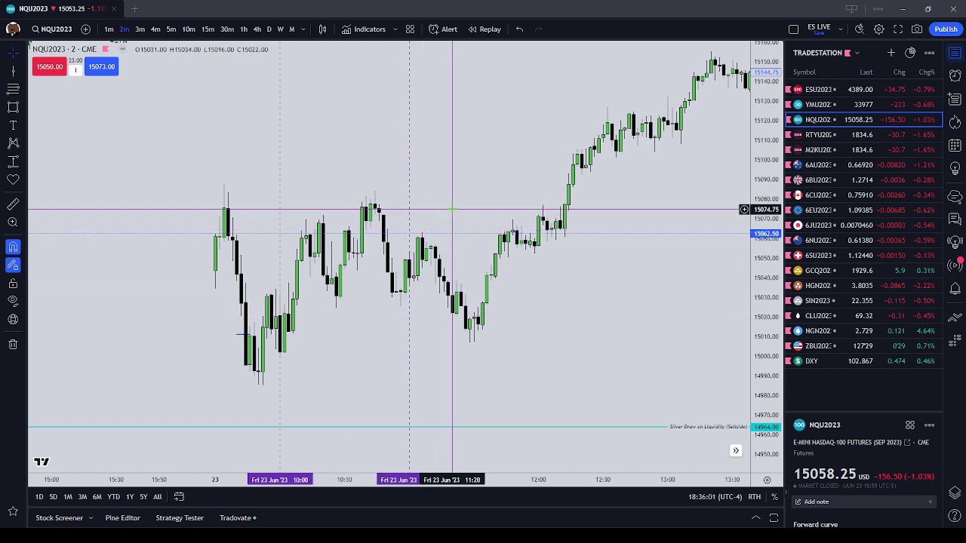
drag(453, 209, 535, 226)
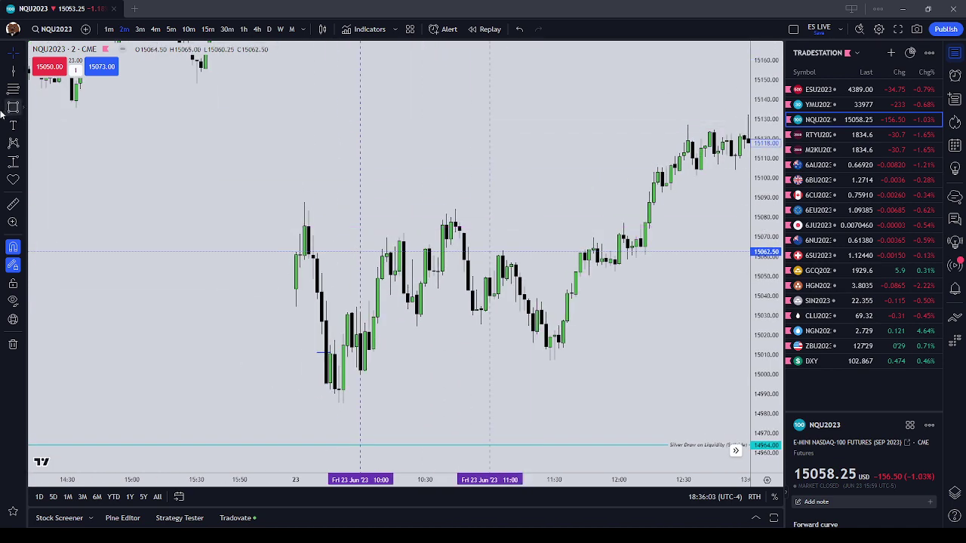
mouse_move(373, 310)
mouse_down()
mouse_move(387, 259)
mouse_move(394, 295)
mouse_up()
drag(459, 295, 460, 295)
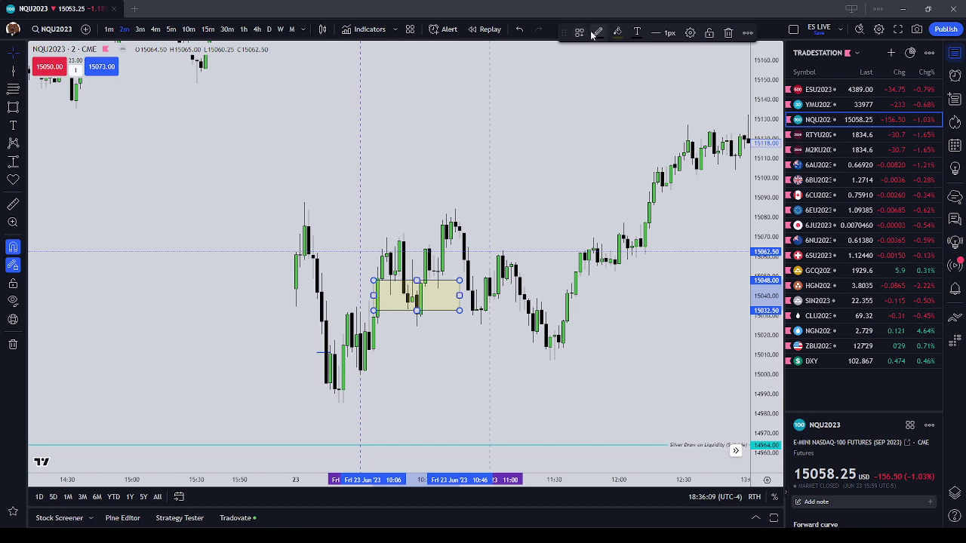
click(579, 32)
click(596, 93)
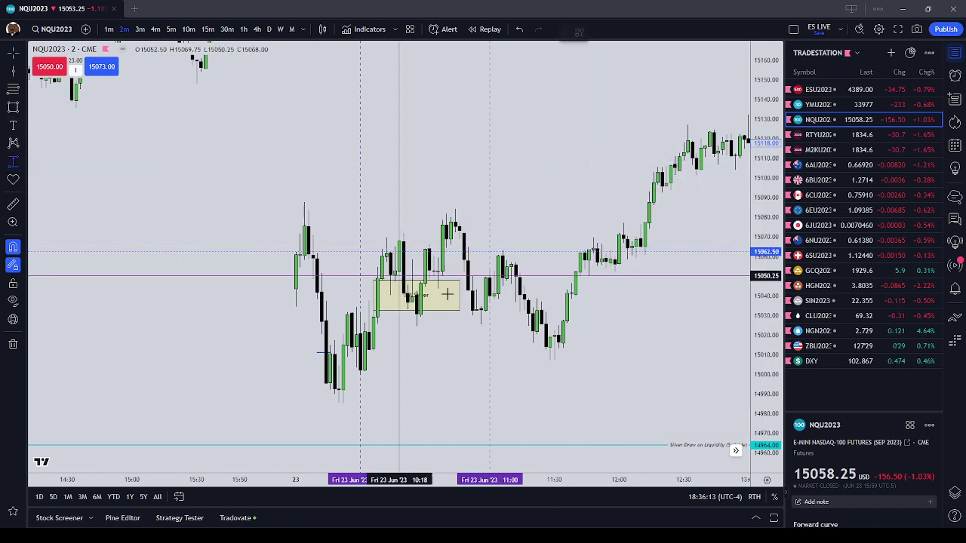
Step: Measure a price range from 15032.50 at 10:06 up to the 15084.25 high at 10:44
shift+click(373, 310)
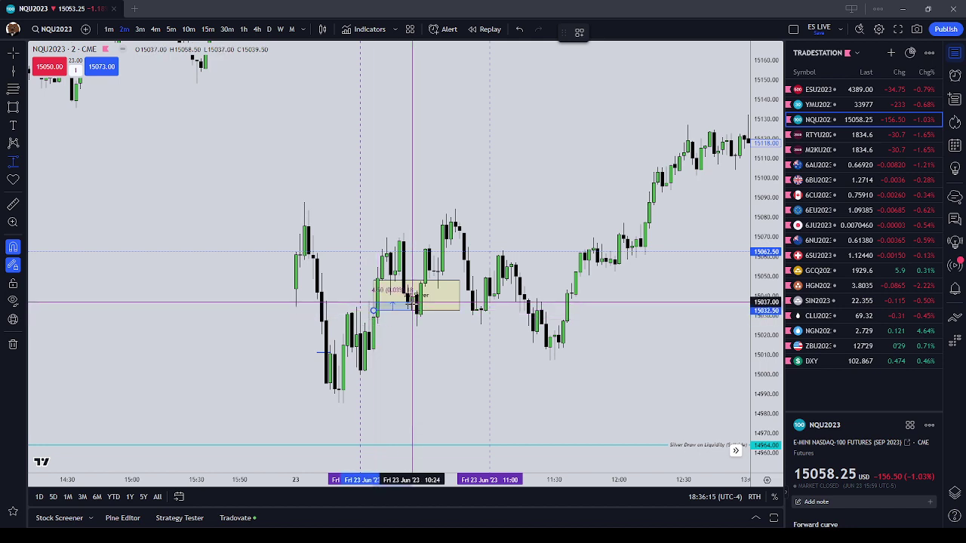
click(455, 208)
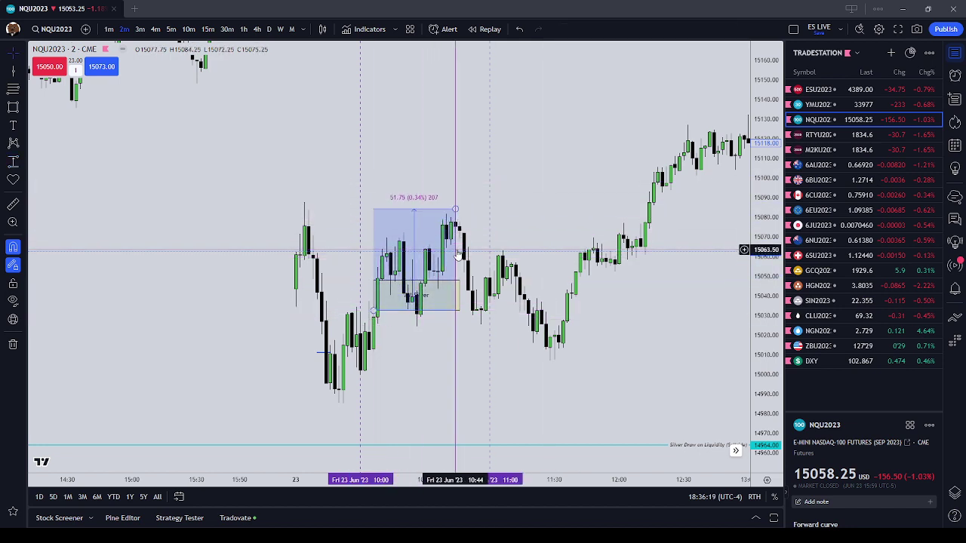
scroll(555, 189, down, 2)
drag(549, 190, 347, 264)
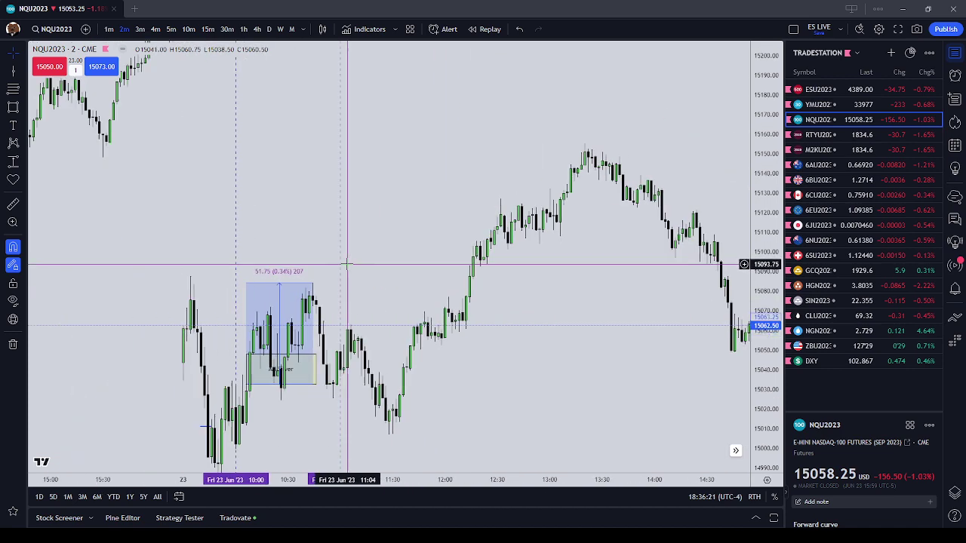
scroll(347, 264, down, 1)
drag(530, 366, 362, 289)
scroll(362, 289, down, 4)
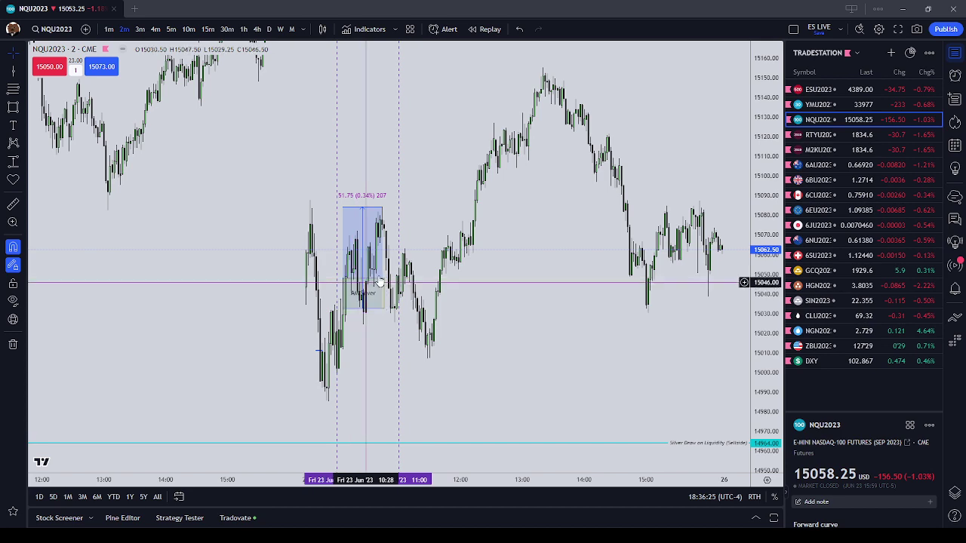
Step: Delete the price range that spans 15032.50 to 15084.25 on the NQU2023 chart
drag(454, 257, 567, 243)
scroll(563, 247, up, 2)
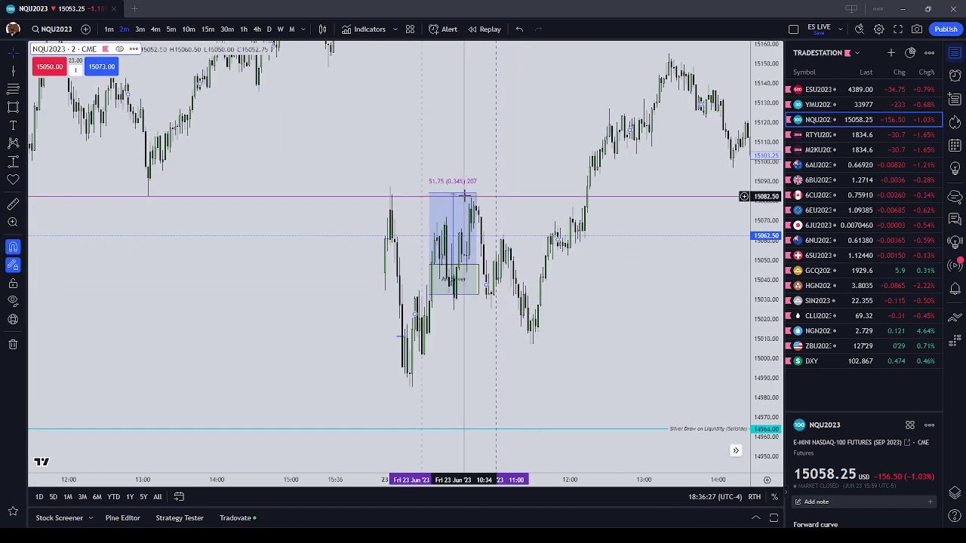
double_click(471, 198)
click(560, 163)
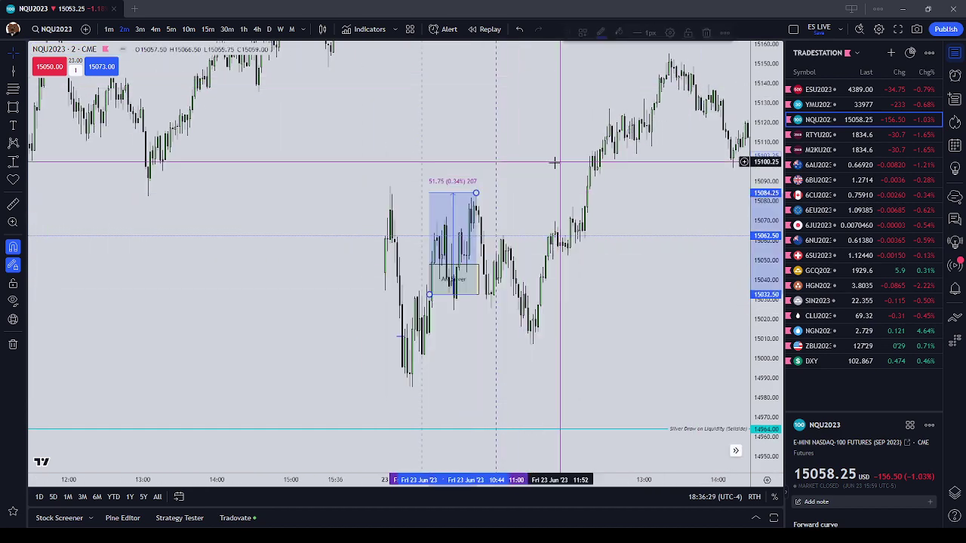
key(Delete)
Step: Measure a price range from 15039.50 inside the AM Silver rectangle up to the 15084.25 high at 10:44
scroll(592, 146, up, 2)
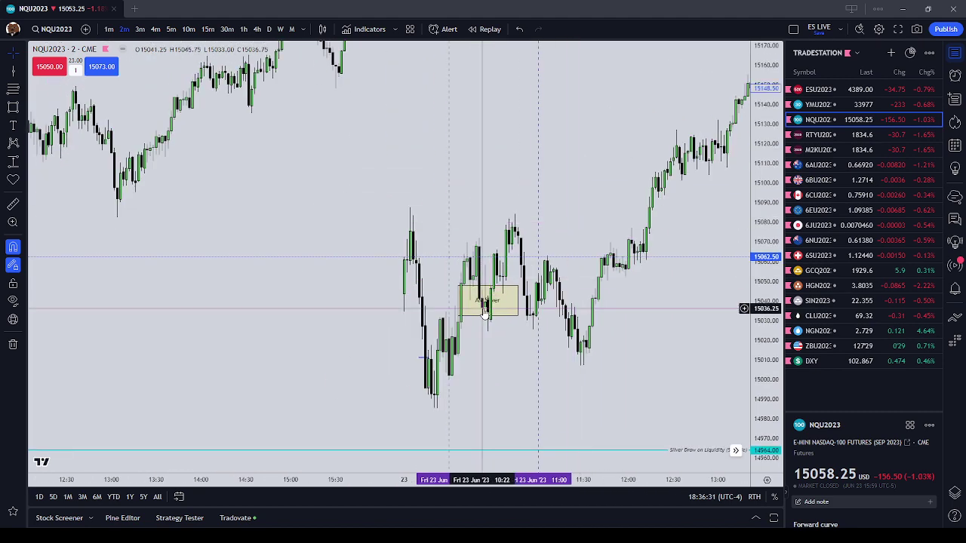
click(487, 315)
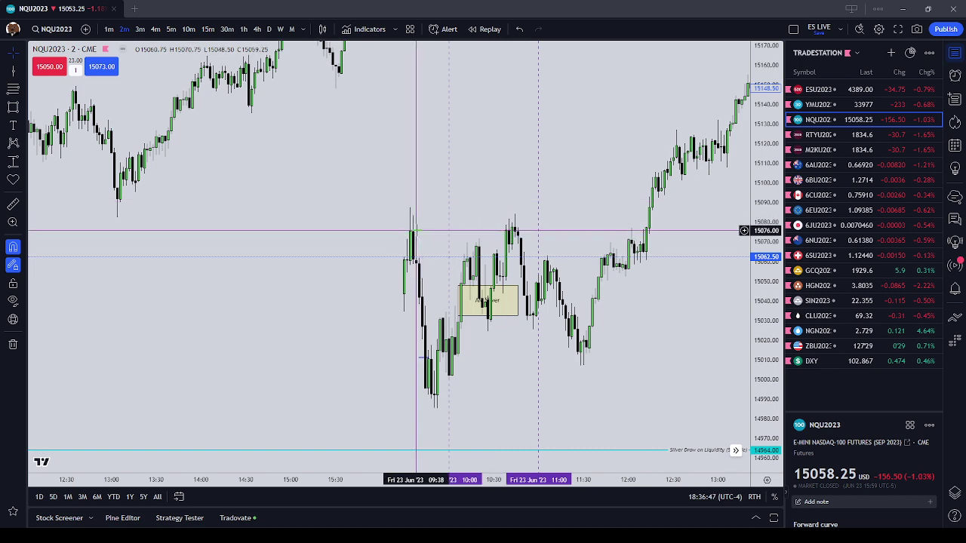
click(485, 302)
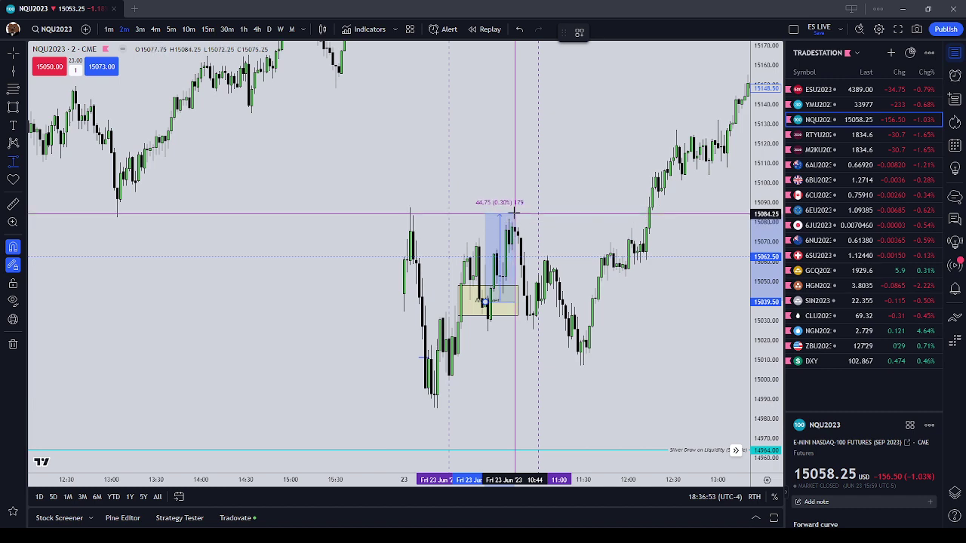
click(514, 216)
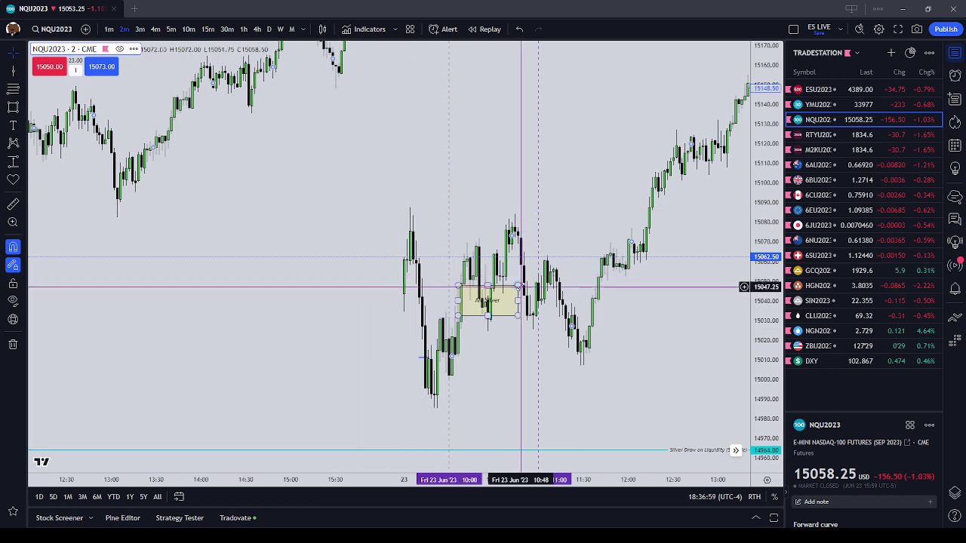
Step: Delete the AM Silver rectangle from the NQU2023 chart
click(519, 287)
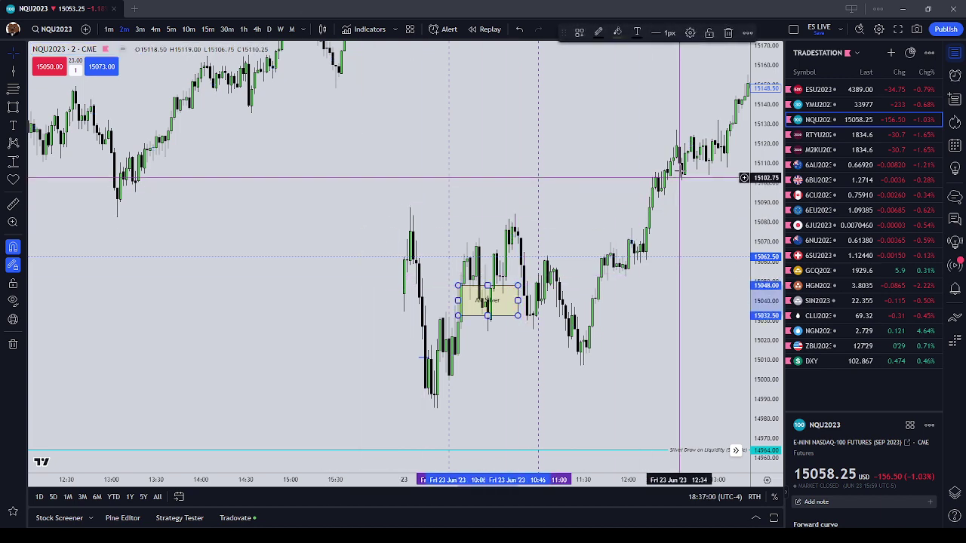
click(727, 33)
Step: Open the RTYU2023 chart and mark the 10:00 to 11:00 window of 23 June with two vertical lines
click(855, 134)
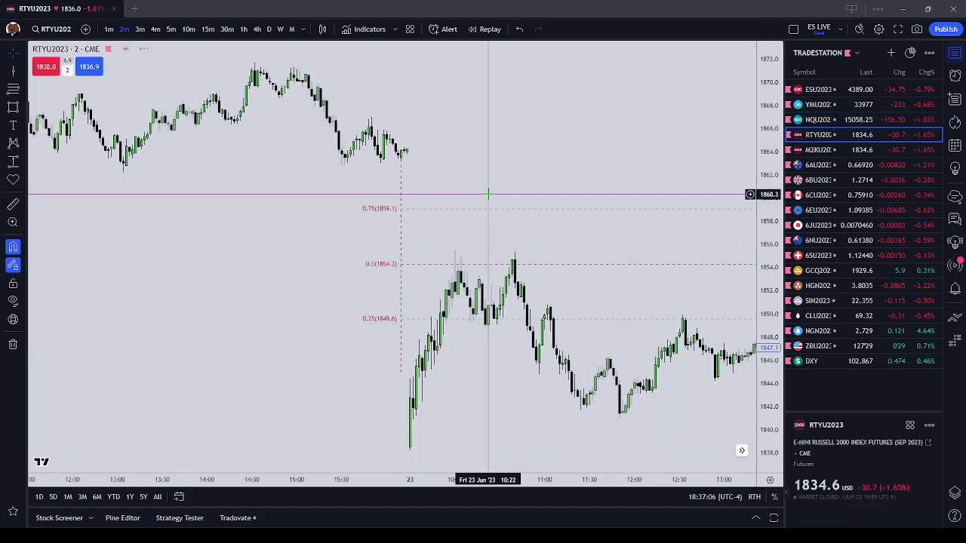
drag(421, 287, 341, 224)
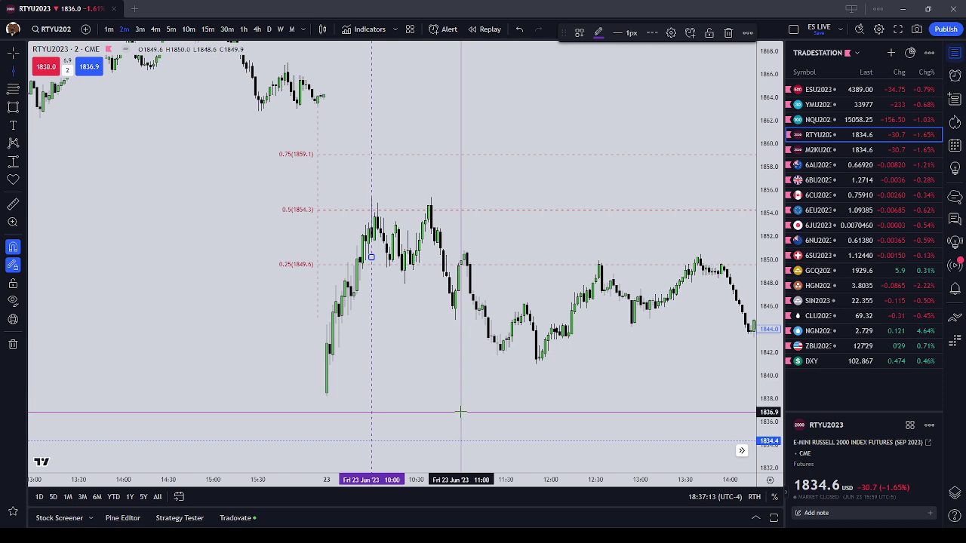
drag(230, 372, 270, 366)
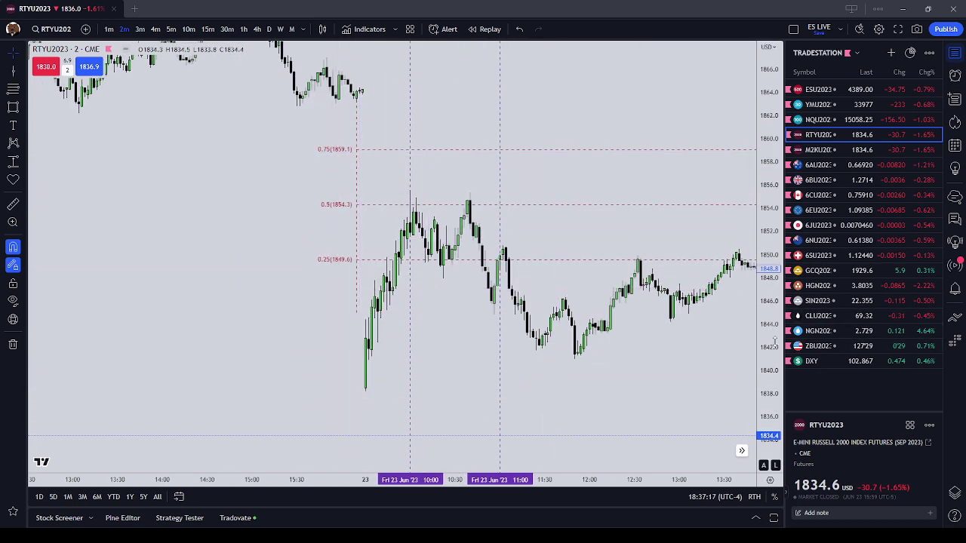
scroll(572, 149, up, 3)
scroll(390, 185, up, 4)
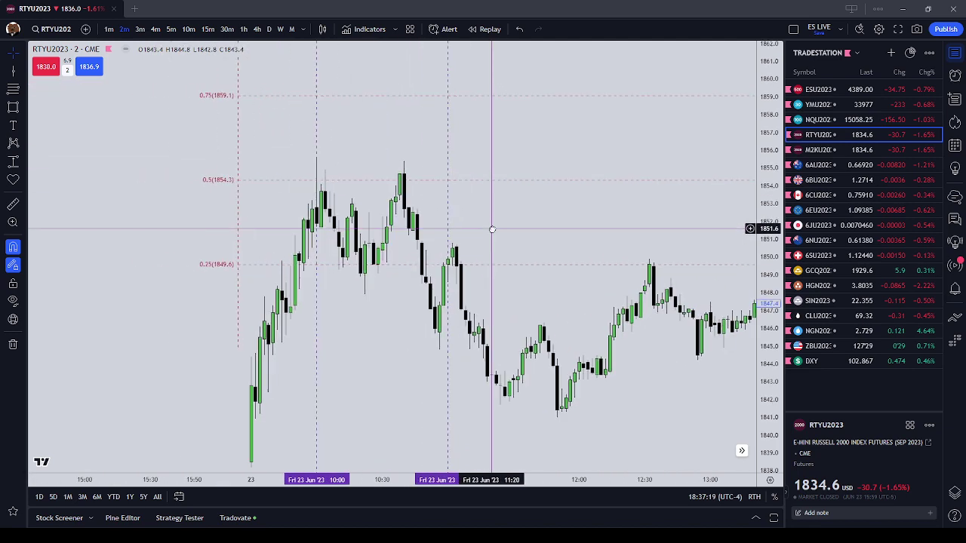
scroll(495, 242, down, 2)
scroll(453, 237, up, 3)
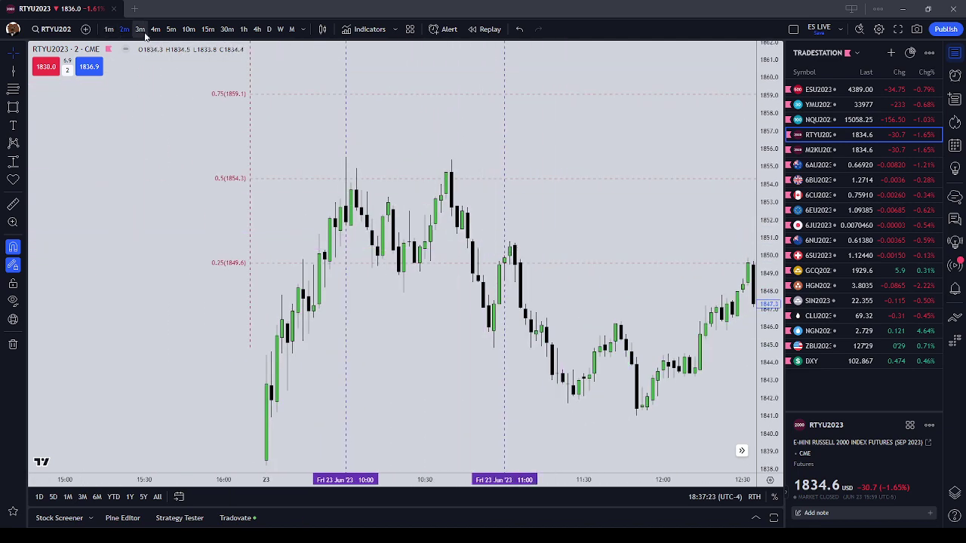
Step: Switch the RTYU2023 chart to 5-minute candles and draw a rectangle over the gap between 1851.2 and 1850.4, extending to 11:10
click(169, 31)
drag(537, 291, 364, 425)
drag(555, 384, 305, 197)
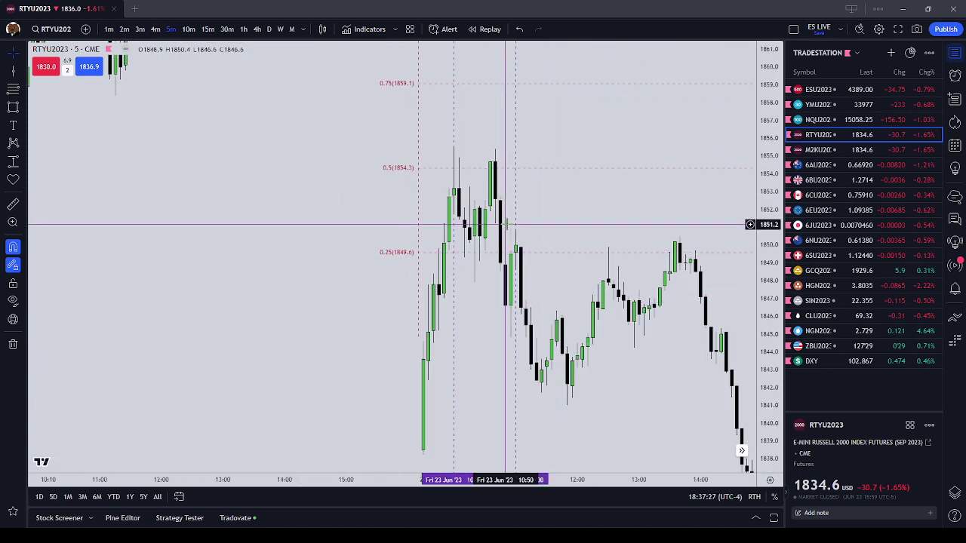
scroll(514, 238, up, 1)
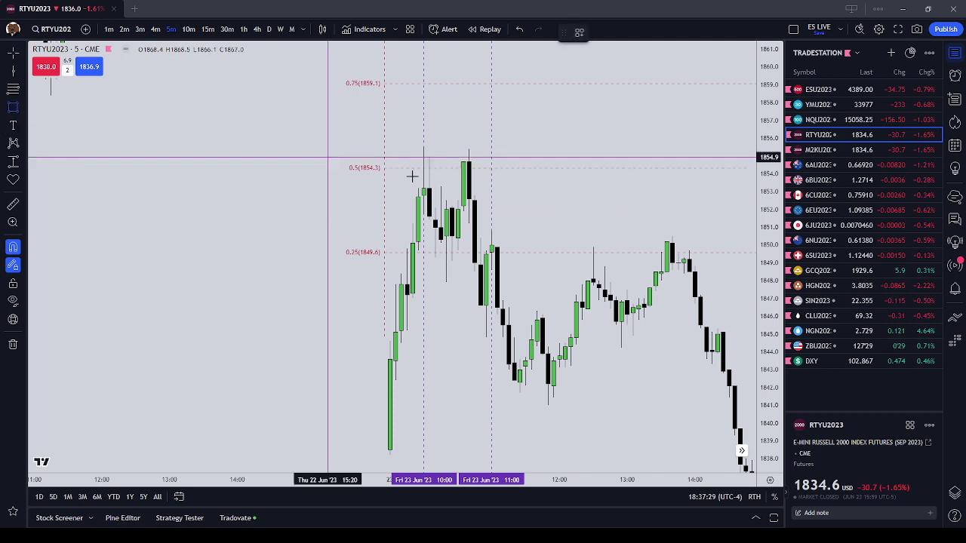
click(477, 237)
click(523, 230)
drag(480, 232, 492, 233)
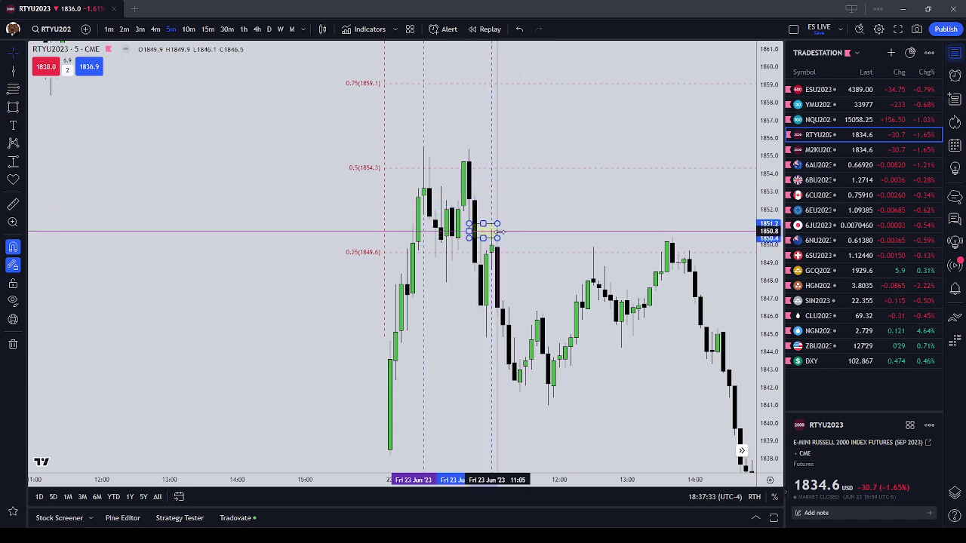
Step: Apply the AM SILVER drawing template to the gap rectangle
click(579, 32)
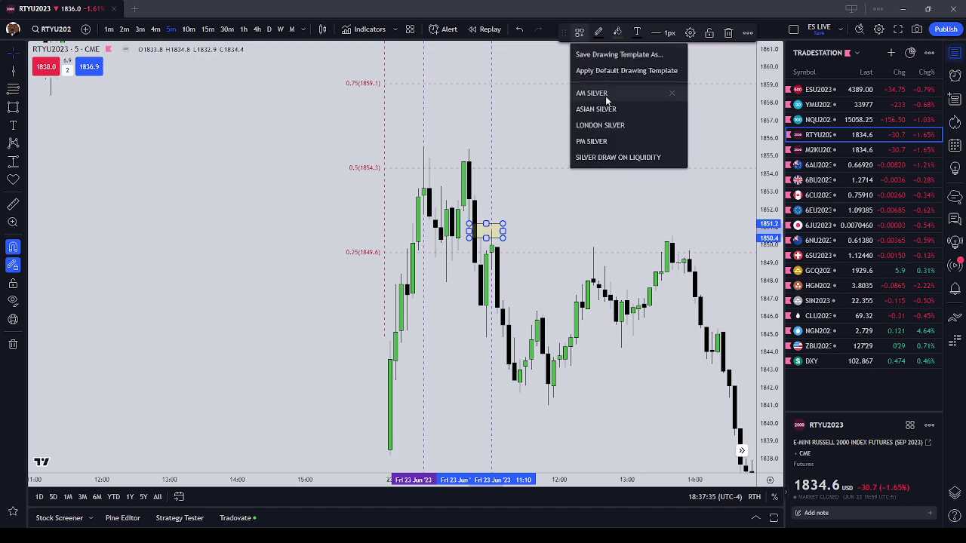
click(592, 93)
drag(502, 231, 537, 179)
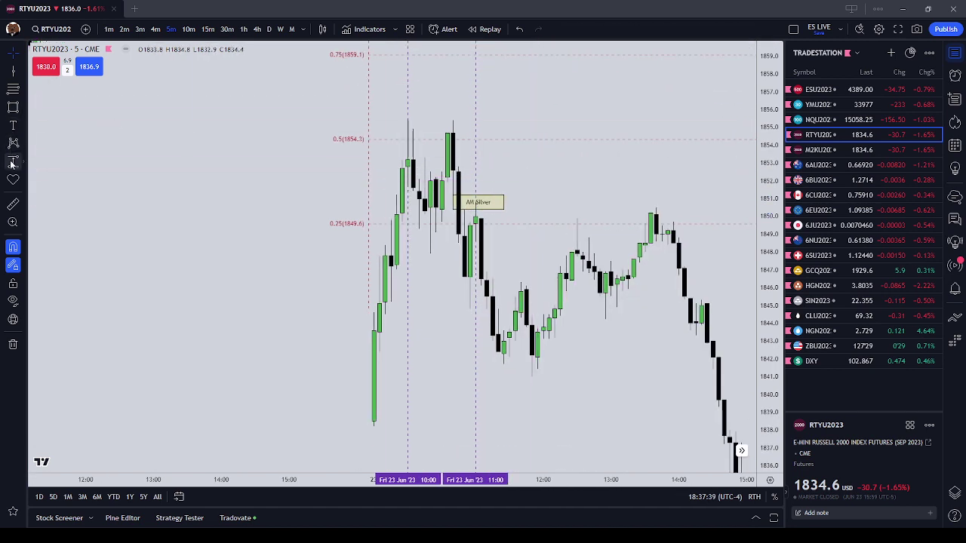
Step: Measure a price range from 1850.4 at the AM Silver rectangle's lower edge down to the 1841.0 low at 11:50
click(464, 209)
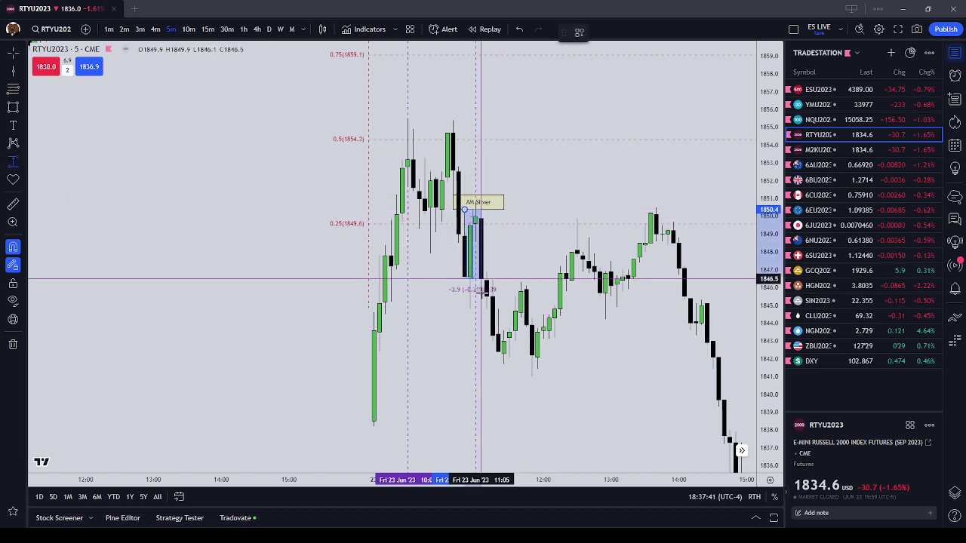
click(532, 380)
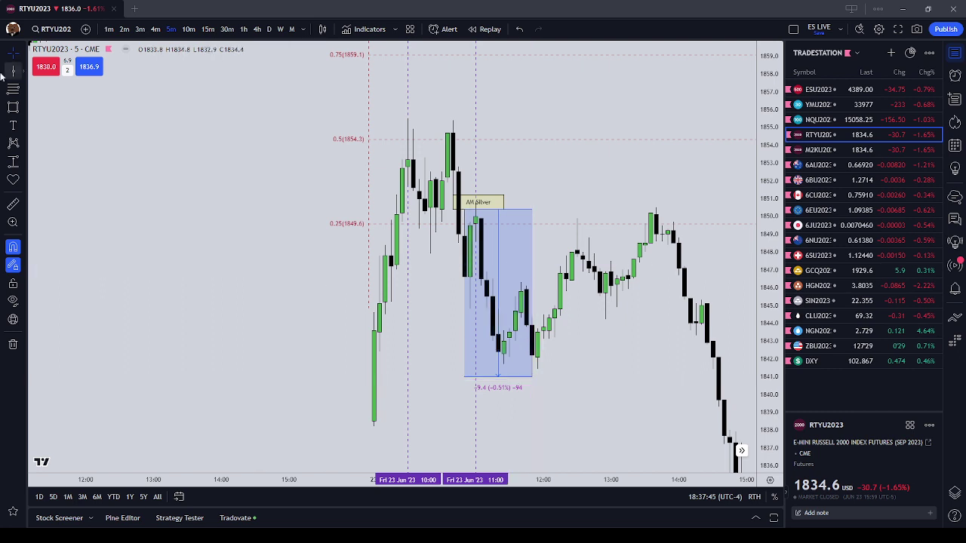
click(373, 421)
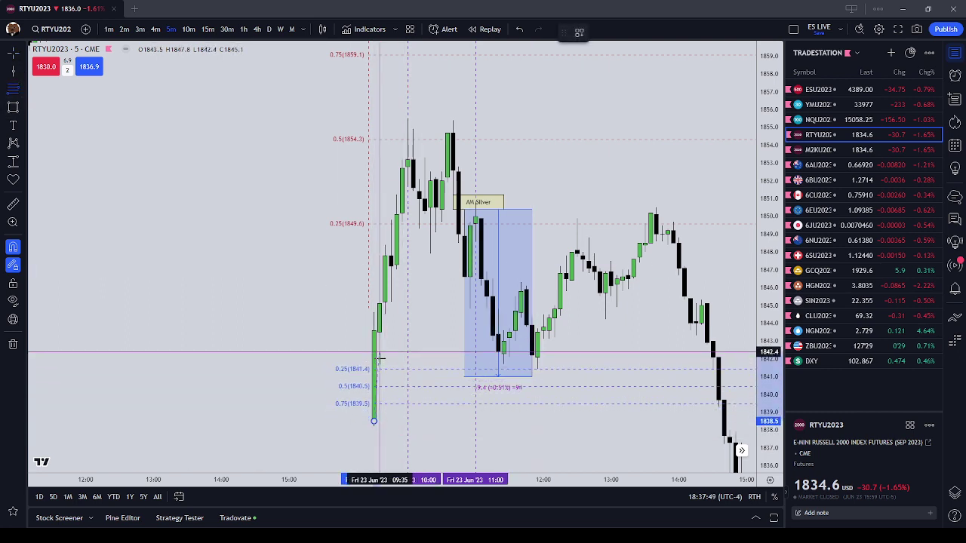
key(Escape)
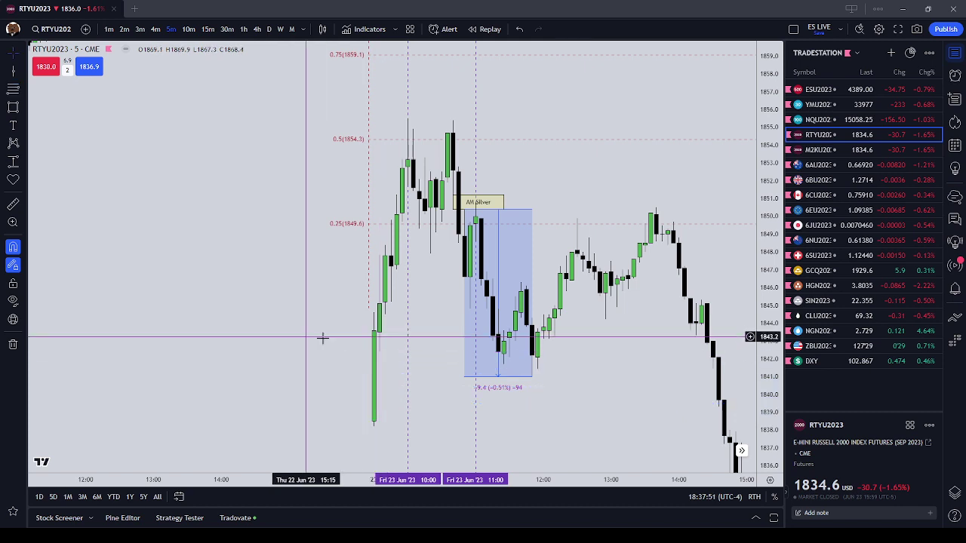
Step: Pull the end of the price range back to the 1841.7 low and delete the measurement
click(532, 378)
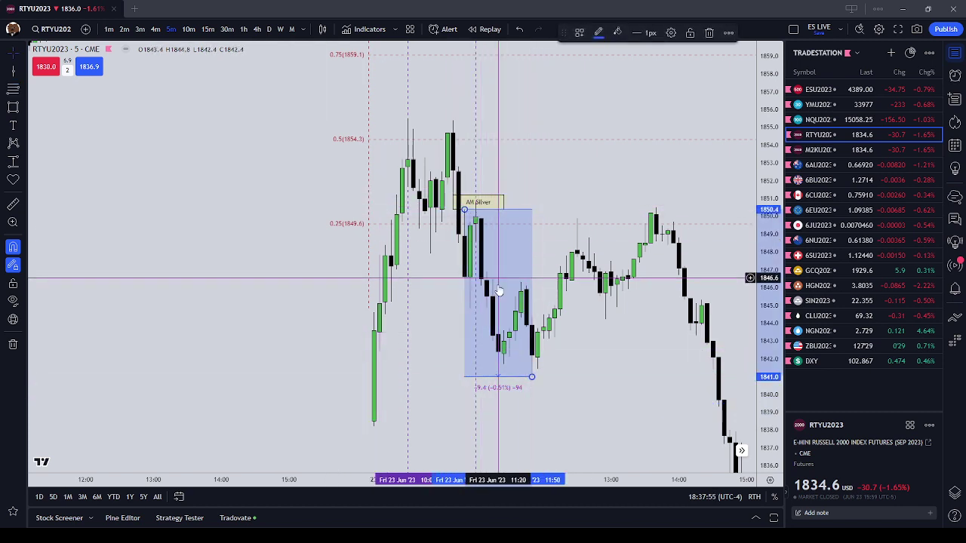
drag(532, 377, 503, 365)
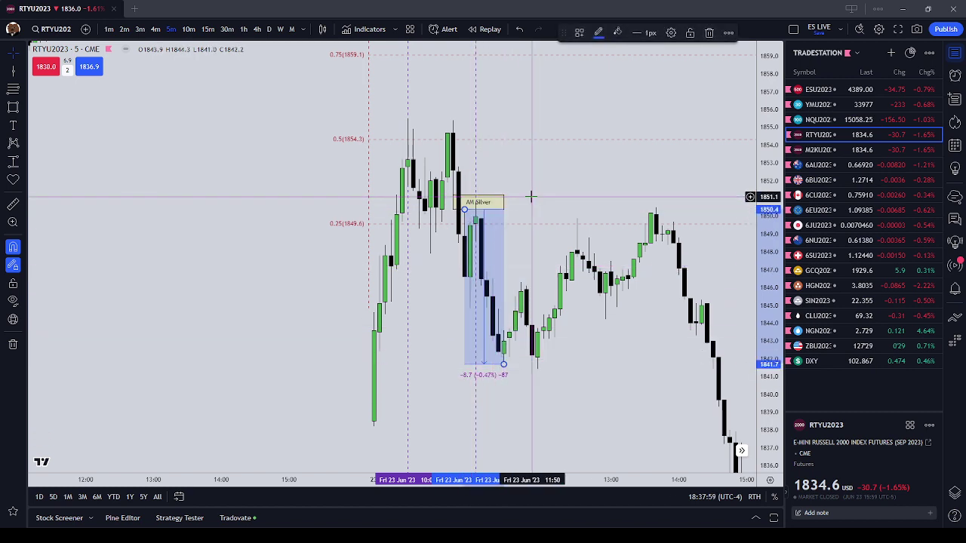
click(709, 32)
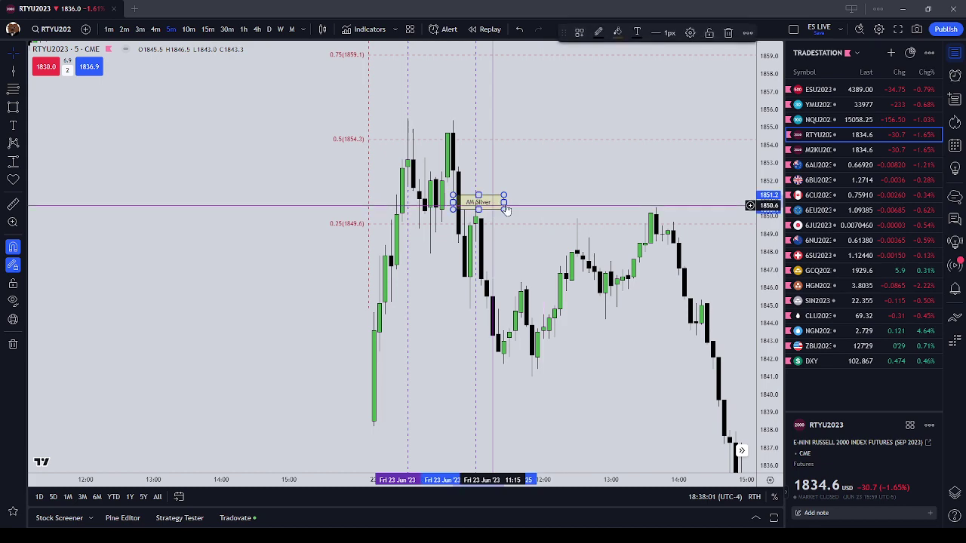
Step: Open the 6AU2023 chart and mark the 10:00 to 11:00 window of 23 June with two vertical lines
click(859, 168)
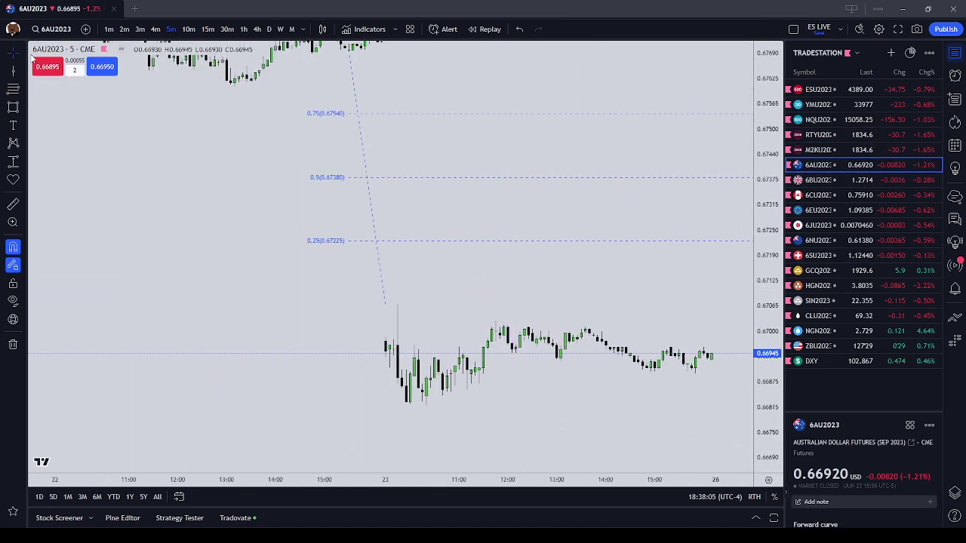
click(411, 445)
click(460, 453)
key(Escape)
drag(546, 440, 580, 364)
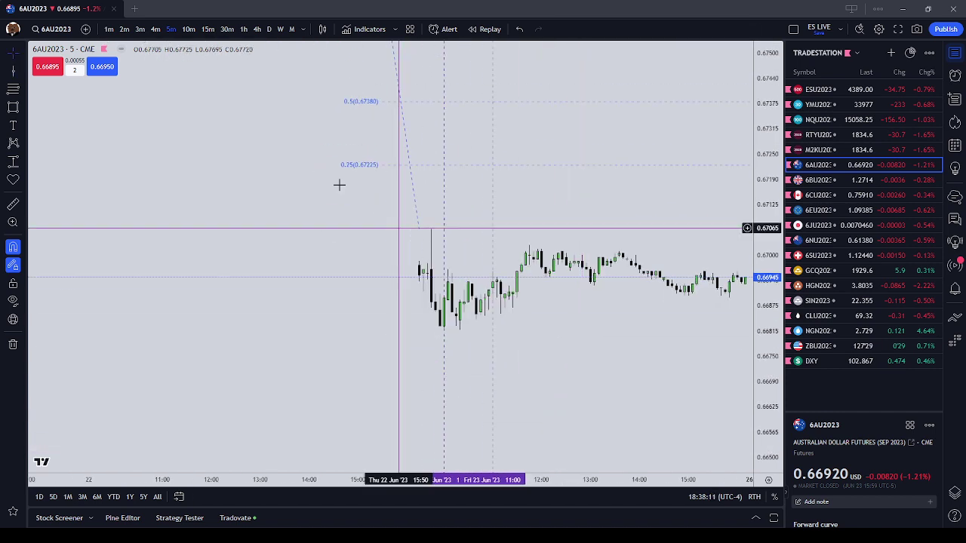
Step: Switch to 2-minute candles and draw a rectangle over the gap from 0.66845 to 0.66885, spanning 10:00 to 10:34
click(129, 30)
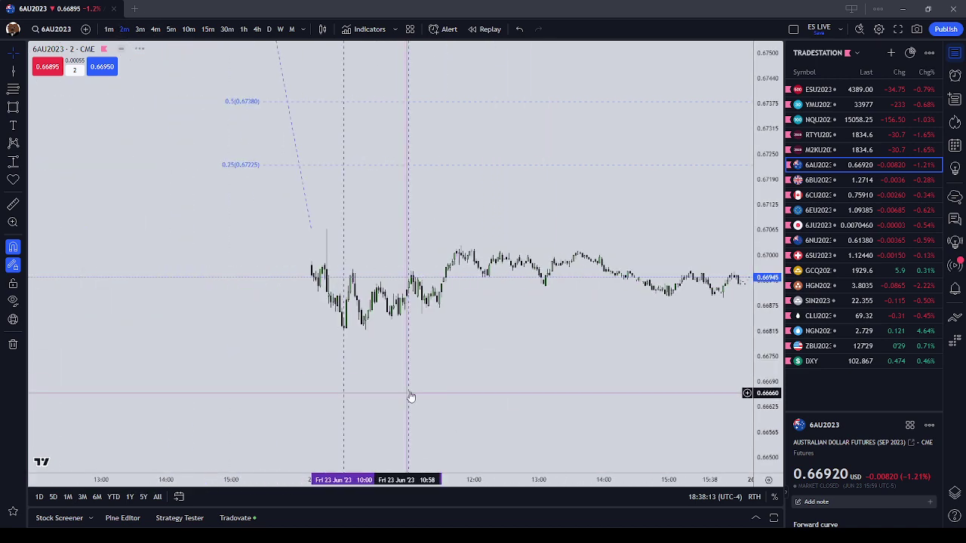
drag(763, 411, 764, 365)
drag(501, 377, 638, 354)
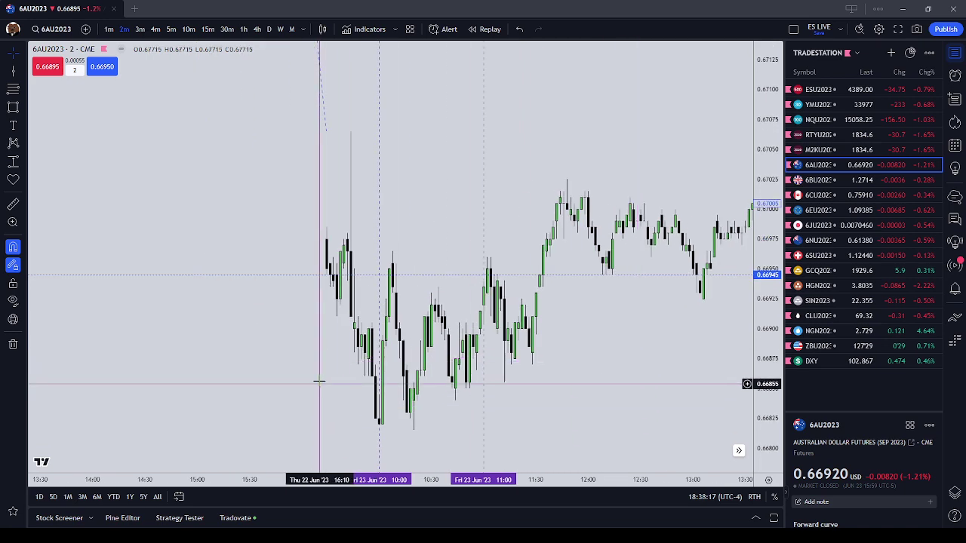
scroll(544, 414, up, 1)
drag(505, 403, 557, 363)
scroll(491, 366, up, 1)
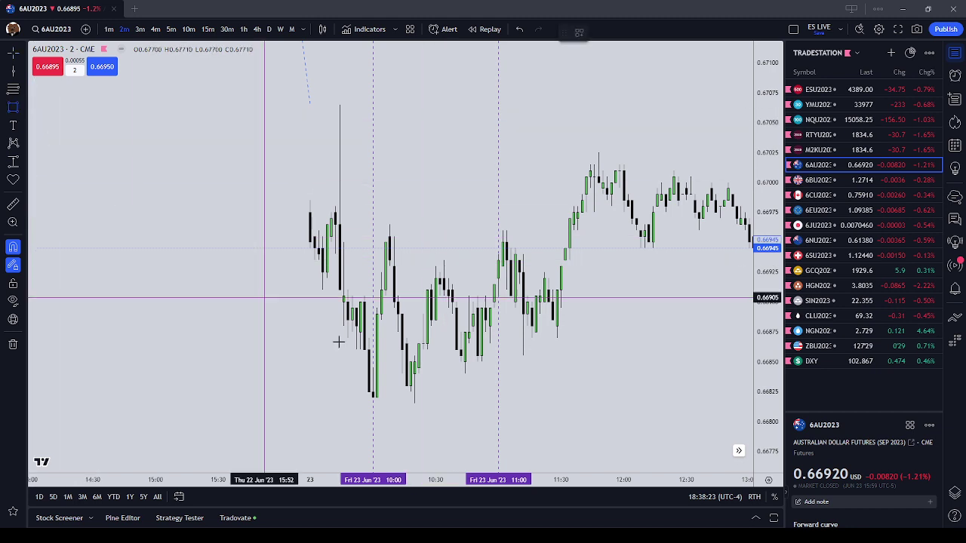
click(375, 357)
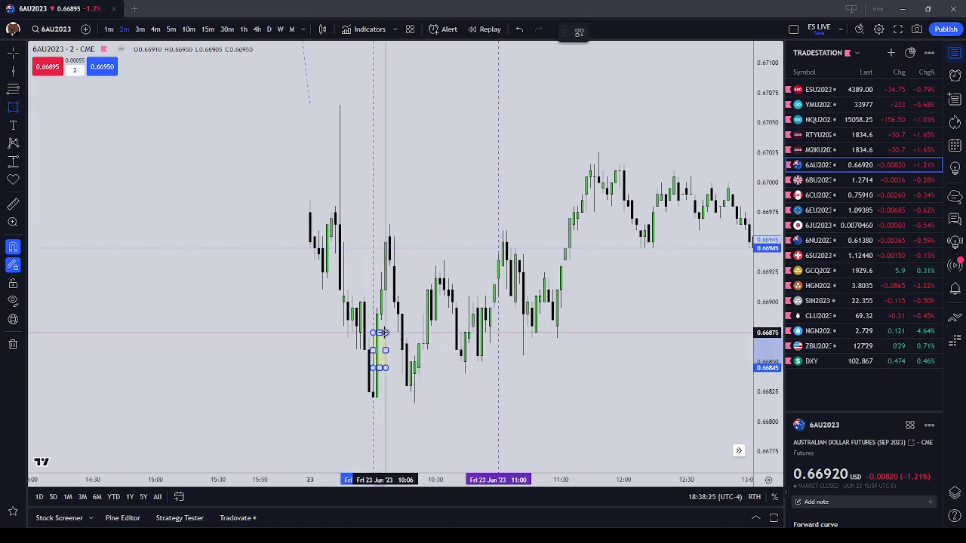
click(384, 333)
click(423, 340)
mouse_move(380, 334)
mouse_down()
mouse_move(383, 322)
mouse_move(434, 344)
mouse_up()
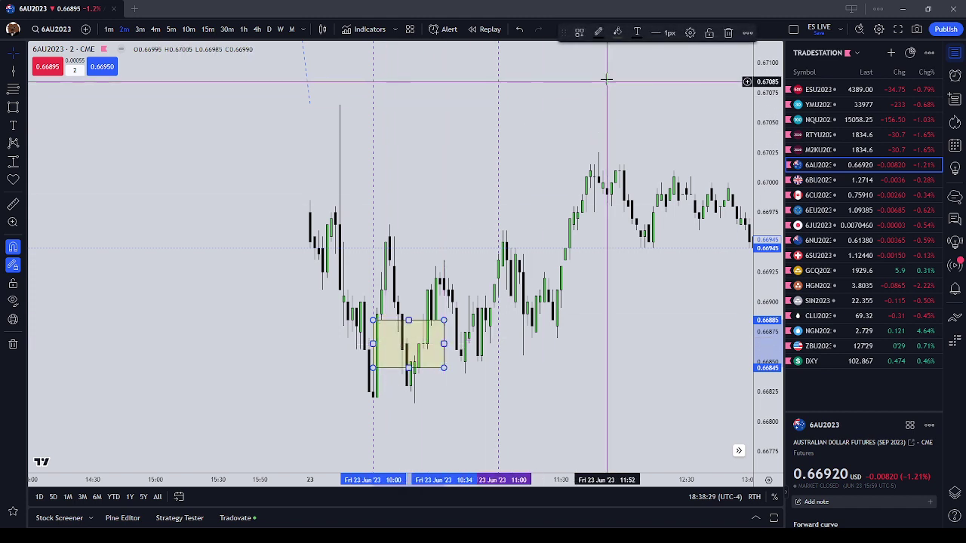
Step: Give the 6AU2023 gap rectangle the AM SILVER template and deselect it
click(579, 32)
click(609, 92)
click(468, 230)
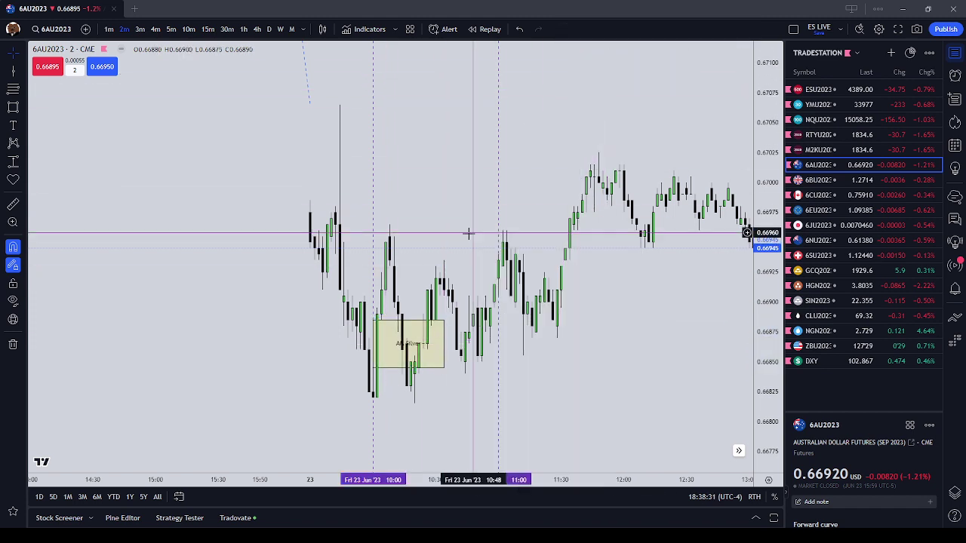
Step: Measure a price range from 0.66845 at the AM Silver rectangle's lower edge up to the 0.67025 high
click(9, 163)
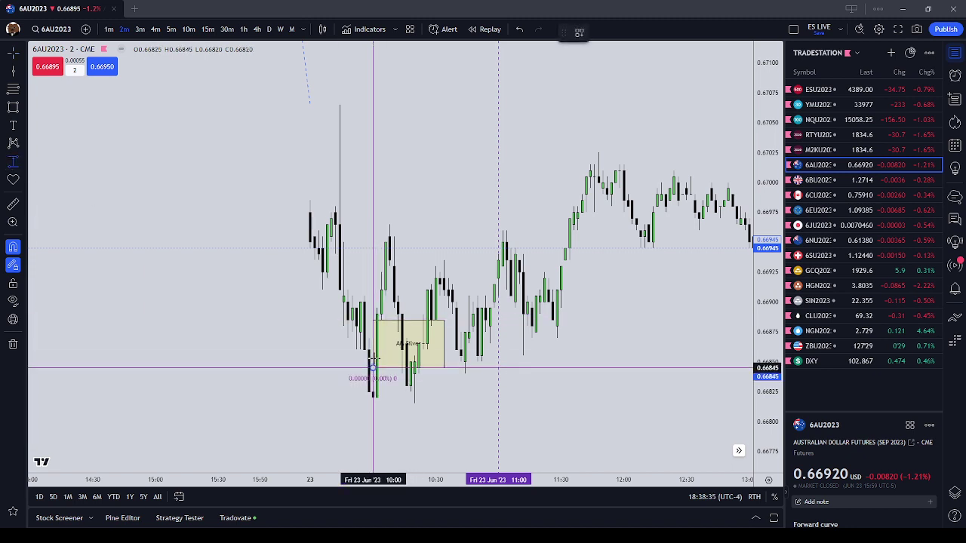
drag(372, 369, 444, 265)
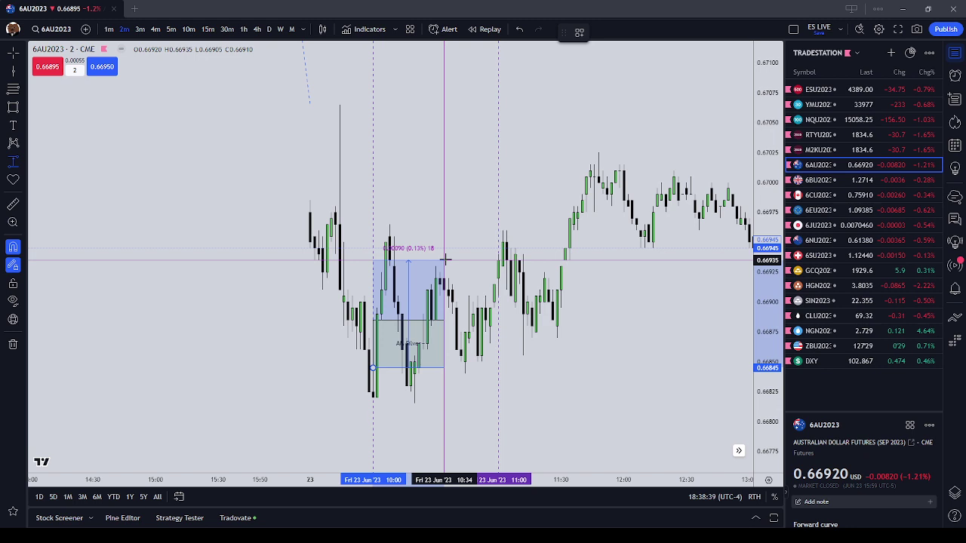
drag(445, 259, 503, 230)
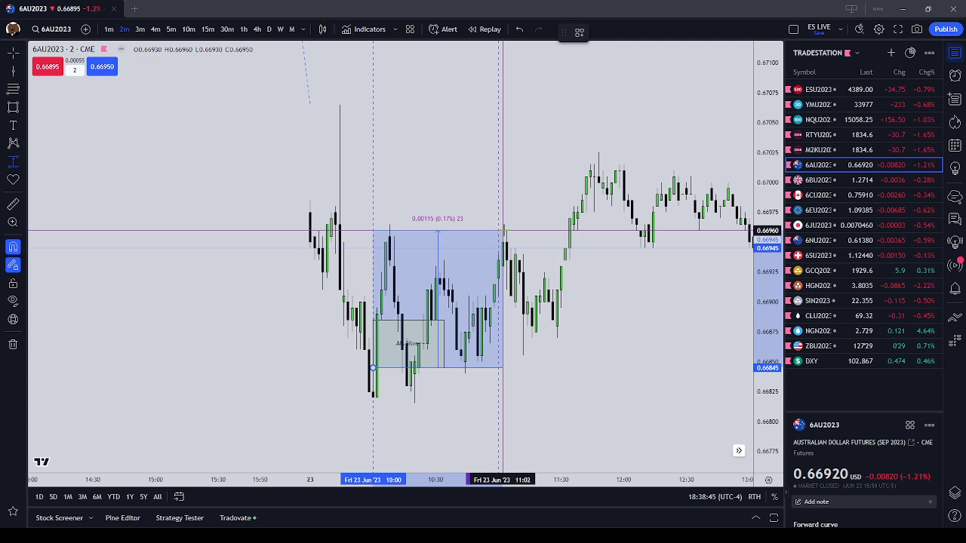
drag(503, 231, 599, 145)
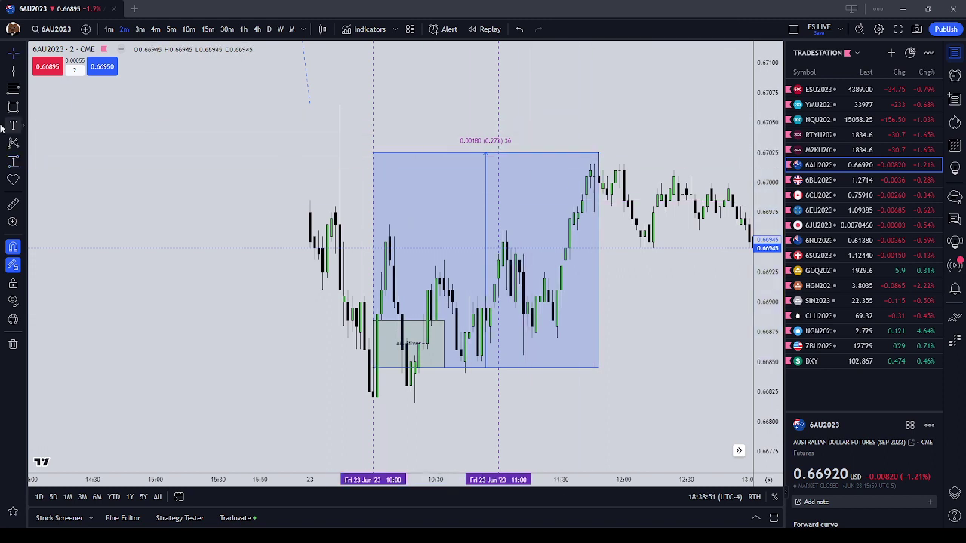
Step: Draw Fib retracement levels on the 9:44 candle's upper wick from 0.66965 to 0.67065 and colour them red
click(14, 91)
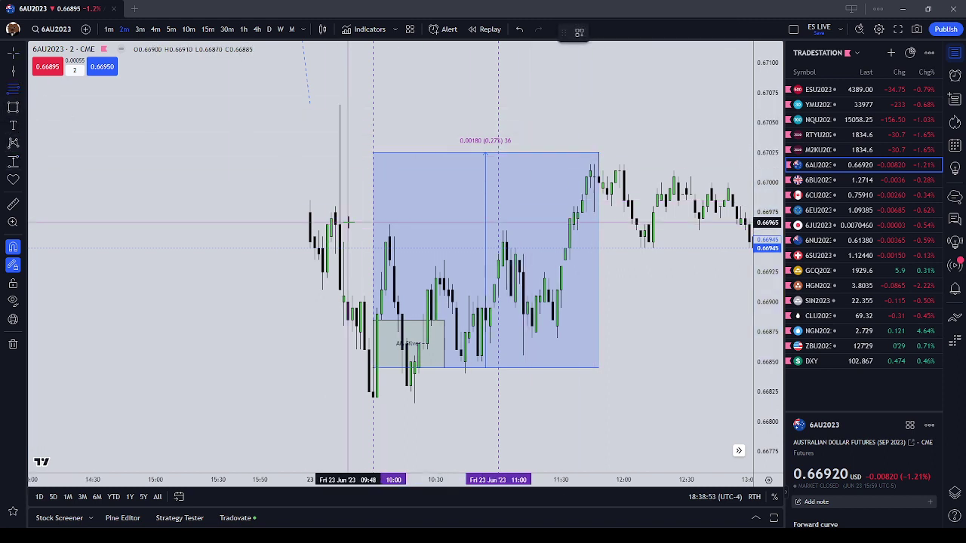
click(339, 224)
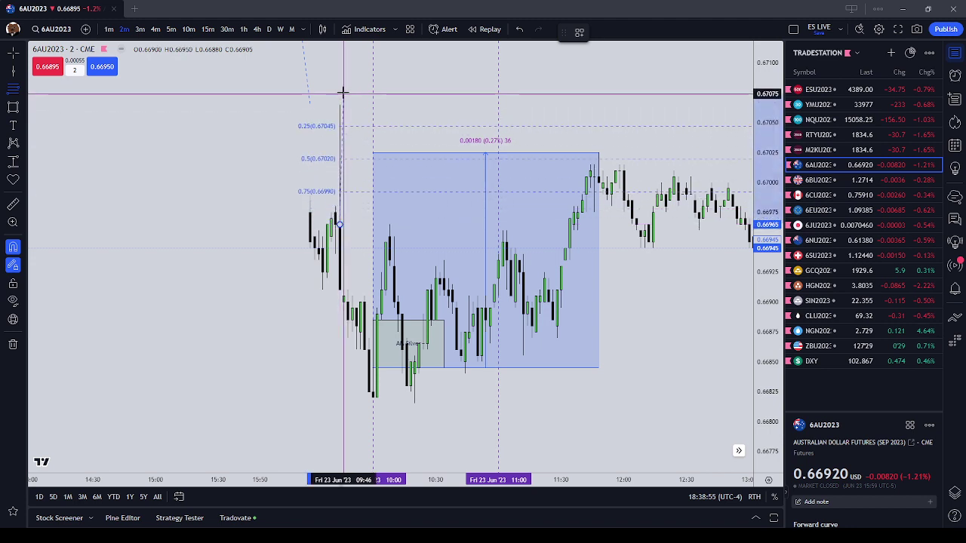
click(339, 105)
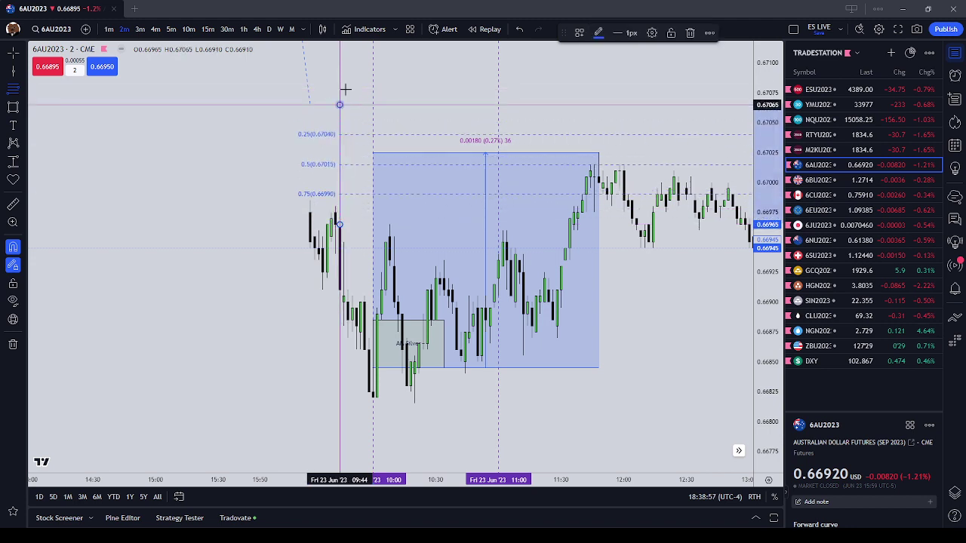
click(596, 33)
click(599, 66)
click(609, 99)
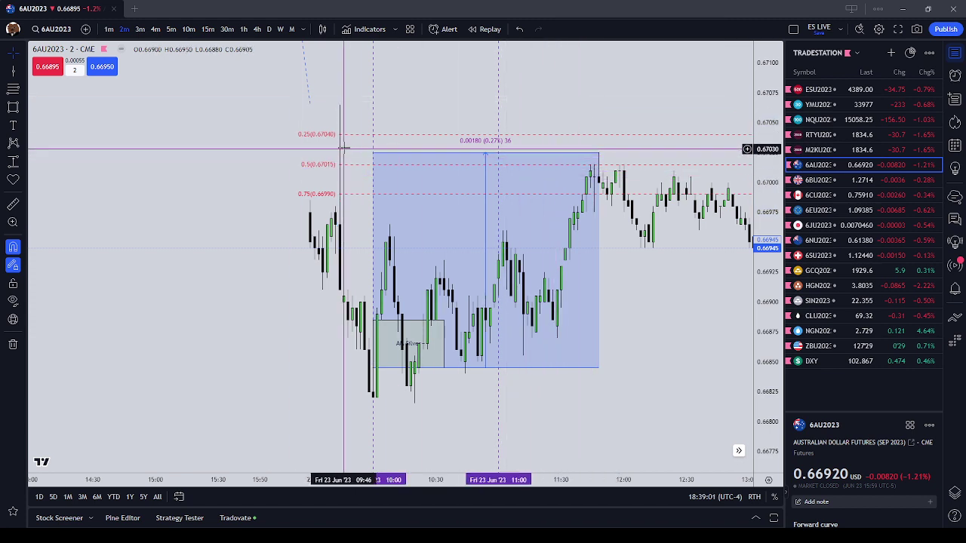
Step: Delete the red retracement levels and remove all remaining drawings from the 6AU2023 chart
click(477, 103)
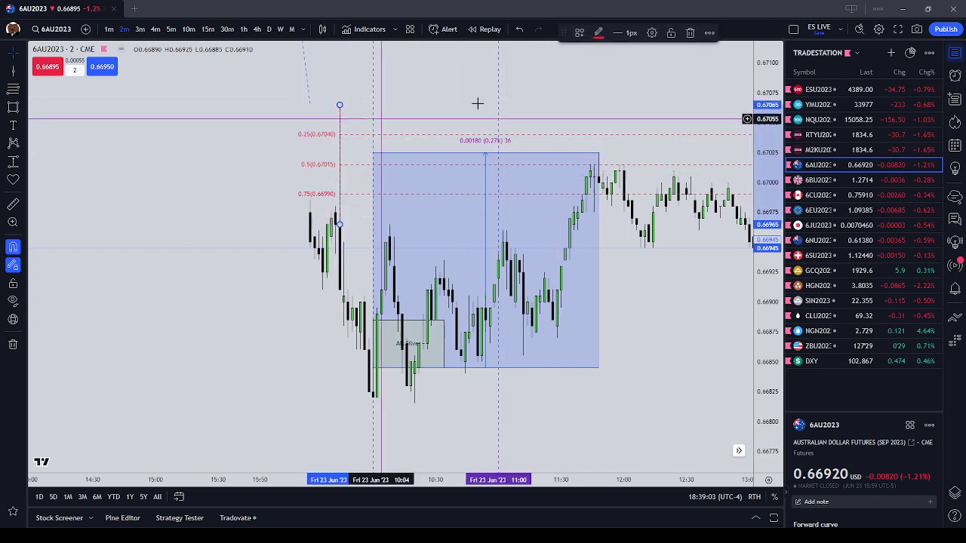
click(689, 32)
right_click(421, 253)
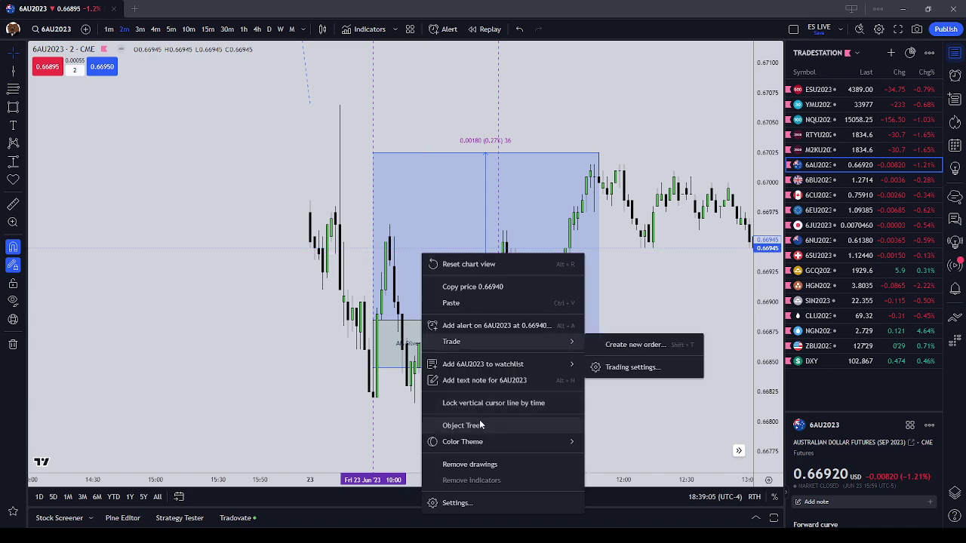
click(492, 462)
Step: Open the 6BU2023 chart and mark the 10:00 to 11:00 window of 23 June with two vertical lines
click(824, 181)
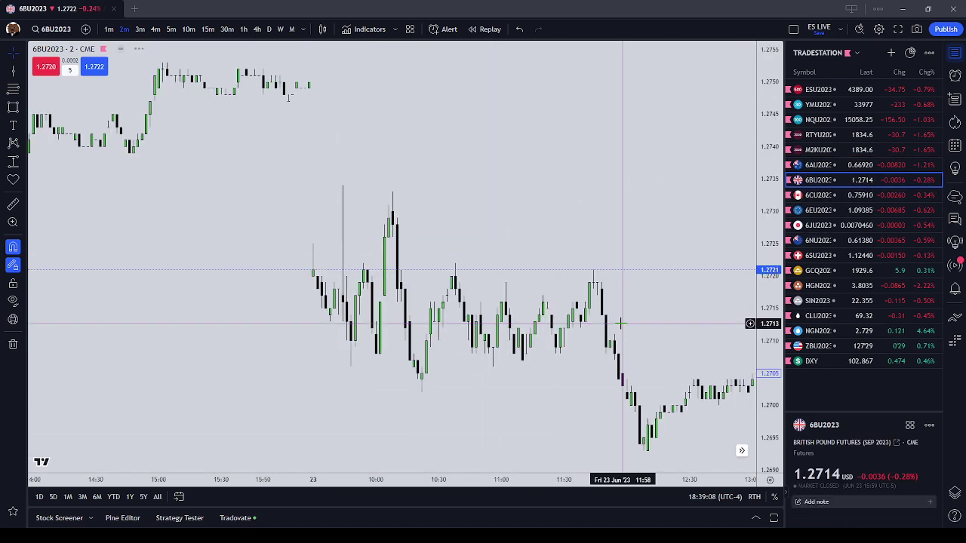
scroll(485, 160, down, 2)
drag(591, 237, 289, 159)
drag(393, 180, 454, 208)
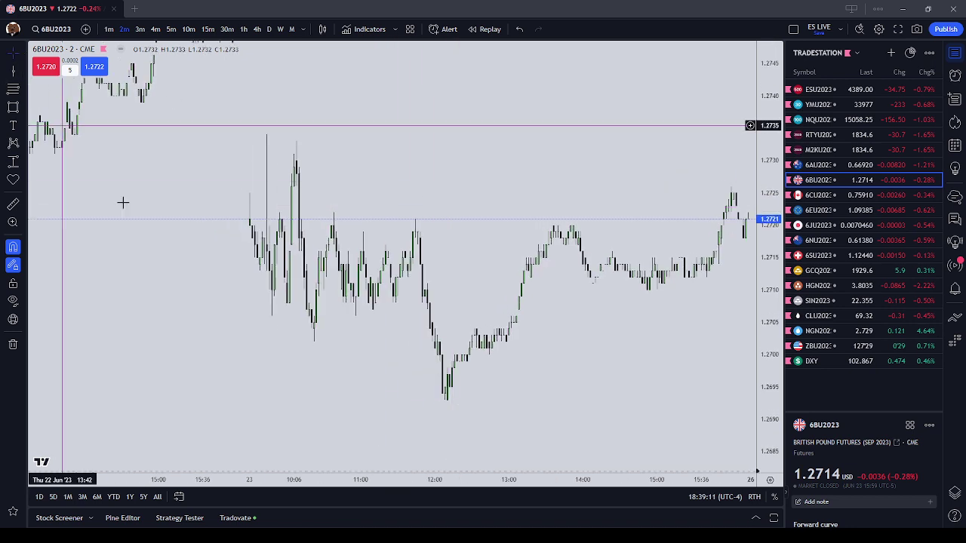
click(285, 456)
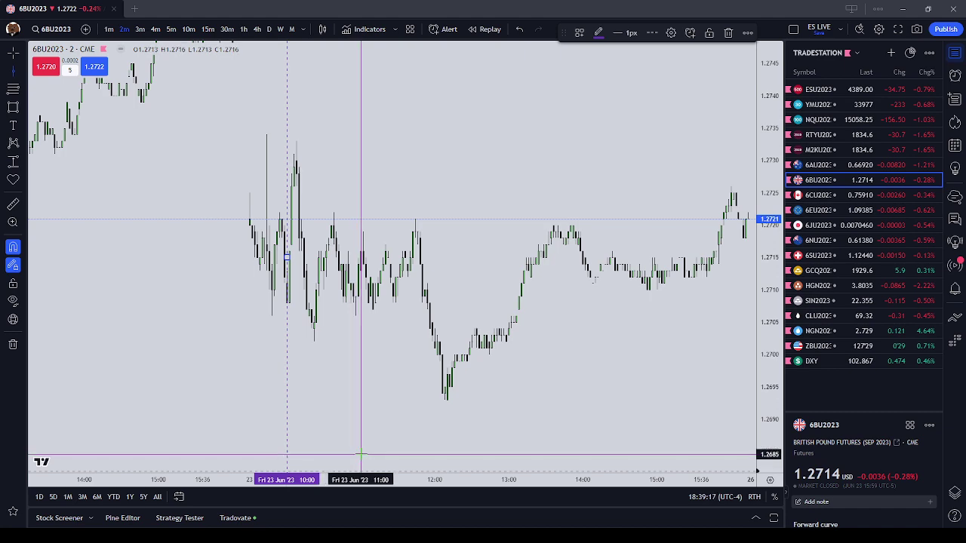
drag(416, 434, 460, 433)
scroll(462, 432, up, 2)
drag(396, 419, 604, 423)
scroll(603, 422, up, 3)
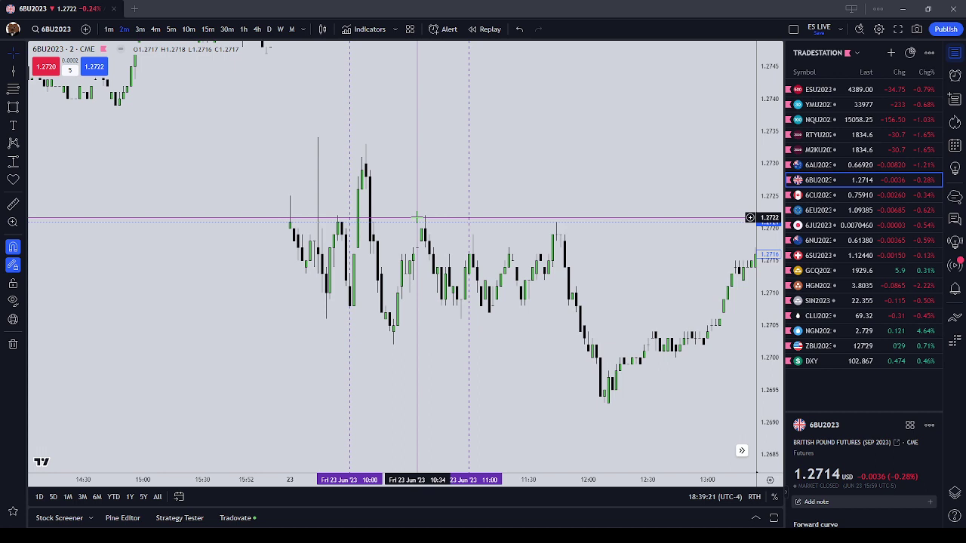
drag(511, 201, 529, 231)
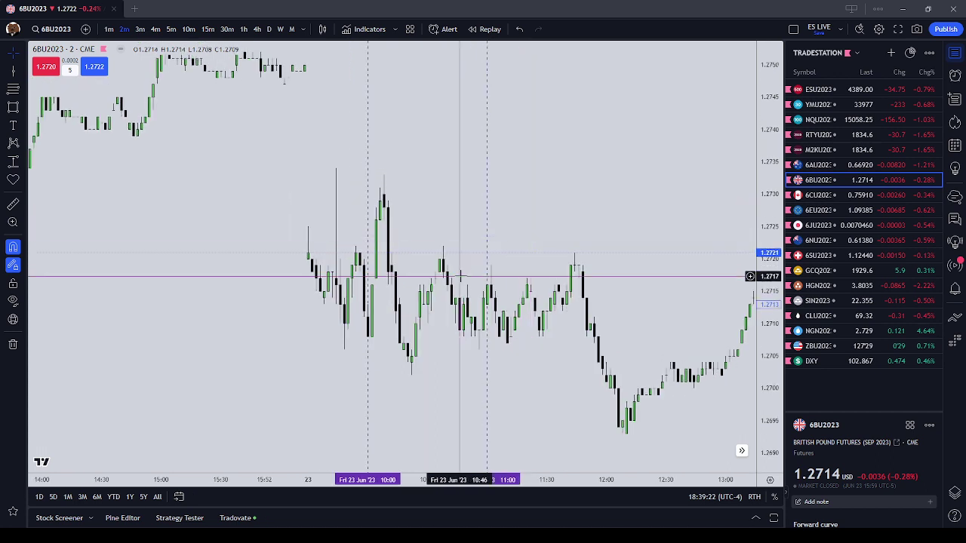
Step: Draw a rectangle over the fair value gap from 1.2726 to 1.2721, spanning 10:08 to 11:00, and apply the AM SILVER template
click(13, 108)
click(385, 220)
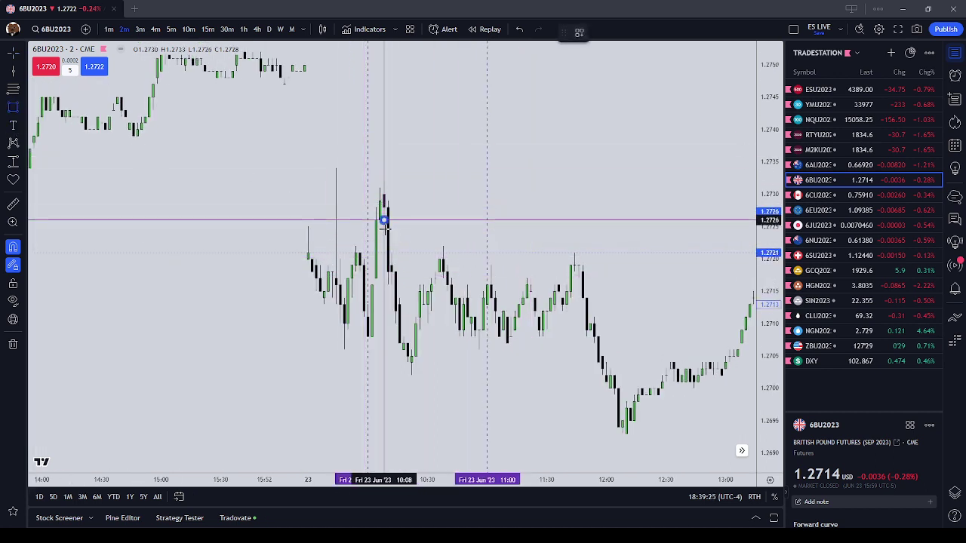
click(390, 254)
click(420, 240)
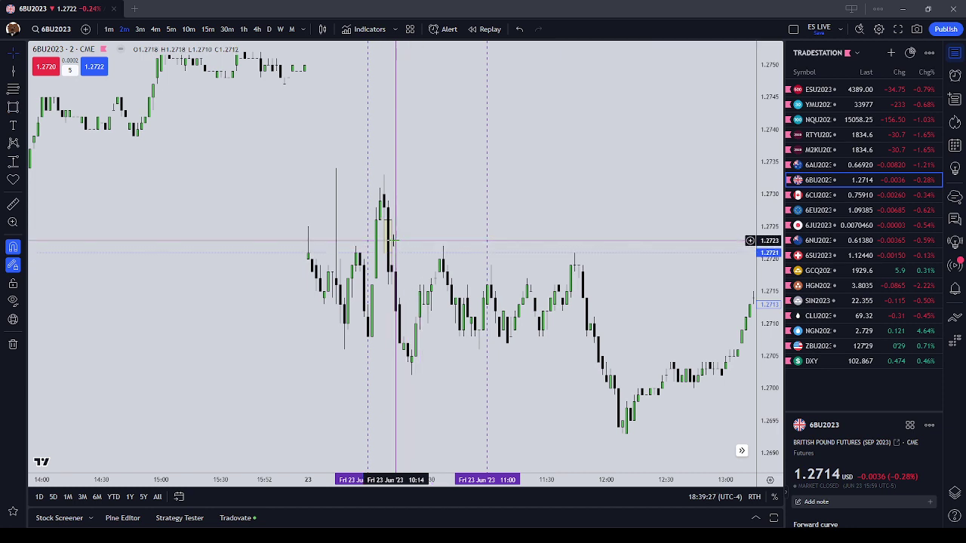
drag(390, 251, 486, 251)
click(580, 32)
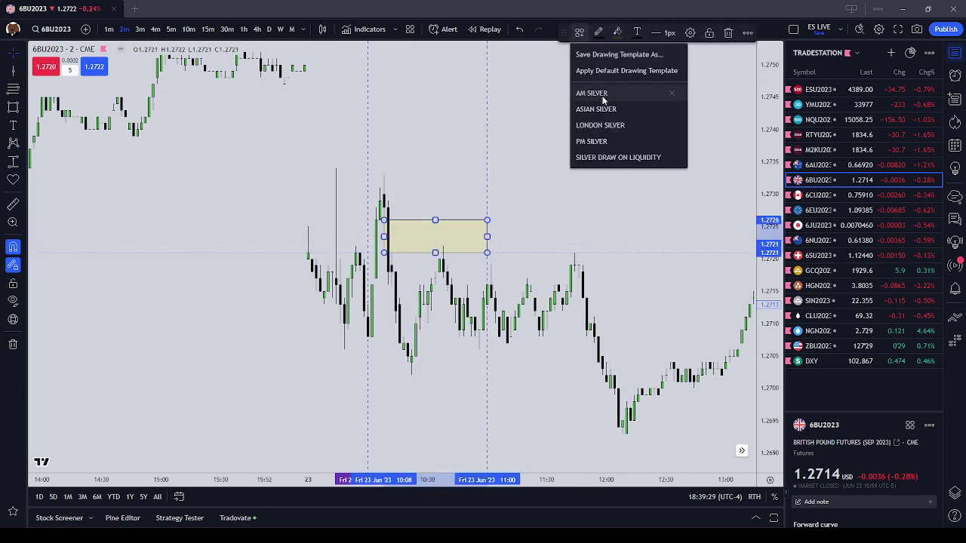
click(593, 95)
click(370, 302)
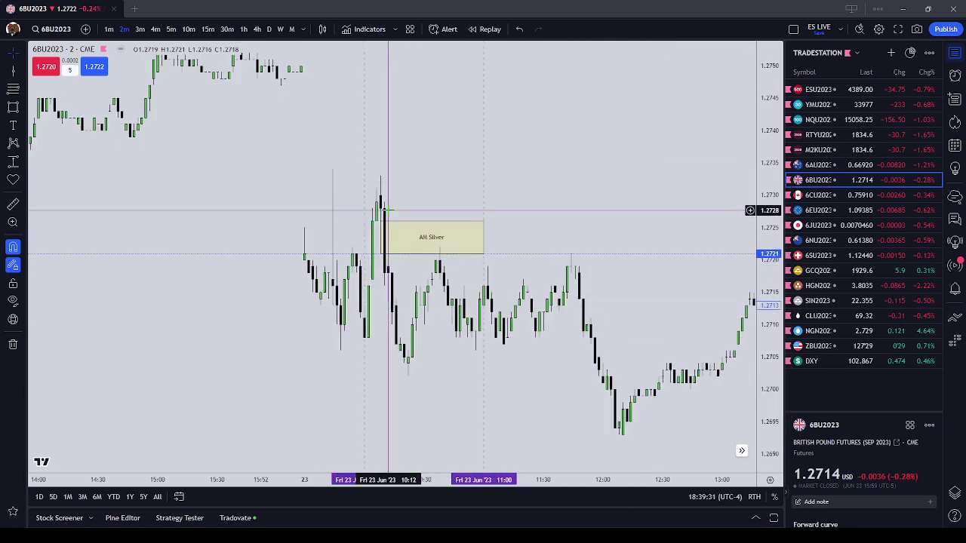
Step: Measure the price range from the 1.2722 high below the AM Silver rectangle down to the lowest low after 12:00
click(381, 236)
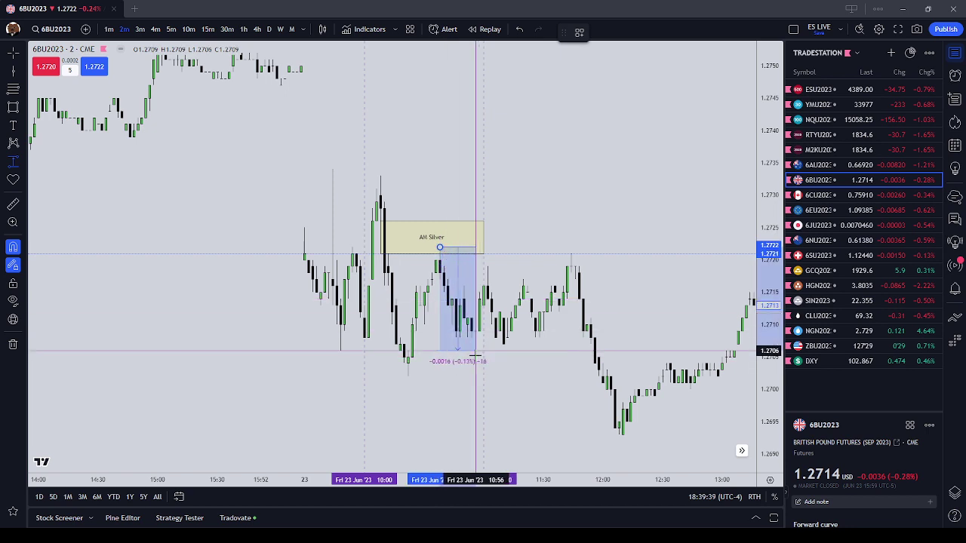
click(619, 437)
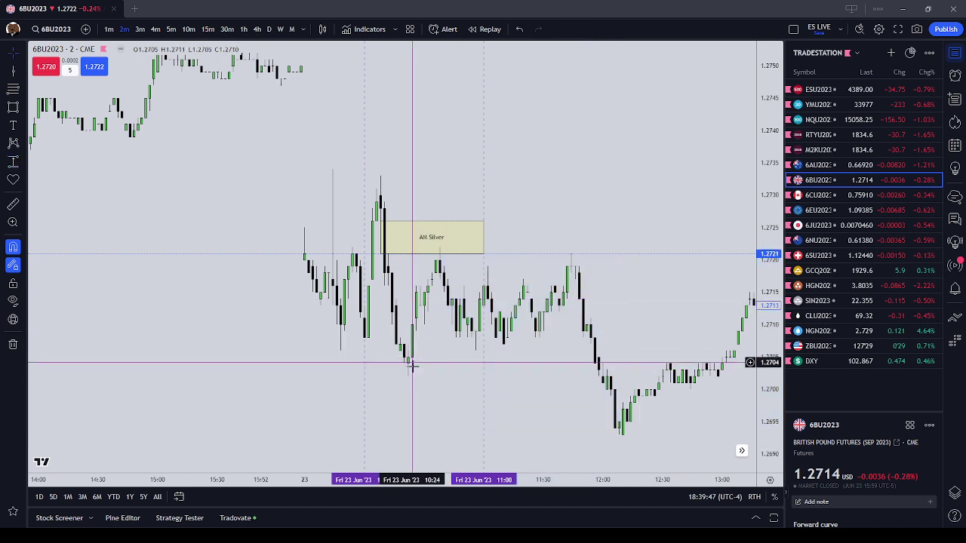
scroll(581, 261, down, 2)
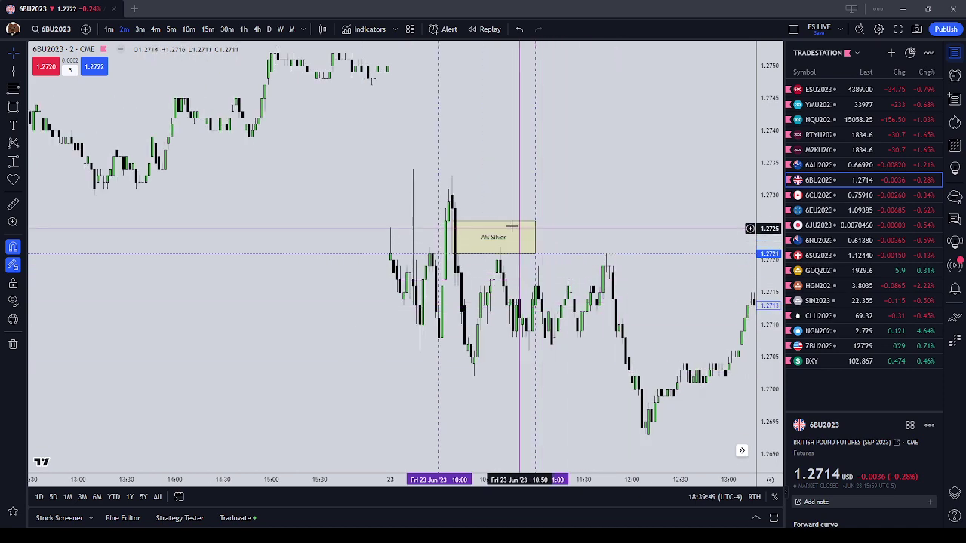
Step: Delete the AM Silver rectangle and remove all remaining drawings from the 6BU2023 chart
click(520, 254)
key(Delete)
right_click(657, 124)
Step: Open the 6CU2023 chart and mark the 10:00 to 11:00 window of 23 June with two vertical lines
click(812, 193)
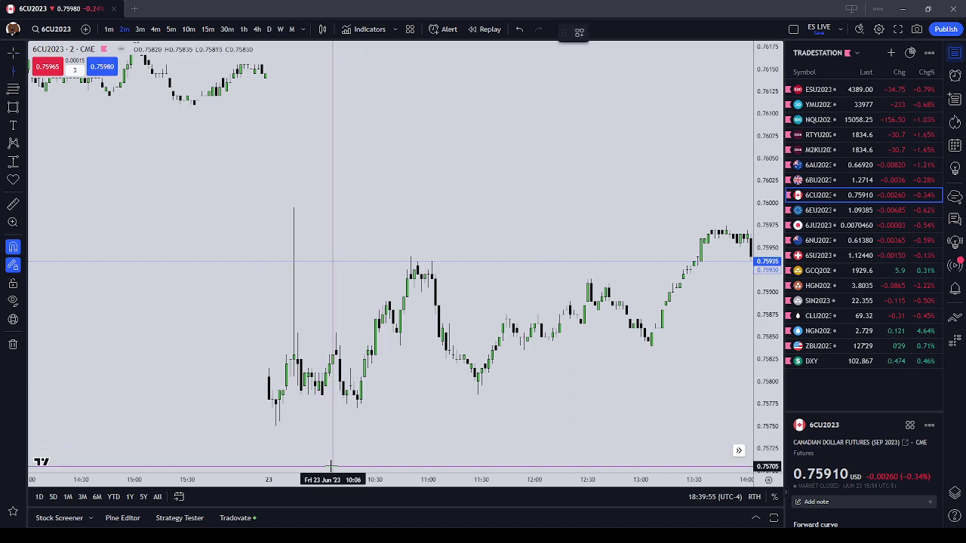
click(323, 464)
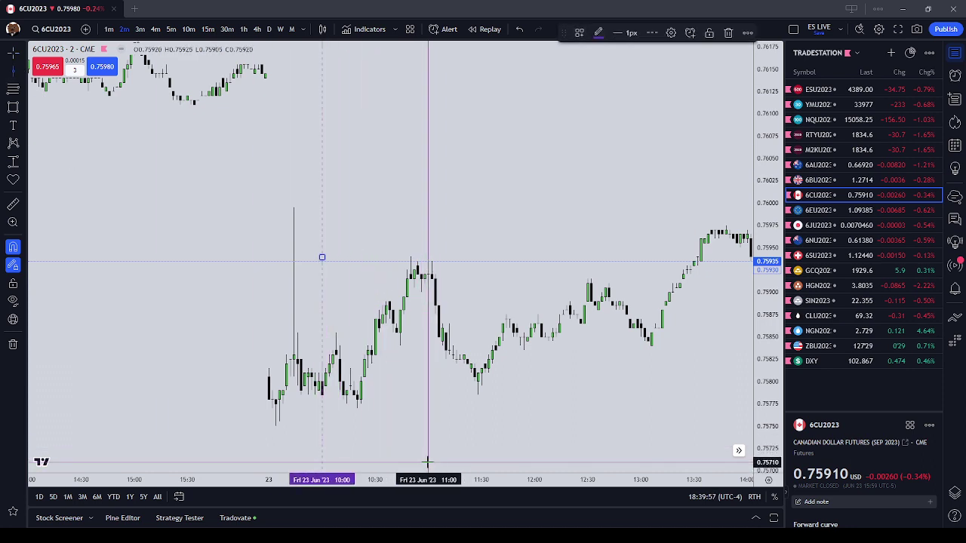
click(429, 463)
drag(490, 447, 502, 410)
scroll(507, 408, down, 1)
drag(768, 397, 777, 261)
scroll(626, 367, up, 2)
drag(603, 388, 632, 326)
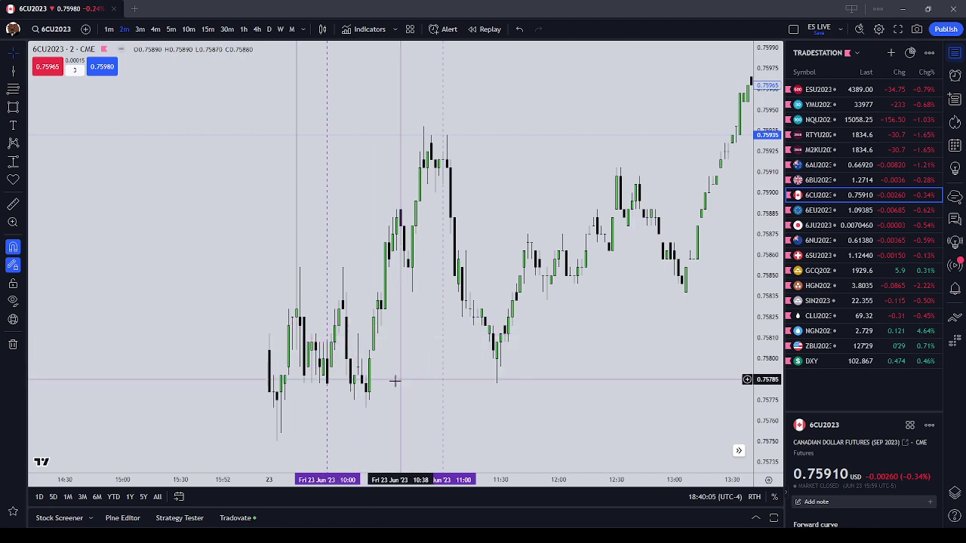
Step: Review the 10:00 to 11:00 window on the 5-minute and 4-minute timeframes and settle on the 3-minute timeframe
click(170, 29)
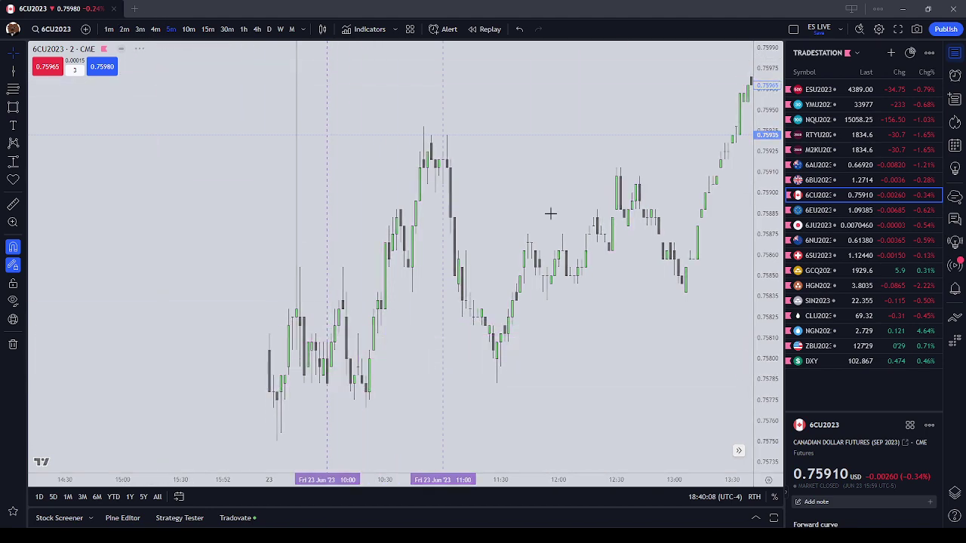
drag(501, 313, 528, 312)
scroll(528, 312, up, 2)
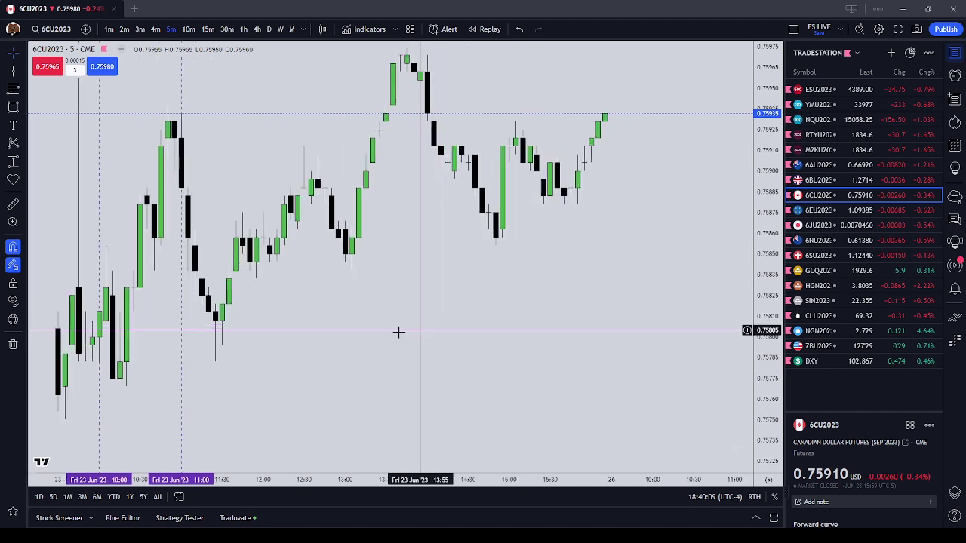
drag(323, 330, 593, 326)
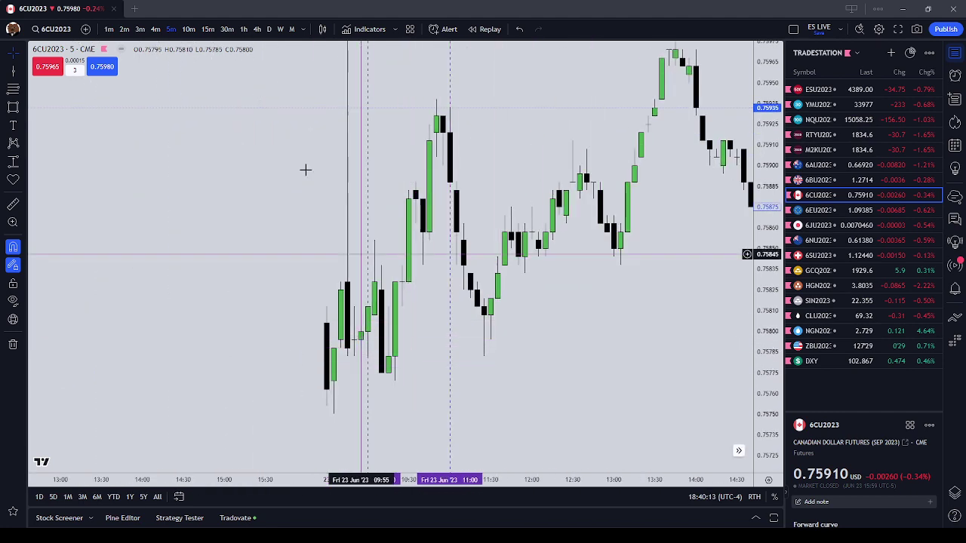
click(156, 30)
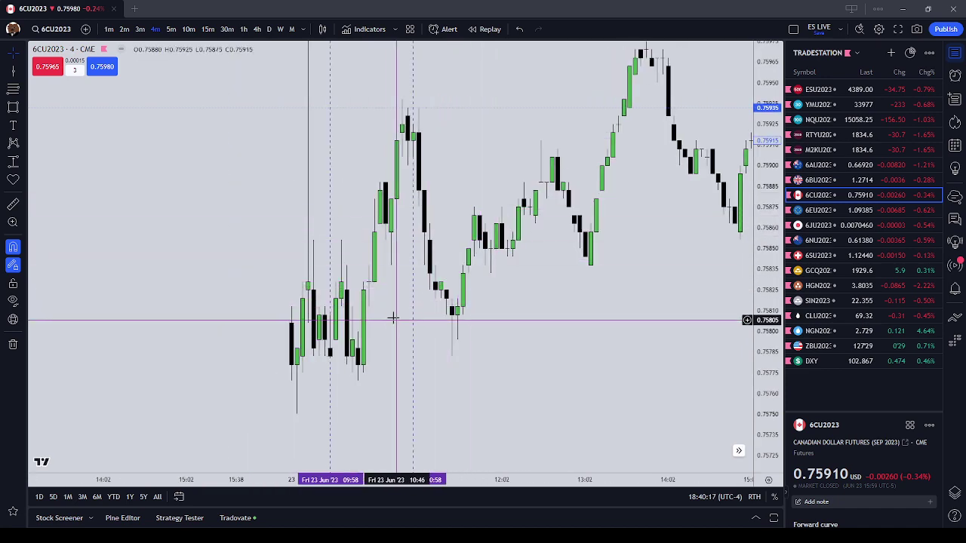
click(140, 29)
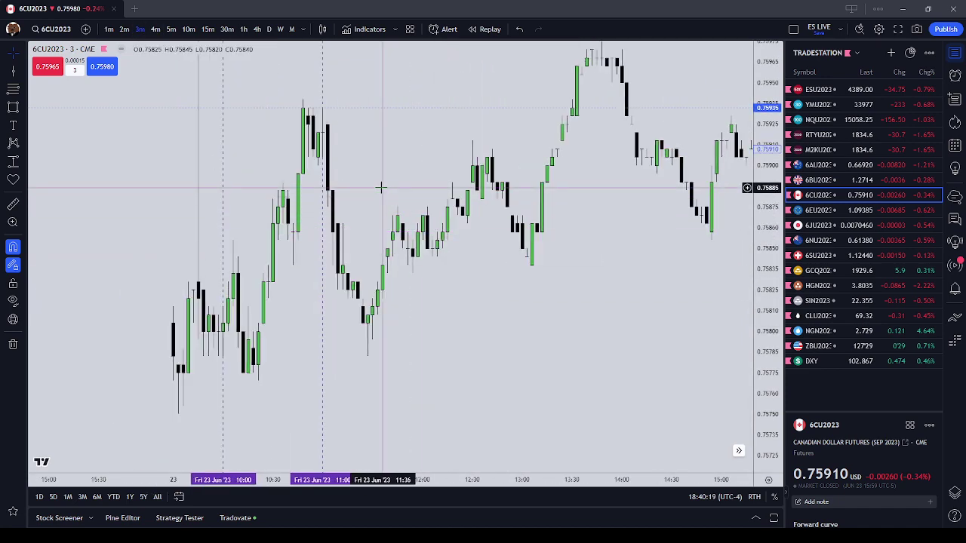
drag(381, 187, 486, 166)
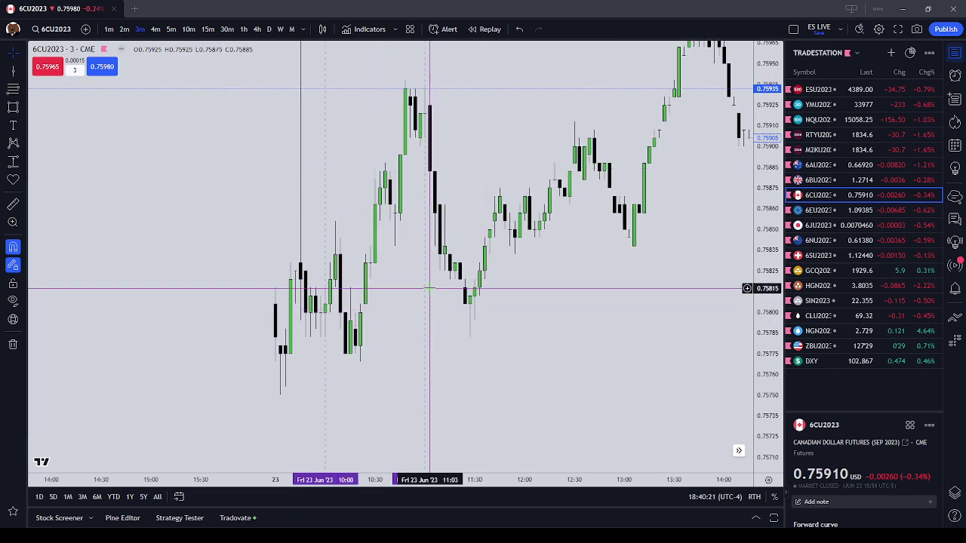
drag(478, 224, 486, 283)
Step: Draw a rectangle over the gap from 0.75855 to 0.75840, spanning 10:30 to 11:03, and apply the AM SILVER template
click(16, 111)
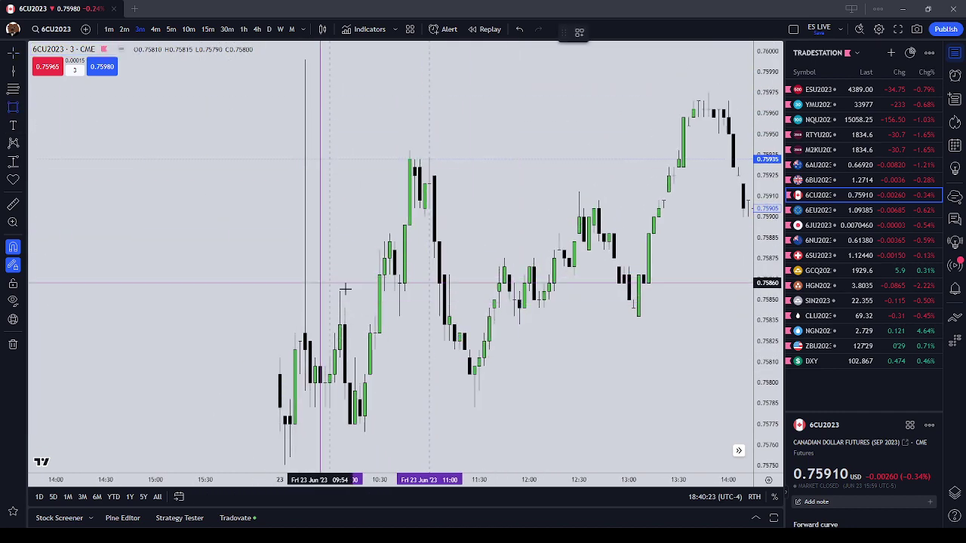
click(375, 317)
click(380, 275)
click(429, 279)
mouse_move(375, 275)
mouse_down()
mouse_move(385, 293)
mouse_move(434, 304)
mouse_up()
right_click(445, 287)
click(420, 303)
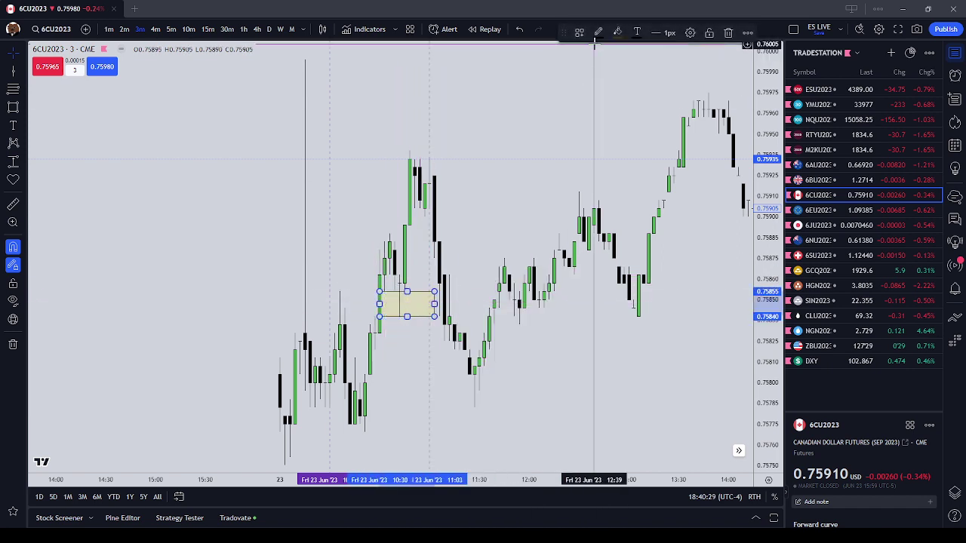
click(578, 32)
click(610, 109)
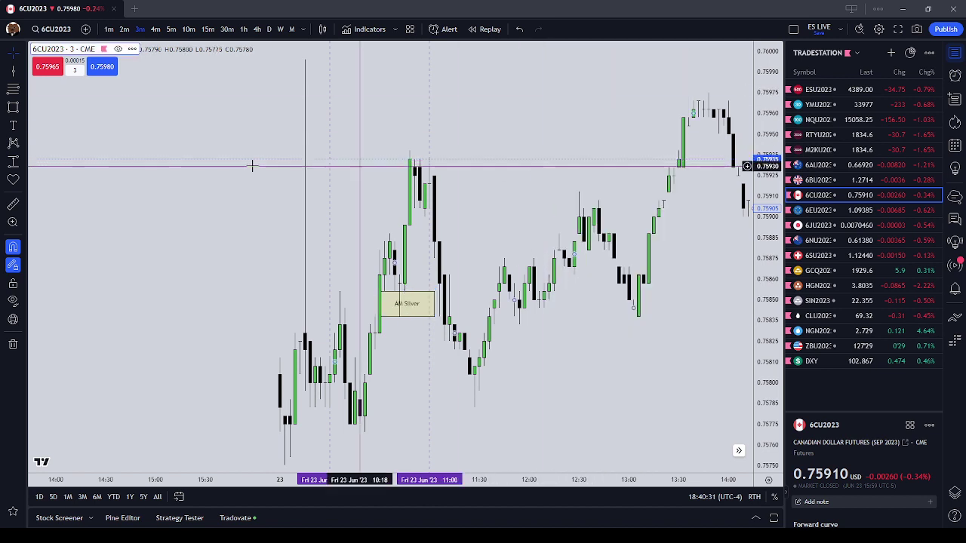
Step: Measure the price range from the AM Silver rectangle's lower edge at 0.75840 up to the 0.75940 high
click(13, 161)
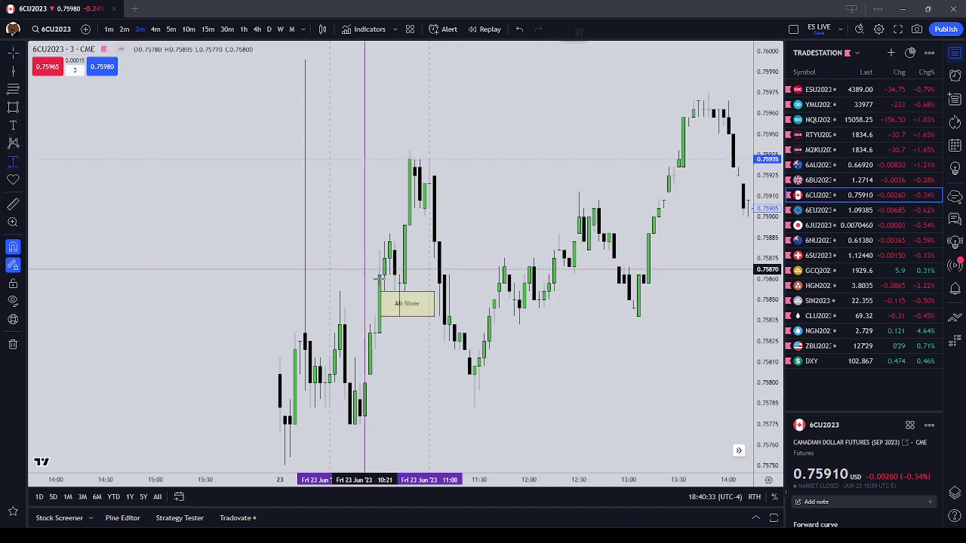
click(375, 316)
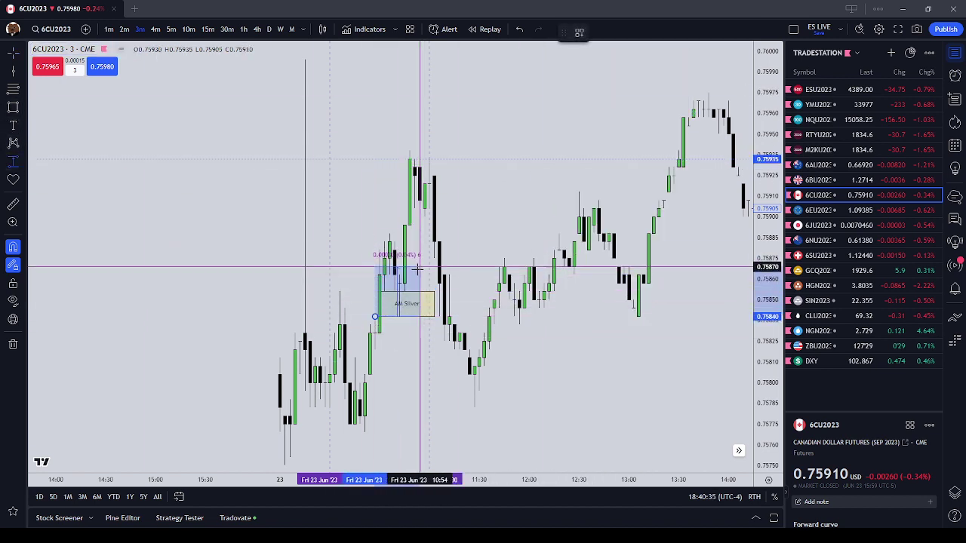
click(410, 149)
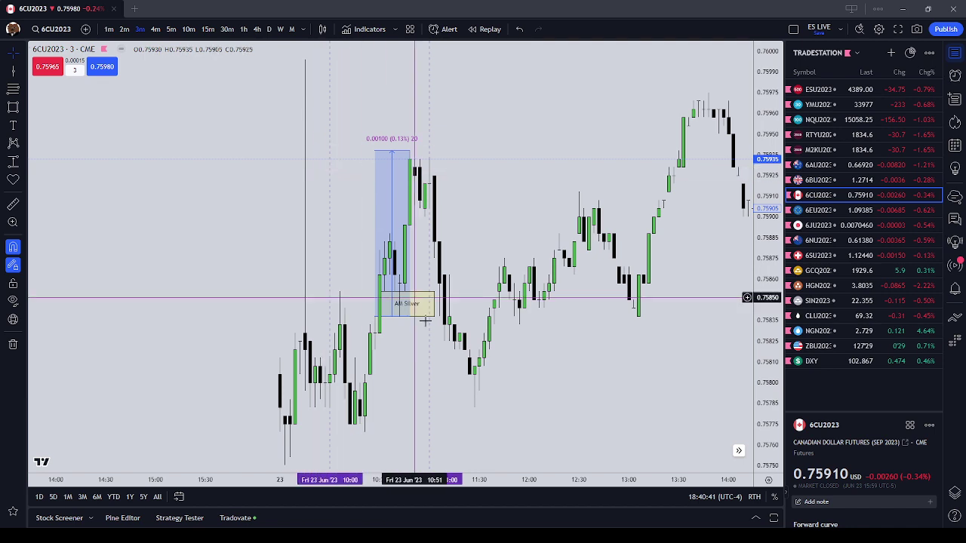
click(380, 306)
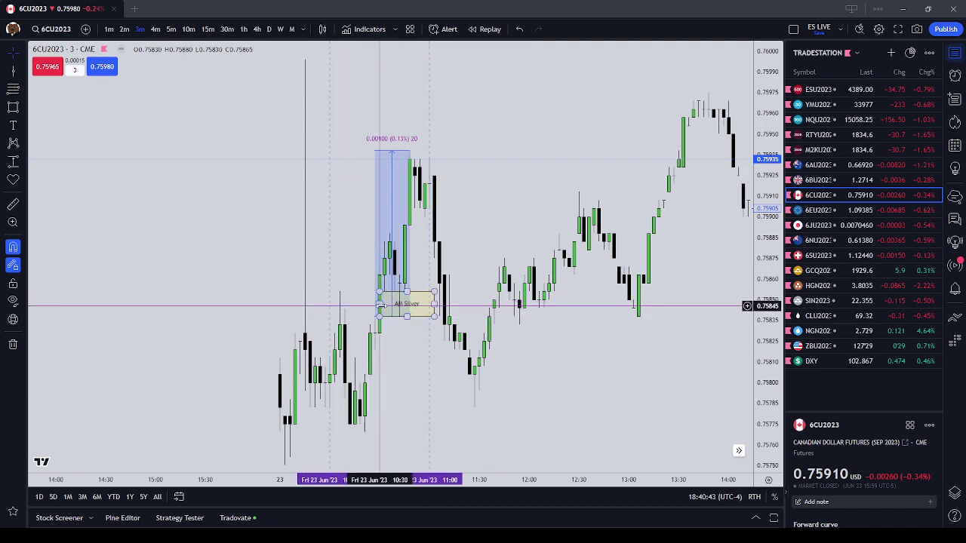
click(327, 57)
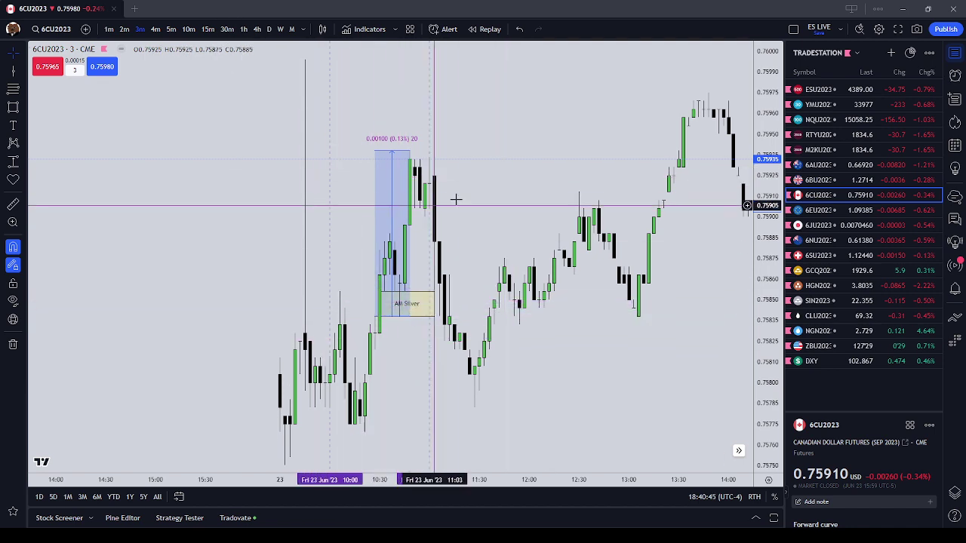
Step: Delete the price range measurement and the AM Silver rectangle from the 6CU2023 chart
click(400, 154)
click(714, 32)
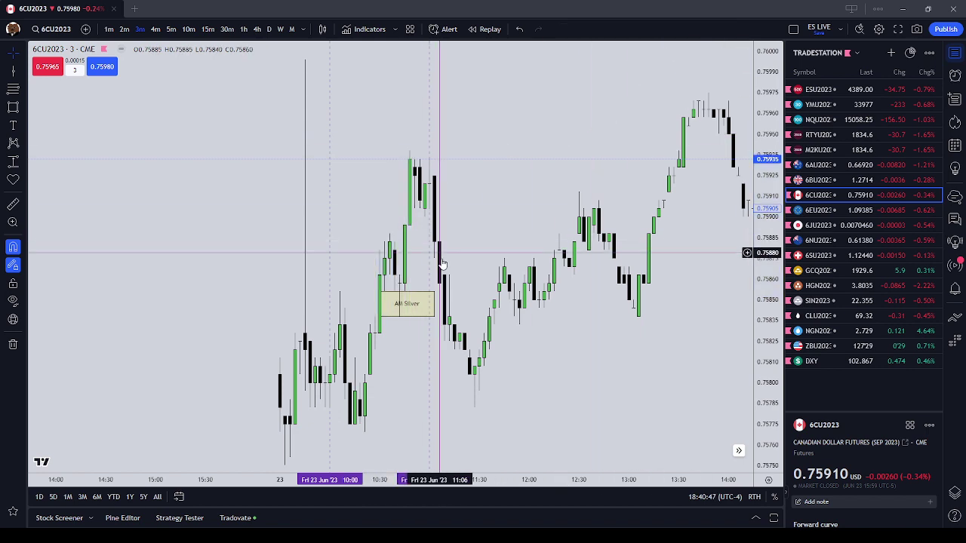
click(407, 305)
click(703, 43)
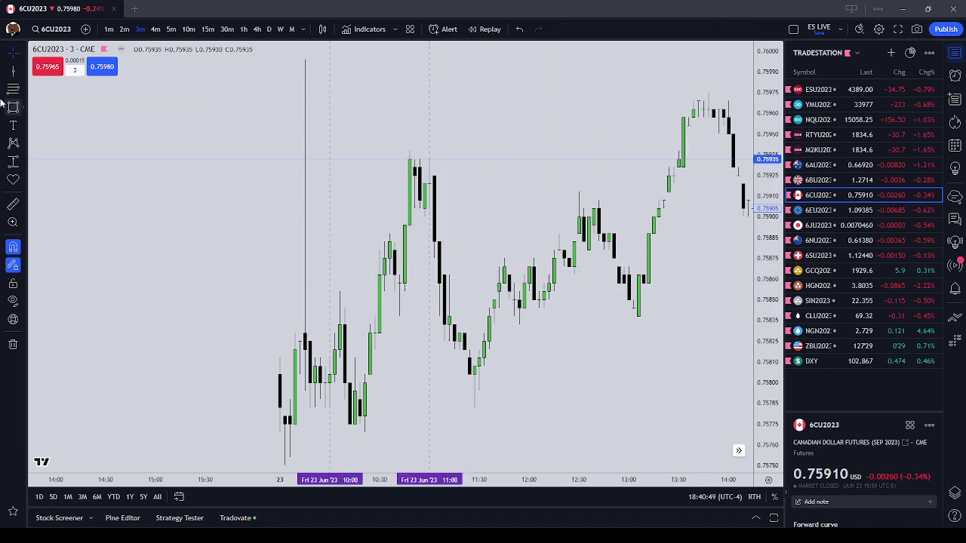
Step: Draw Fib retracement levels on the 9:45 candle's upper wick from 0.75995 down to the top of its body at 0.75830
click(304, 59)
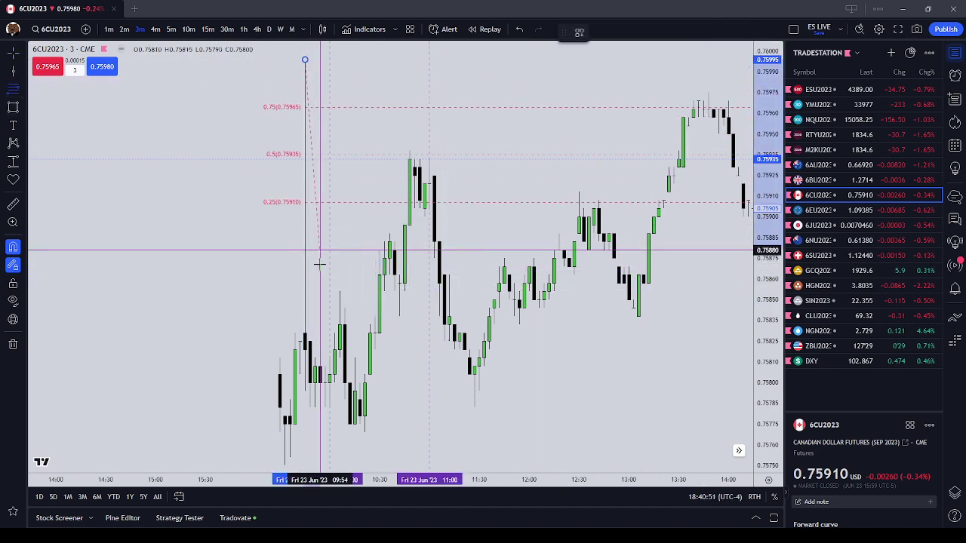
click(305, 333)
click(185, 287)
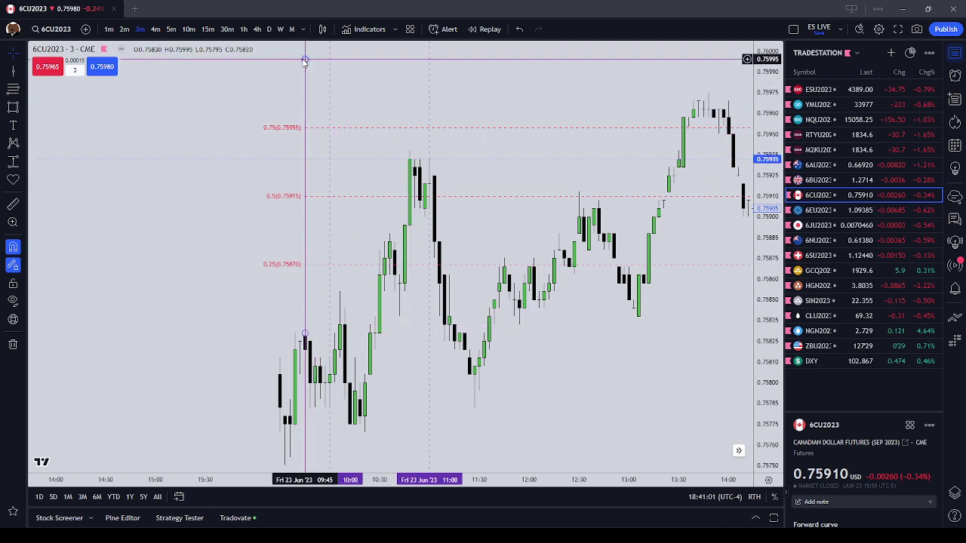
Step: Measure the price range from the 0.75940 high at 10:48 down to the 0.75785 low at 11:27
click(19, 162)
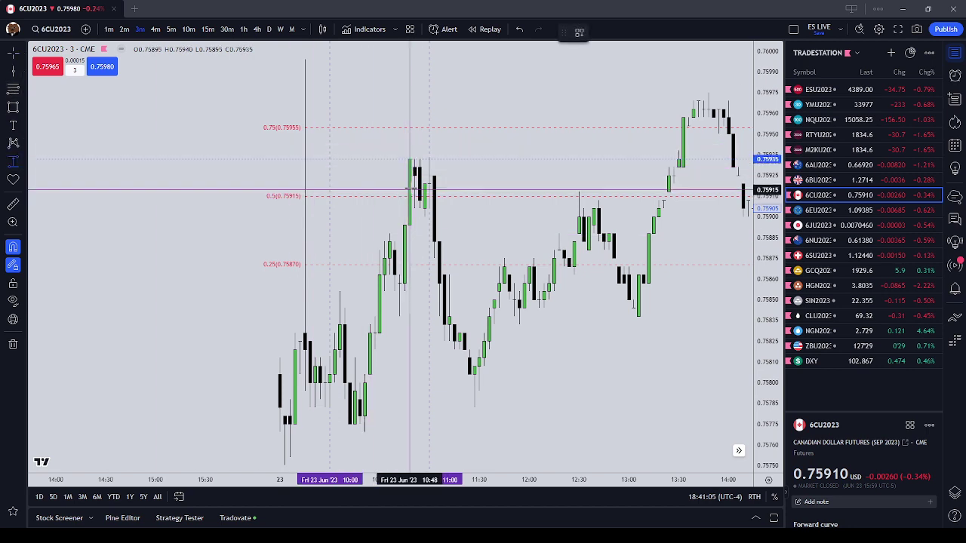
click(414, 159)
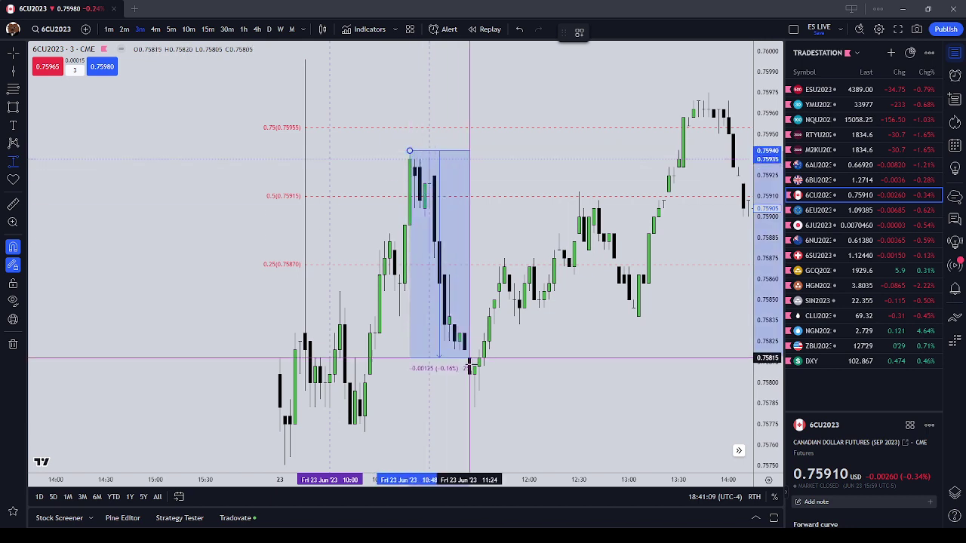
click(475, 408)
click(483, 412)
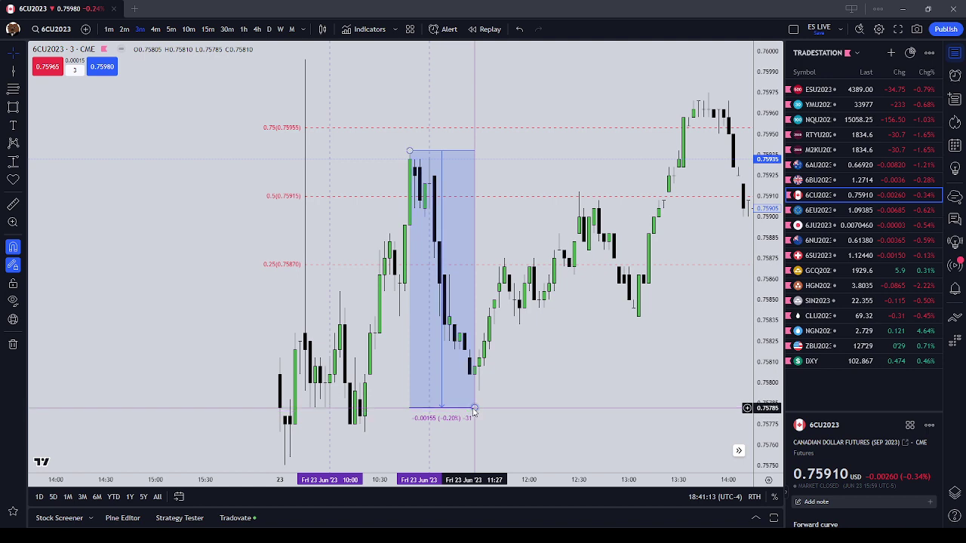
Step: Delete the price range measurement and remove all remaining drawings from the 6CU2023 chart
click(474, 409)
click(708, 32)
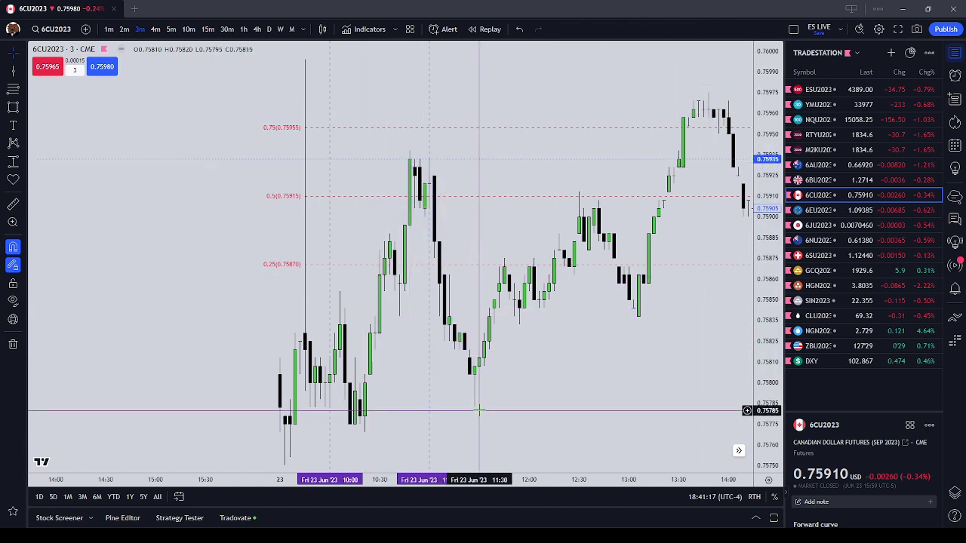
drag(485, 402, 444, 403)
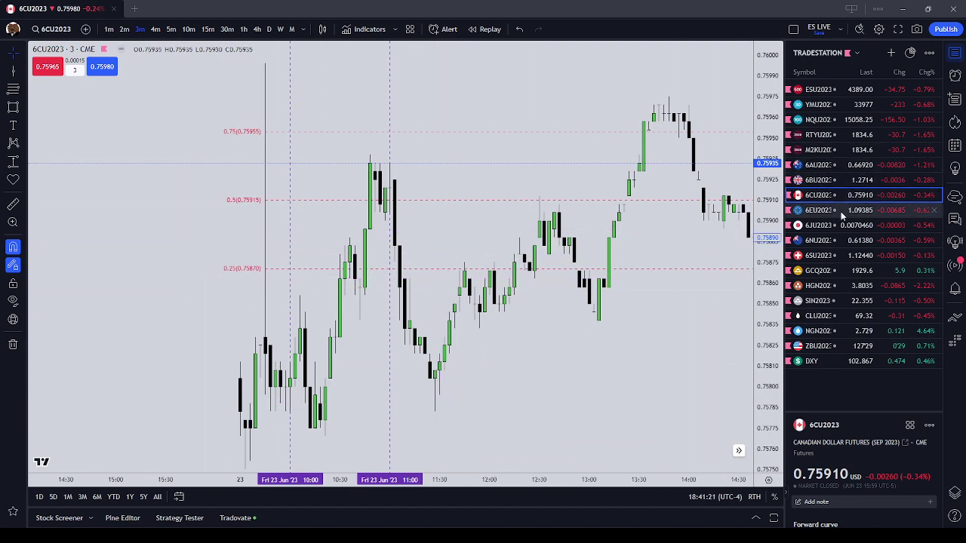
right_click(608, 291)
click(679, 462)
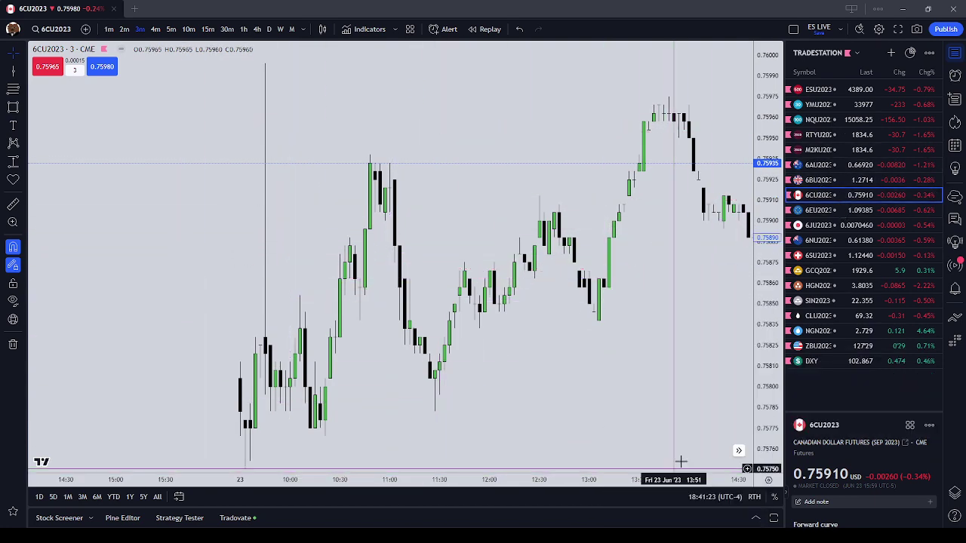
Step: Open the 6EU2023 chart and mark 10:00 and 11:00 on 23 June with vertical lines
click(839, 211)
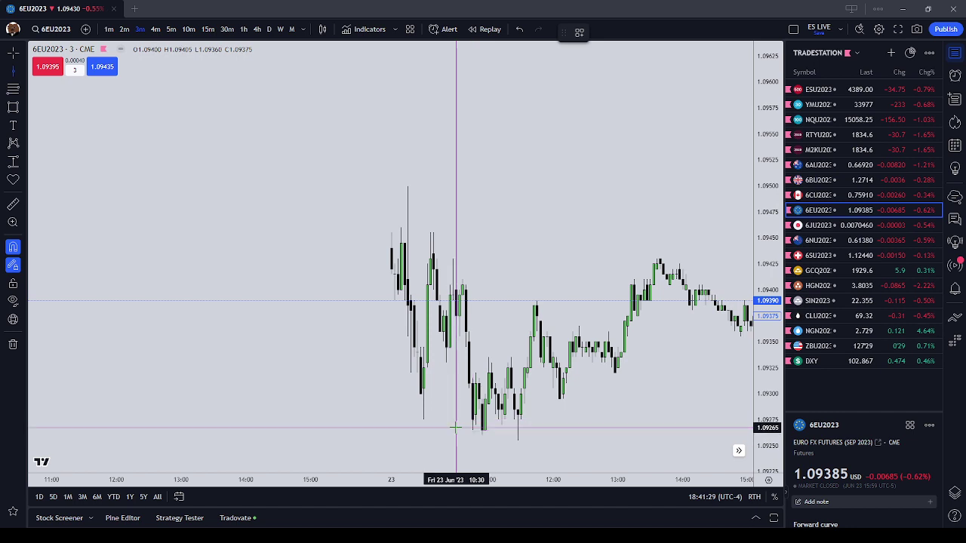
click(423, 430)
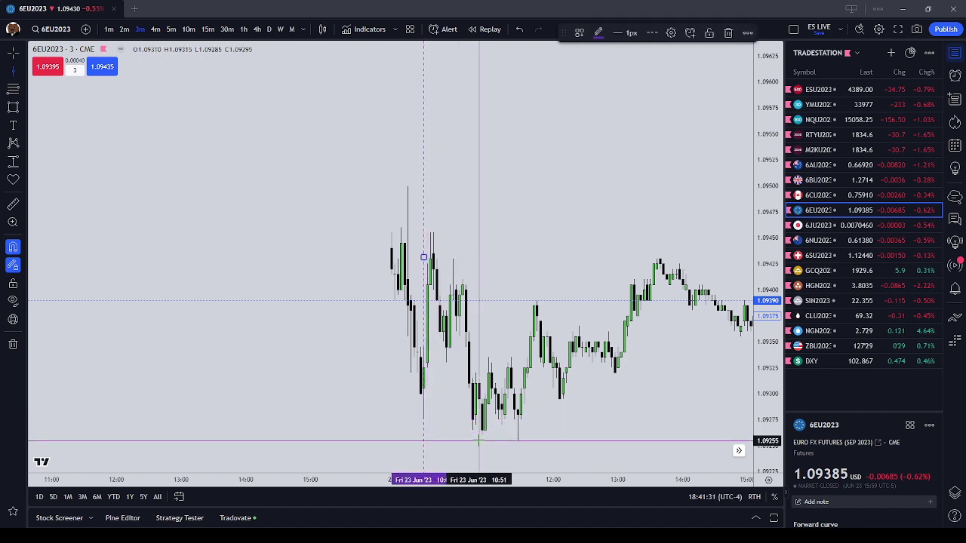
key(Escape)
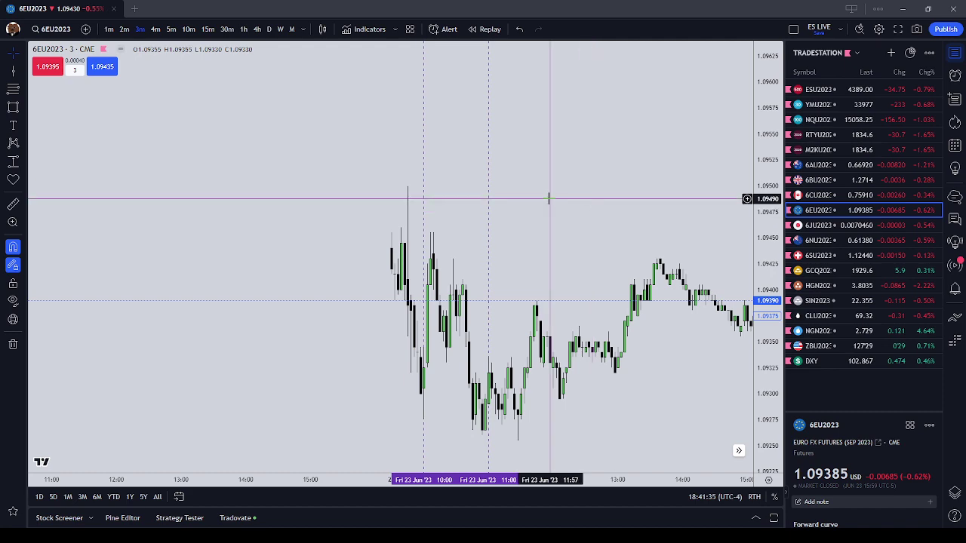
Step: On the 4-minute 6EU2023 chart, draw a rectangle over the gap from 1.09400 to 1.09380, spanning 10:10 to 10:58, and apply the AM Silver template
click(171, 29)
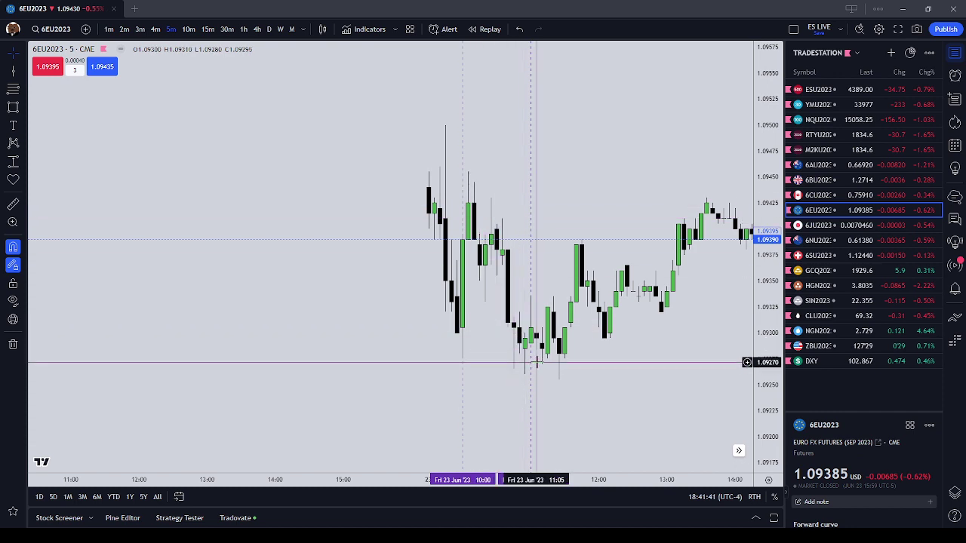
click(154, 29)
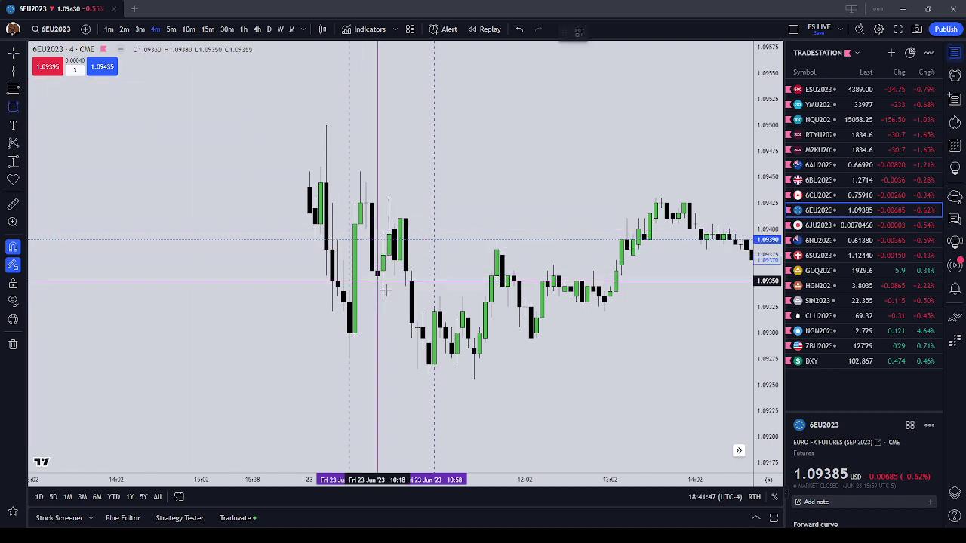
click(366, 235)
click(376, 250)
click(491, 241)
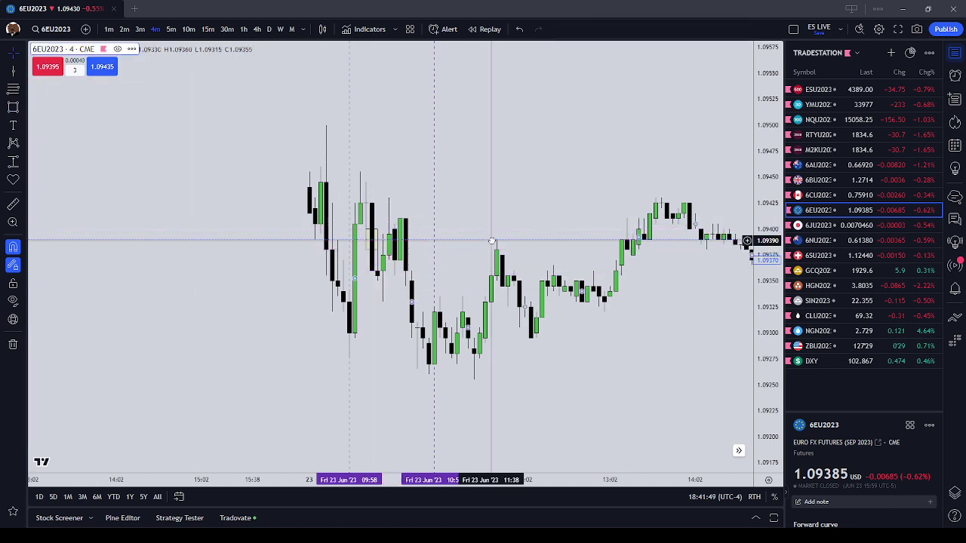
drag(378, 239, 434, 229)
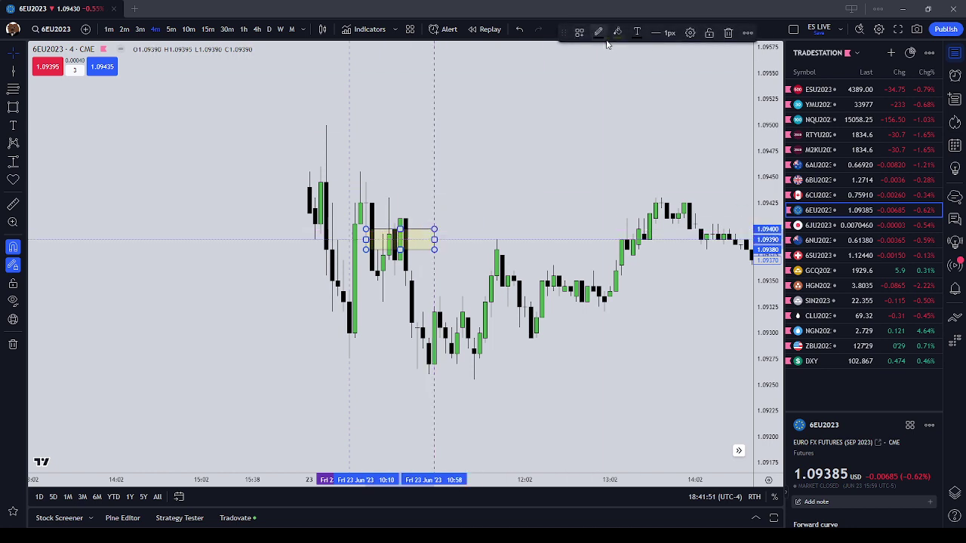
click(579, 33)
click(591, 93)
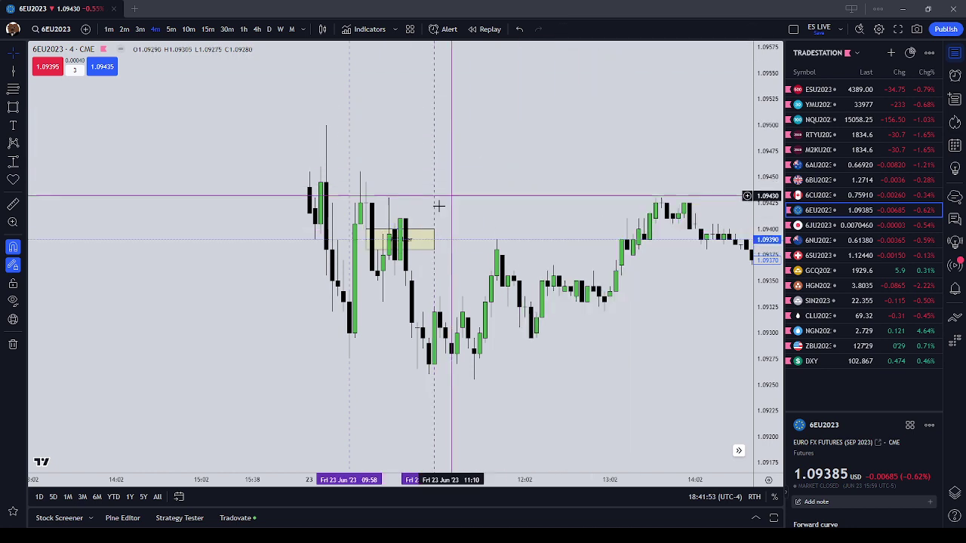
Step: Measure the price range from the gap's 1.09400 edge at 10:10 down to the 1.09260 low at 10:54
click(13, 163)
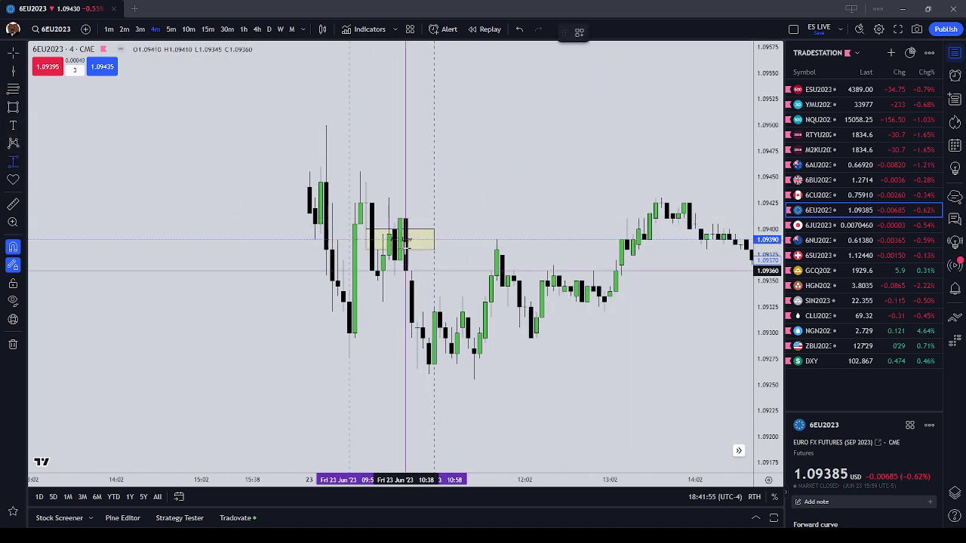
click(365, 228)
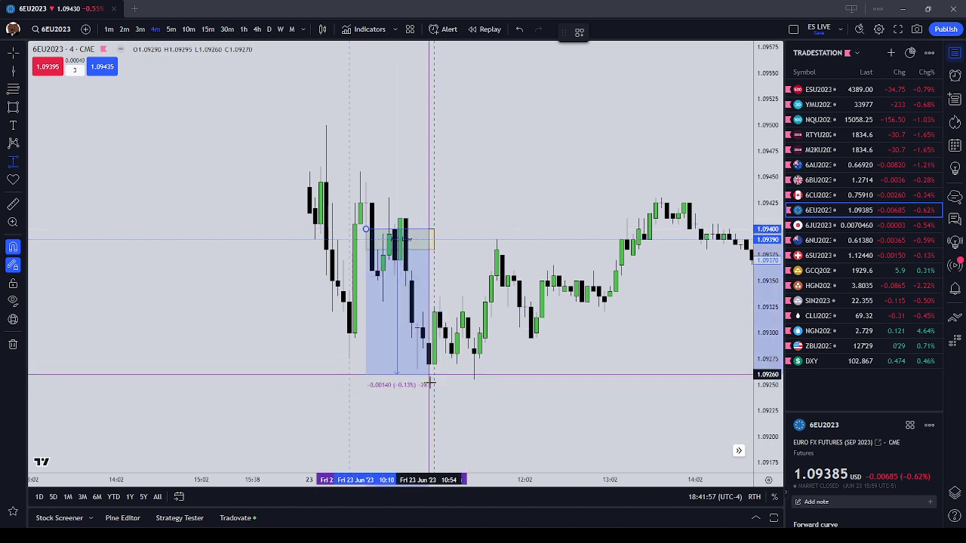
click(429, 375)
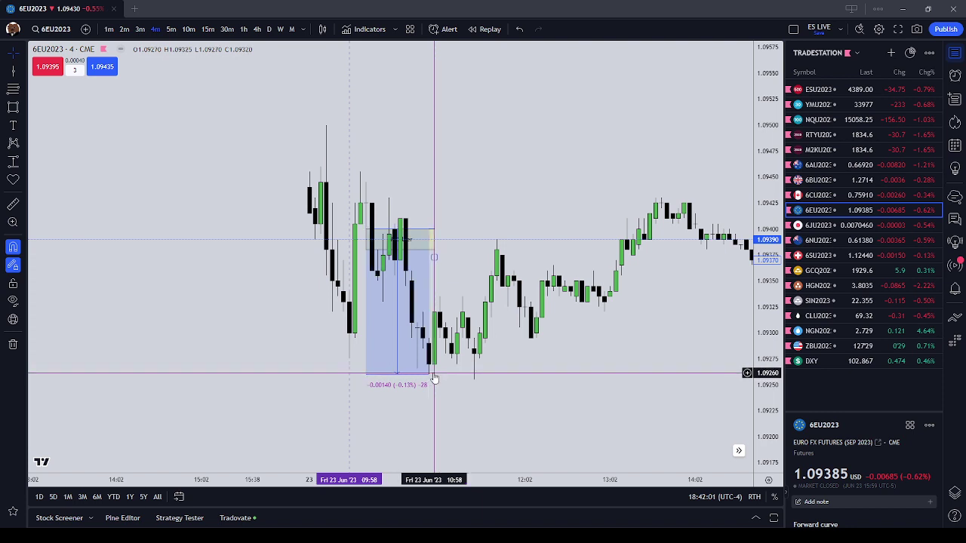
scroll(405, 241, down, 4)
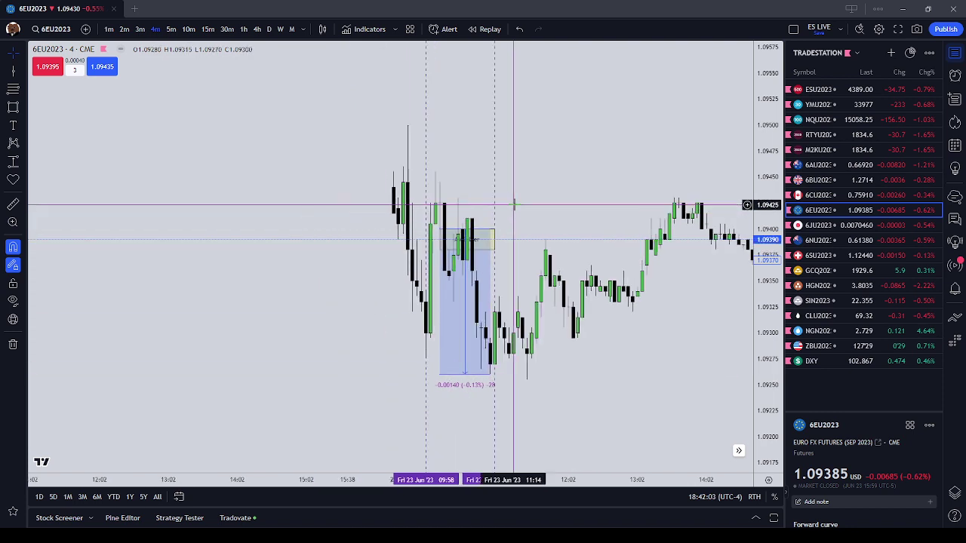
Step: Open the 6JU2023 chart and place a vertical line at the 9:58 candle on 23 June
click(886, 224)
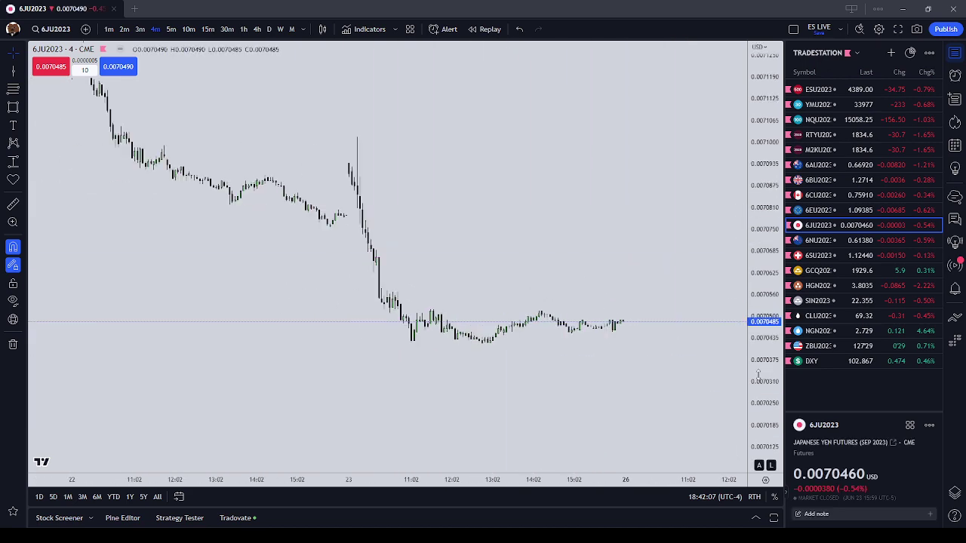
scroll(634, 131, up, 5)
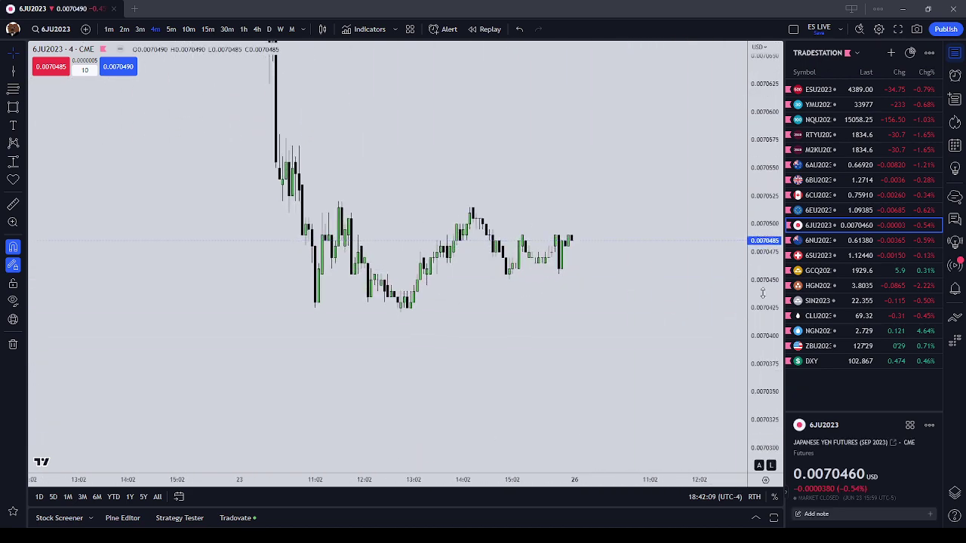
drag(763, 293, 732, 47)
scroll(427, 157, up, 1)
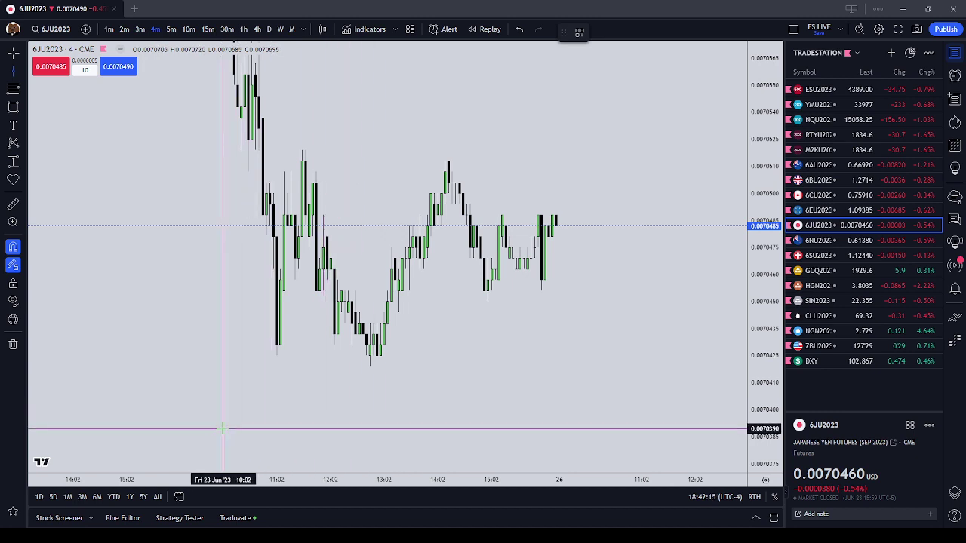
drag(222, 427, 305, 404)
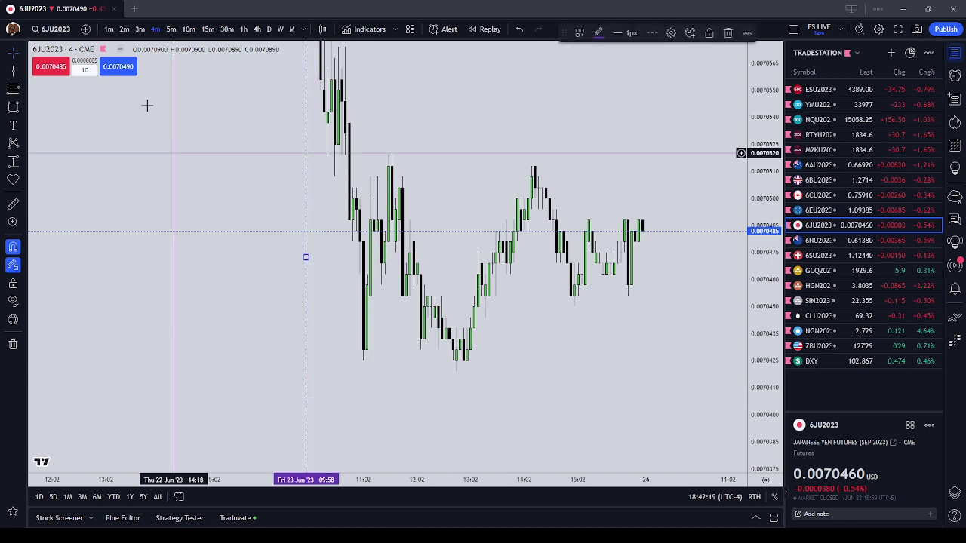
Step: On the 5-minute interval, move the vertical line to 10:00 and add a second one at 11:00
click(172, 30)
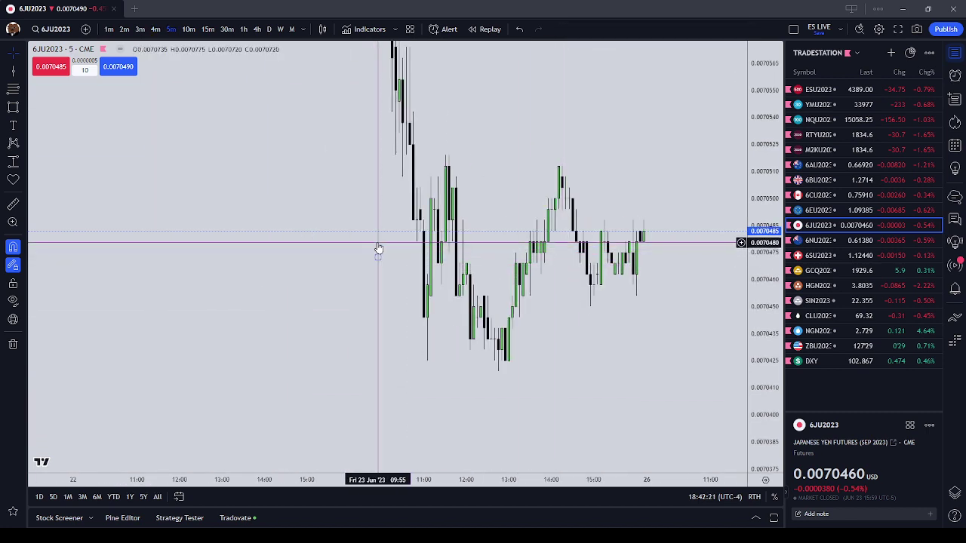
drag(378, 245, 382, 240)
click(13, 71)
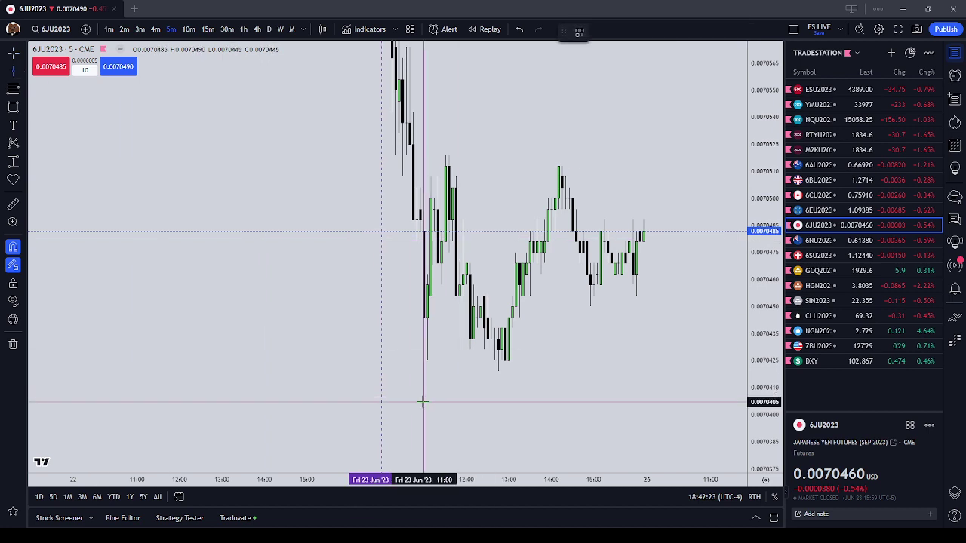
drag(528, 147, 582, 341)
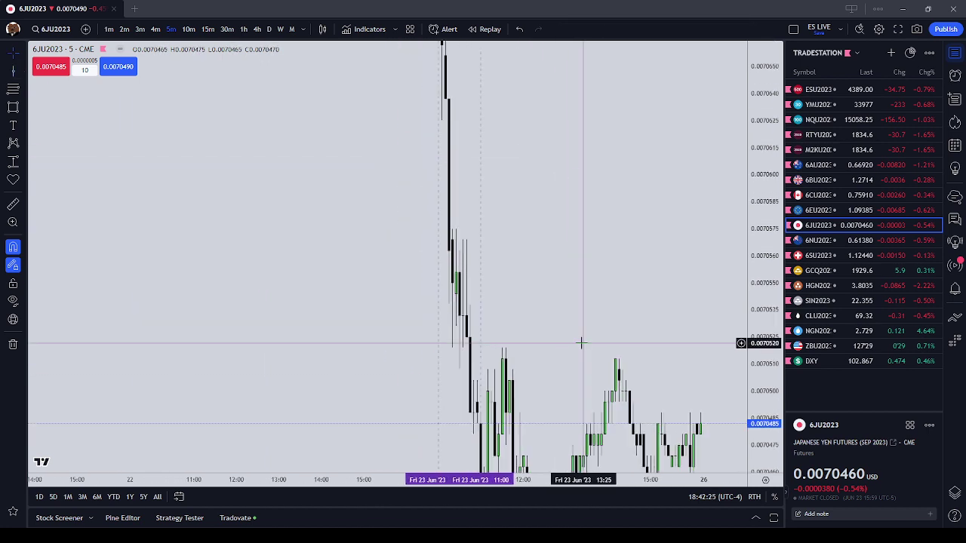
Step: On the 1-minute chart, draw a rectangle between 0.0070720 and 0.0070715 from 9:59 to 10:15 and apply the AM Silver template
scroll(740, 234, up, 2)
drag(741, 235, 758, 398)
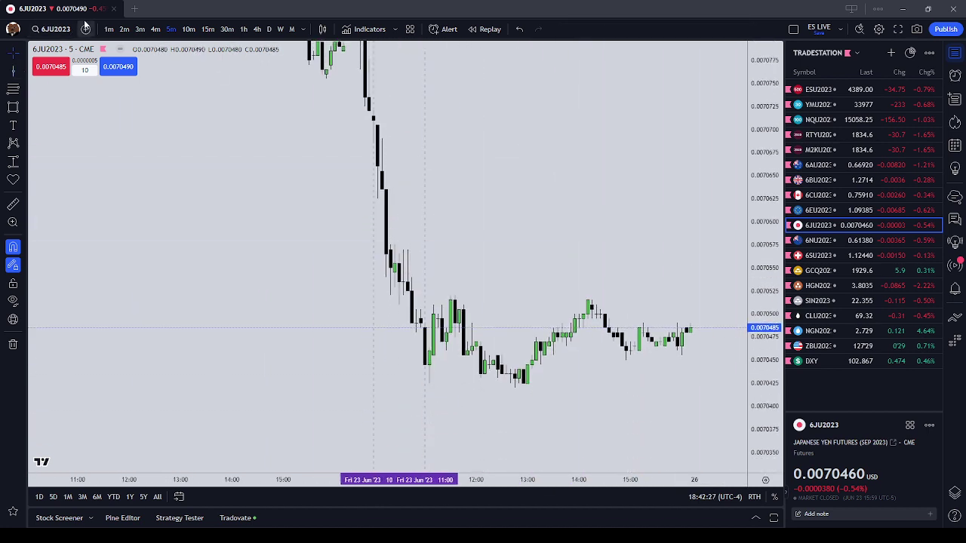
click(109, 29)
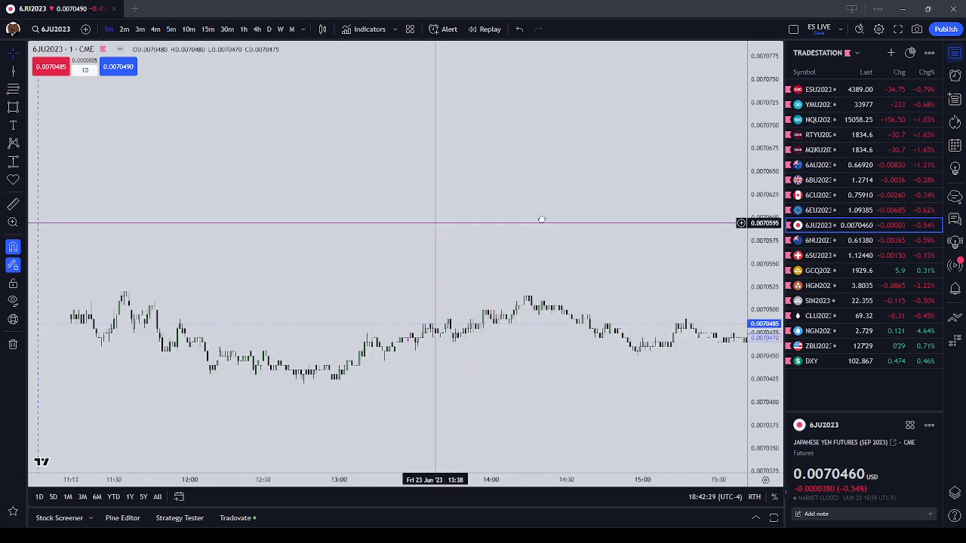
drag(430, 188, 533, 287)
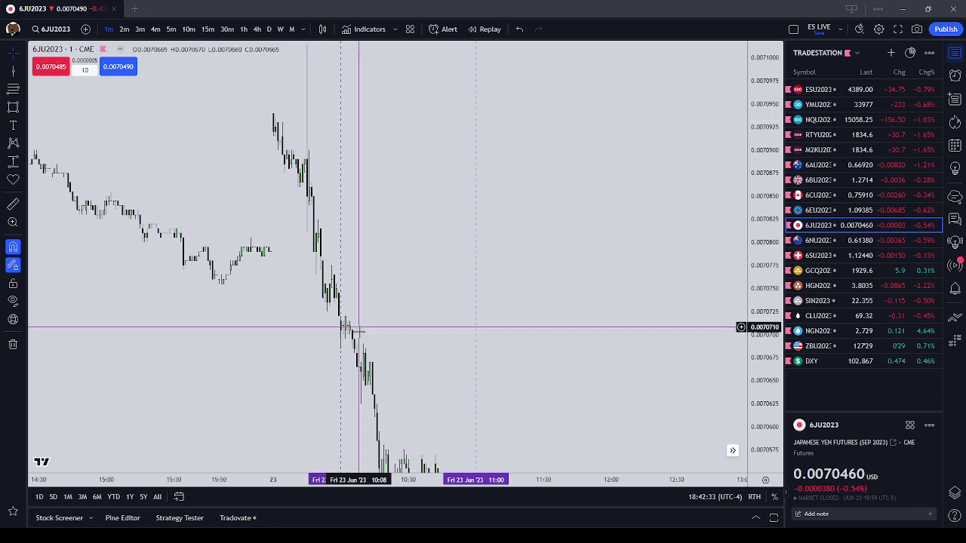
drag(391, 254, 508, 269)
scroll(507, 275, up, 2)
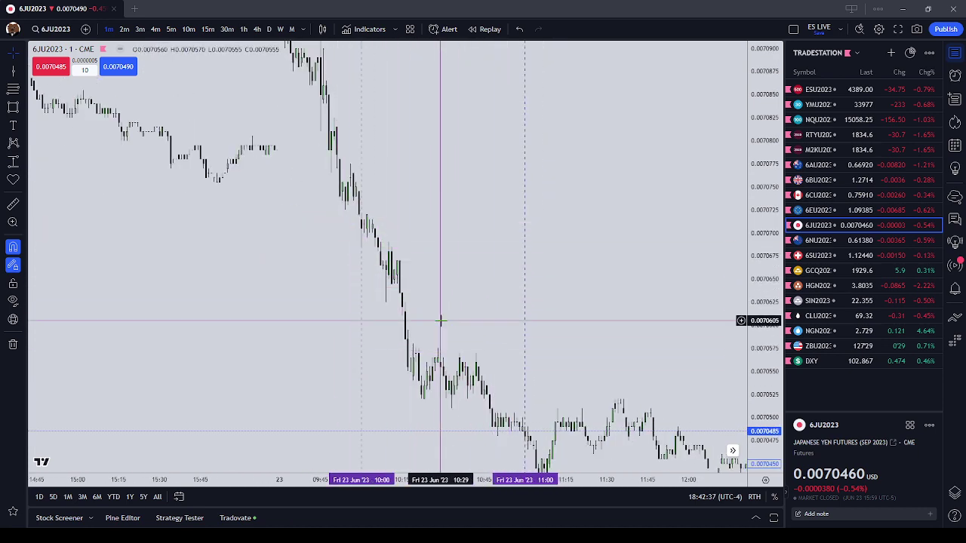
scroll(520, 324, up, 3)
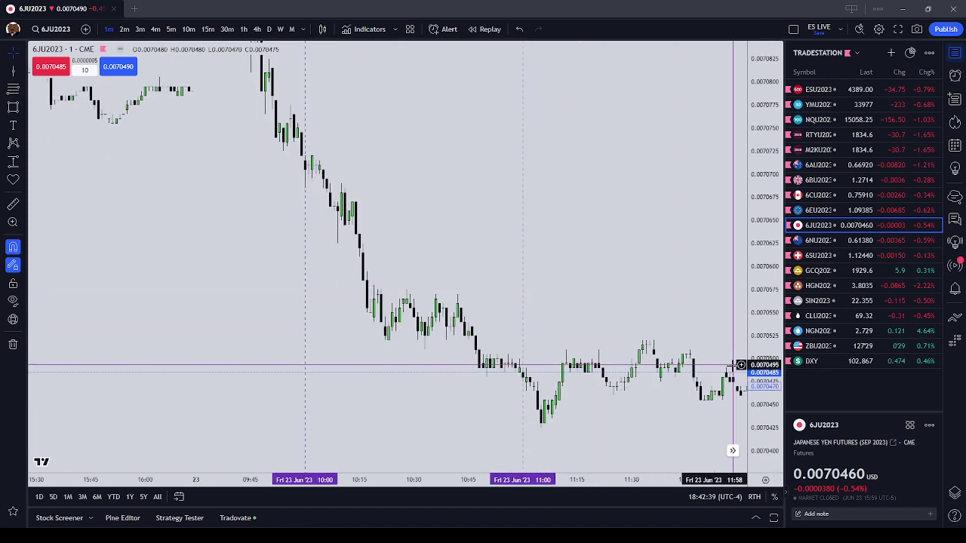
drag(762, 366, 762, 177)
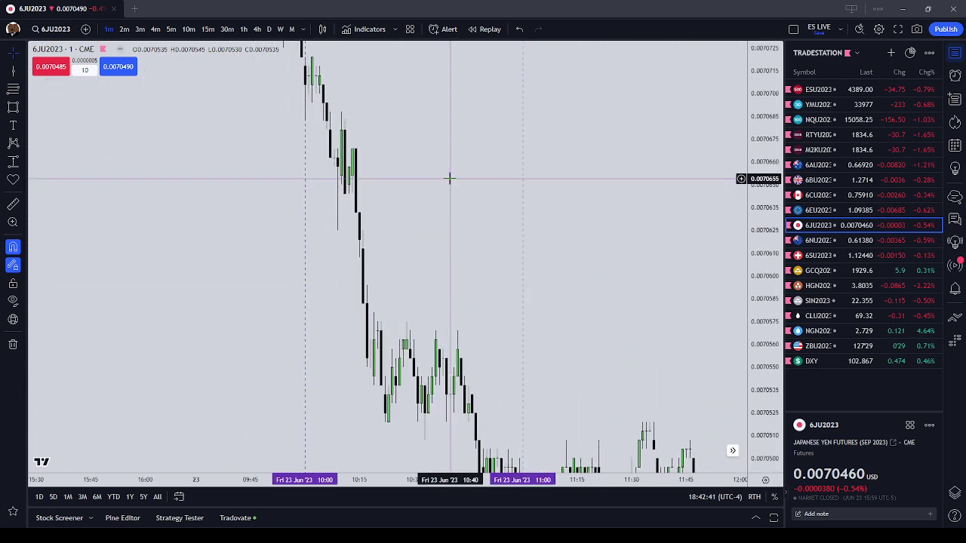
drag(453, 194, 522, 331)
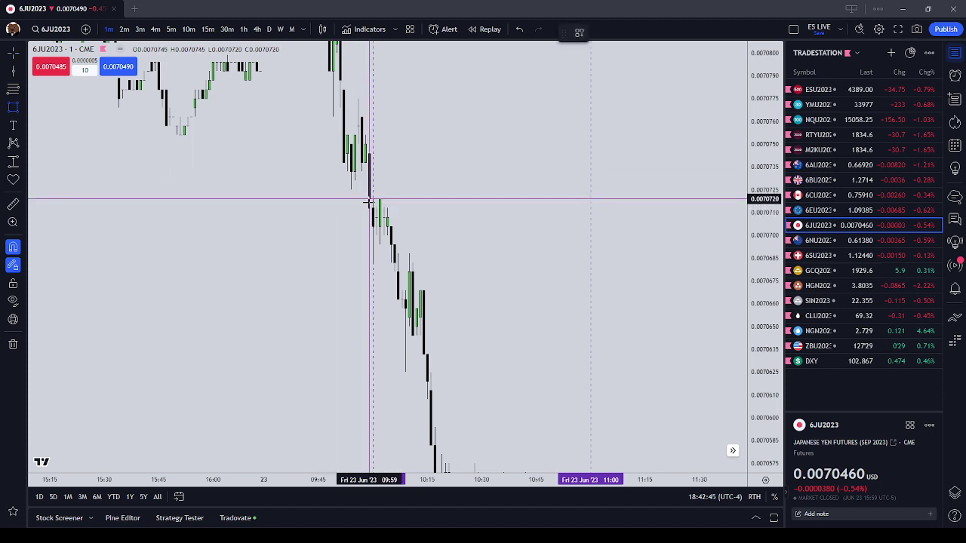
drag(369, 209, 427, 200)
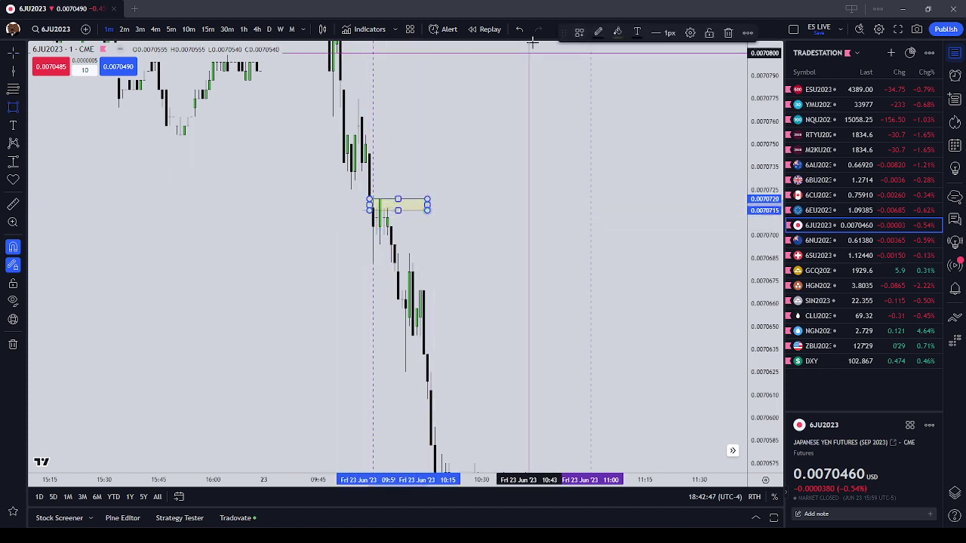
click(579, 32)
click(603, 93)
Step: Draw a second gap rectangle between 0.0070685 and 0.0070680, from 10:06 to about 10:20
drag(519, 209, 501, 125)
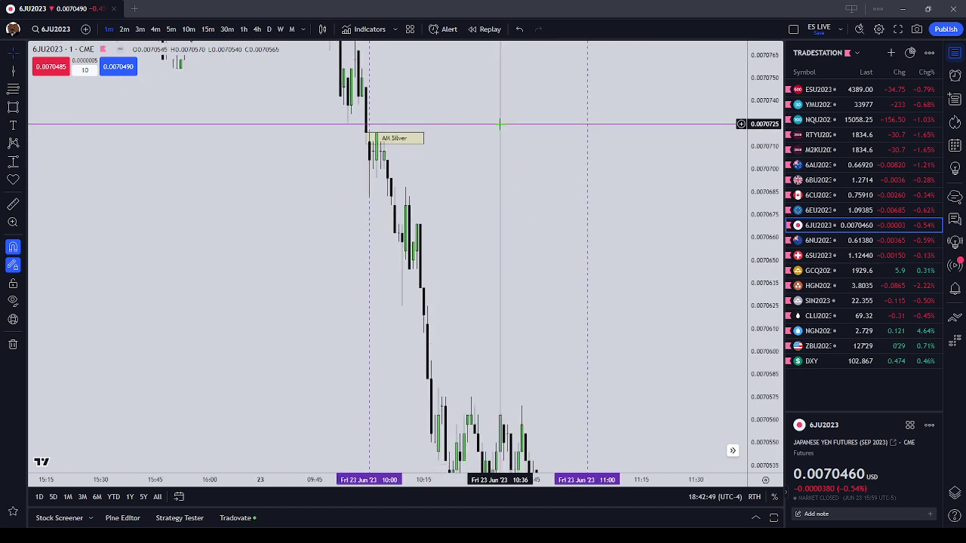
click(13, 107)
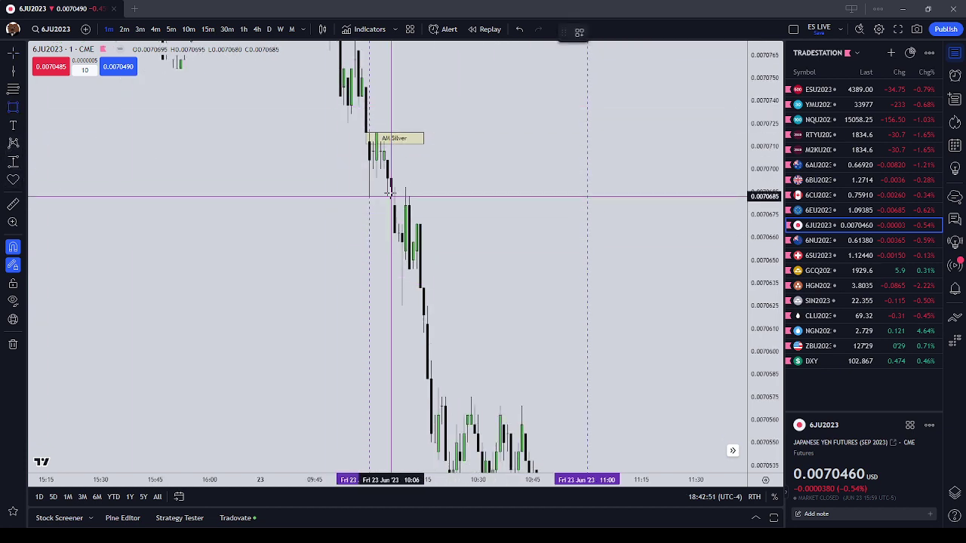
drag(391, 196, 445, 205)
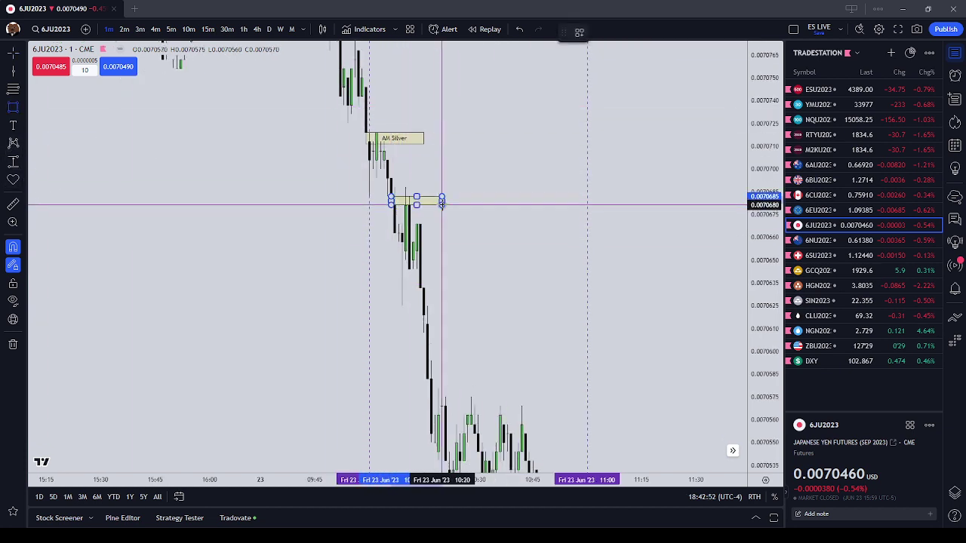
Step: Apply the AM SILVER drawing template to the selected rectangle just after 10:00 on the 1-minute 6JU2023 chart
click(579, 32)
click(593, 92)
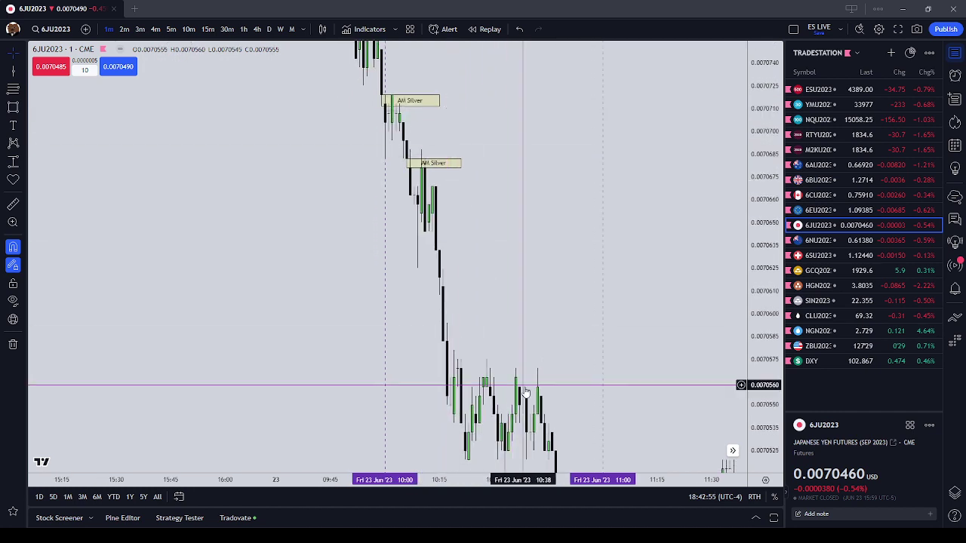
Step: Measure the price range from the lower AM Silver box at 0.0070685 to the 11:05 low at 0.0070425, and delete the measurement
drag(766, 183, 753, 317)
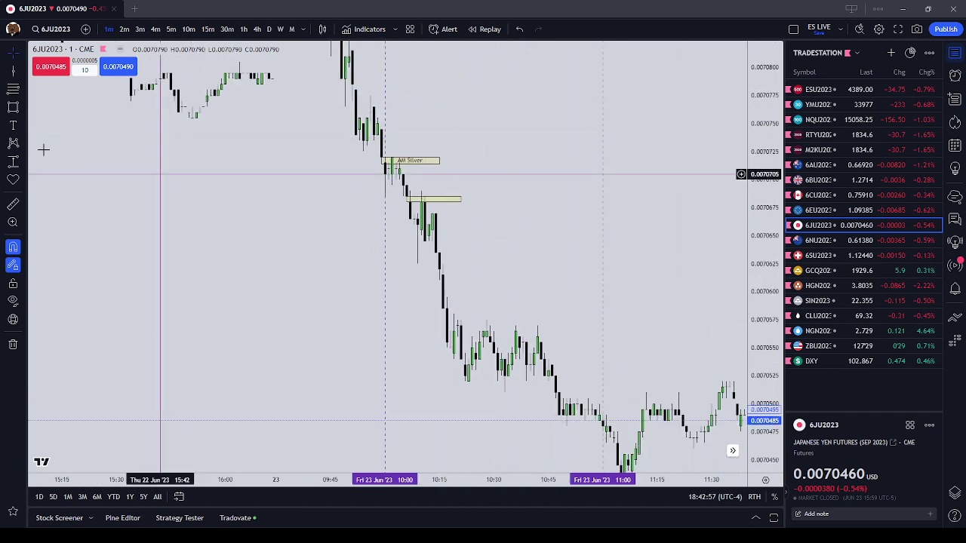
click(22, 162)
click(14, 161)
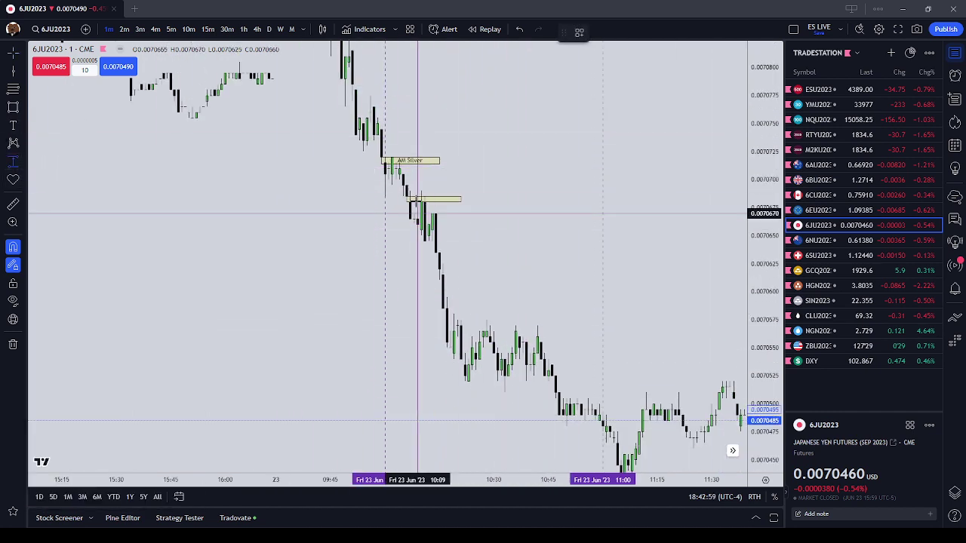
drag(407, 196, 620, 409)
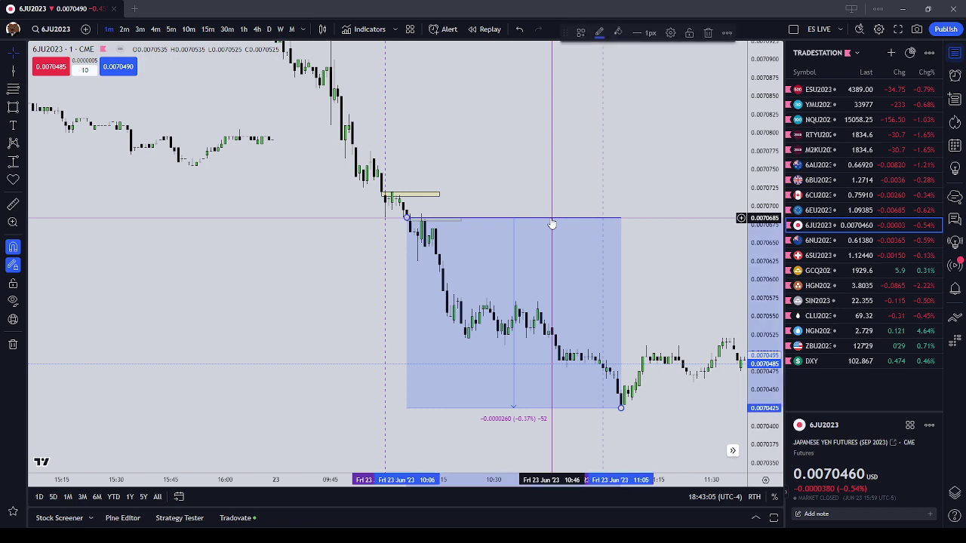
click(709, 33)
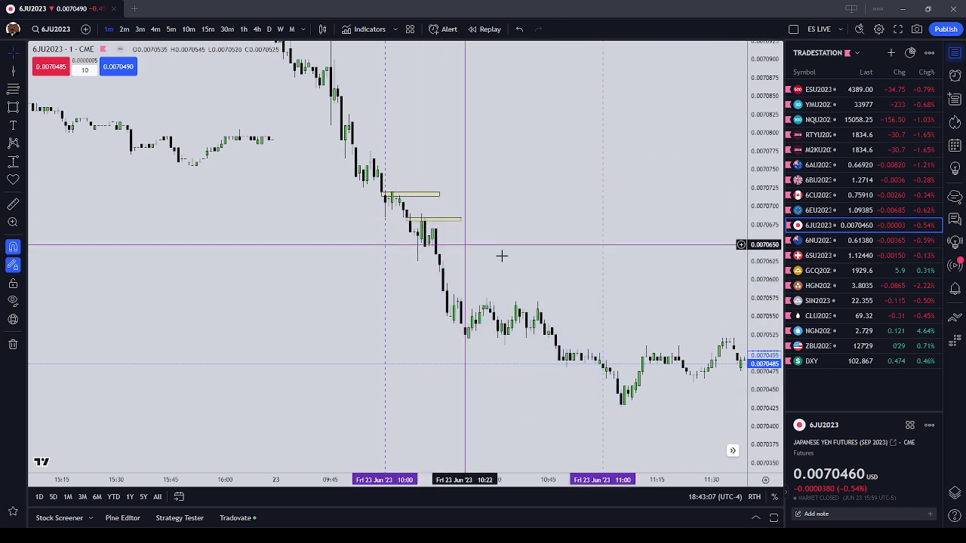
Step: Examine the 1-minute price action around the two AM Silver boxes following 10:00 on Fri 23 Jun
scroll(500, 254, up, 2)
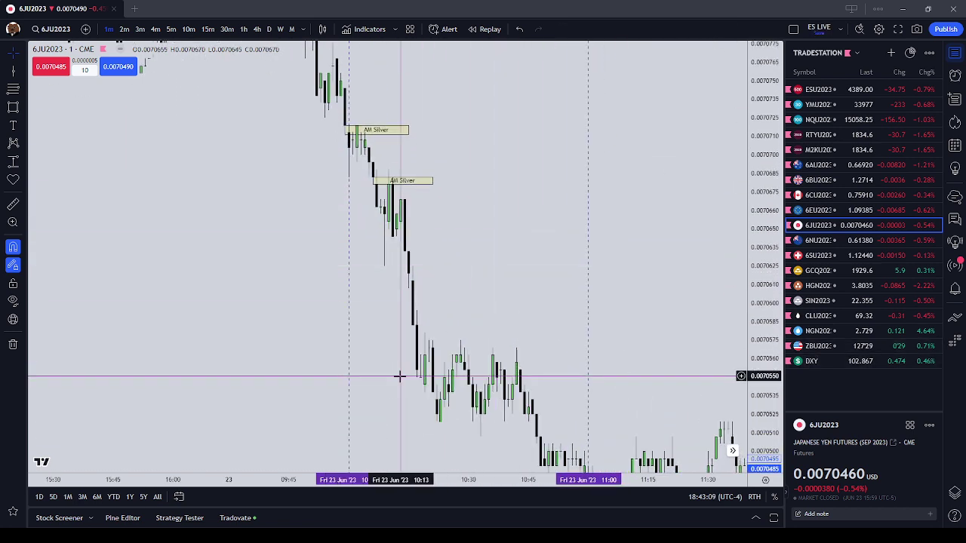
drag(341, 256, 394, 340)
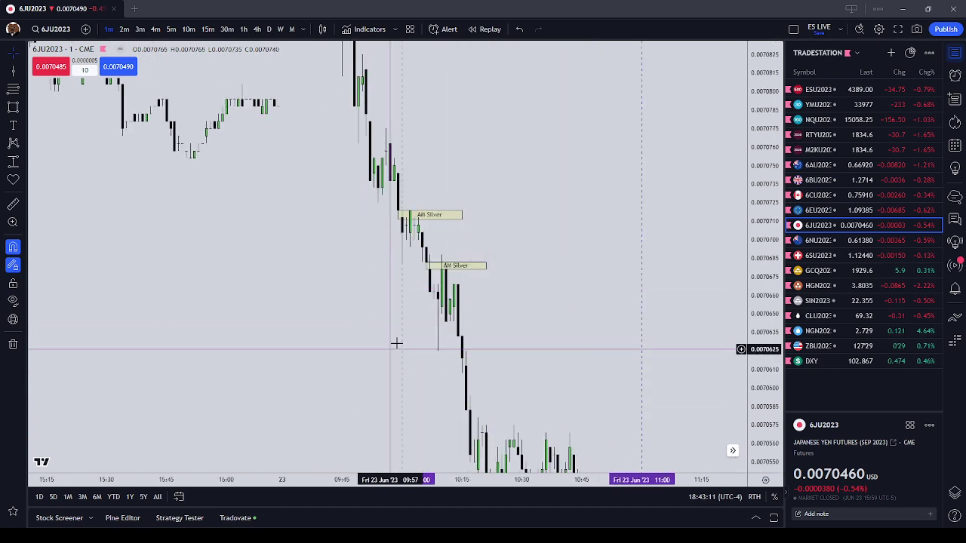
click(441, 267)
drag(441, 273, 438, 204)
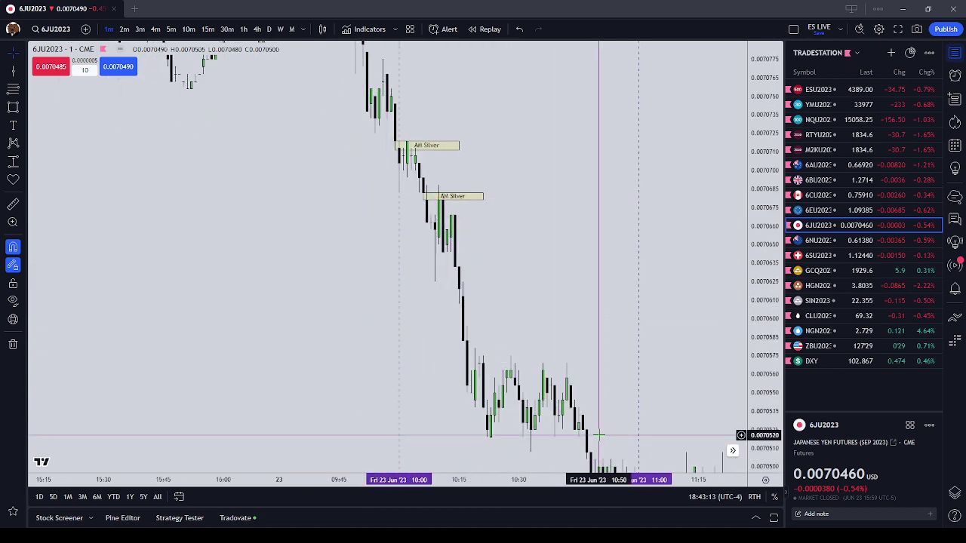
click(409, 180)
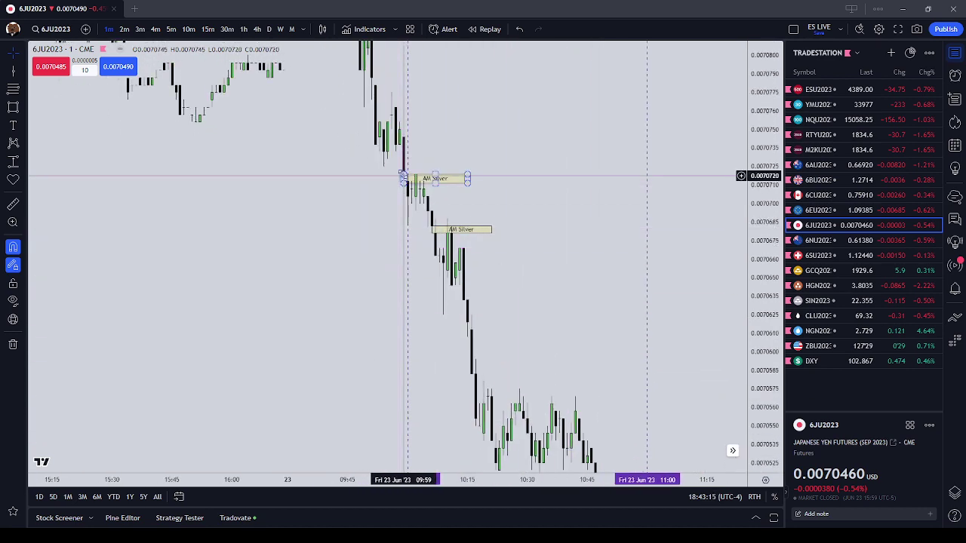
click(442, 248)
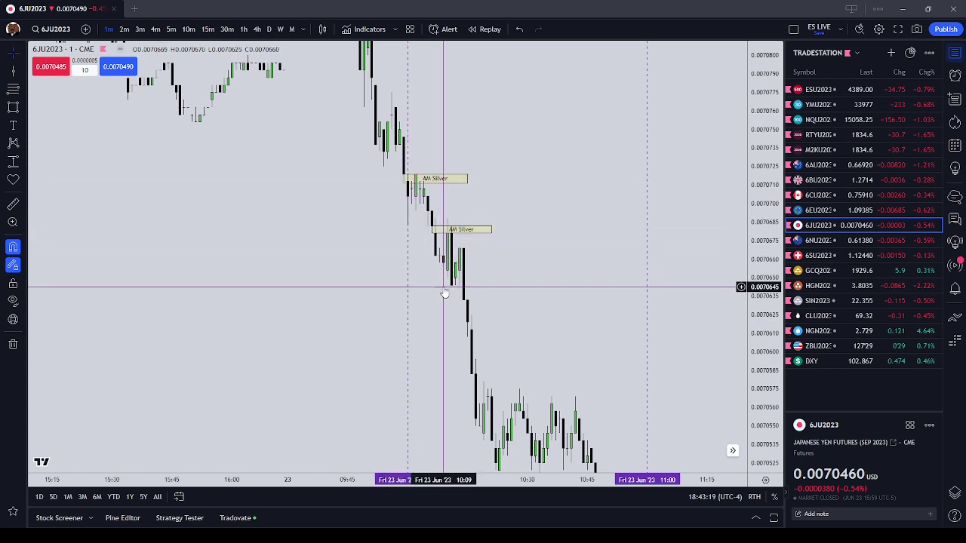
drag(490, 187, 498, 265)
scroll(499, 265, down, 1)
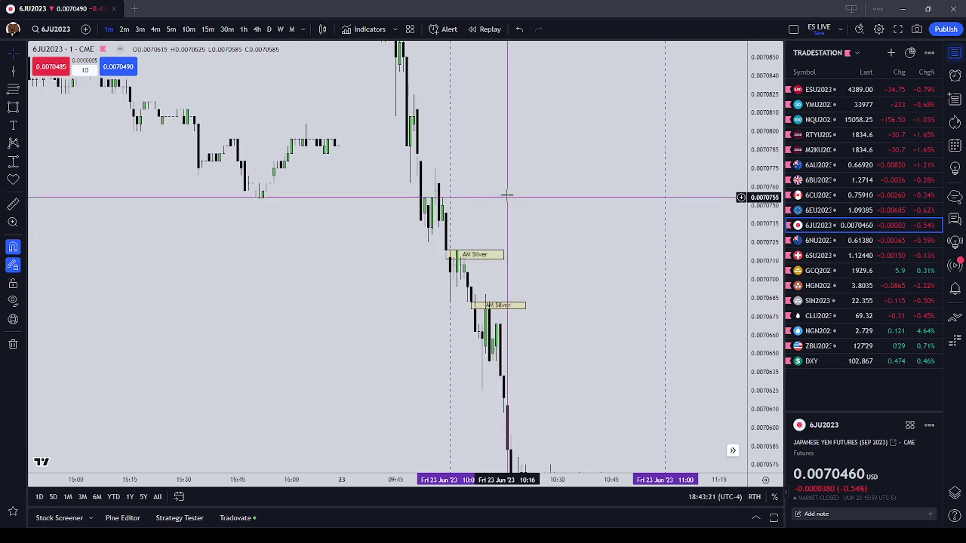
drag(507, 211, 481, 251)
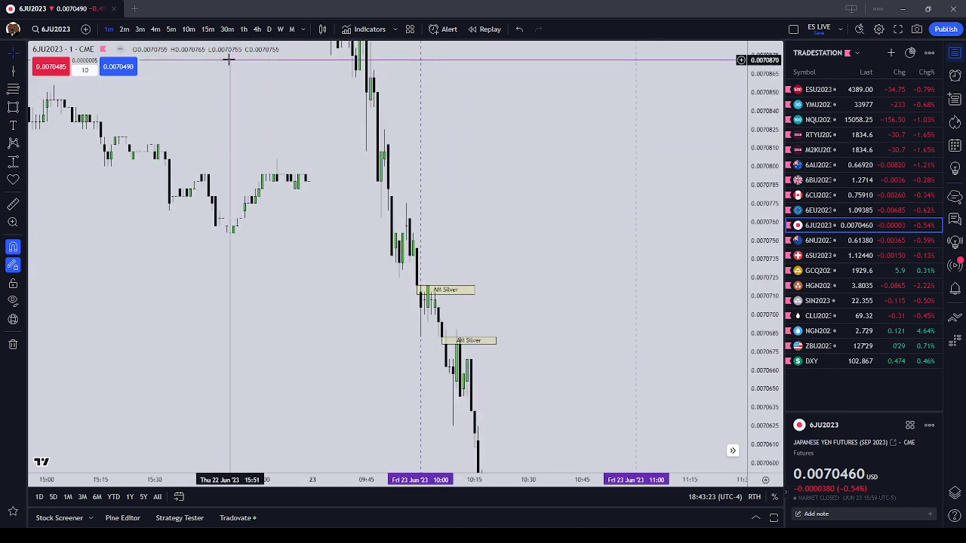
Step: Switch the 6JU2023 chart to the 5-minute interval and show the 22 to 23 June price action
click(171, 30)
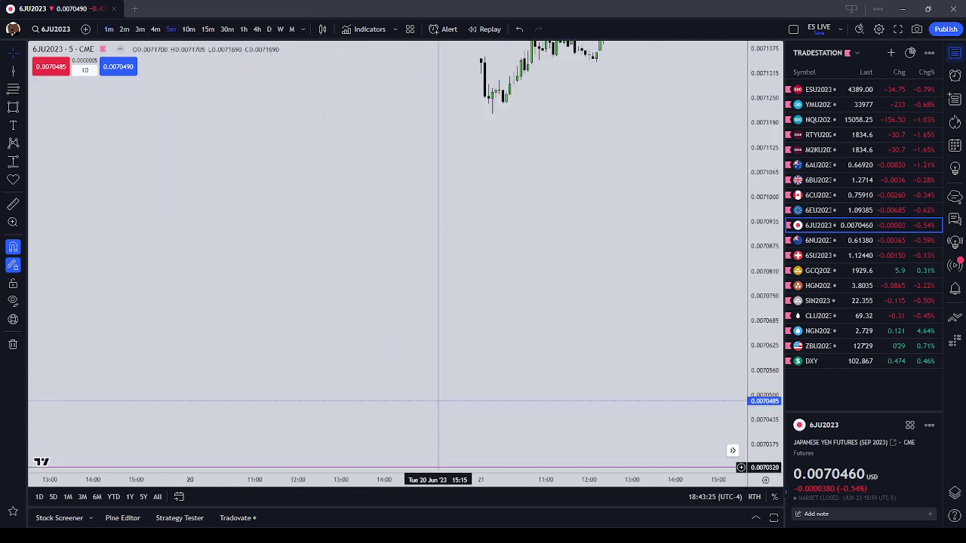
drag(566, 228, 298, 451)
scroll(510, 362, down, 1)
drag(510, 362, 263, 119)
drag(610, 246, 571, 228)
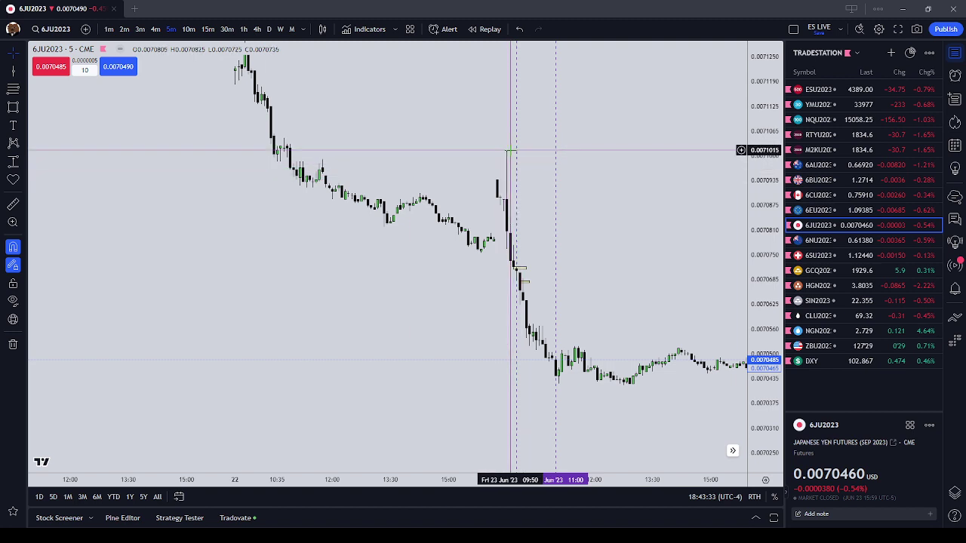
drag(590, 237, 624, 316)
scroll(650, 351, up, 2)
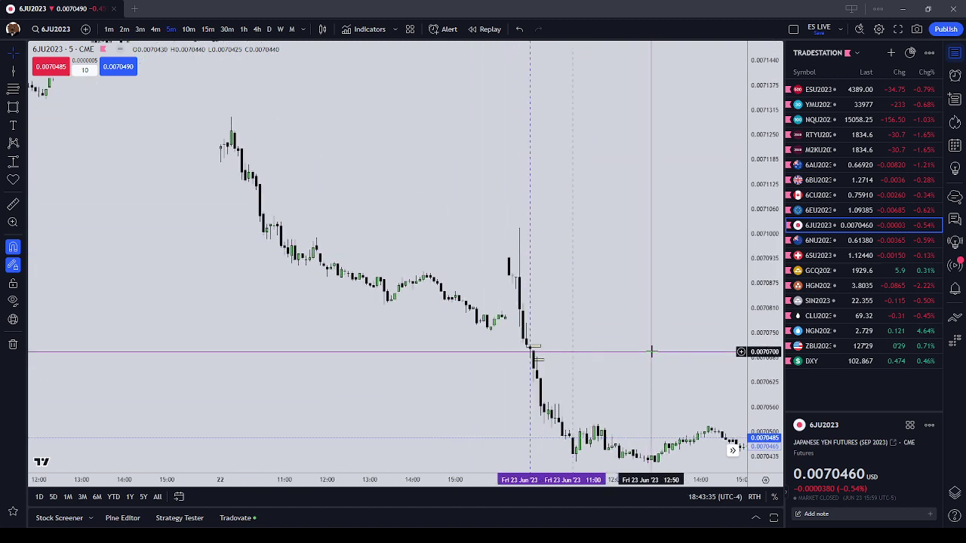
Step: Draw a rectangle from 22 Jun 11:45 at 0.0070960 to 23 Jun 10:55 at 0.0070945 and apply the AM SILVER template
drag(769, 366, 761, 143)
drag(764, 264, 763, 189)
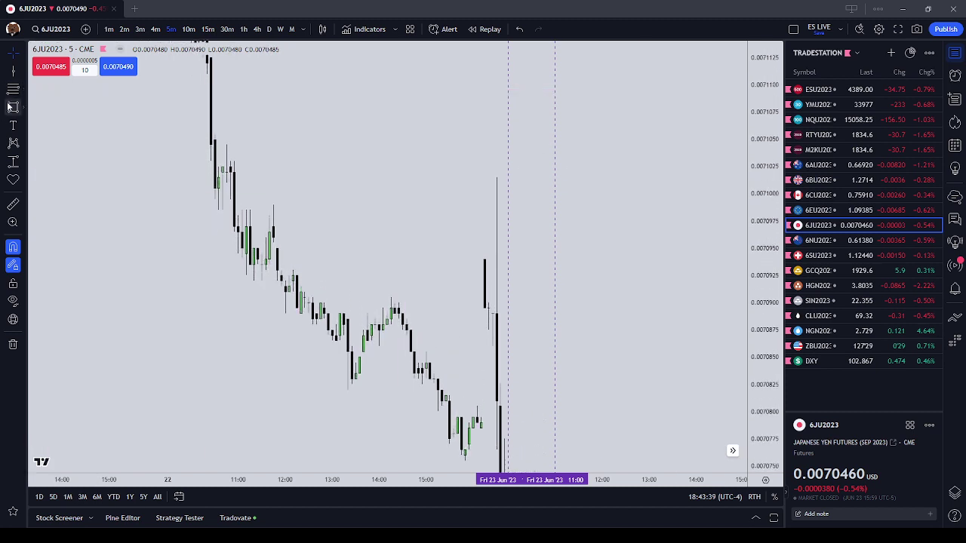
drag(273, 237, 552, 252)
click(580, 33)
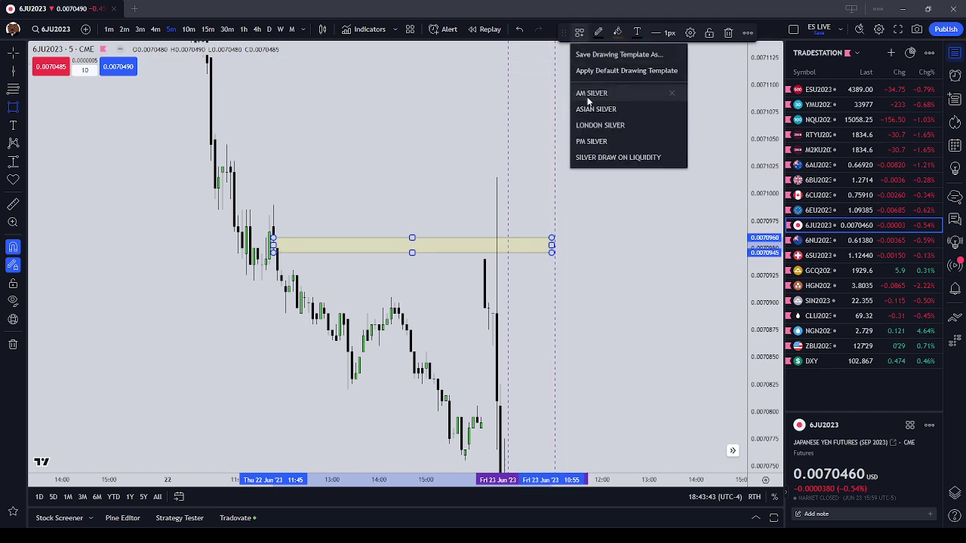
click(591, 93)
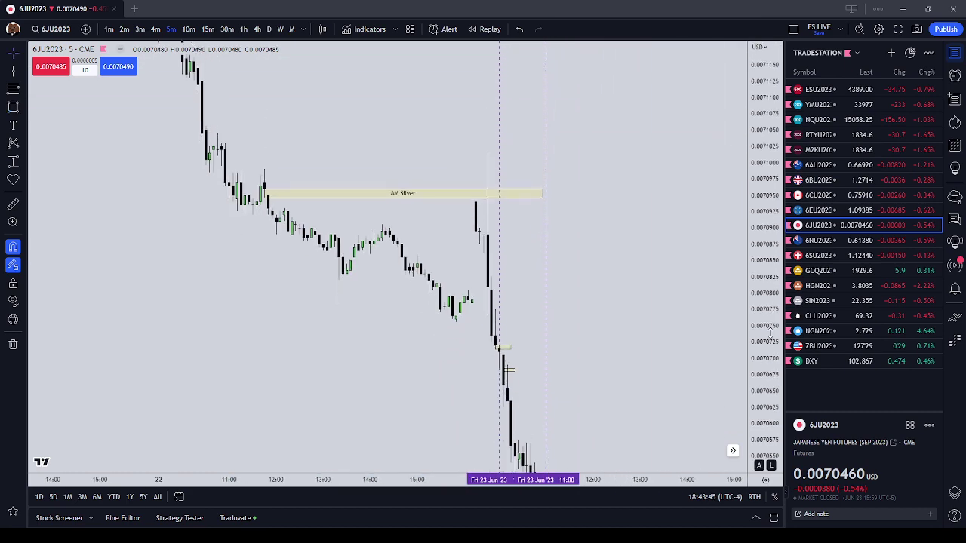
Step: Examine on the 5-minute chart how price trades between the wide AM Silver zone and the lows after 11:00
drag(567, 421, 517, 297)
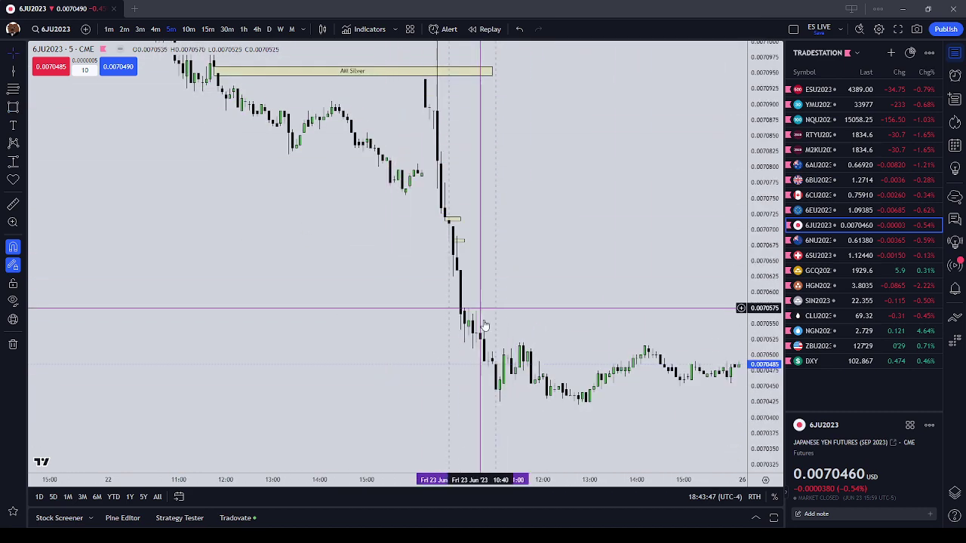
scroll(584, 163, down, 1)
drag(584, 161, 485, 186)
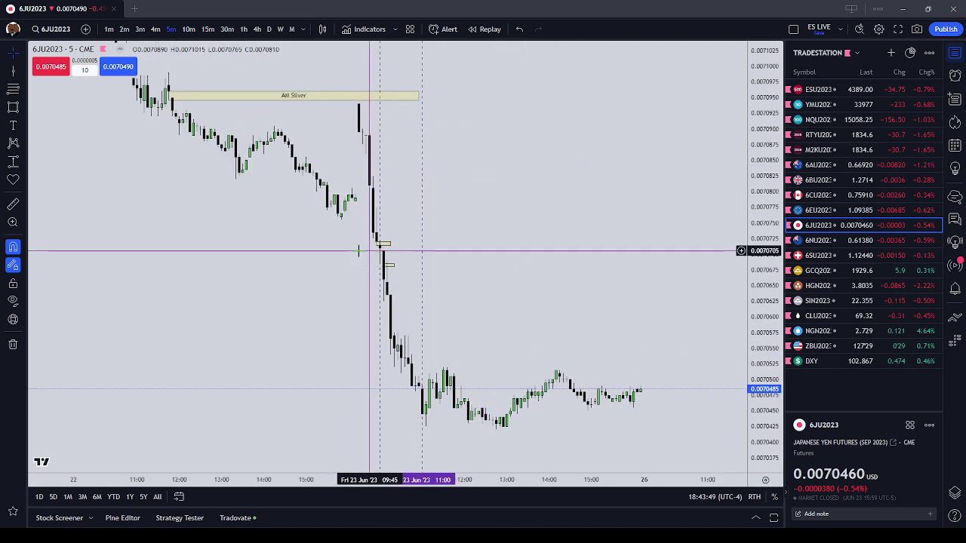
scroll(241, 112, up, 1)
drag(242, 112, 334, 235)
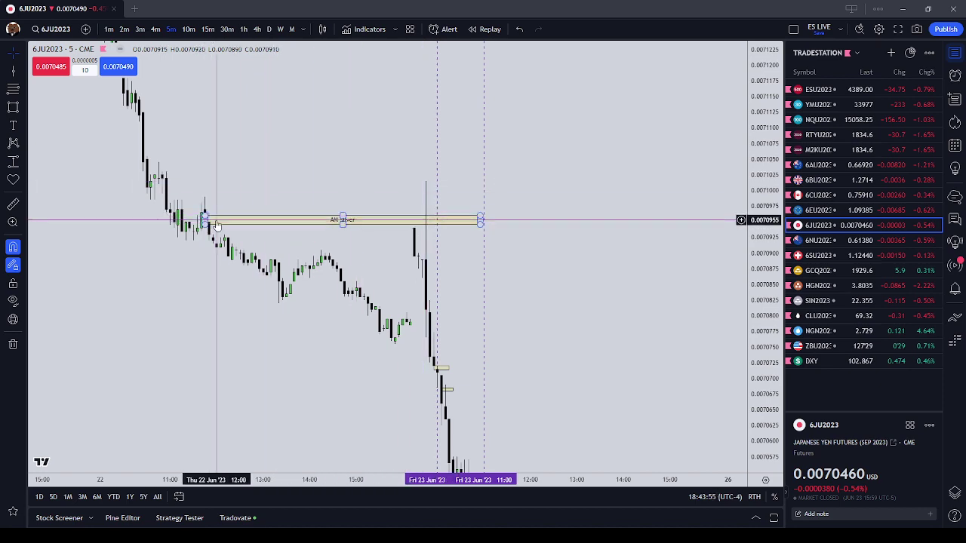
drag(518, 293, 519, 200)
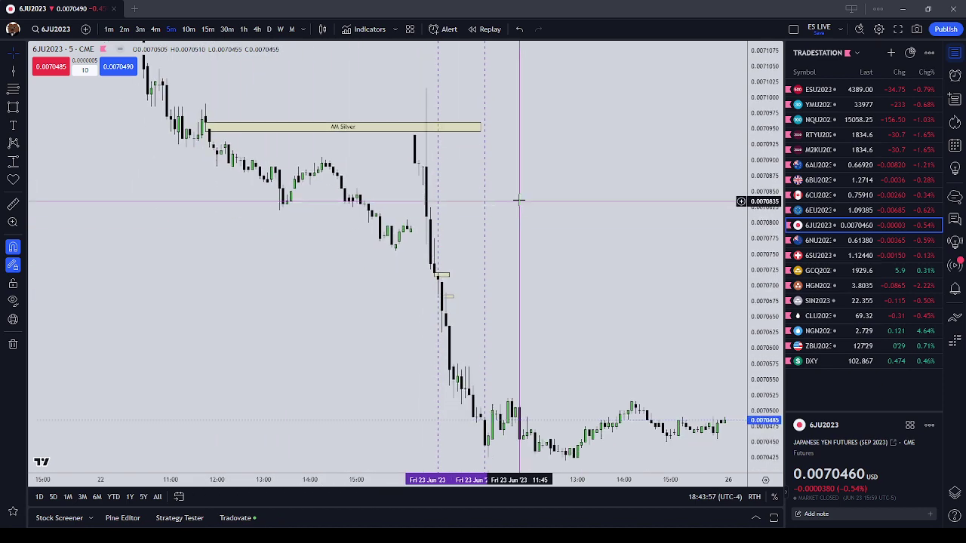
scroll(519, 200, up, 4)
Step: Switch to the 2-minute interval and inspect the candles around the two small AM Silver boxes after 10:00
click(124, 30)
drag(278, 266, 589, 248)
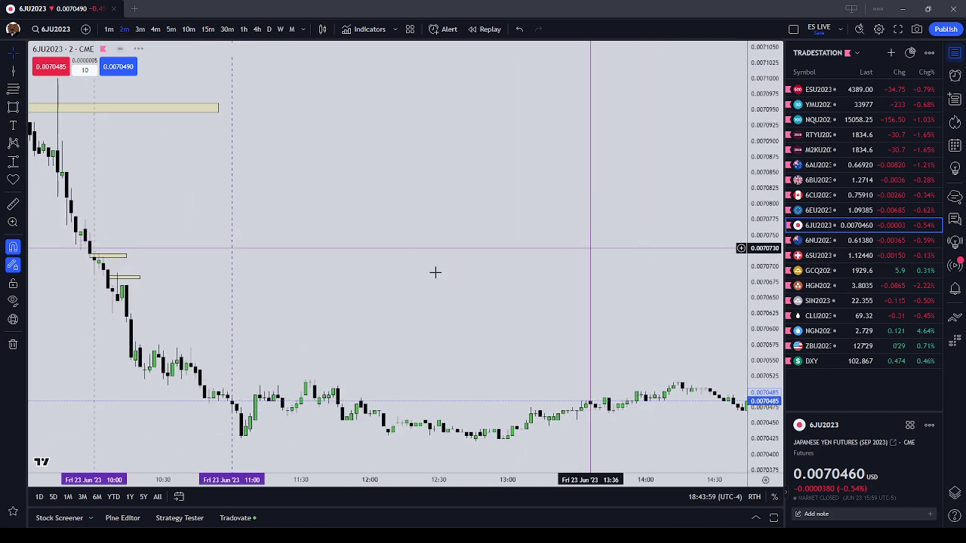
drag(309, 290, 501, 284)
drag(368, 331, 525, 216)
scroll(466, 357, up, 6)
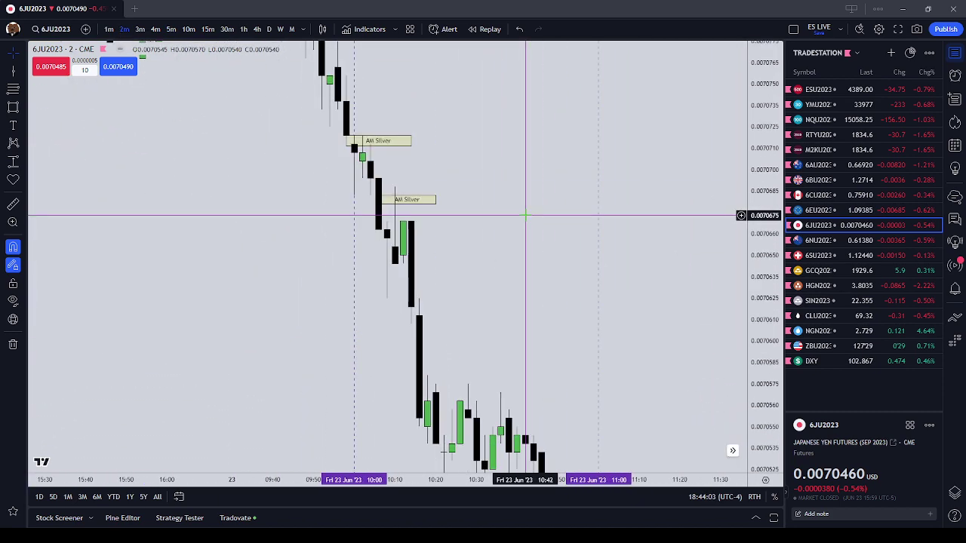
click(371, 142)
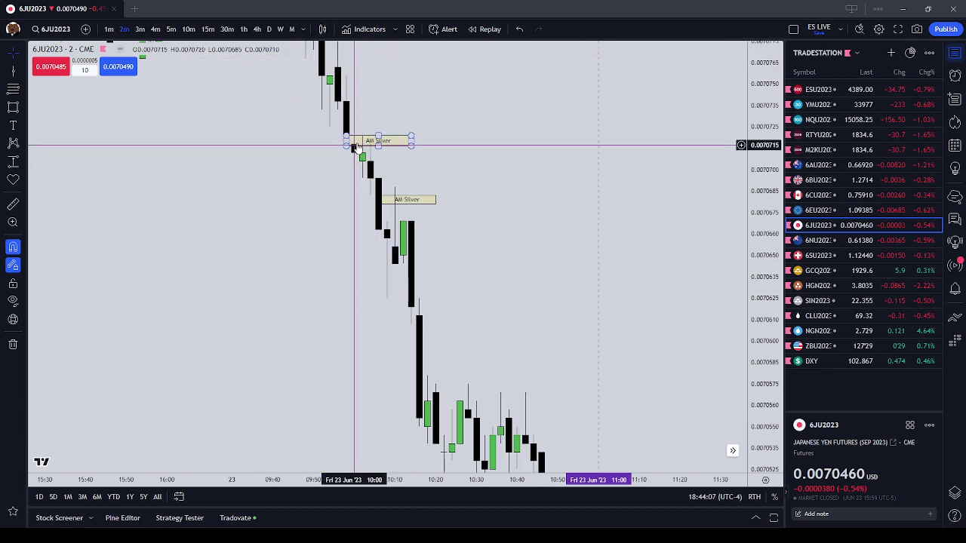
click(397, 233)
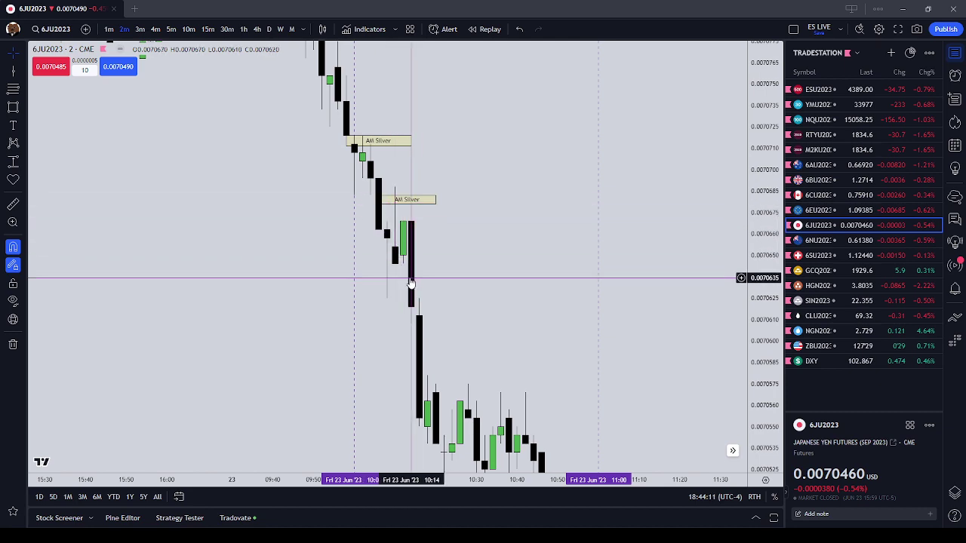
drag(468, 246, 453, 140)
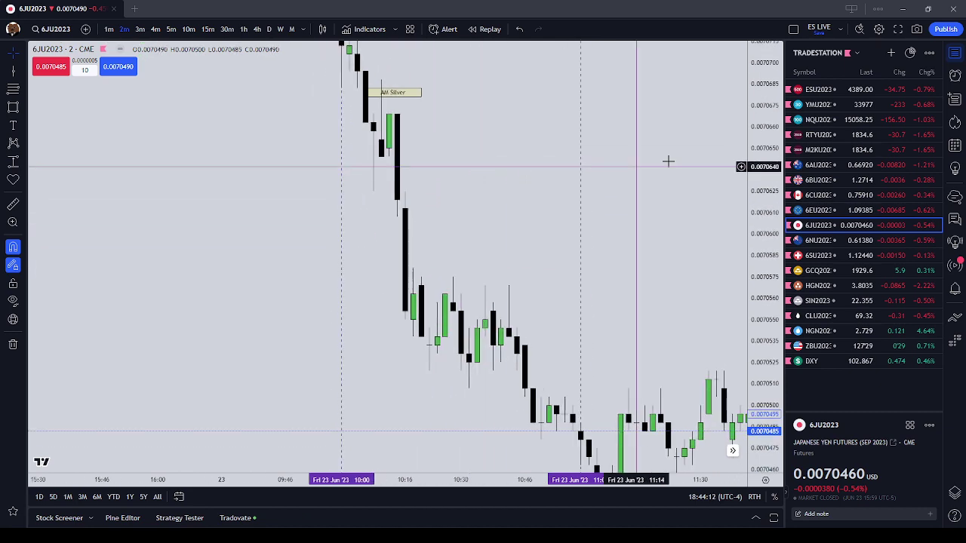
Step: Open the 6NU2023 chart and place vertical lines at 10:00 and 11:00 on Fri 23 Jun
click(819, 240)
drag(603, 288, 415, 211)
scroll(513, 243, down, 6)
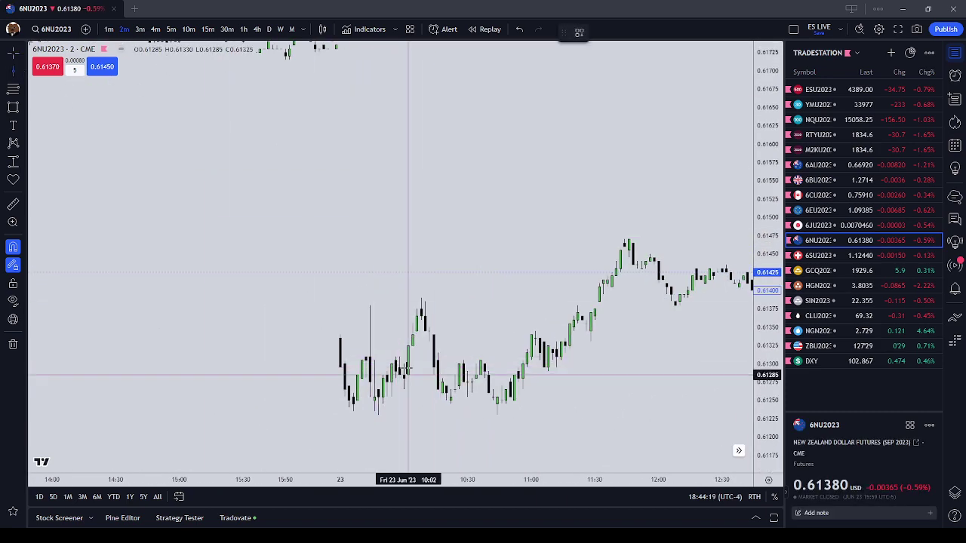
click(403, 364)
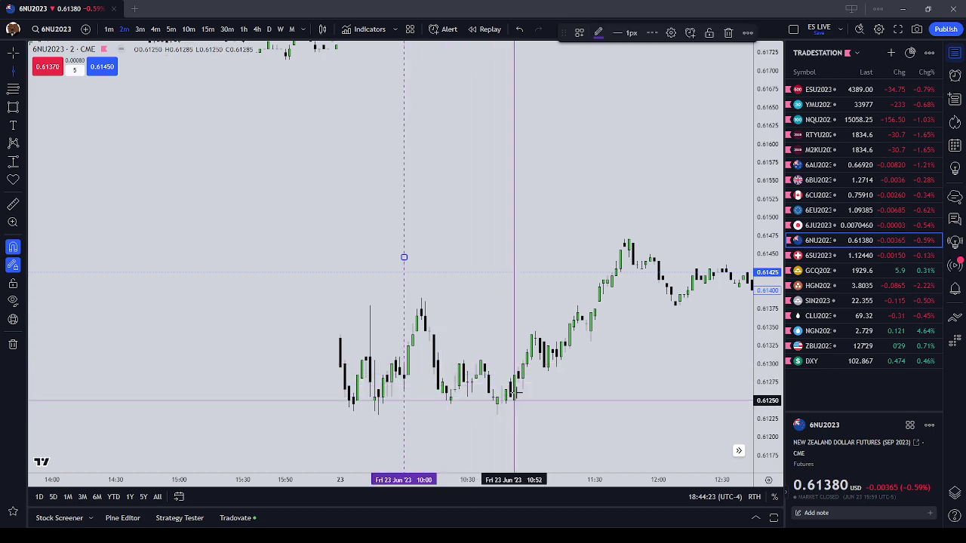
click(567, 389)
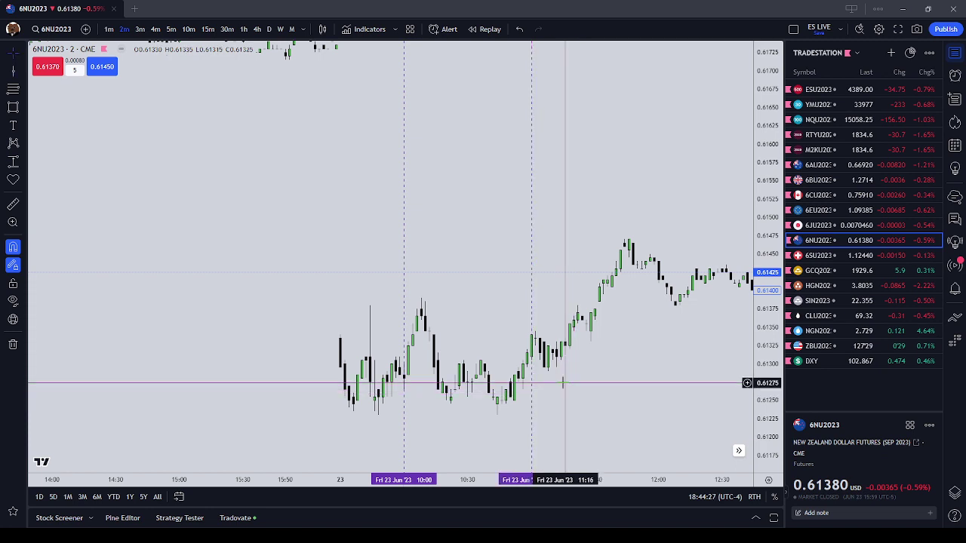
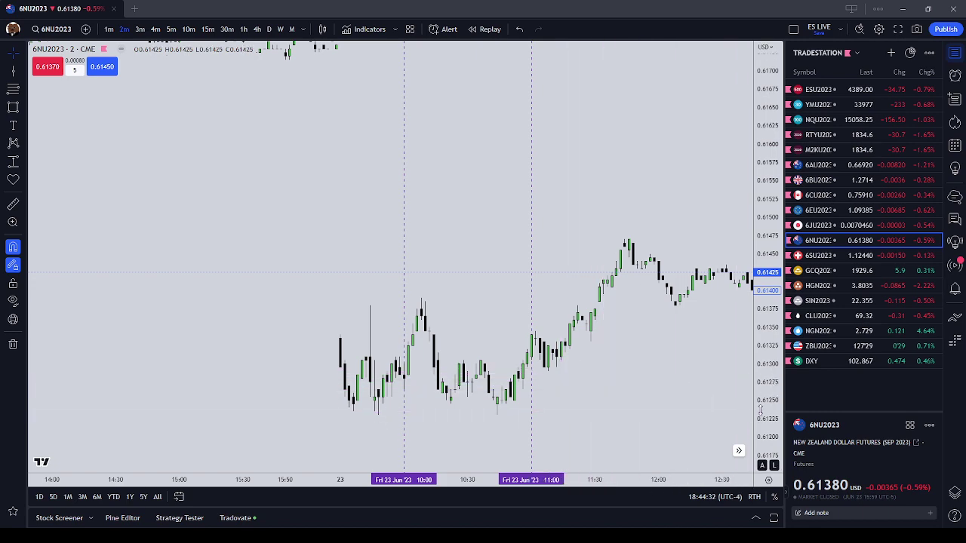
Step: Examine the 2-minute 6NU2023 price action within and around the 10:00 to 11:00 window
drag(676, 428, 668, 345)
scroll(643, 345, down, 2)
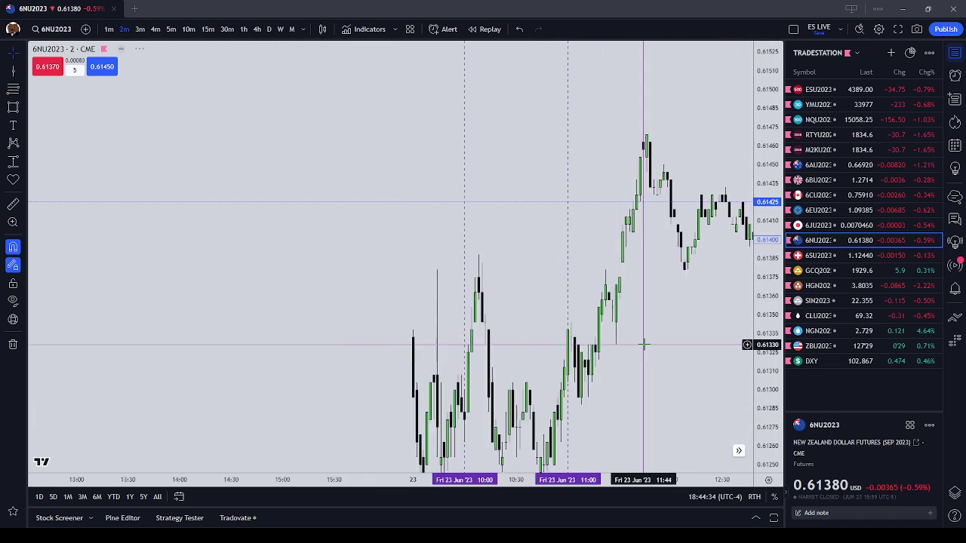
drag(756, 145, 756, 341)
drag(631, 111, 606, 183)
scroll(453, 362, down, 1)
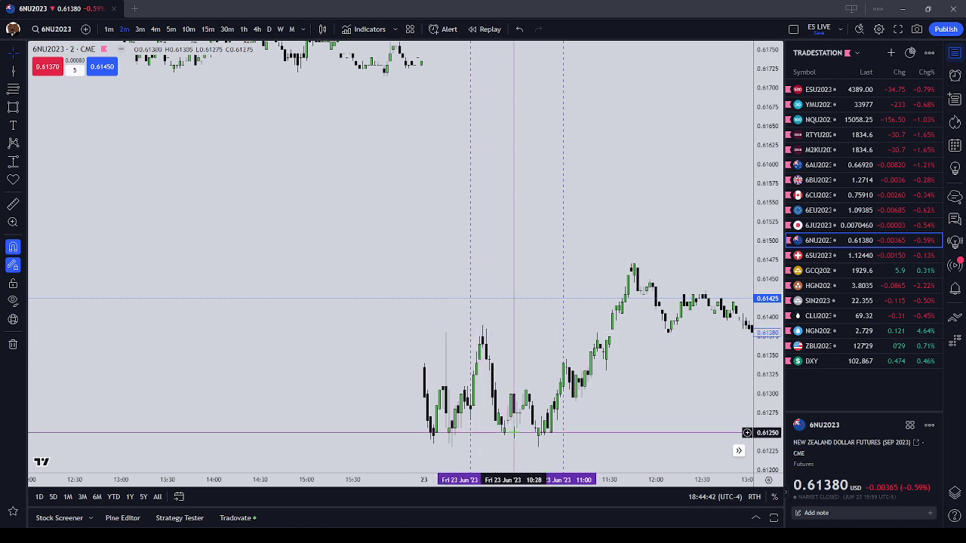
scroll(543, 404, up, 2)
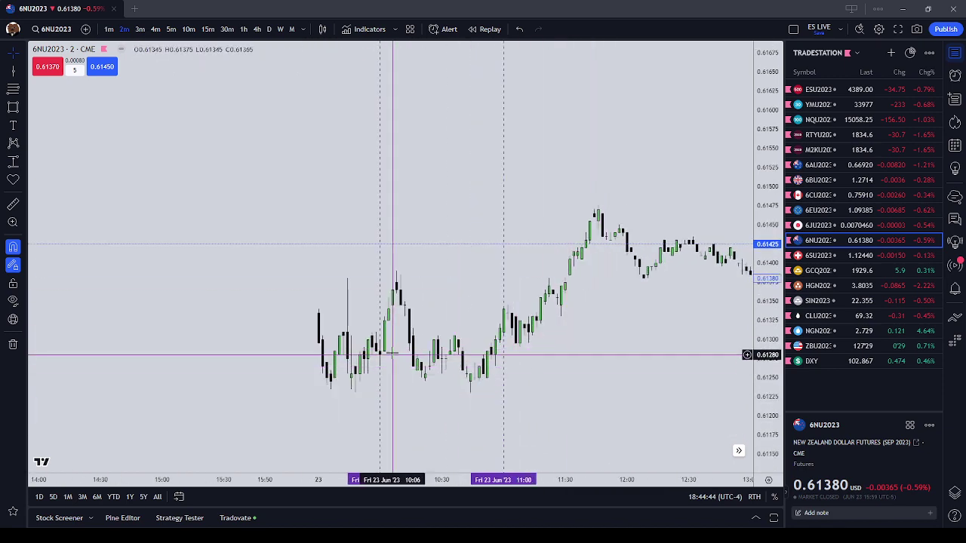
drag(573, 413, 599, 414)
drag(762, 399, 762, 230)
scroll(664, 370, up, 2)
drag(633, 411, 617, 229)
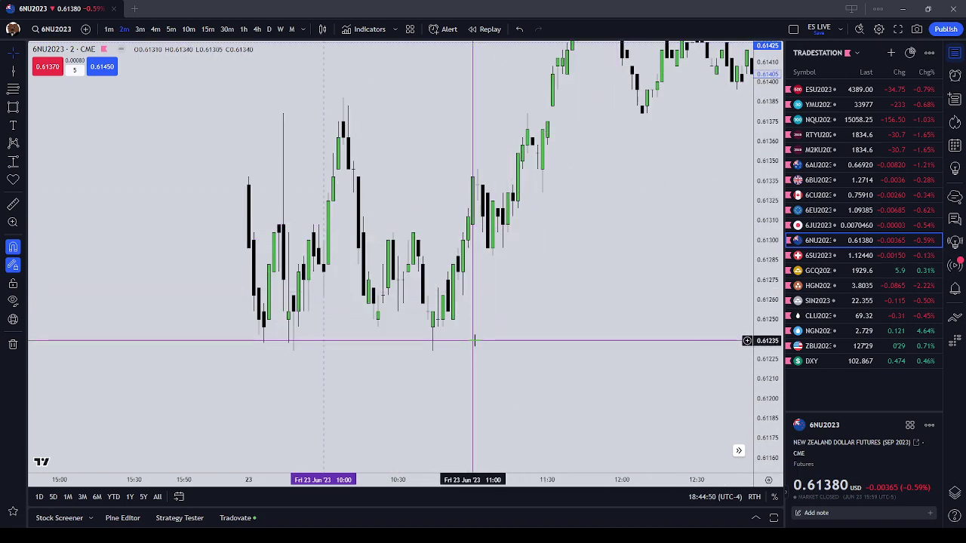
Step: Switch 6NU2023 to the 5-minute interval and draw a rectangle from 09:50 to 11:00 between 0.61265 and 0.61270
click(166, 28)
scroll(461, 399, up, 5)
drag(462, 398, 546, 343)
drag(463, 338, 585, 352)
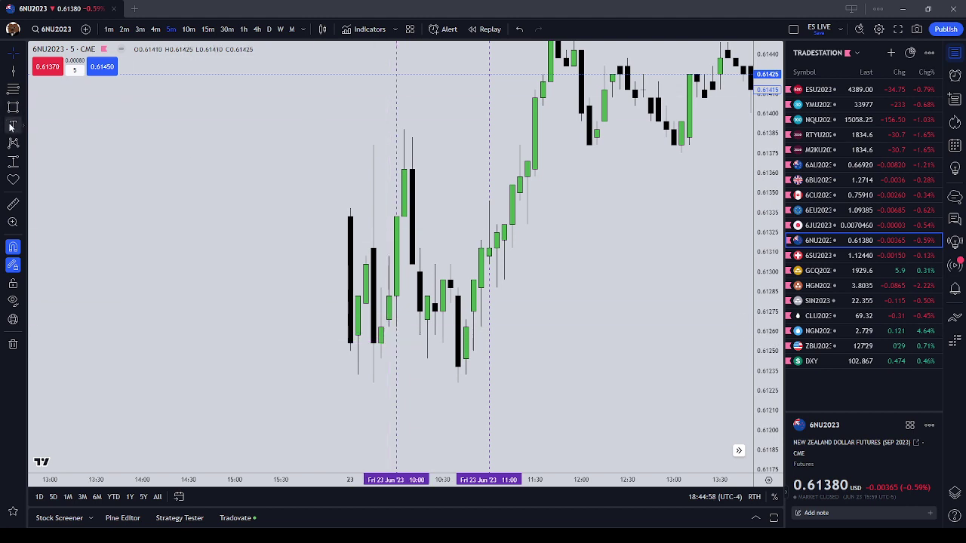
click(390, 320)
click(464, 325)
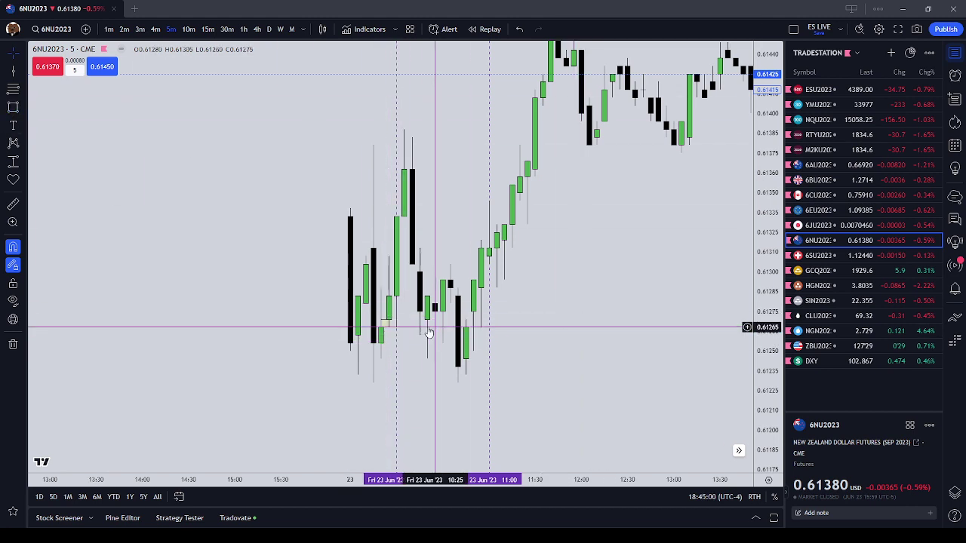
drag(385, 322, 489, 326)
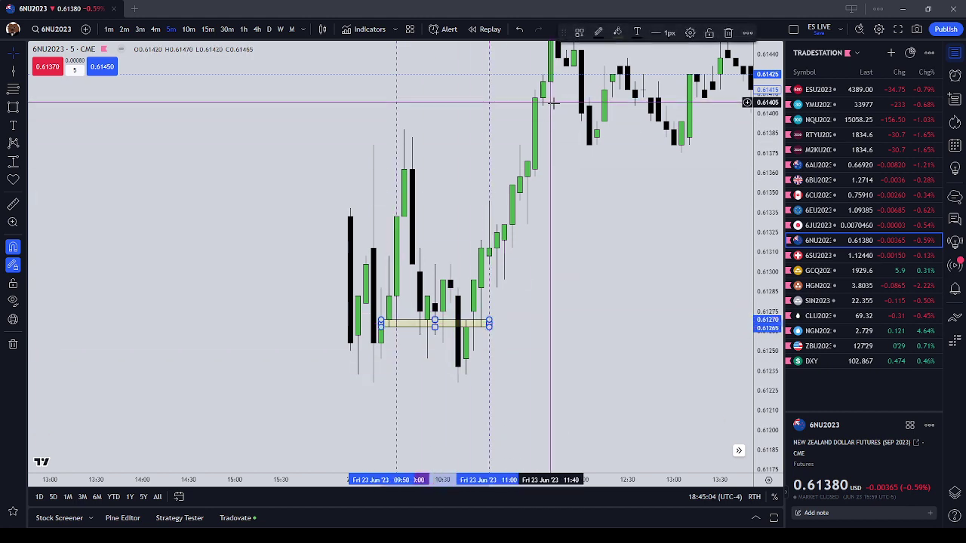
Step: Apply the AM Silver template to the 6NU2023 rectangle and deselect it
scroll(549, 98, down, 2)
click(579, 32)
click(592, 94)
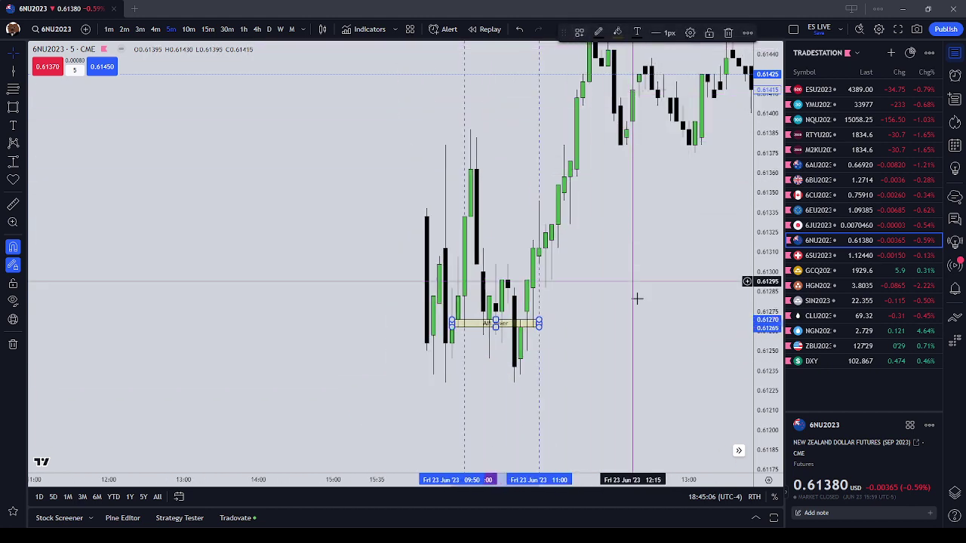
right_click(623, 262)
click(612, 247)
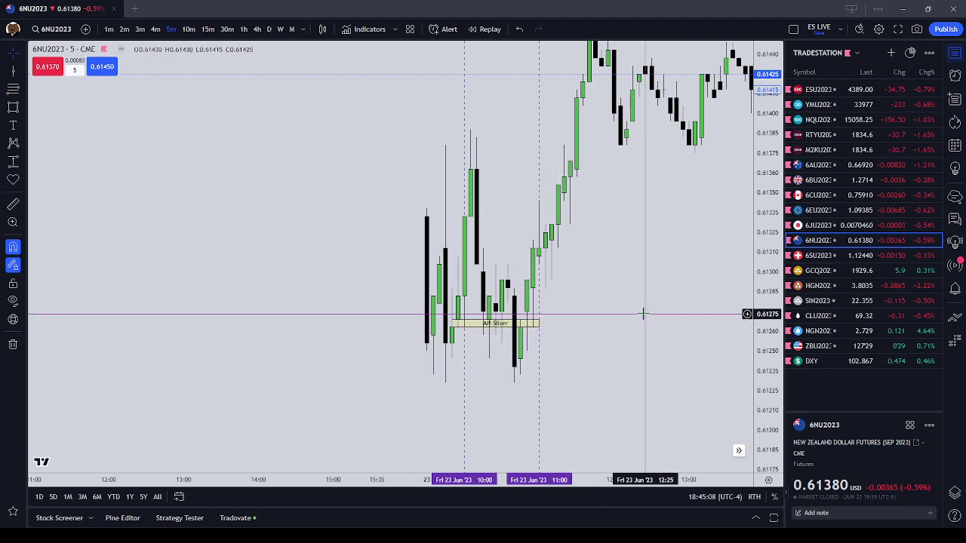
Step: Measure the price range from the AM Silver box's lower edge at 0.61265 up to the high reached after 11:00
drag(642, 315, 567, 330)
drag(767, 211, 767, 317)
drag(664, 249, 654, 297)
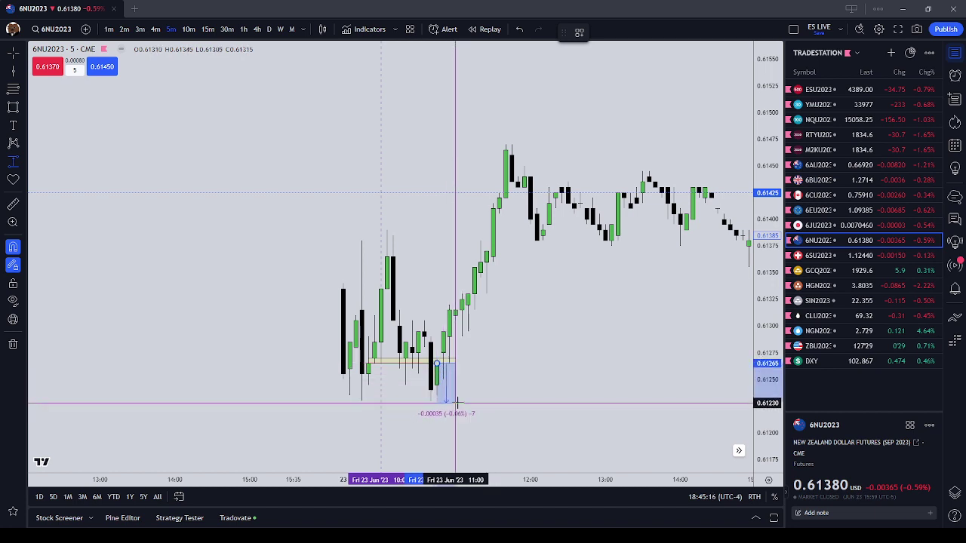
click(507, 141)
click(535, 127)
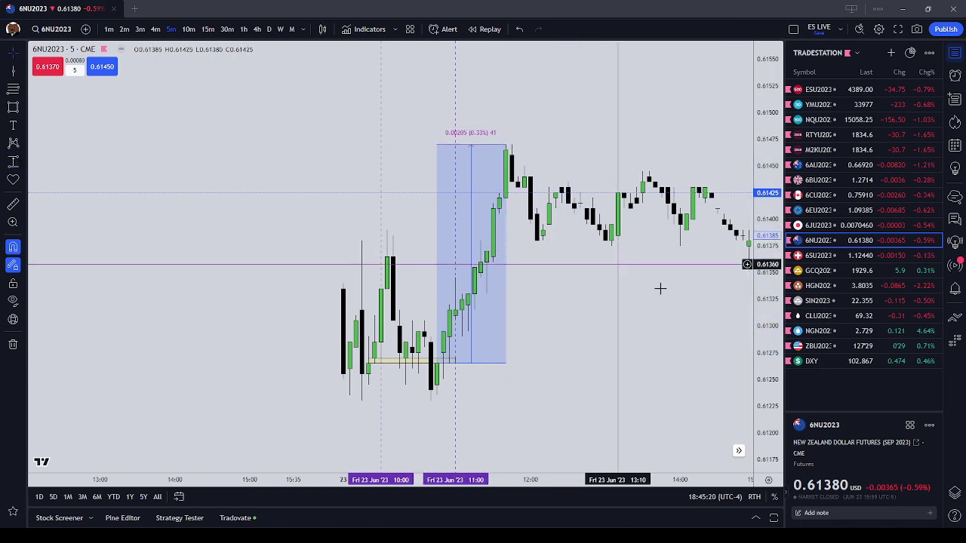
drag(604, 257, 431, 232)
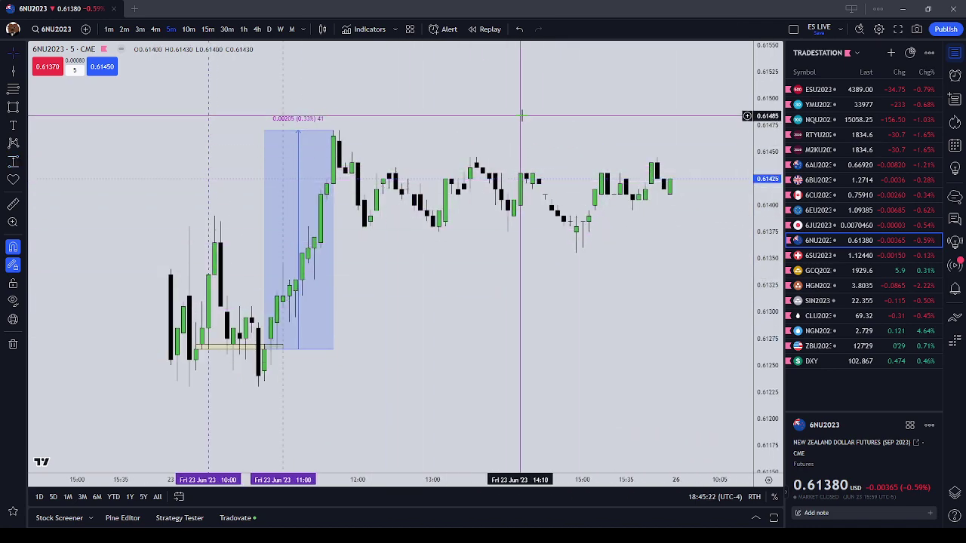
drag(531, 137, 586, 217)
scroll(586, 218, down, 4)
drag(523, 183, 528, 138)
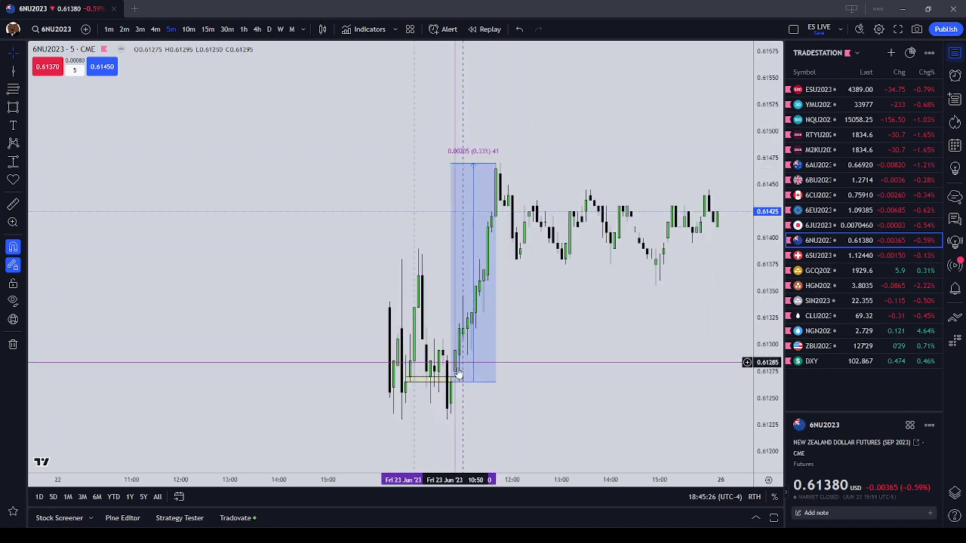
Step: Remove all drawings from the 6NU2023 chart and open the 6SU2023 chart
right_click(554, 163)
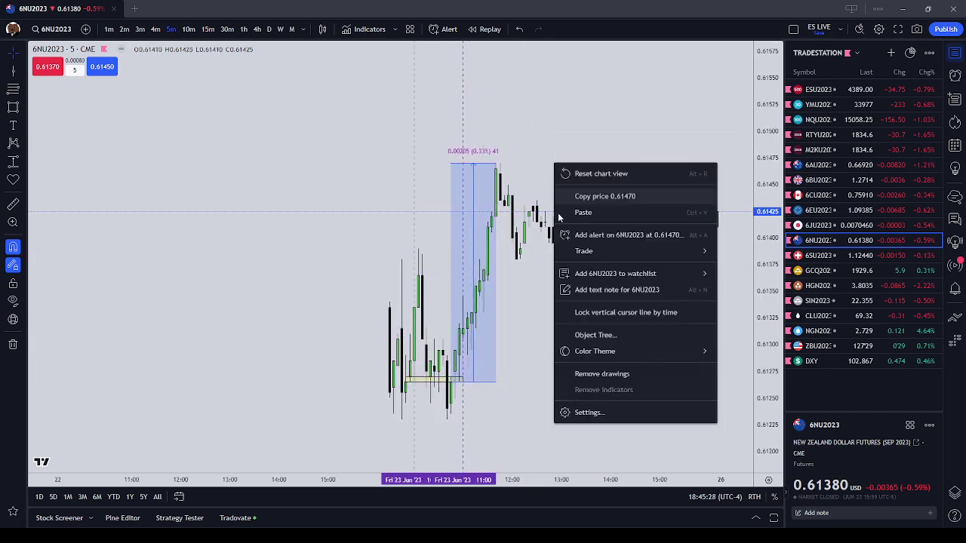
click(630, 375)
click(834, 260)
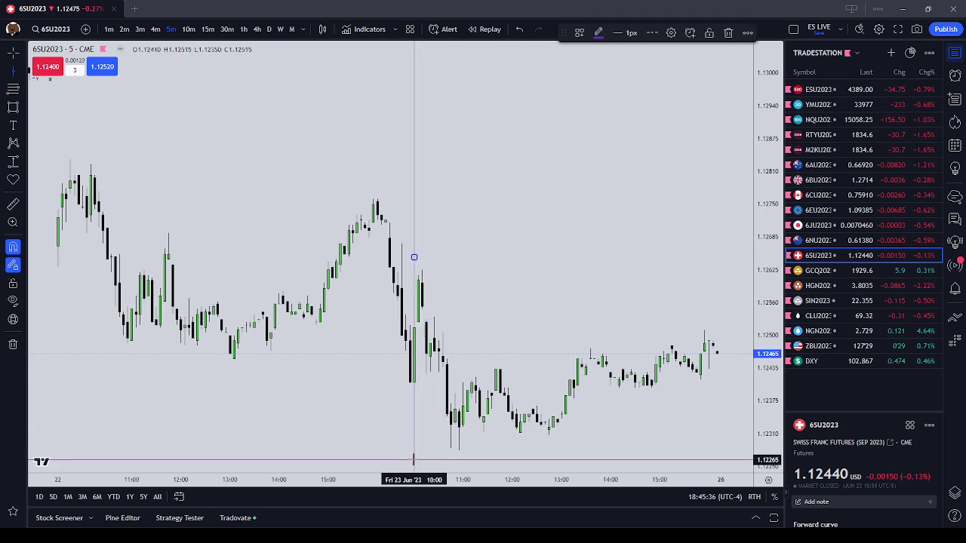
Step: Place vertical lines at 10:00 and 11:00 on Fri 23 Jun on the 6SU2023 chart
click(413, 460)
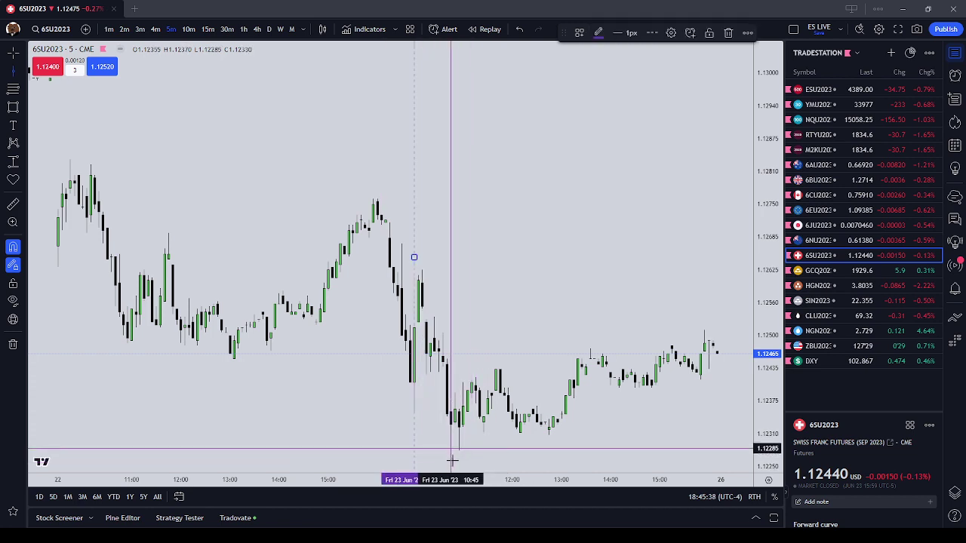
click(462, 460)
scroll(549, 304, up, 2)
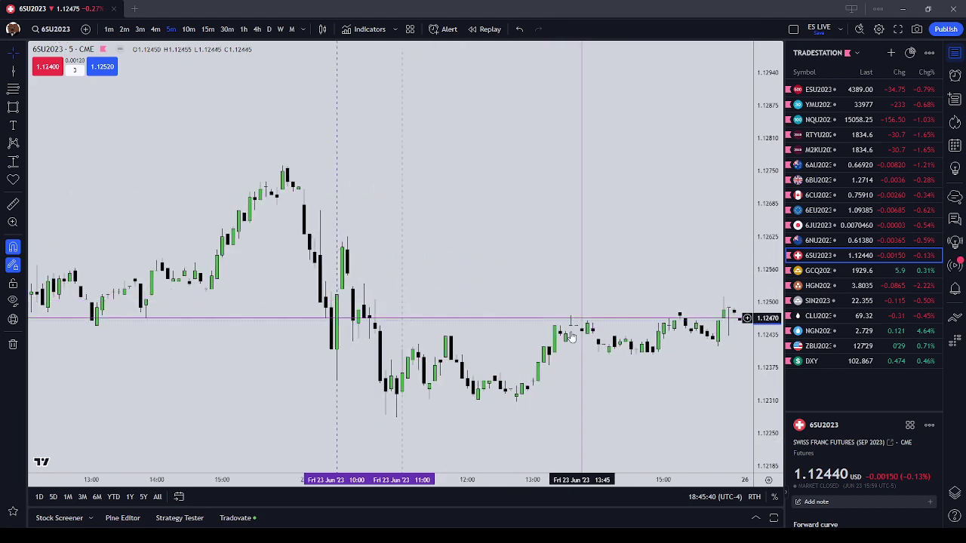
drag(560, 414, 586, 378)
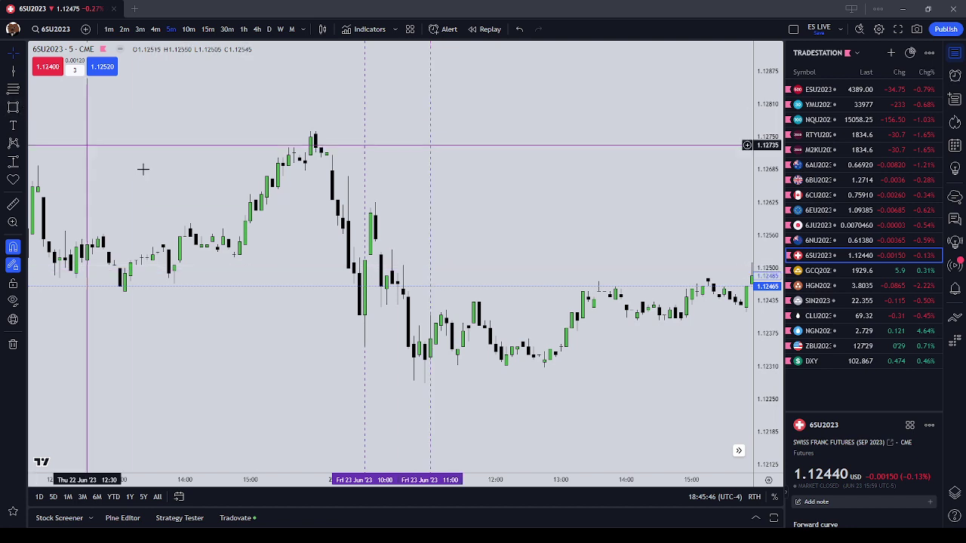
Step: Draw a rectangle from shortly after 10:00 to 11:00 between 1.12525 and 1.12550 and apply the AM Silver template
drag(375, 242, 408, 255)
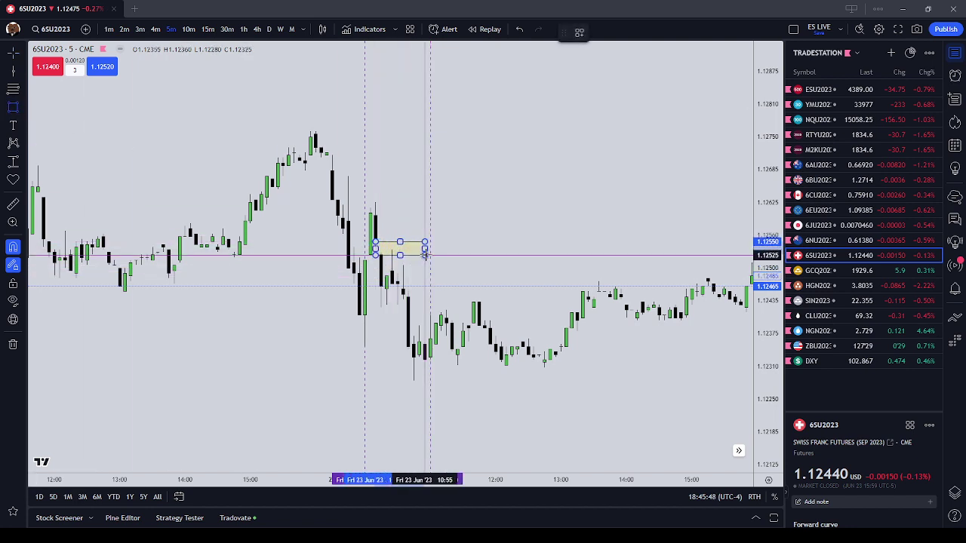
click(579, 32)
click(604, 93)
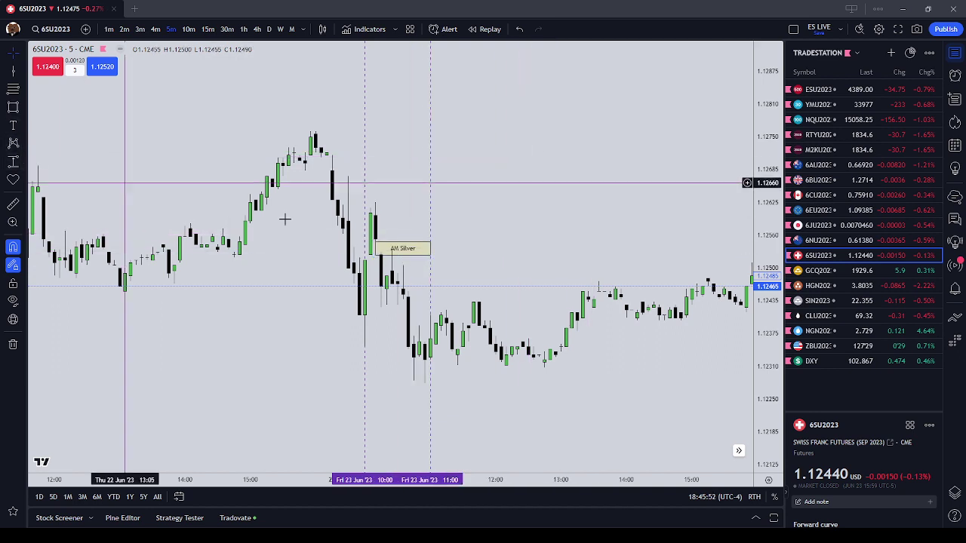
Step: Measure the price range from the candle high inside the 6SU2023 AM Silver box down to the low before 11:00
click(13, 161)
click(392, 249)
click(411, 383)
scroll(485, 288, down, 2)
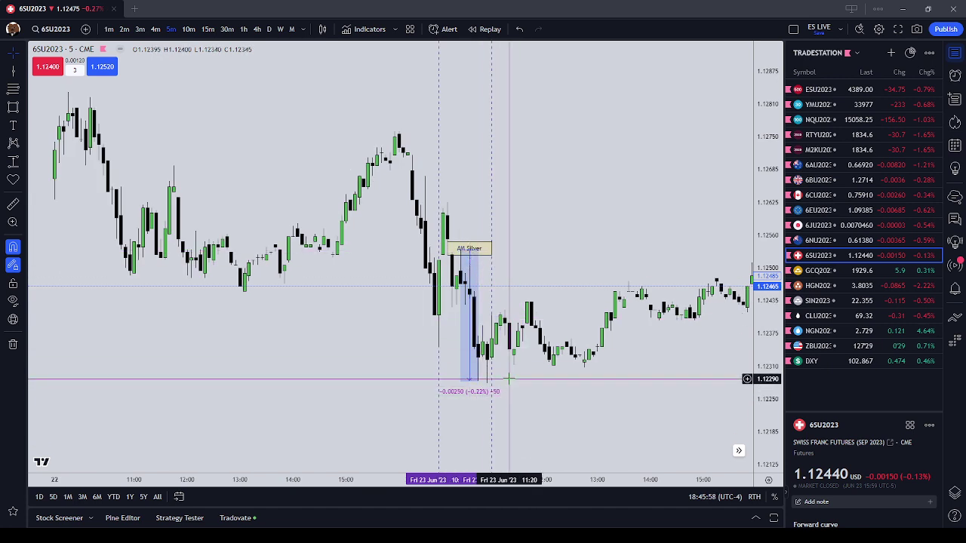
Step: Remove all drawings from the 6SU2023 chart and open the GCQ2023 chart
right_click(554, 216)
click(601, 427)
click(833, 270)
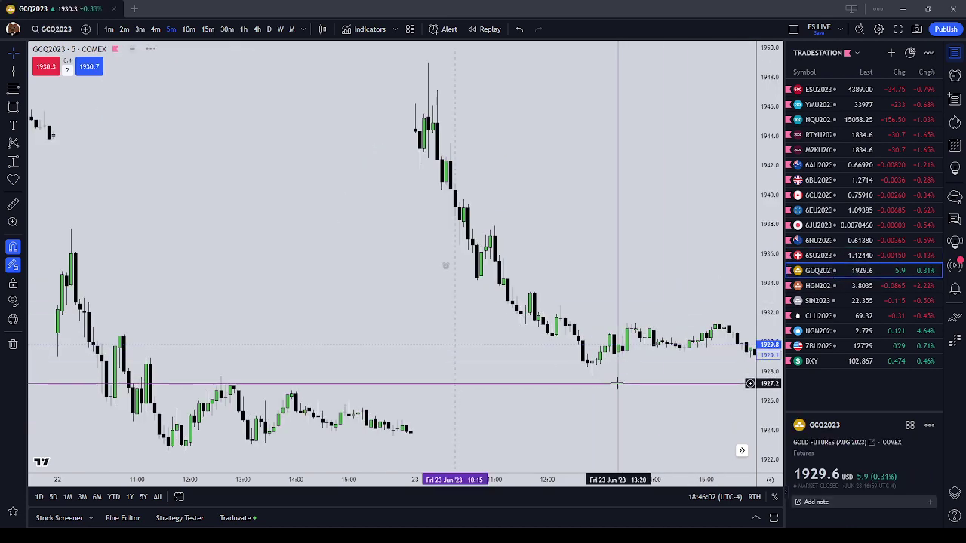
Step: Clear the existing drawings on GCQ2023 and place vertical lines at 10:00 and 11:00 on Fri 23 Jun
right_click(498, 265)
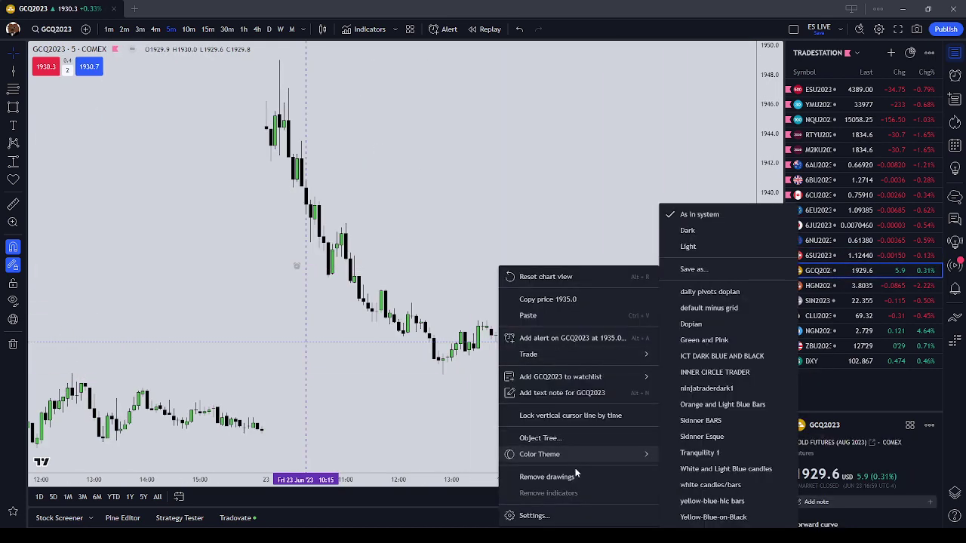
click(576, 476)
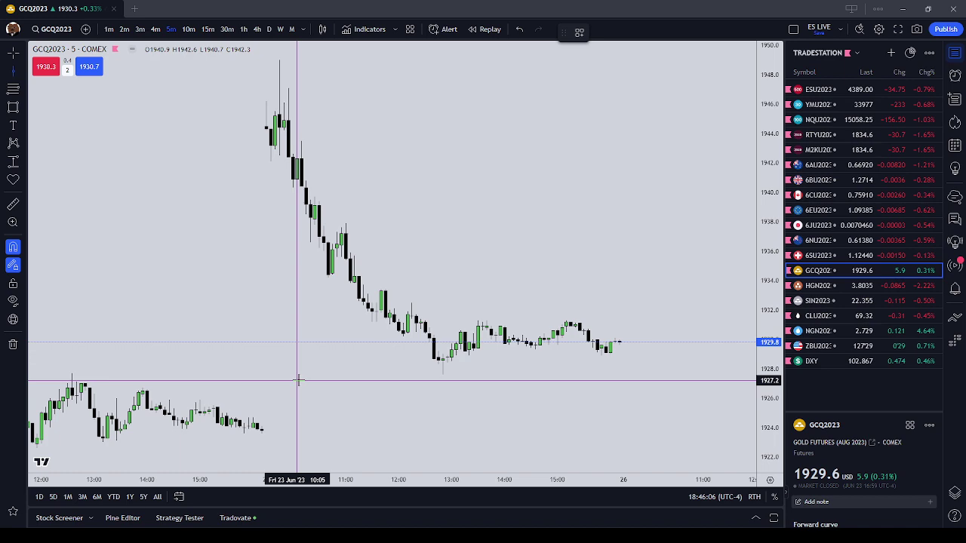
click(346, 383)
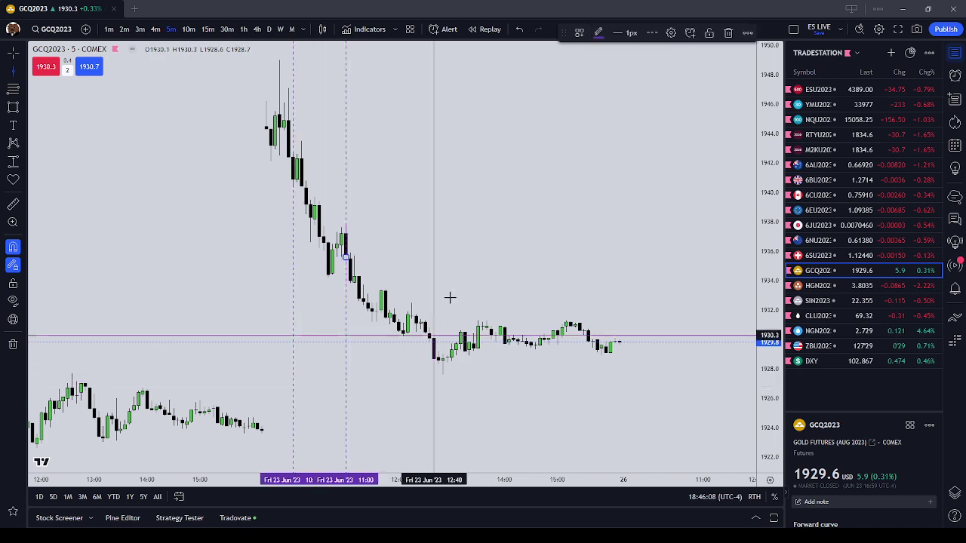
Step: Draw an AM Silver rectangle between about 1942.5 and 1944.1, ending at 11:00, and shorten its start to just before 10:00
drag(461, 230, 553, 235)
scroll(553, 235, up, 2)
drag(419, 214, 507, 336)
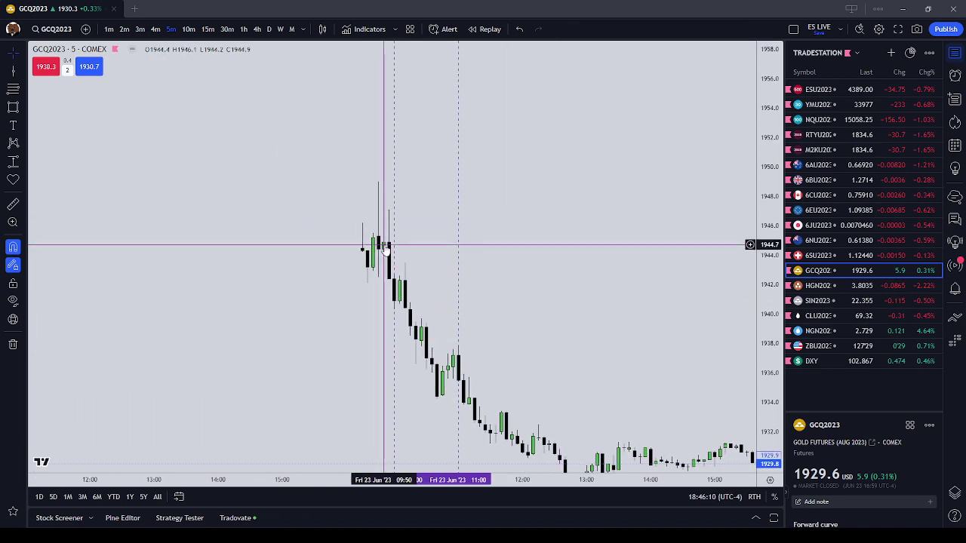
click(13, 108)
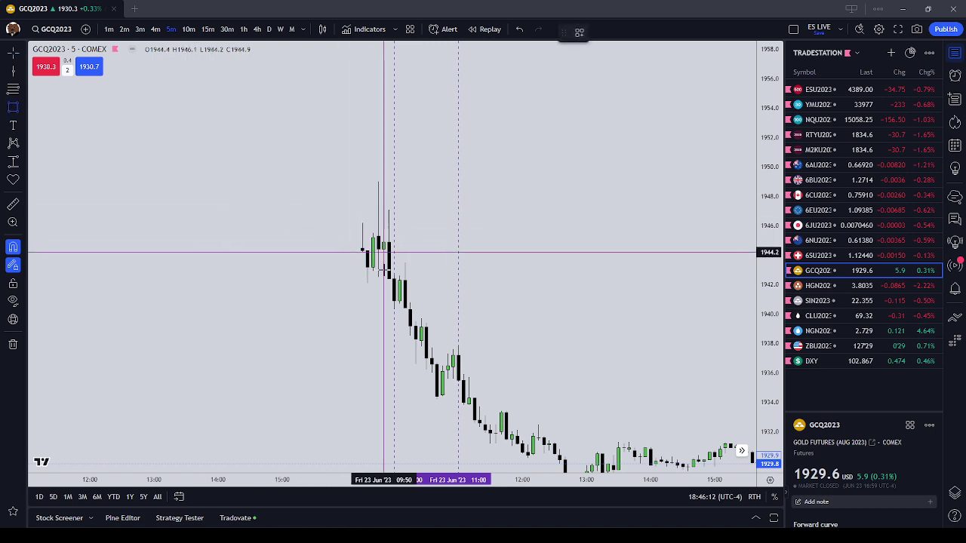
mouse_move(383, 252)
mouse_down()
mouse_move(394, 276)
mouse_move(456, 261)
mouse_up()
key(Escape)
click(580, 32)
click(591, 93)
scroll(518, 267, down, 3)
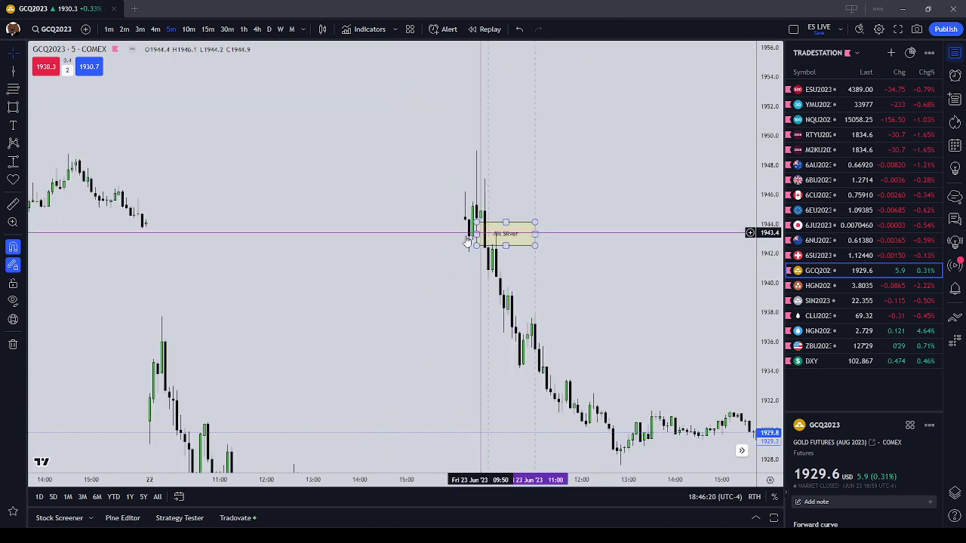
click(485, 237)
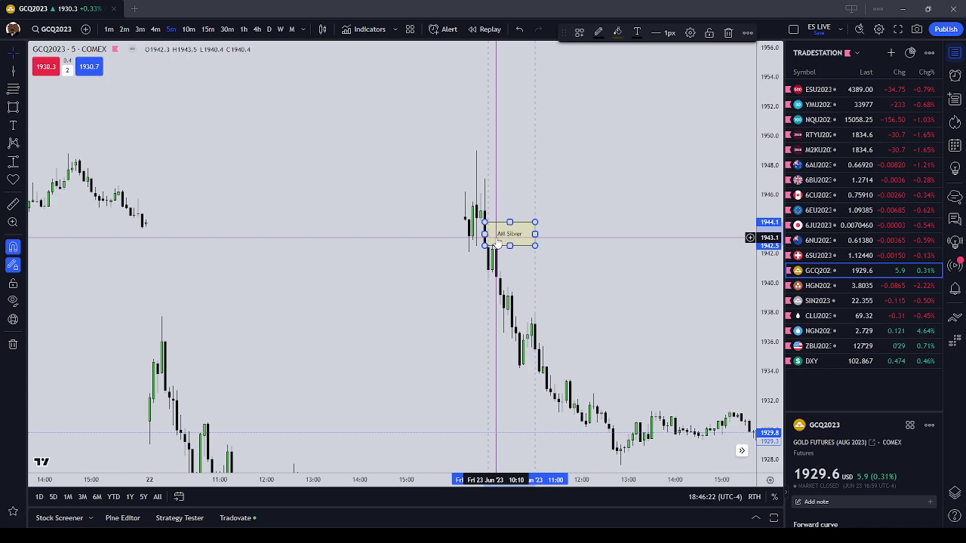
Step: Measure the price range from 1943.5 at 10:10 inside the AM Silver box down to the 12:50 low at 1927.6
drag(558, 263, 530, 263)
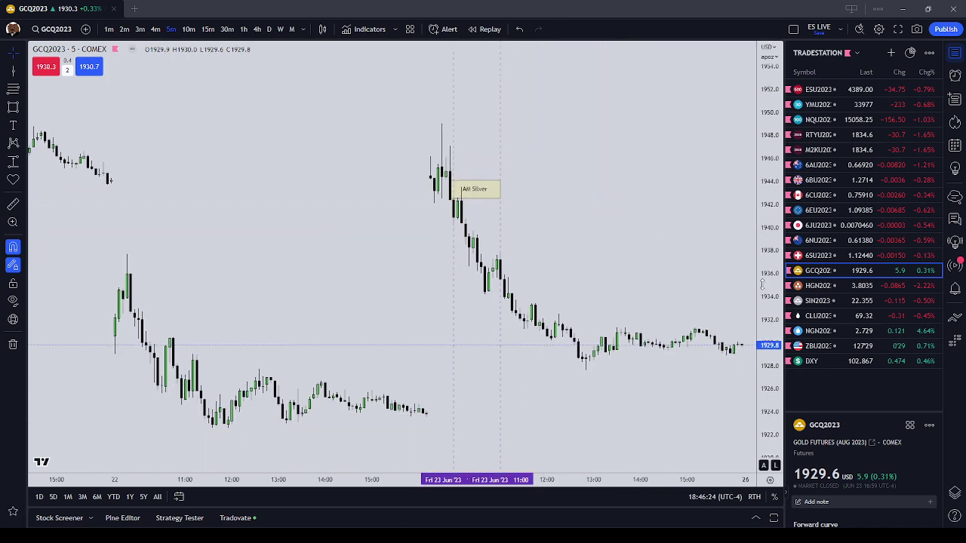
drag(667, 248, 593, 248)
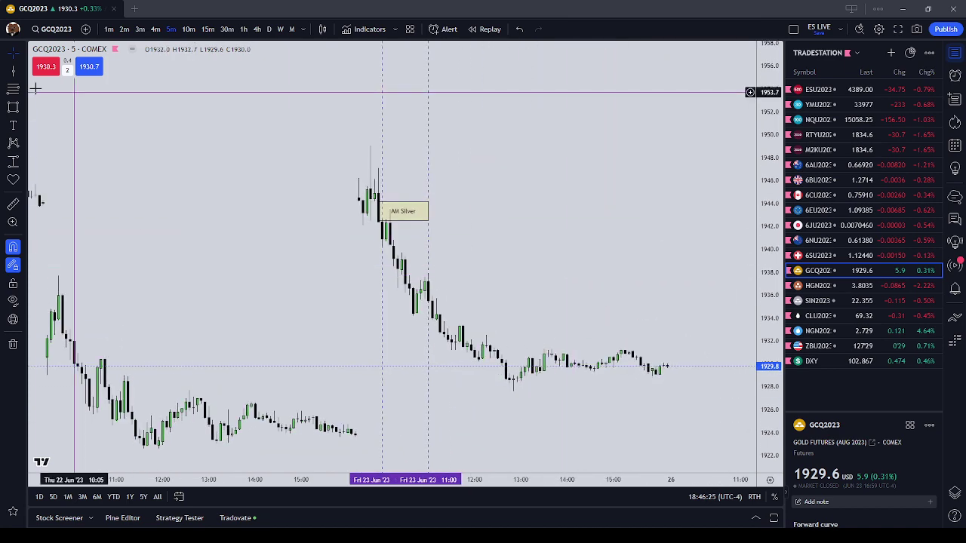
click(390, 211)
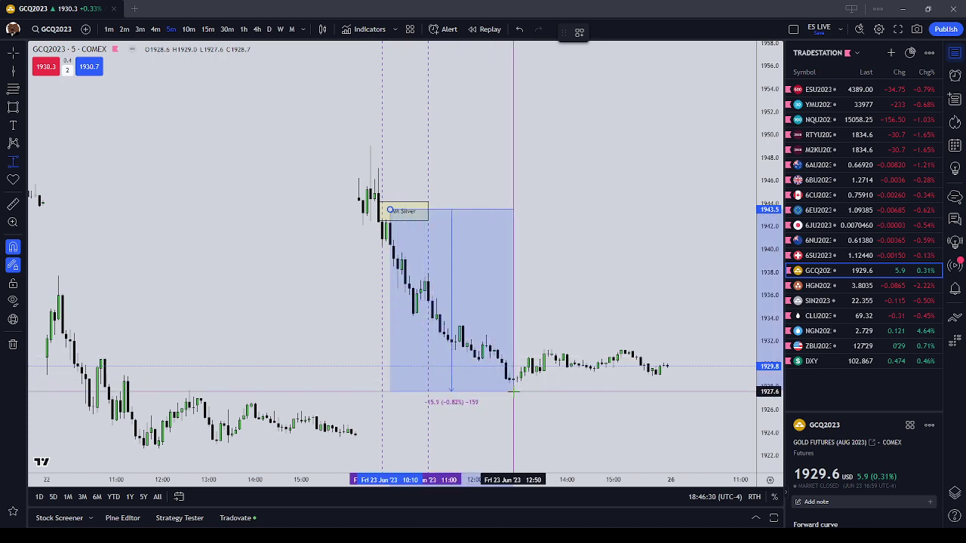
click(513, 390)
key(Escape)
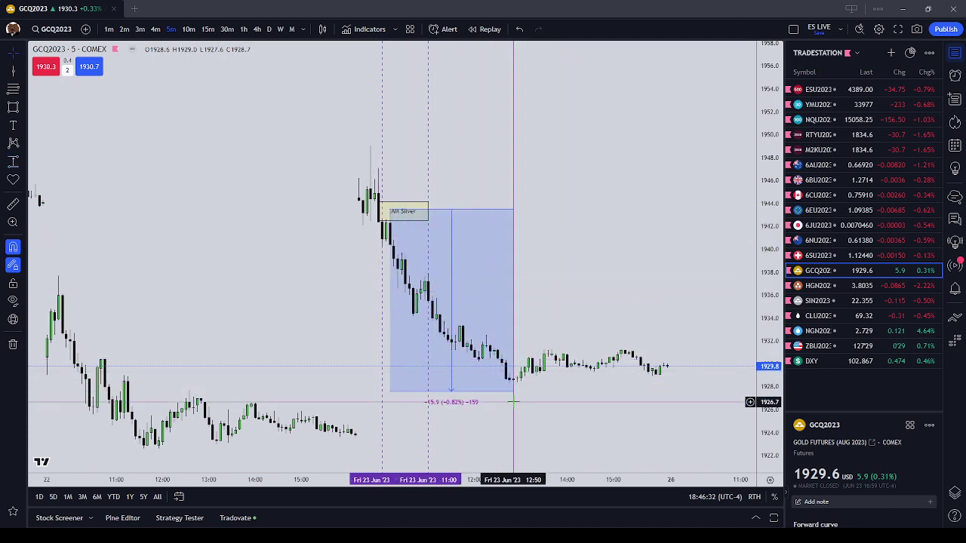
Step: Draw a Fibonacci retracement across the opening gap, from the 22 June close at 1924.1 to 1942.9 at 09:40 on 23 June
drag(526, 389, 488, 331)
scroll(480, 322, down, 4)
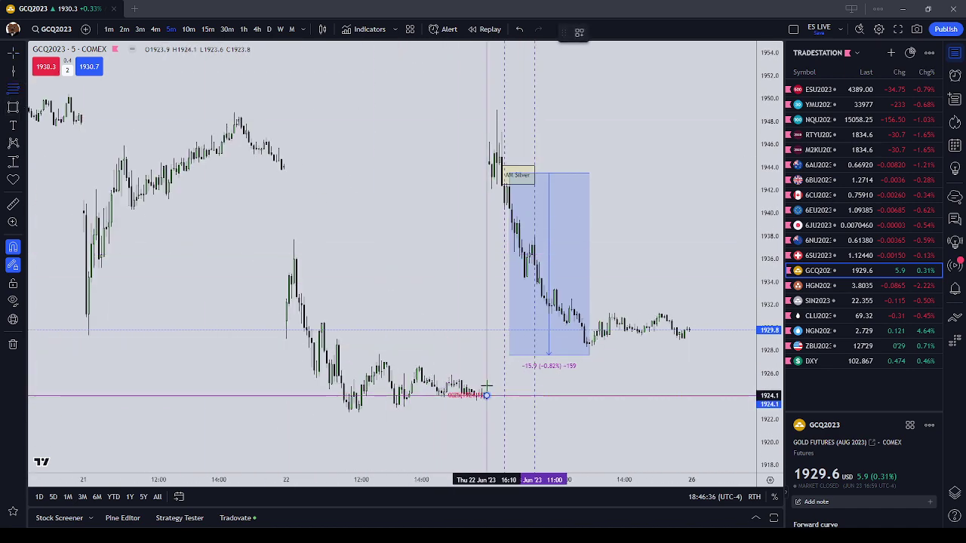
click(492, 191)
drag(416, 275, 426, 293)
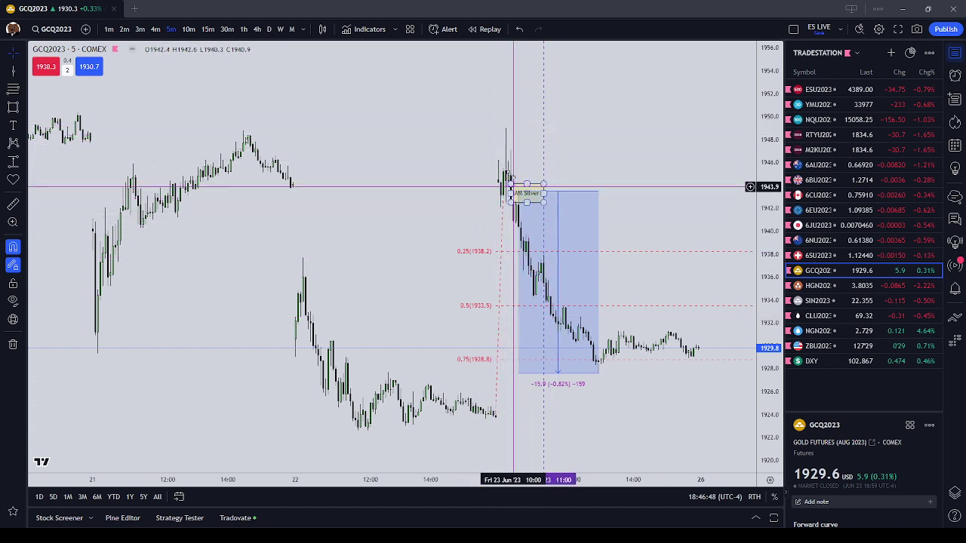
click(513, 201)
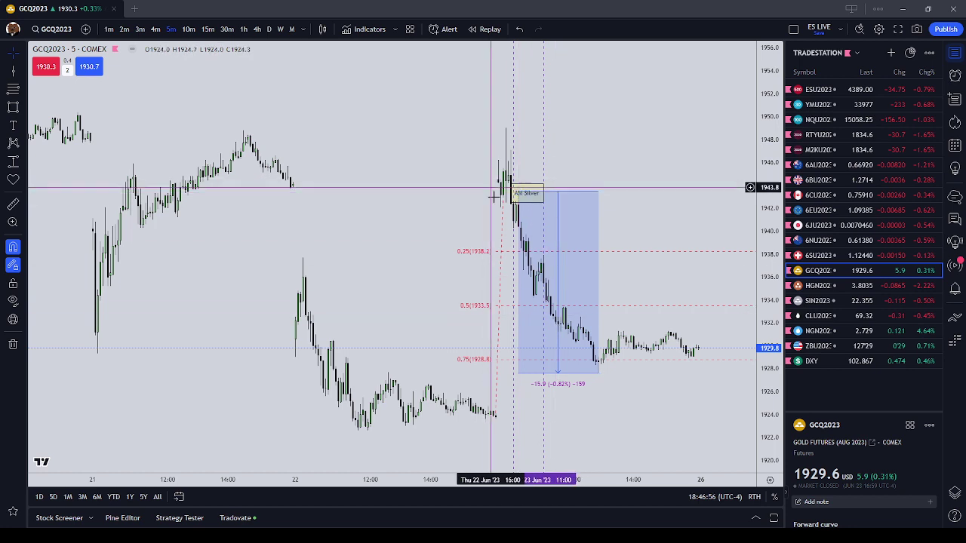
Step: Delete the retracement and all remaining drawings on GCQ2023, and open the HGN2023 chart
click(513, 367)
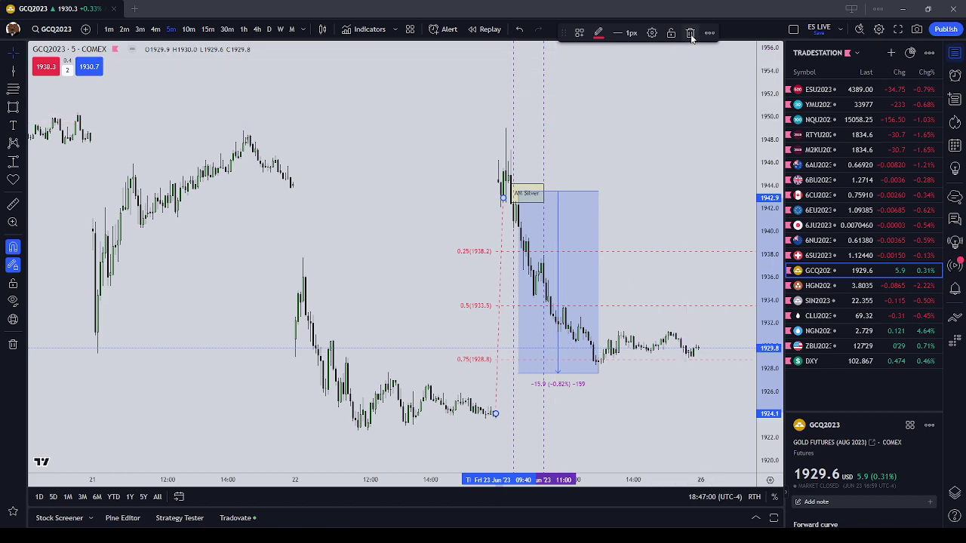
key(Delete)
right_click(638, 125)
click(688, 341)
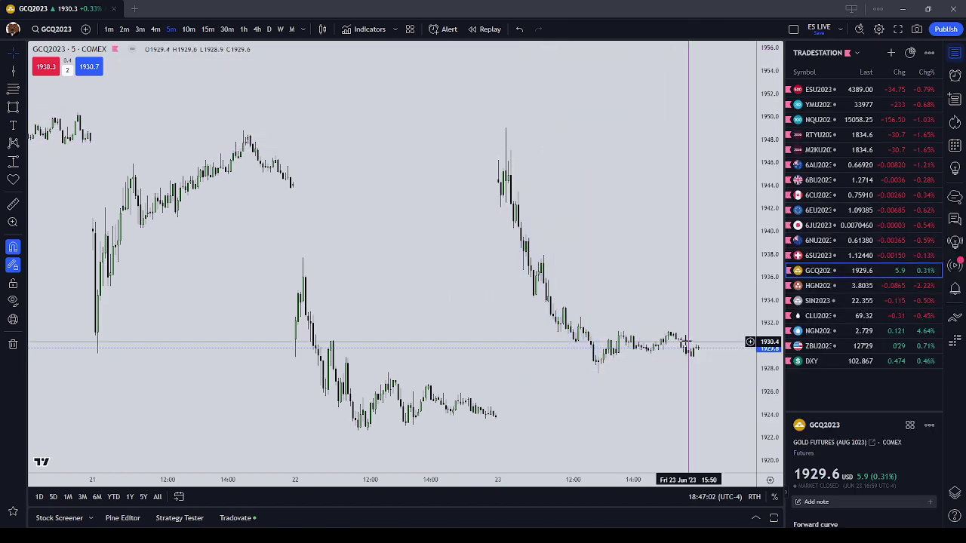
click(875, 286)
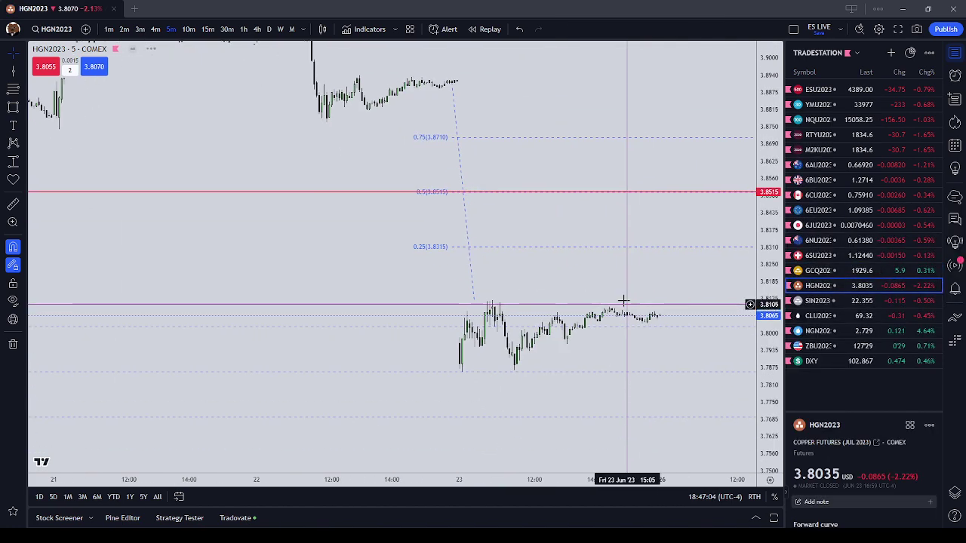
Step: Remove the existing drawings from the HGN2023 chart and place vertical lines at 10:00 and 11:00 on 23 June
right_click(537, 270)
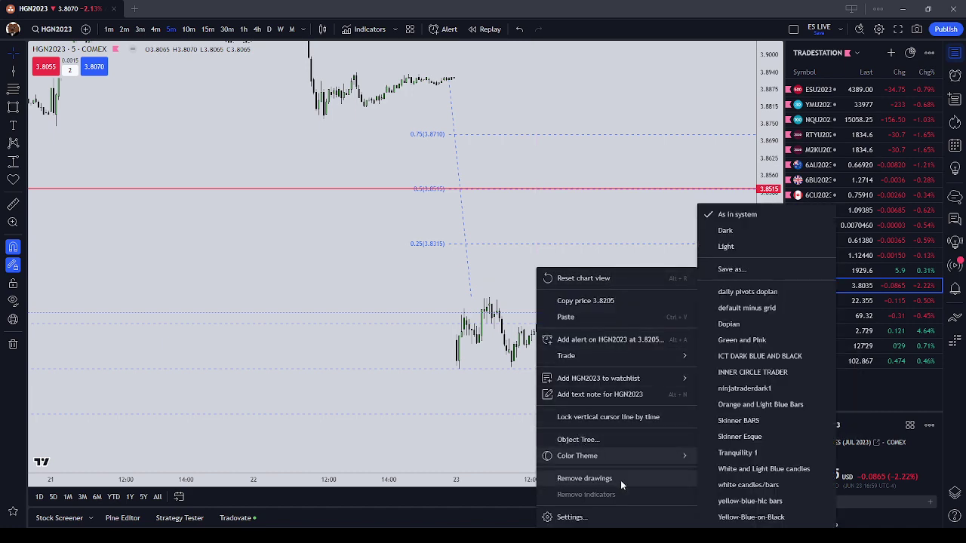
click(623, 481)
scroll(656, 400, down, 2)
drag(769, 404, 621, 164)
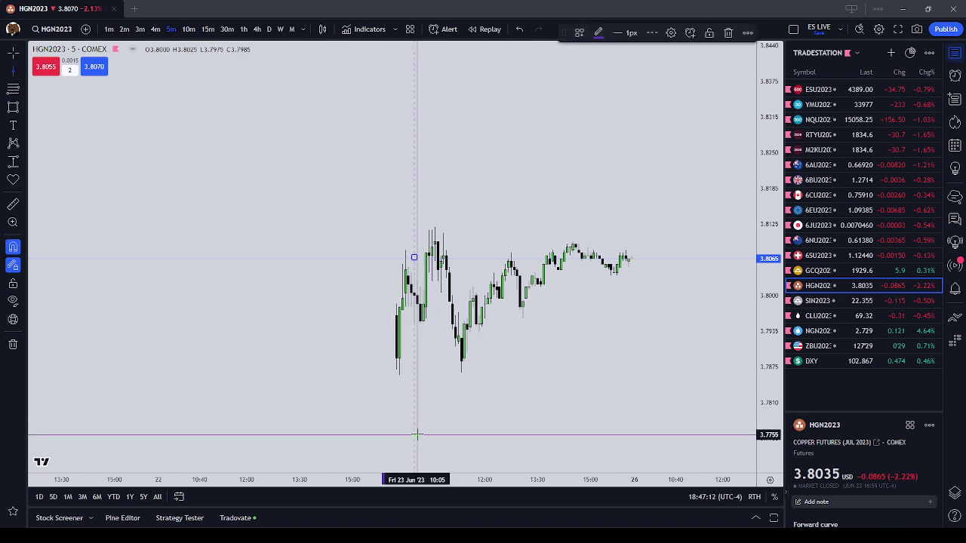
click(450, 436)
click(561, 404)
scroll(567, 405, up, 3)
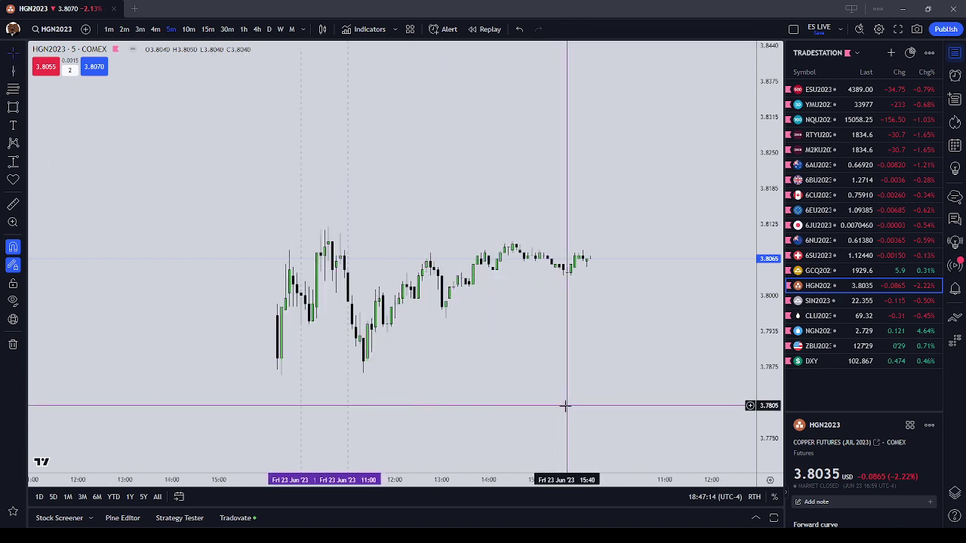
Step: Switch the HGN2023 chart to the 3-minute timeframe and bring the 23 June 10:00–11:00 window into view
drag(529, 401, 621, 384)
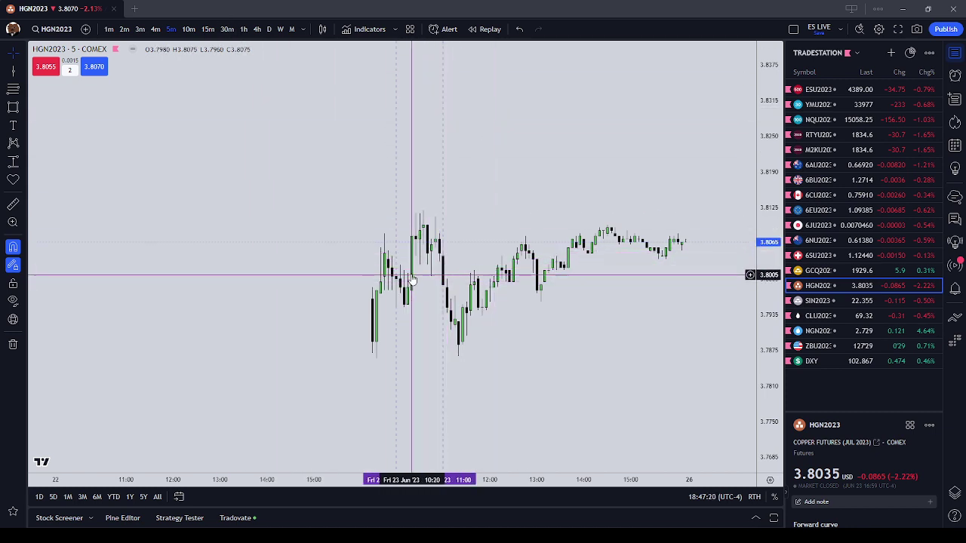
click(443, 241)
drag(464, 242, 477, 261)
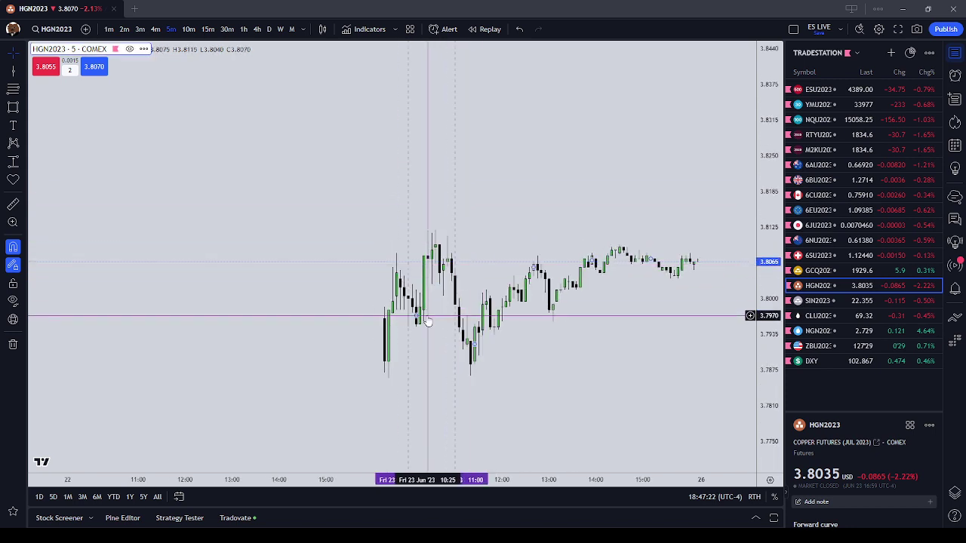
click(155, 28)
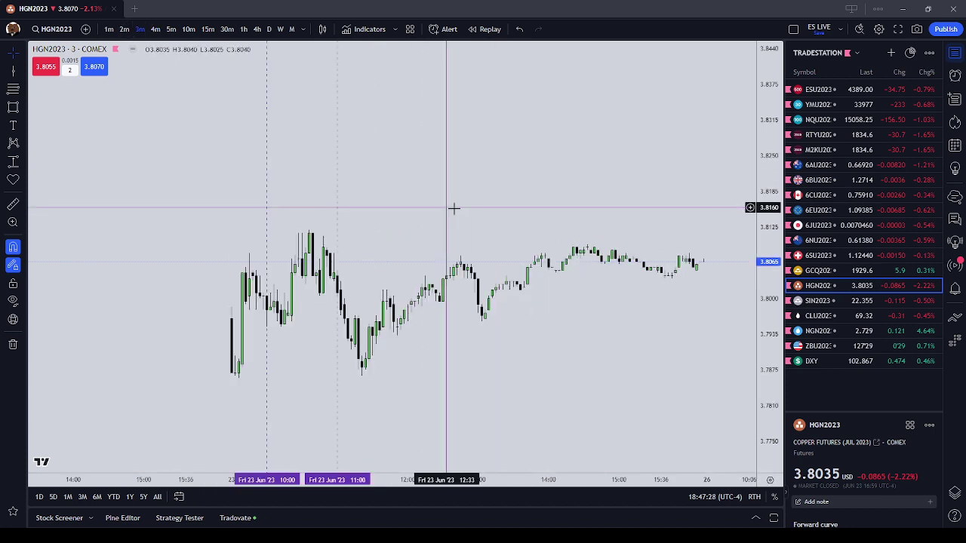
drag(444, 207, 557, 209)
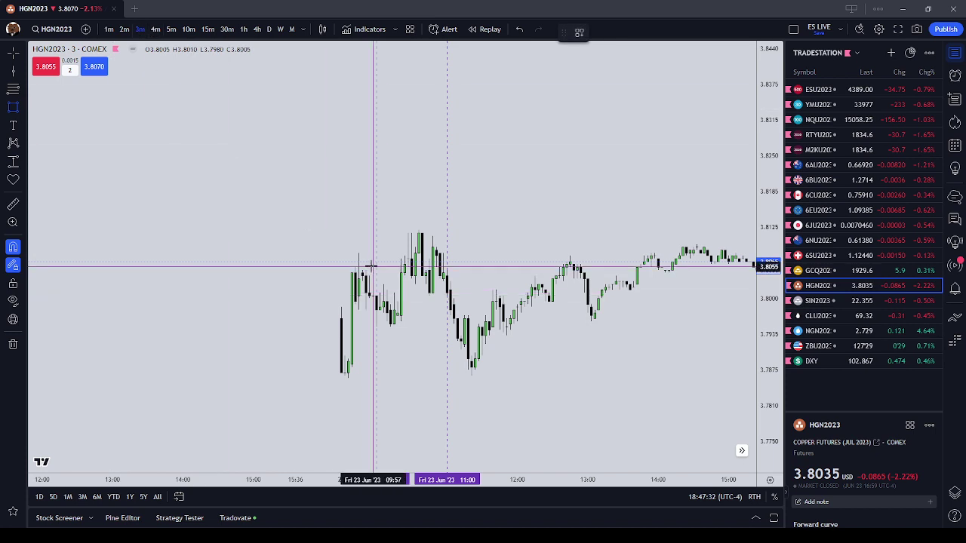
Step: Draw a rectangle between about 3.8050 and 3.8080 from 10:36 to just past 11:00 and apply the AM SILVER template
click(426, 269)
click(458, 253)
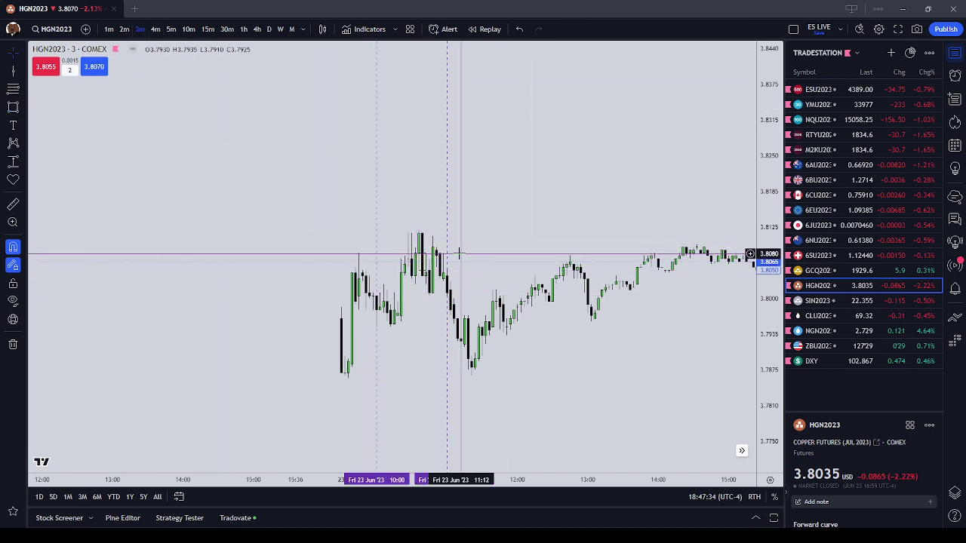
drag(428, 262, 440, 263)
click(450, 262)
click(578, 35)
click(595, 86)
right_click(531, 113)
click(531, 113)
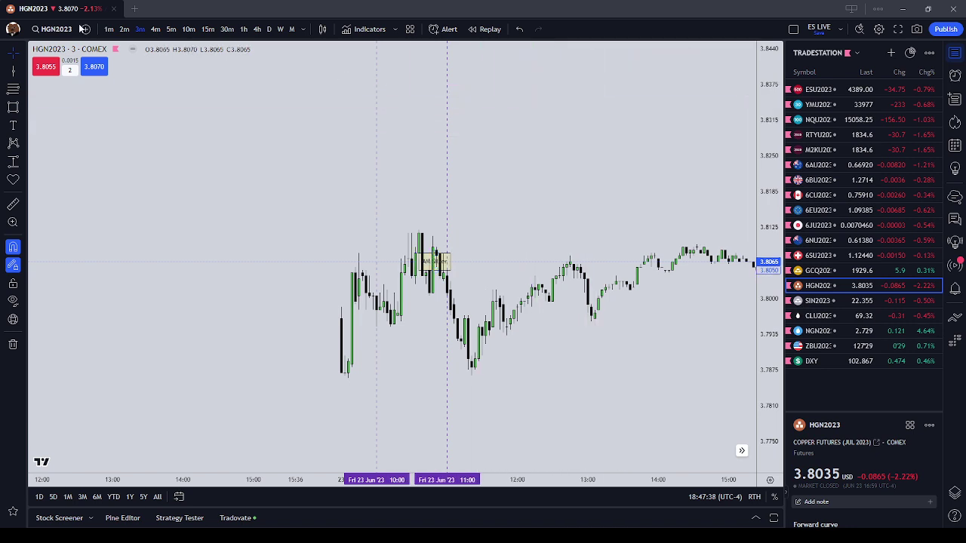
Step: Measure the price range from 3.8080 at 10:36 inside the AM Silver box down to the 11:21 low at 3.7865
shift+click(419, 253)
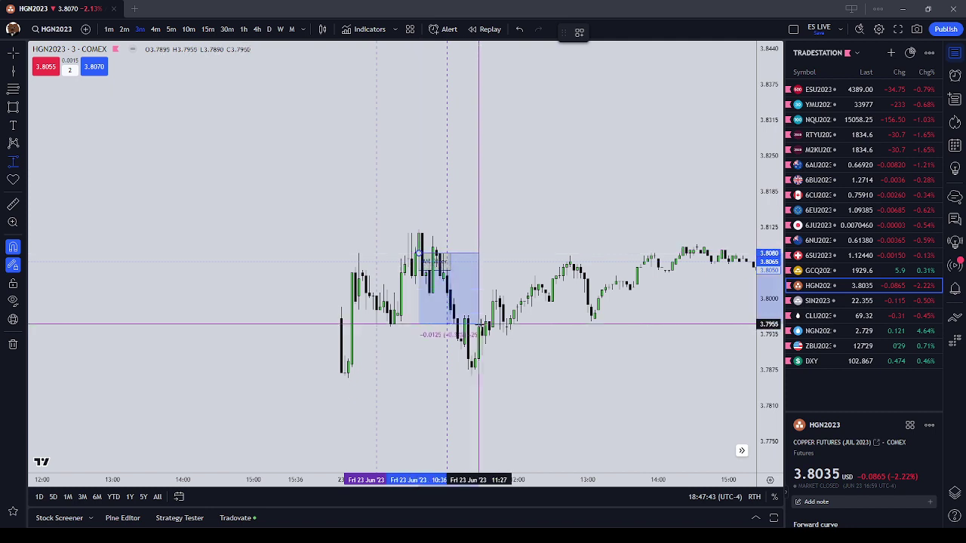
click(472, 377)
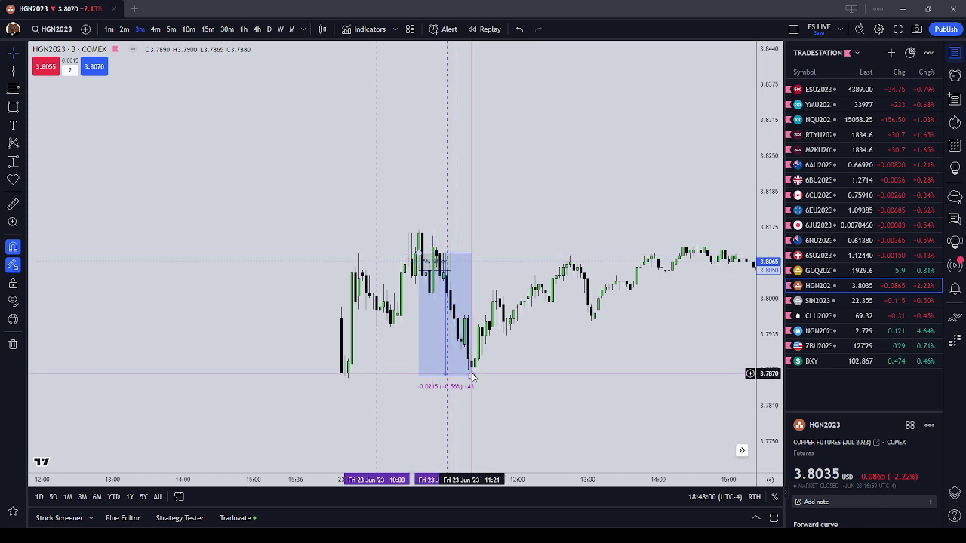
drag(355, 329, 363, 354)
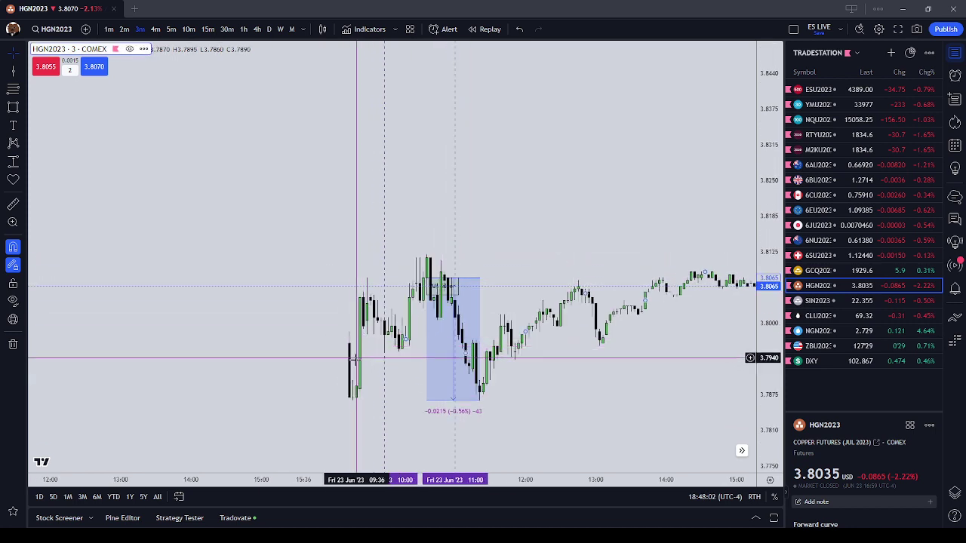
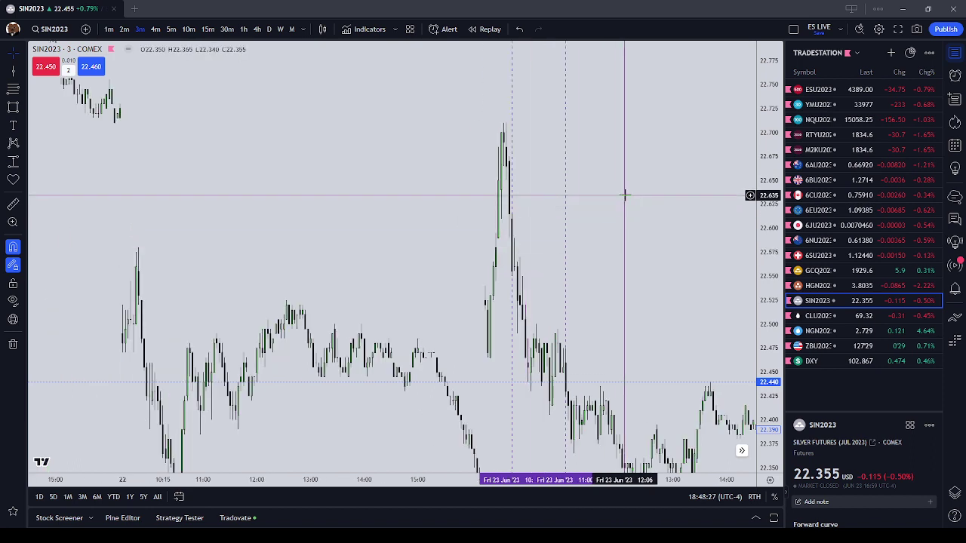
Step: Set the SIN2023 chart to 30 minutes and draw a Fibonacci retracement across the 21–22 June gap, from about 22.710 to 22.580
click(229, 30)
drag(666, 212, 68, 229)
drag(485, 253, 491, 209)
click(13, 89)
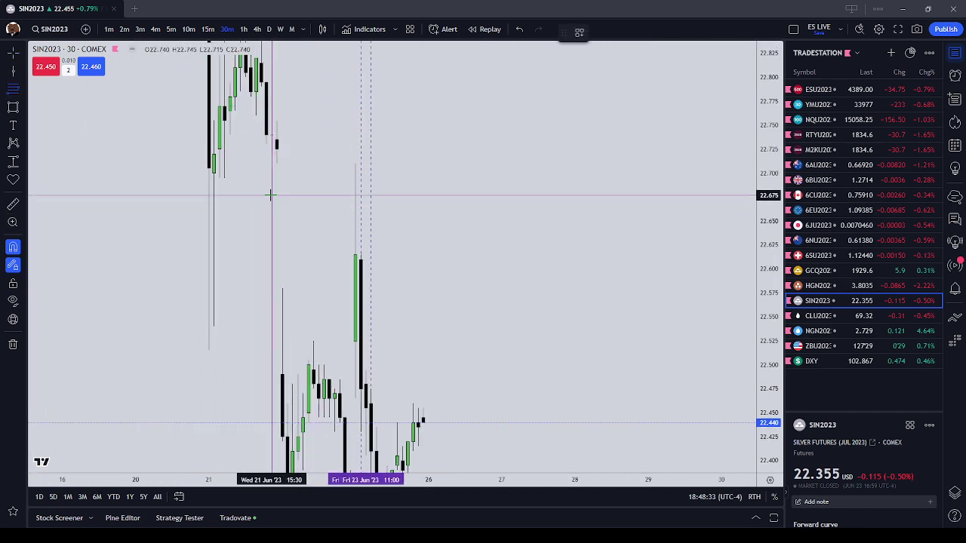
click(276, 163)
click(283, 285)
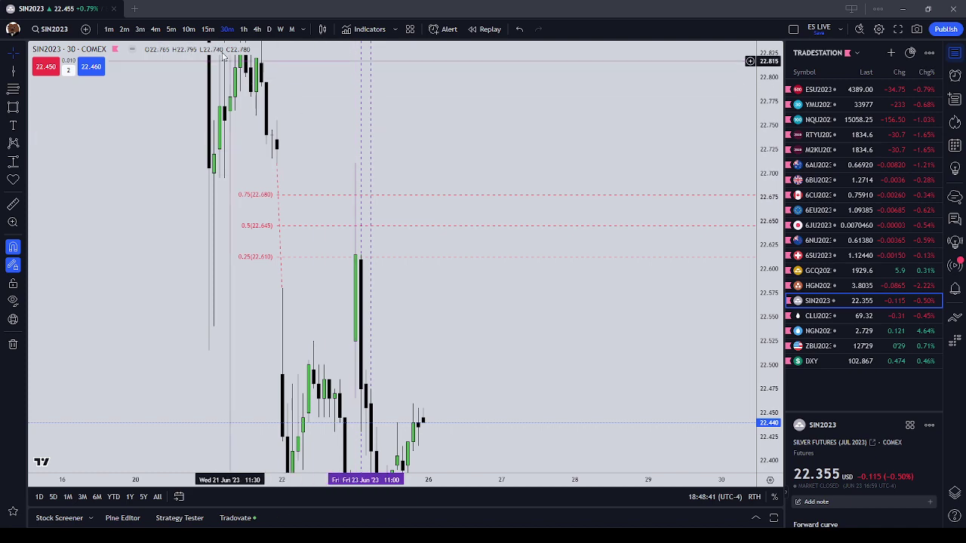
Step: Switch SIN2023 to the 10-minute timeframe and re-anchor the retracement from 22.715 at the 21 June close to 22.580 at 09:40 on 22 June
click(207, 29)
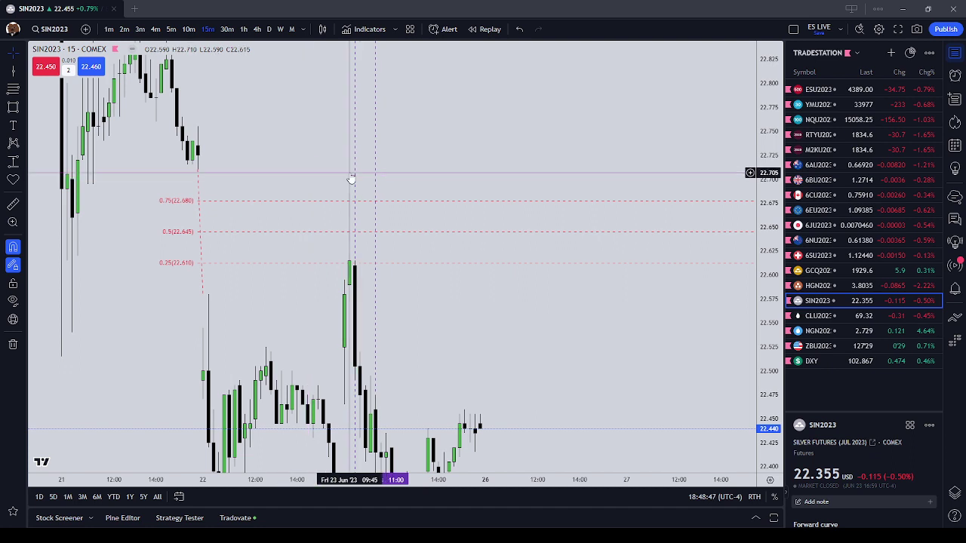
drag(452, 423, 446, 391)
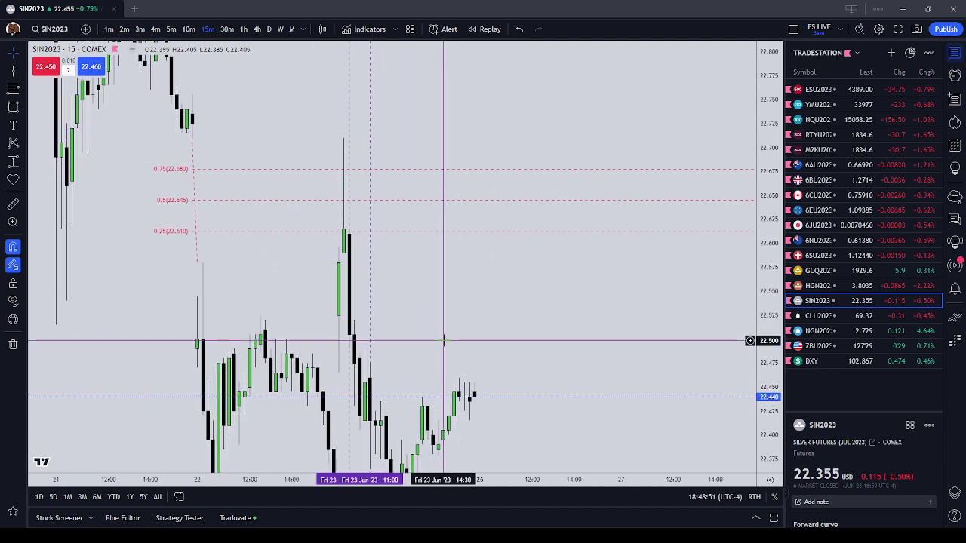
click(189, 29)
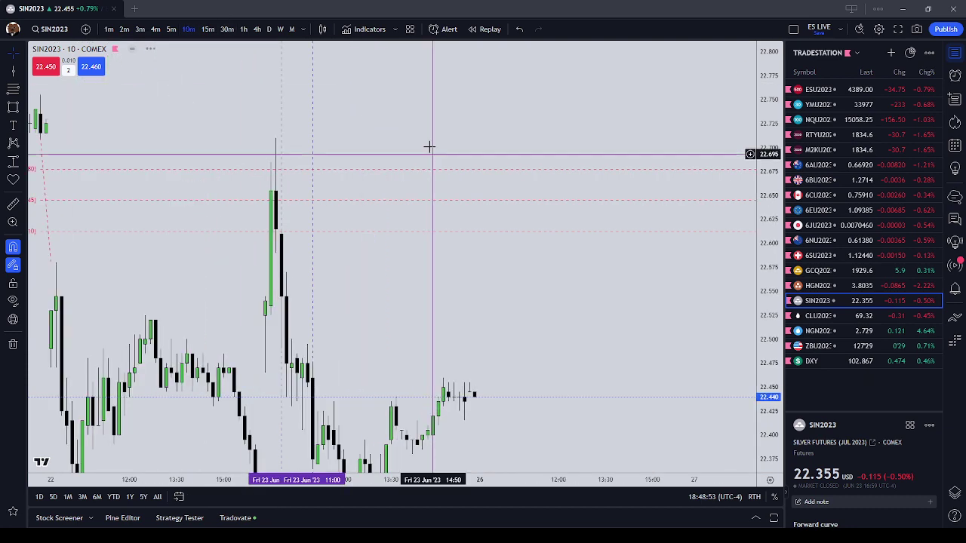
drag(424, 144, 558, 158)
drag(176, 150, 182, 152)
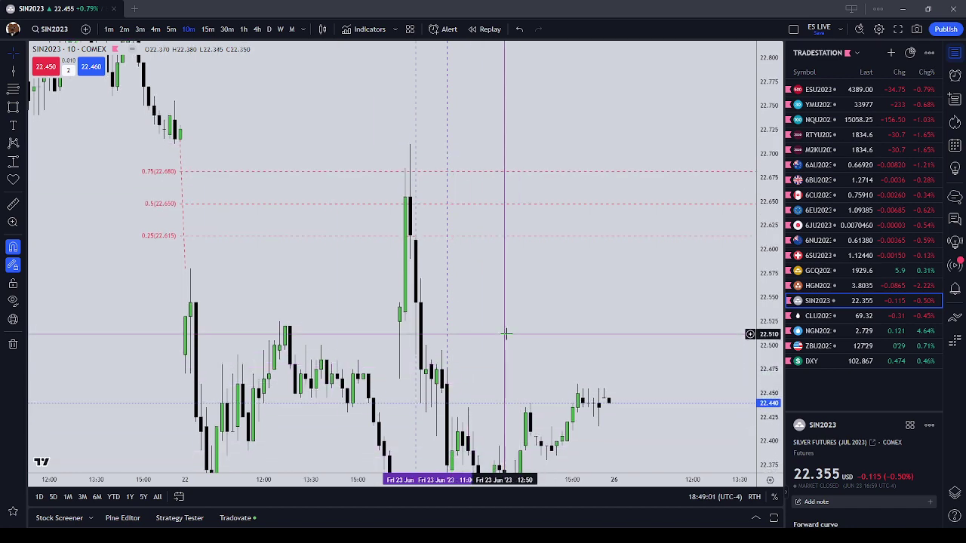
scroll(505, 334, up, 2)
drag(494, 339, 608, 298)
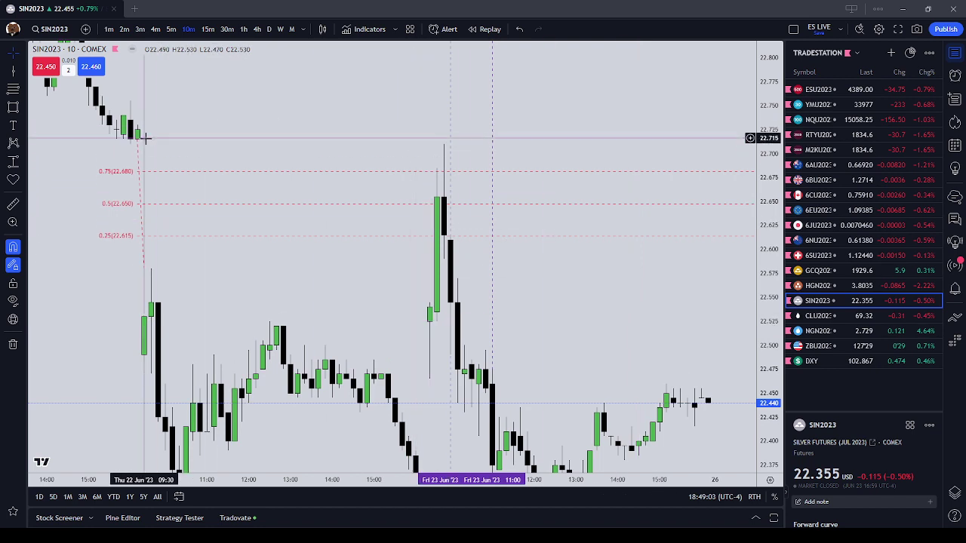
drag(144, 269, 150, 269)
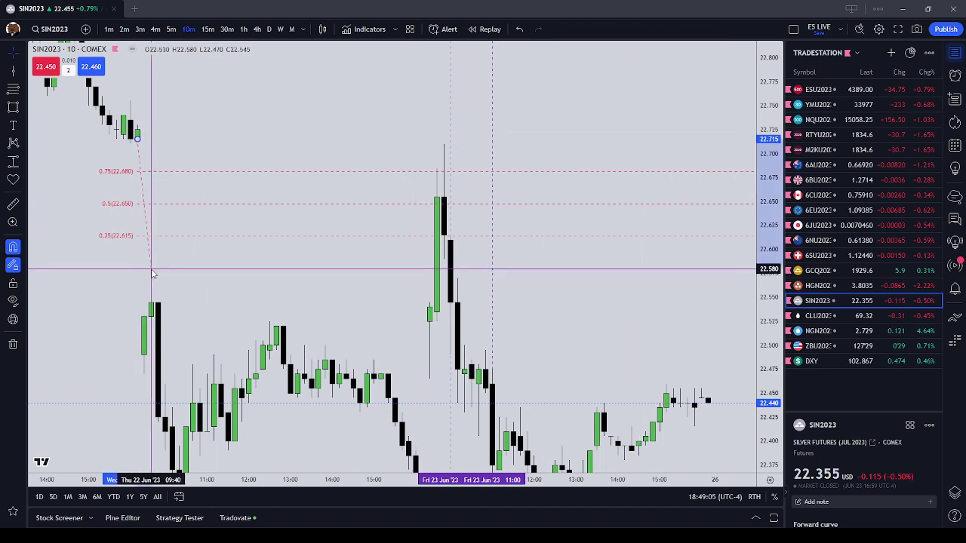
click(430, 180)
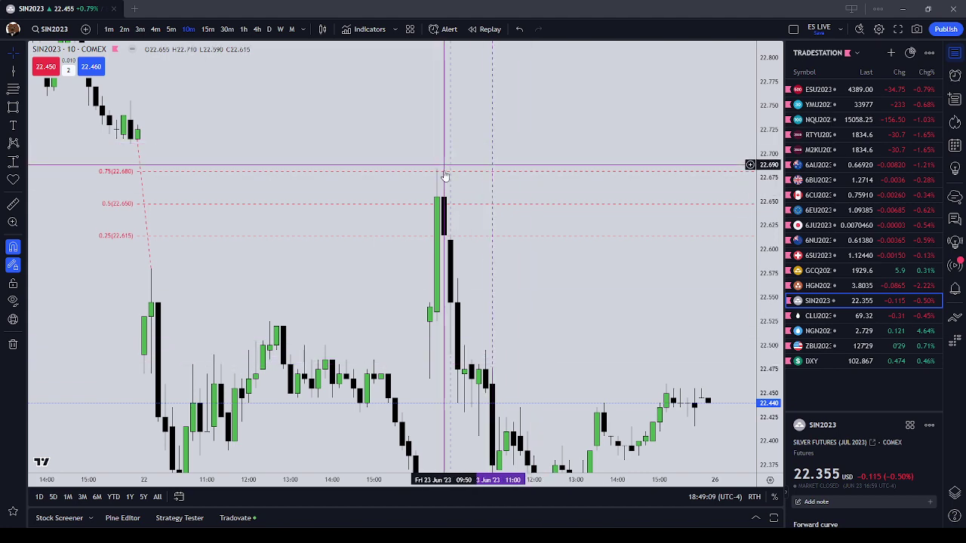
Step: Return the SIN2023 chart to the 3-minute timeframe, centred on the 23 June 10:00–11:00 window
click(140, 29)
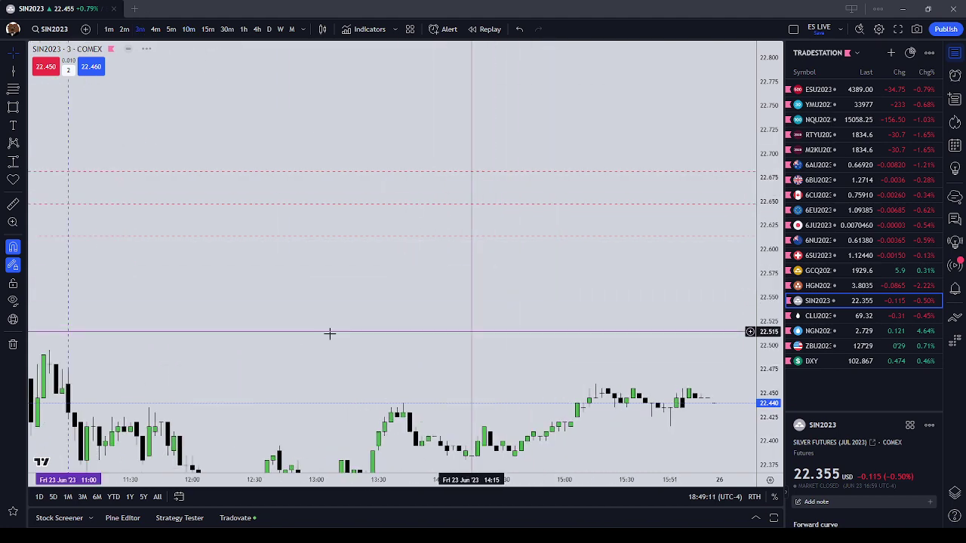
drag(656, 320, 662, 320)
drag(594, 369, 555, 281)
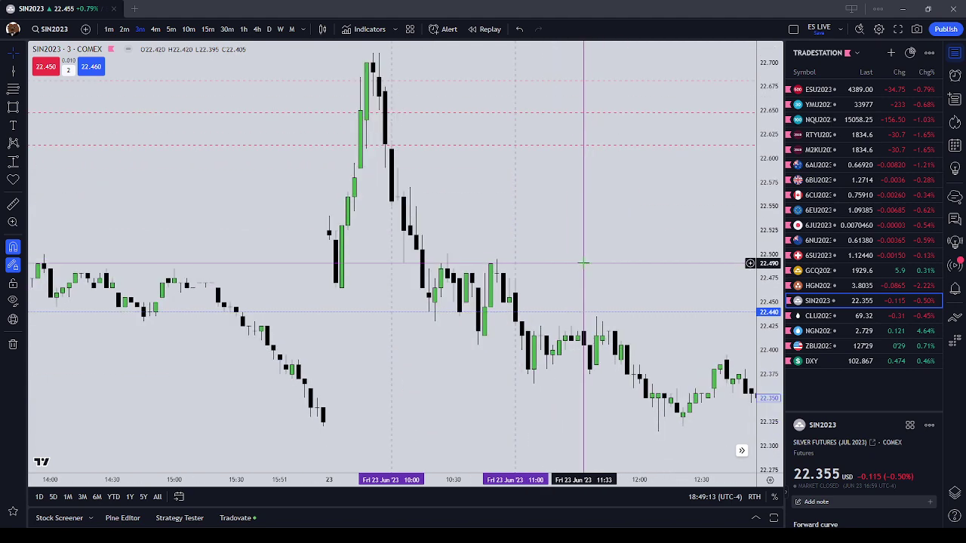
scroll(562, 276, up, 2)
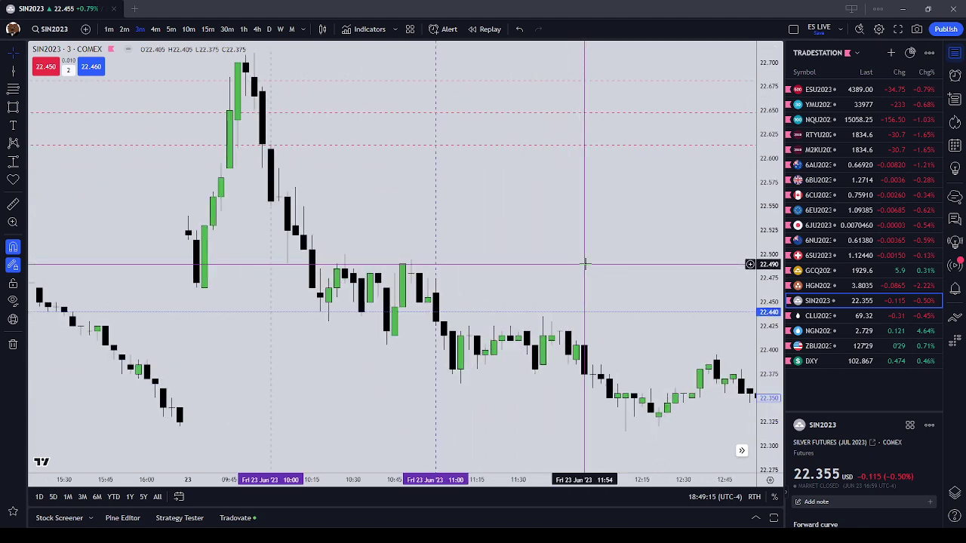
Step: Draw a rectangle between 22.485 and 22.505 from 10:12 to 11:00 and apply the AM SILVER template
click(13, 107)
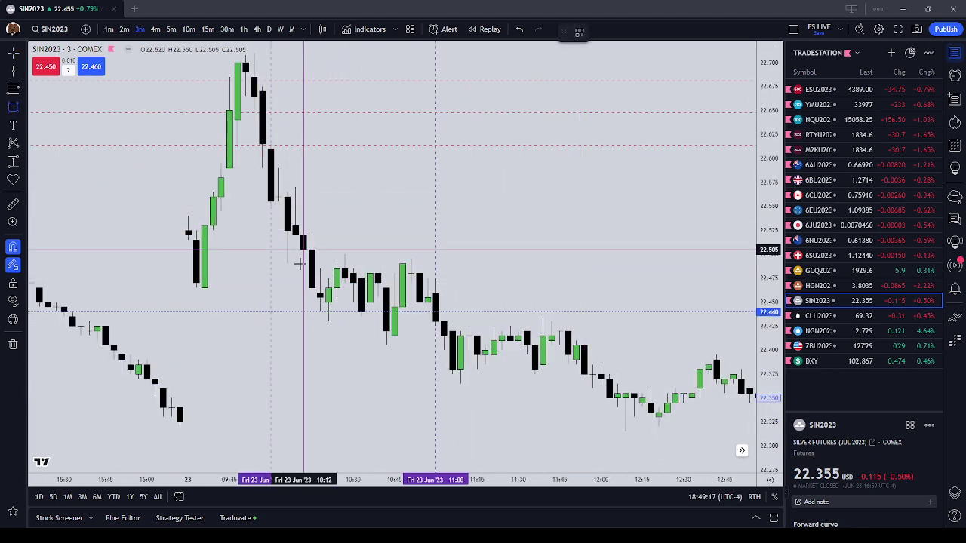
click(301, 261)
mouse_move(413, 265)
mouse_down()
mouse_move(431, 270)
mouse_move(320, 270)
mouse_move(435, 260)
mouse_up()
click(579, 32)
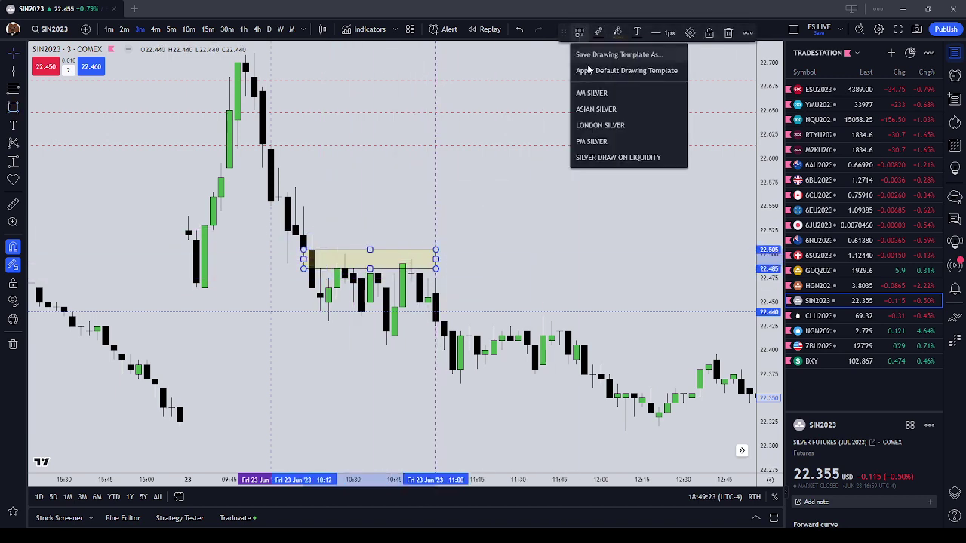
click(596, 100)
right_click(578, 224)
Step: Measure the price range from 22.505 at 10:12 to the low just after 11:00, and extend it to 22.315 at 12:09
drag(495, 209, 490, 181)
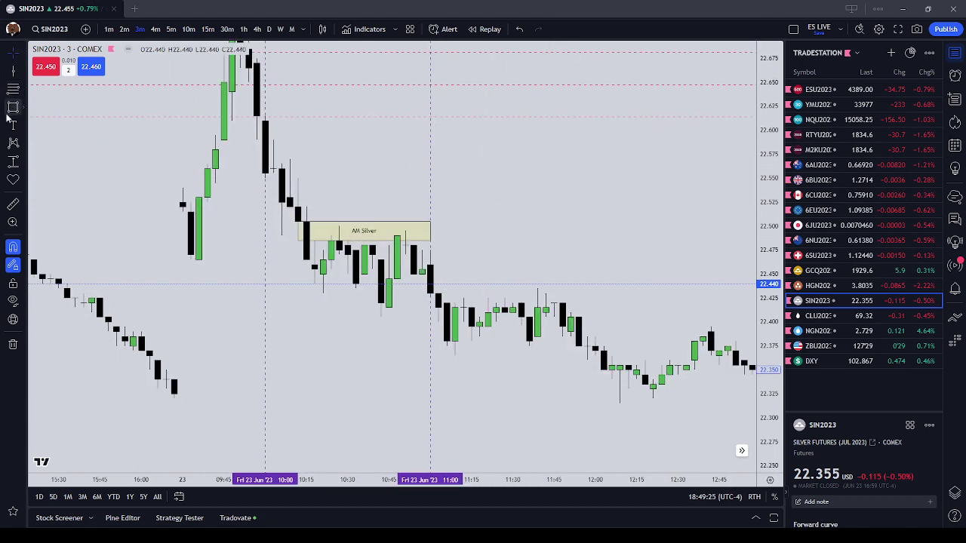
shift+click(294, 230)
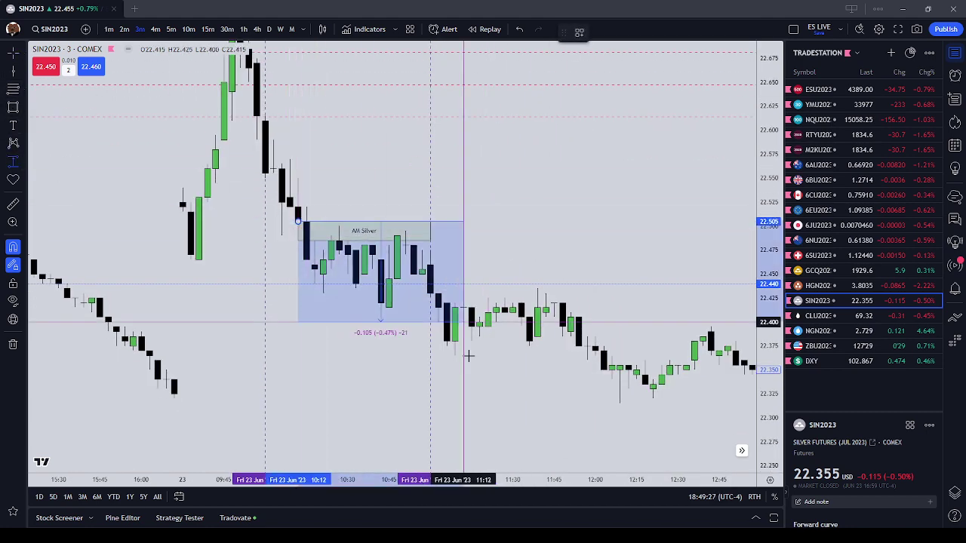
click(455, 352)
scroll(528, 206, down, 1)
scroll(527, 207, down, 1)
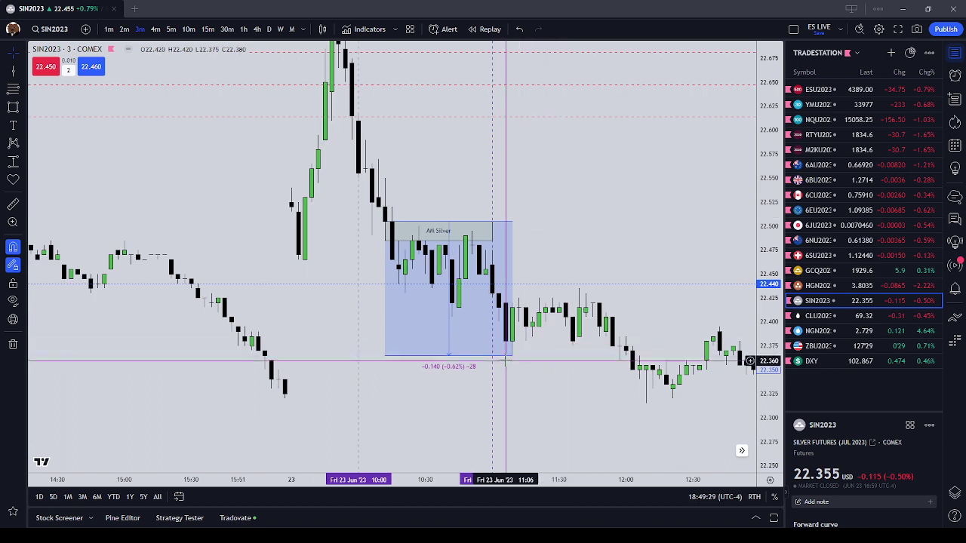
drag(513, 356, 659, 423)
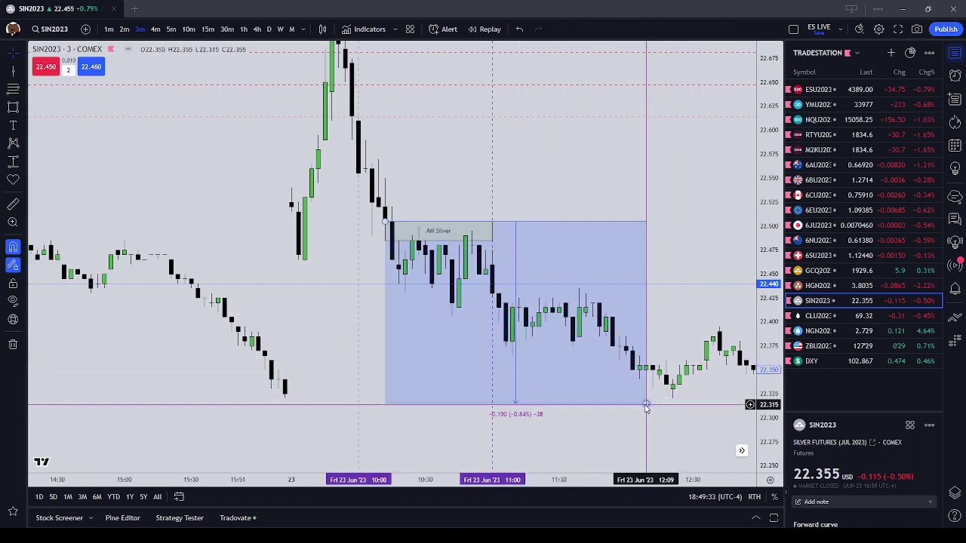
click(645, 405)
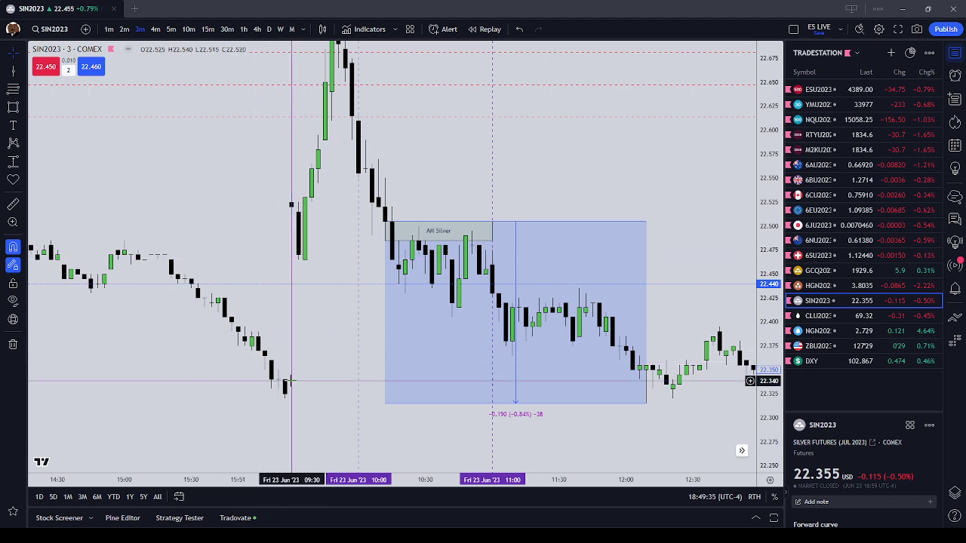
Step: Remove all drawings from the SIN2023 chart after reviewing its 22 and 23 June sessions
scroll(284, 382, up, 1)
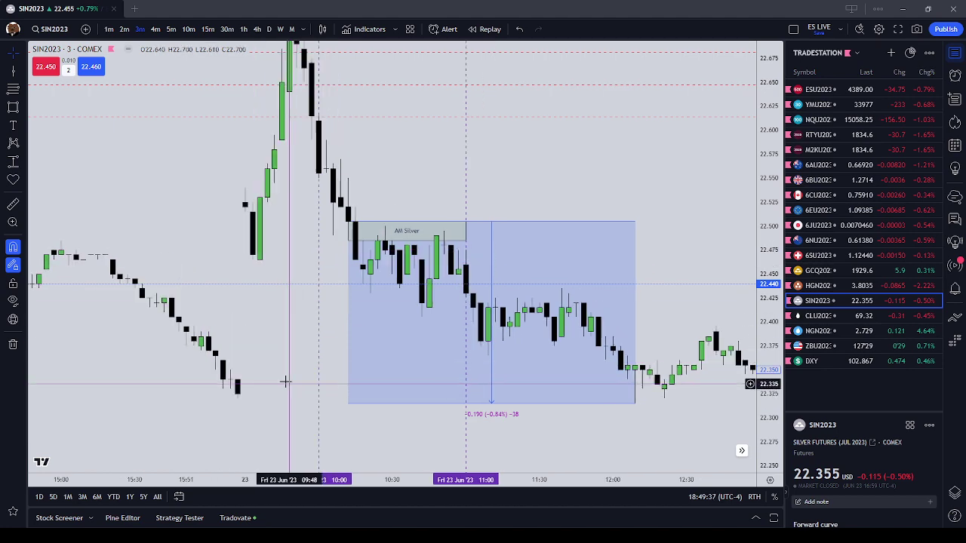
scroll(254, 380, down, 2)
drag(324, 190, 352, 227)
scroll(354, 227, down, 8)
drag(478, 73, 382, 65)
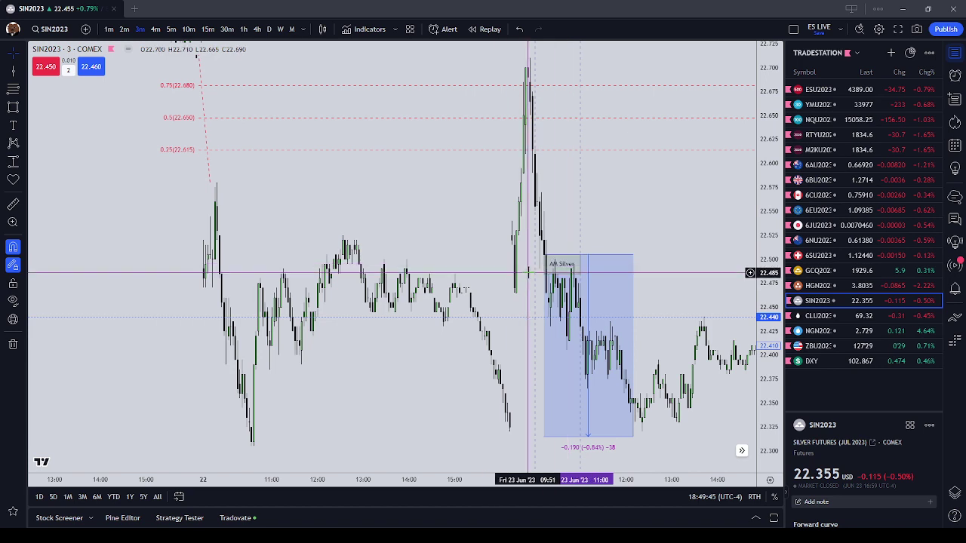
right_click(648, 279)
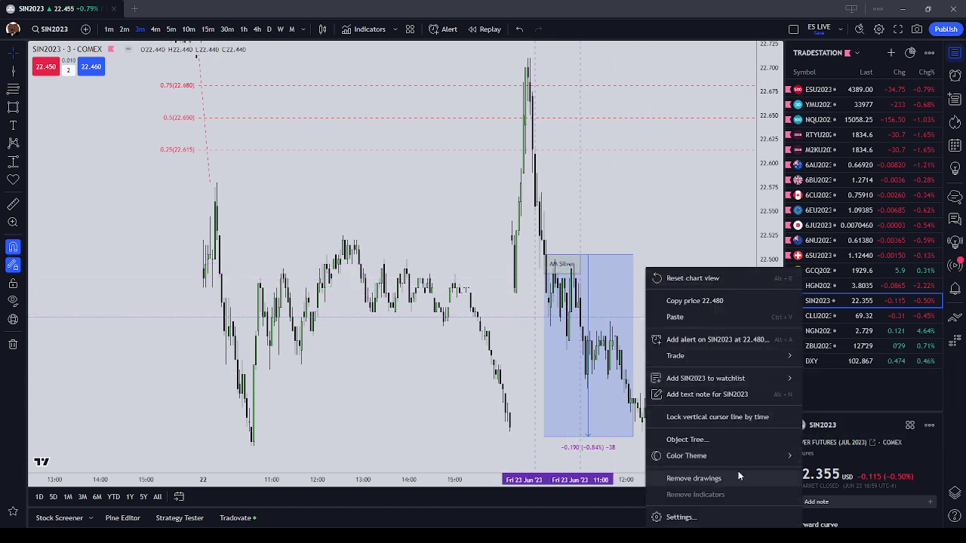
click(737, 471)
Step: Switch to the CLU2023 chart and frame the 23 June session together with the previous close
click(818, 315)
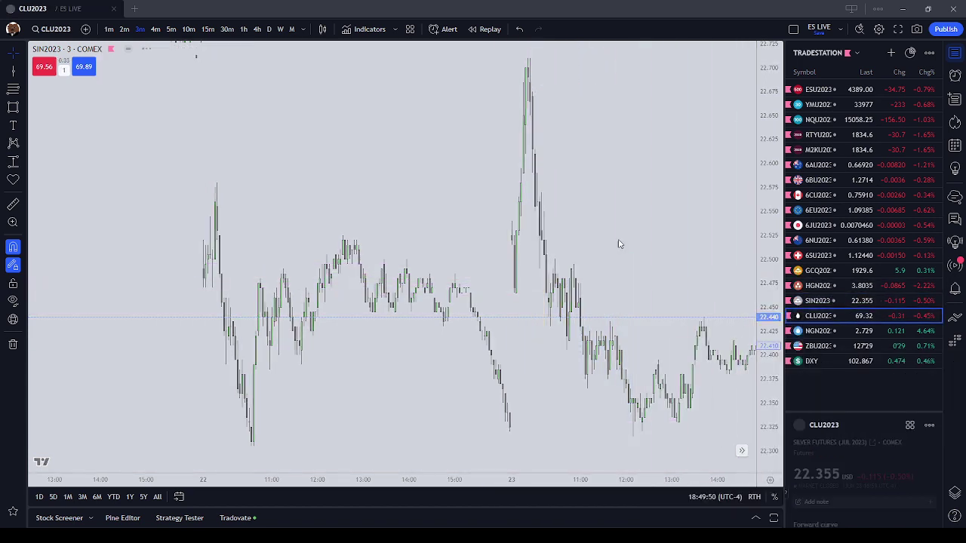
scroll(612, 302, up, 4)
scroll(608, 362, down, 4)
drag(611, 412, 596, 275)
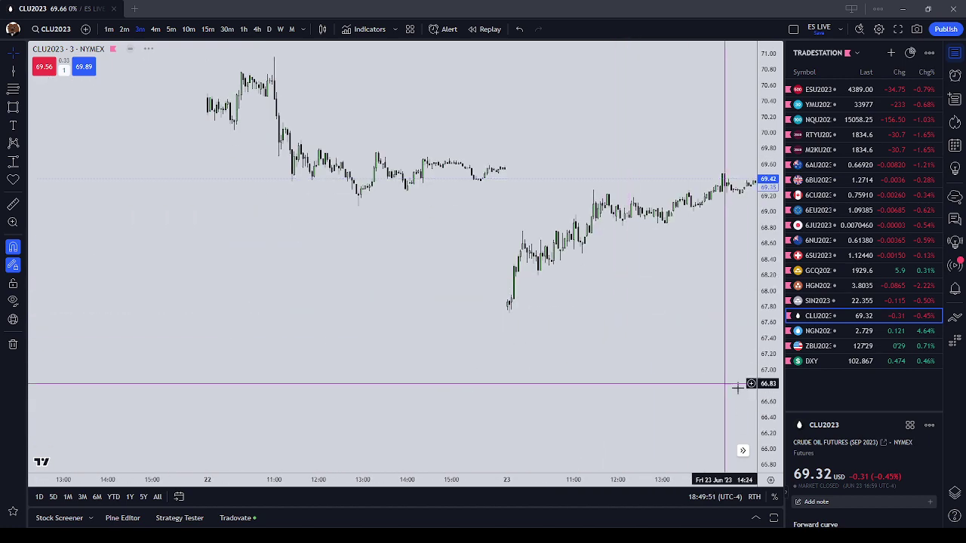
drag(779, 398, 772, 200)
scroll(541, 332, up, 3)
drag(679, 293, 652, 339)
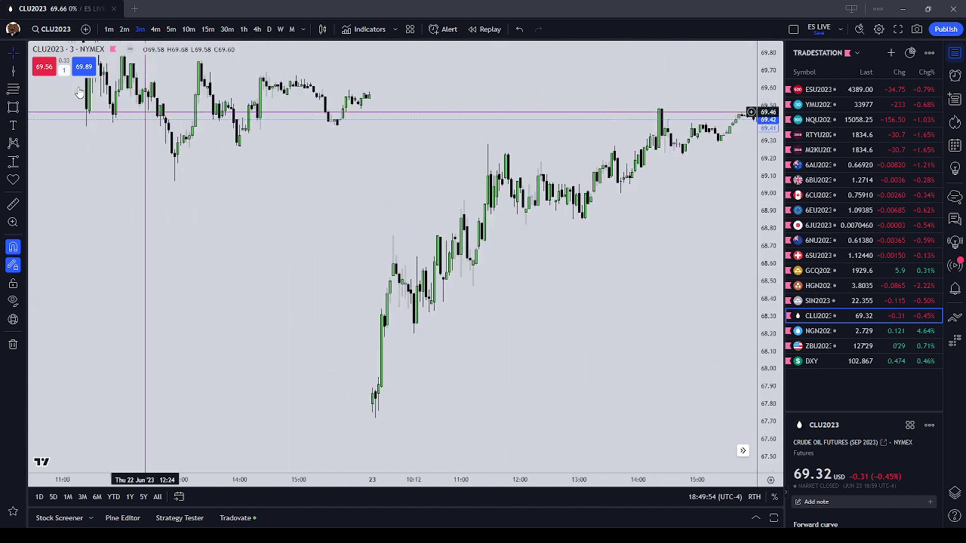
Step: Mark the 23 June Silver window on CLU2023 with vertical lines at 10:00 and 11:00
click(402, 434)
click(460, 443)
key(Escape)
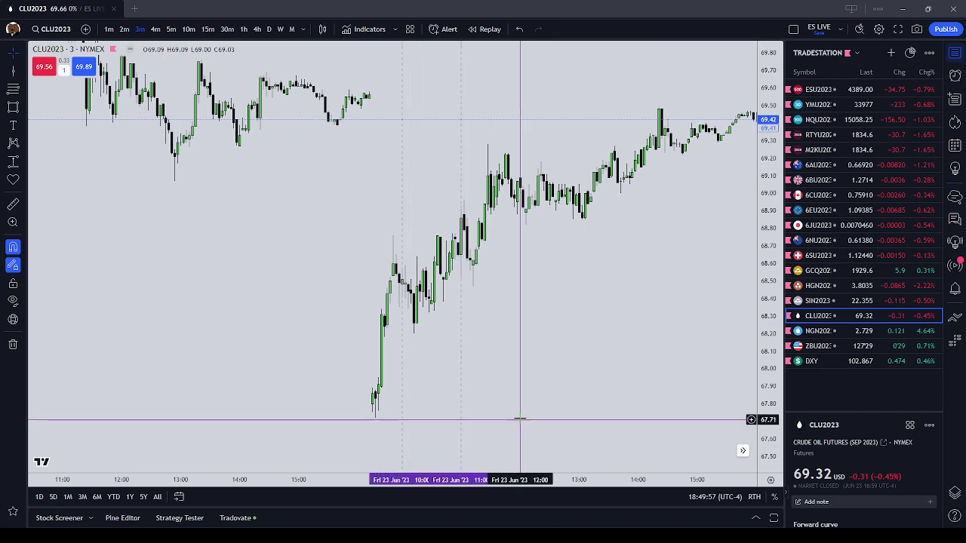
Step: Draw a rectangle between 68.31 and 68.37 from 09:42 to 11:00 on CLU2023 and apply the AM SILVER template
drag(424, 116, 353, 134)
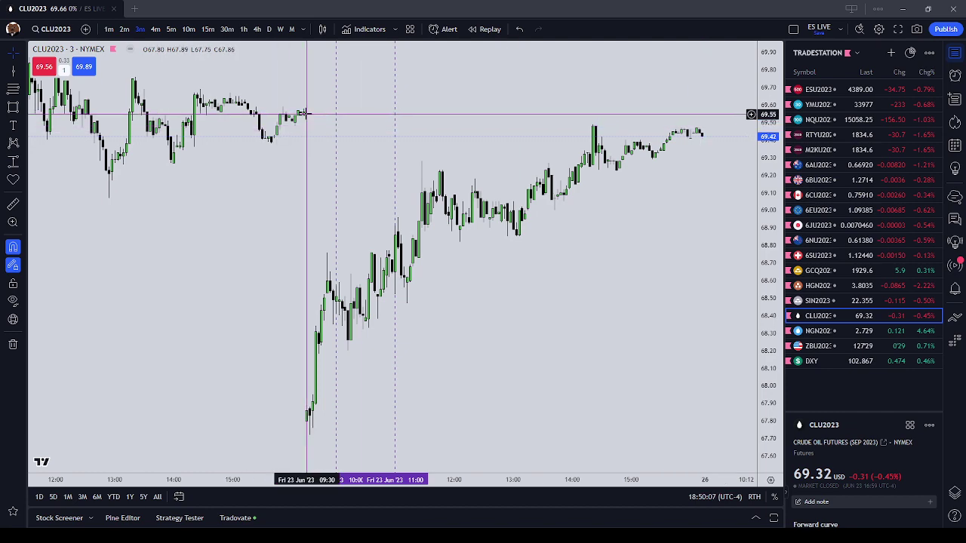
drag(480, 376, 569, 350)
scroll(569, 350, up, 2)
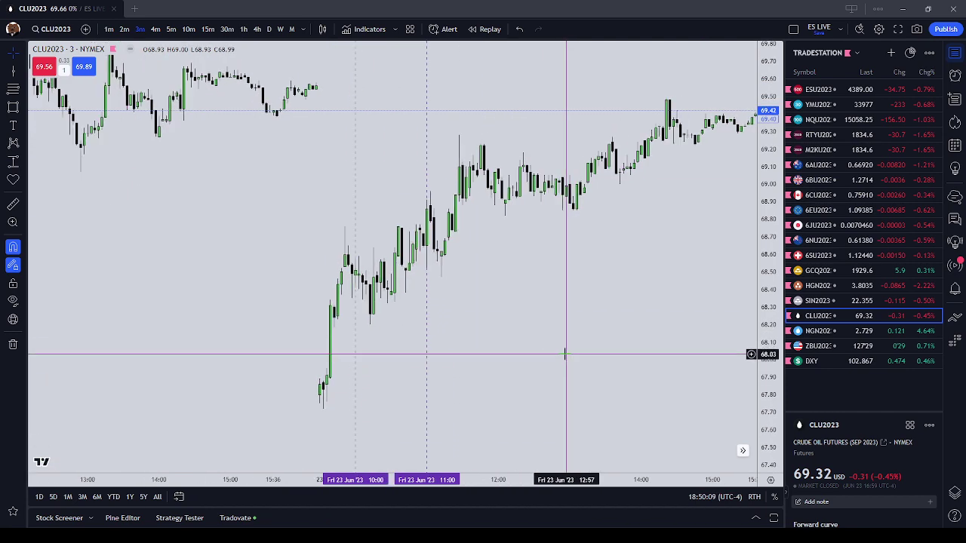
click(13, 106)
click(335, 305)
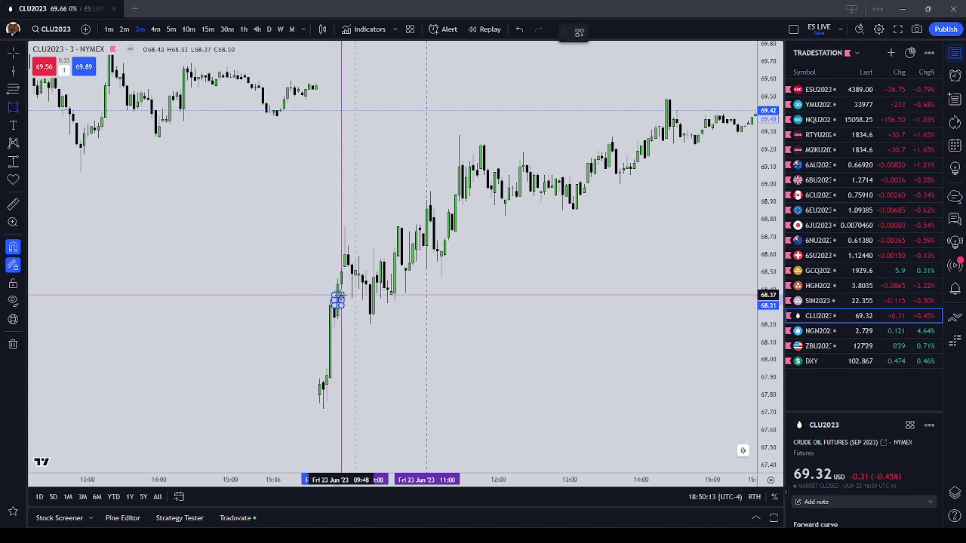
click(341, 295)
click(509, 304)
drag(338, 302, 426, 300)
click(580, 33)
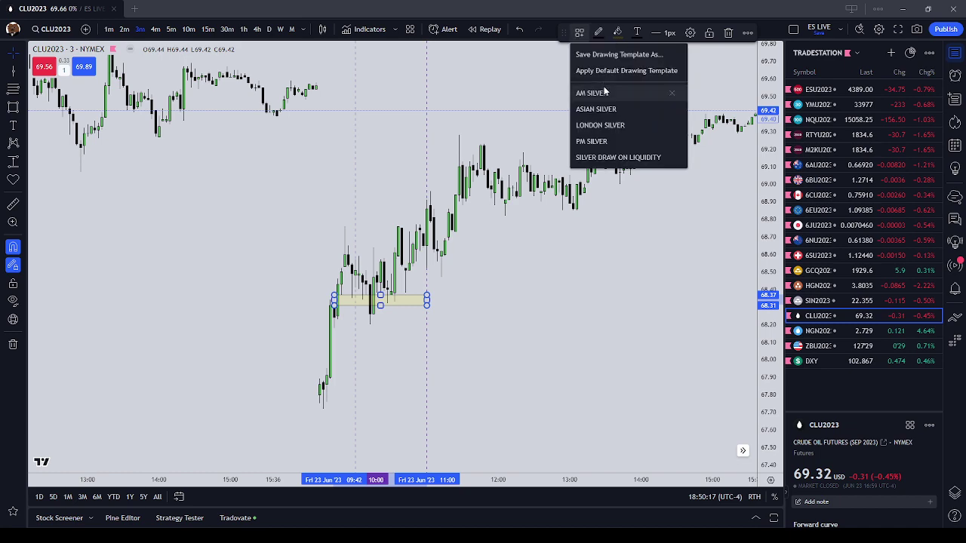
click(596, 92)
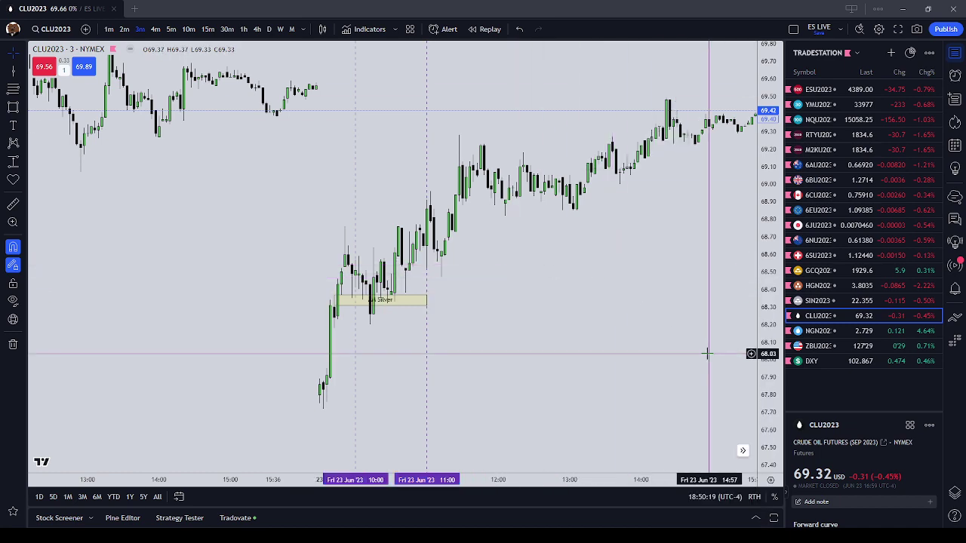
Step: Measure the price range on CLU2023 from 68.31 at 09:42 up to the high at 11:27
drag(765, 369, 766, 205)
scroll(483, 332, up, 3)
drag(329, 398, 520, 424)
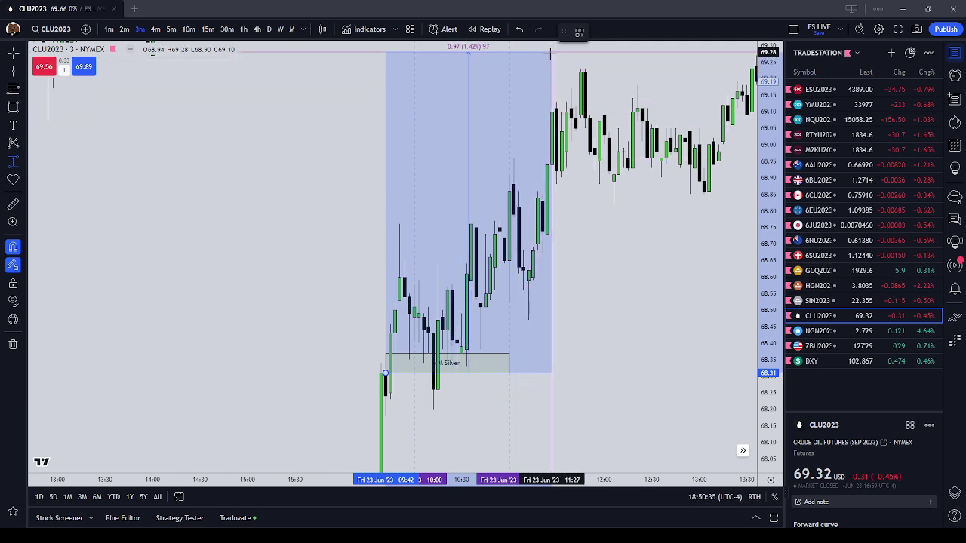
key(Escape)
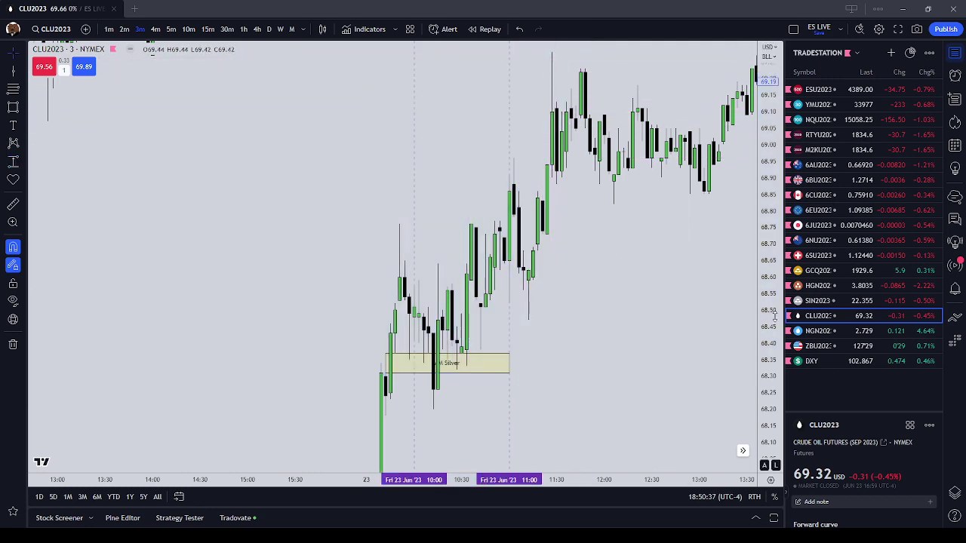
Step: Remove all drawings from the CLU2023 chart and switch to NGN2023
click(893, 332)
click(839, 318)
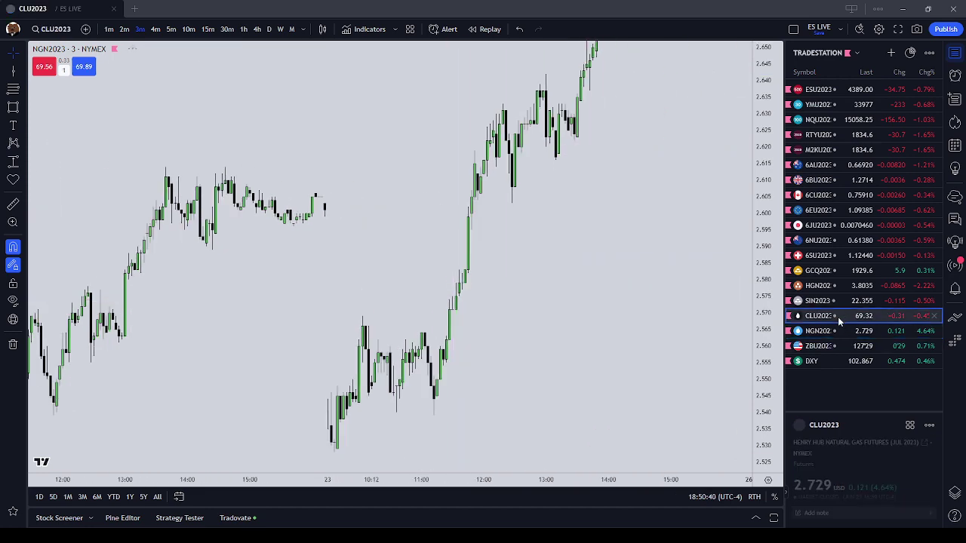
right_click(627, 322)
click(677, 480)
click(844, 334)
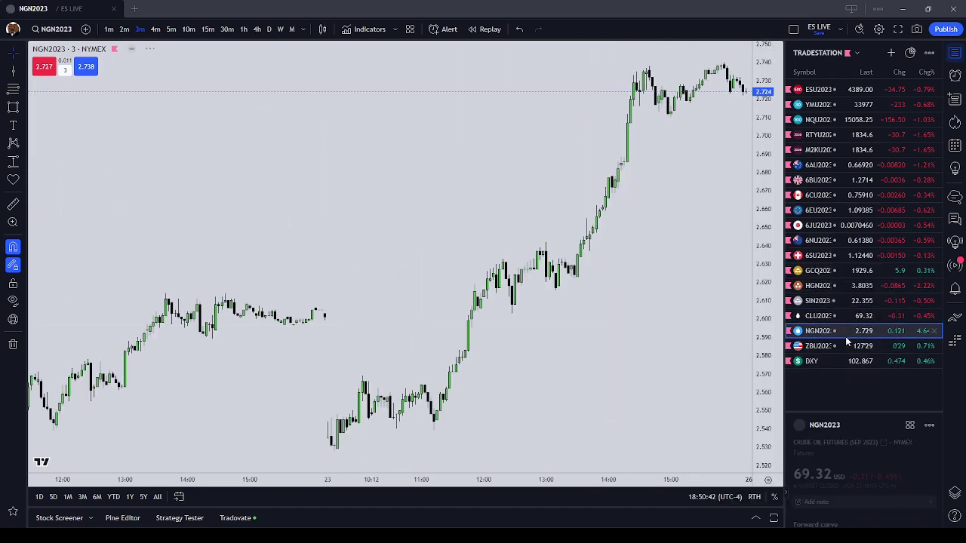
Step: Examine the NGN2023 sessions leading up to 23 June on the 10-minute timeframe
scroll(586, 339, down, 4)
drag(607, 336, 520, 210)
scroll(520, 210, down, 3)
scroll(520, 210, up, 1)
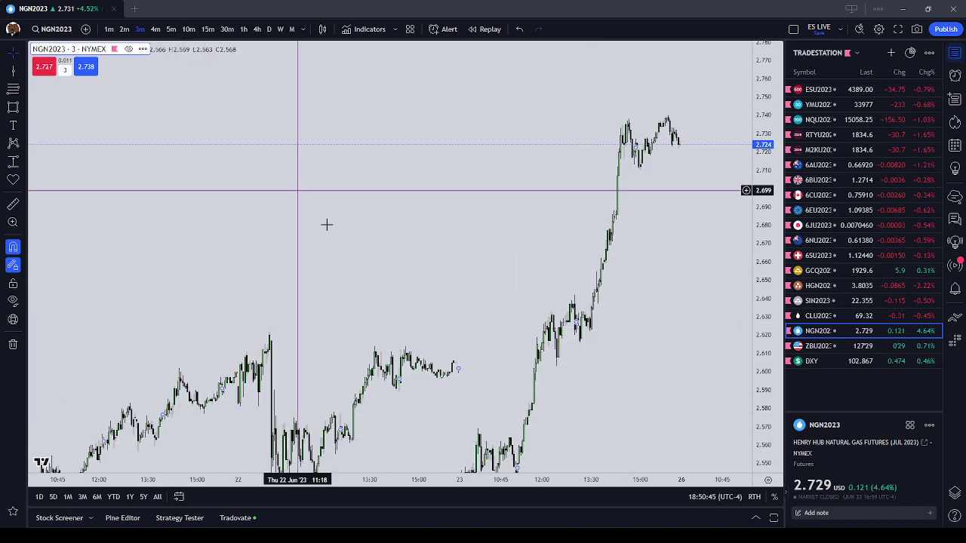
click(190, 29)
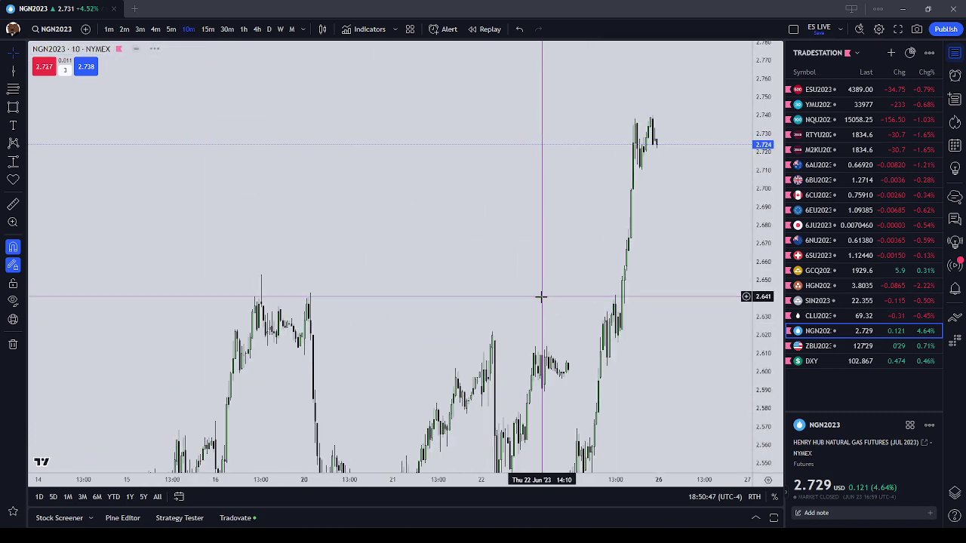
drag(753, 191, 752, 316)
scroll(658, 383, up, 4)
drag(574, 408, 685, 415)
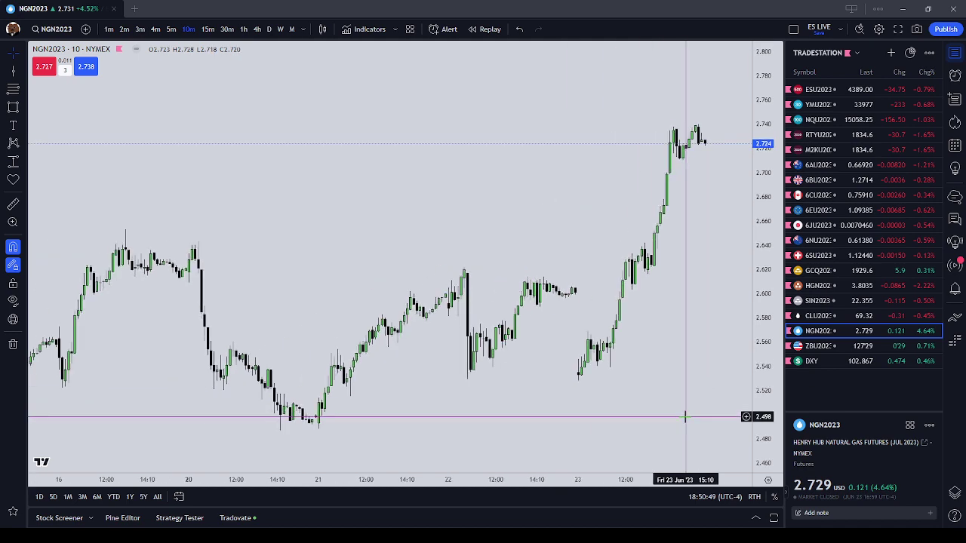
scroll(686, 415, up, 3)
Step: Return NGN2023 to the 3-minute timeframe and mark 10:00 and 11:00 on 23 June with vertical lines
click(140, 28)
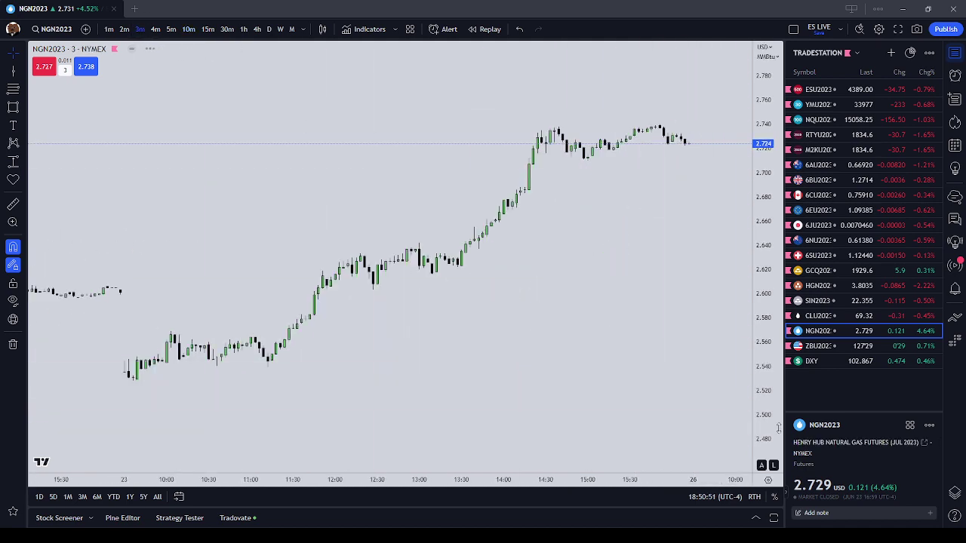
scroll(560, 183, up, 3)
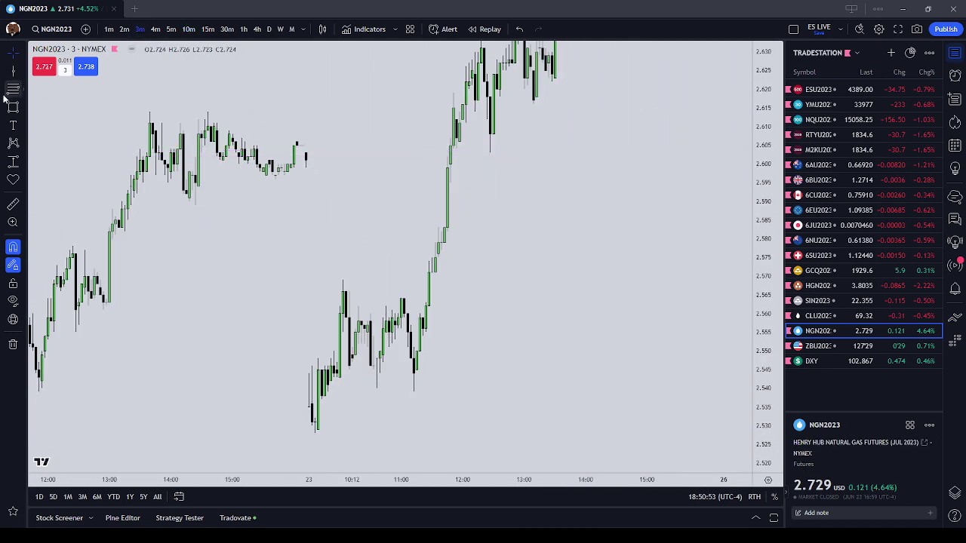
click(340, 461)
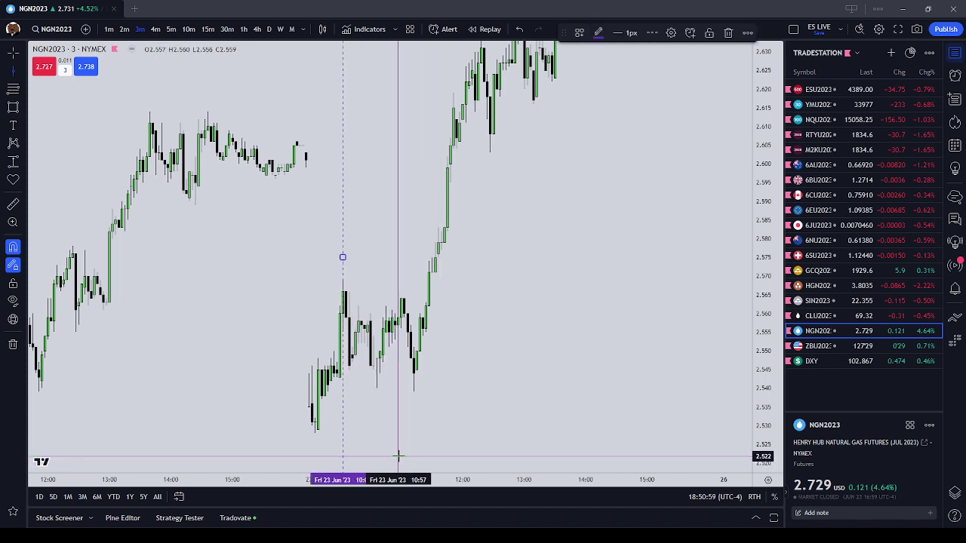
click(414, 450)
drag(341, 441, 339, 440)
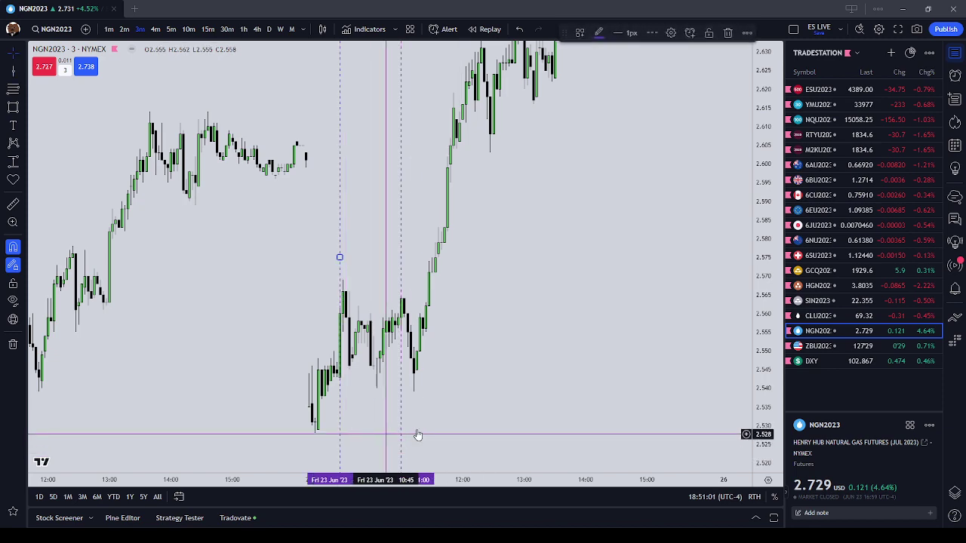
click(424, 431)
Step: Draw a rectangle between 2.547 and 2.555 from 09:57 to 11:00 on NGN2023 and apply the AM SILVER template
drag(487, 437, 656, 403)
scroll(654, 405, up, 2)
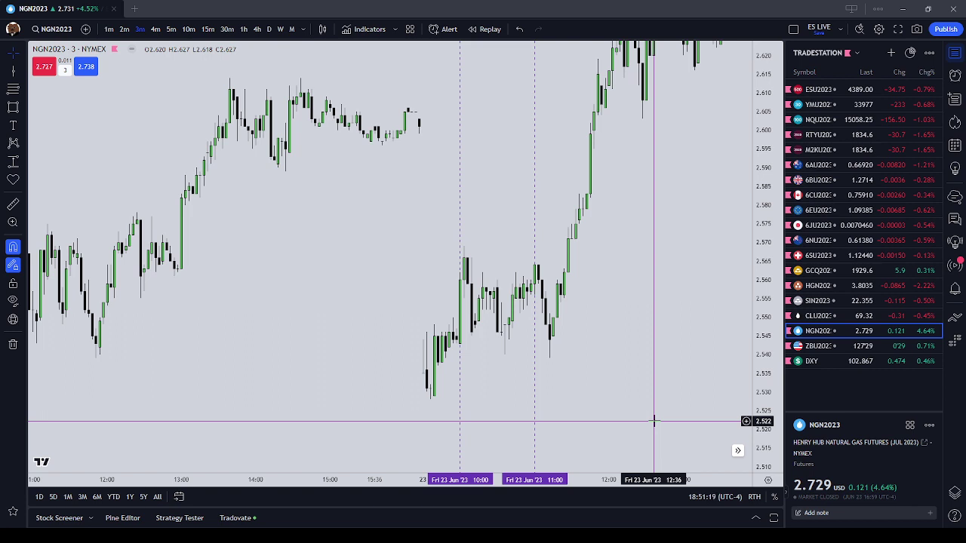
scroll(654, 421, up, 2)
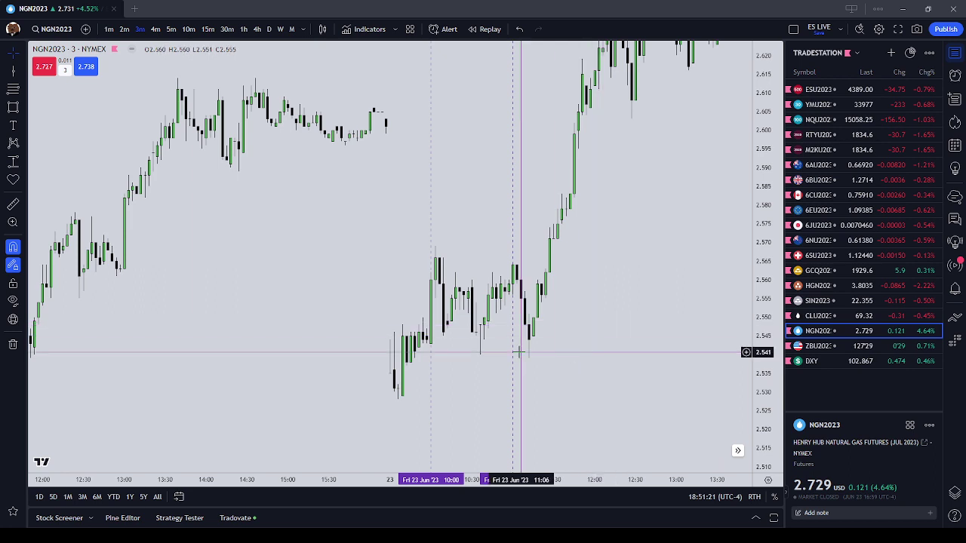
scroll(596, 339, up, 1)
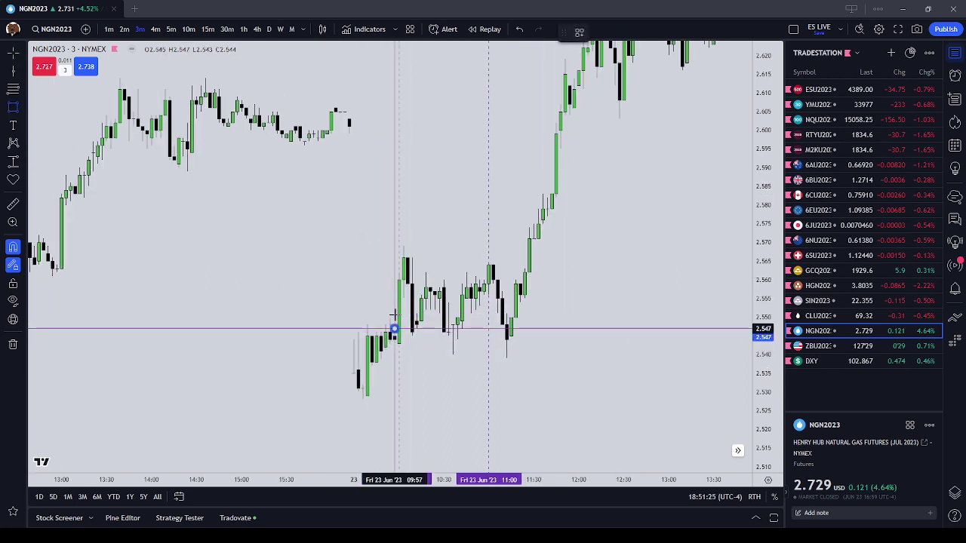
drag(395, 302, 489, 316)
click(578, 34)
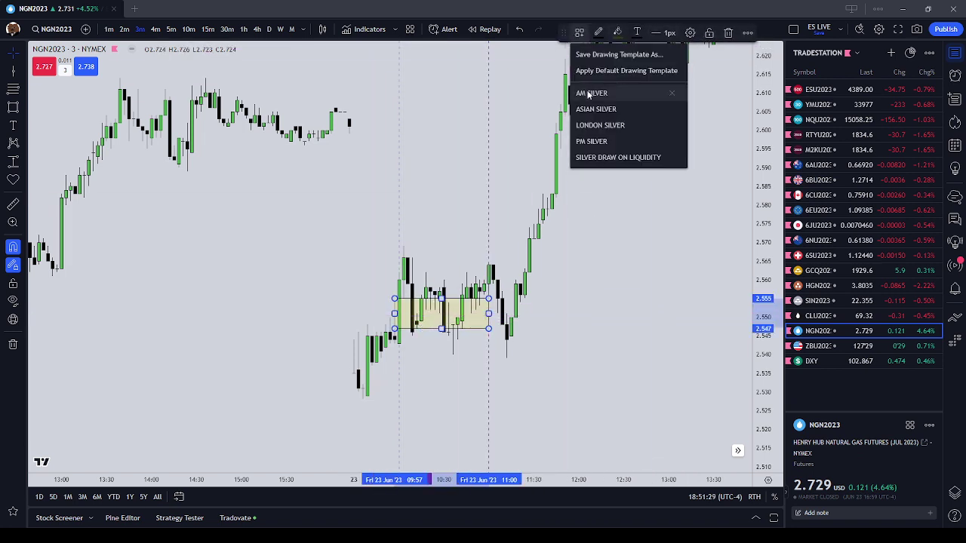
click(585, 95)
click(619, 242)
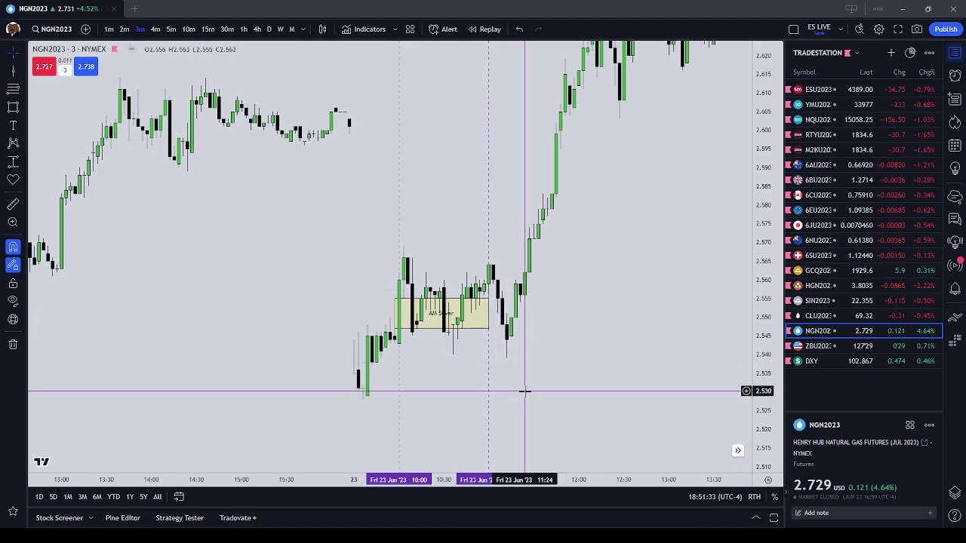
Step: Switch NGN2023 to the 10-minute timeframe and measure the price range from 2.545 at 10:10 to the session high near 15:40
drag(576, 345, 520, 395)
scroll(482, 392, down, 5)
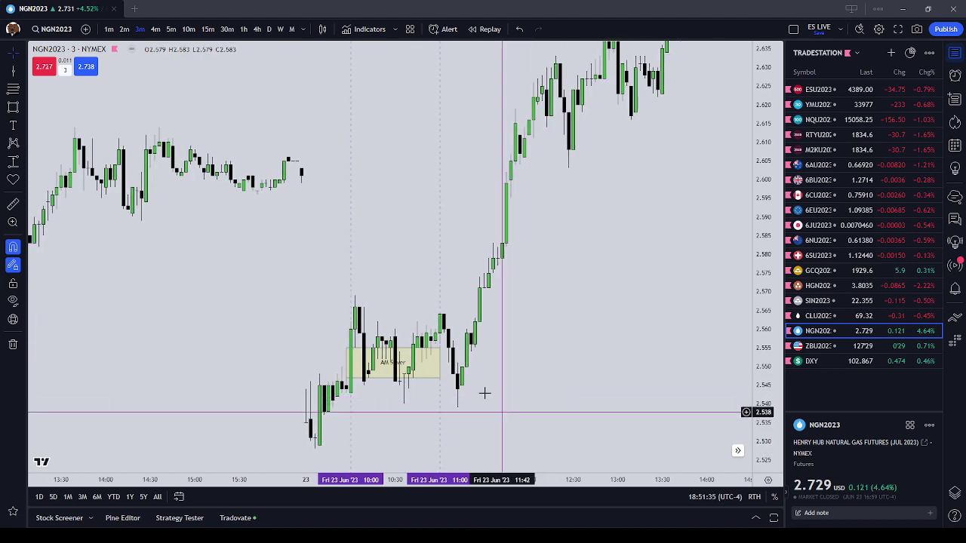
scroll(724, 294, down, 3)
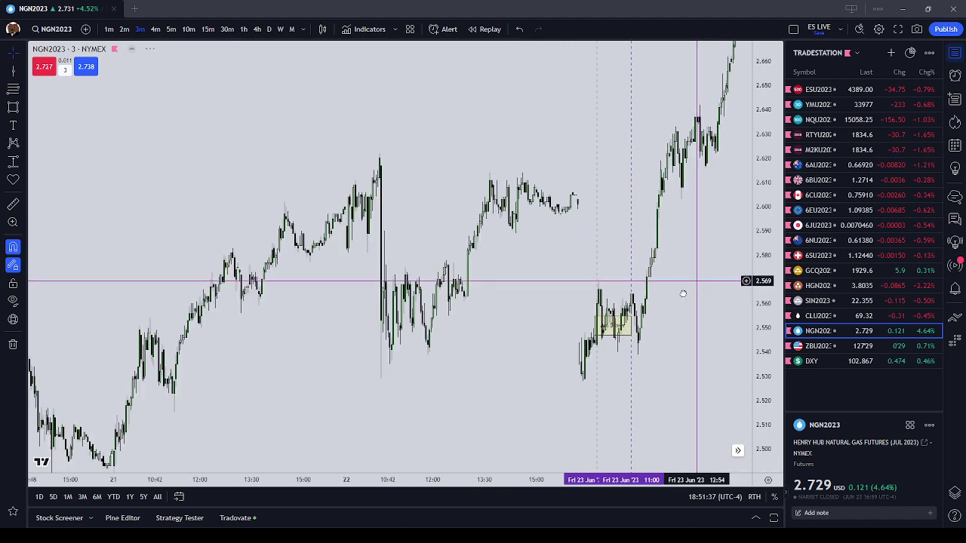
drag(681, 289, 560, 367)
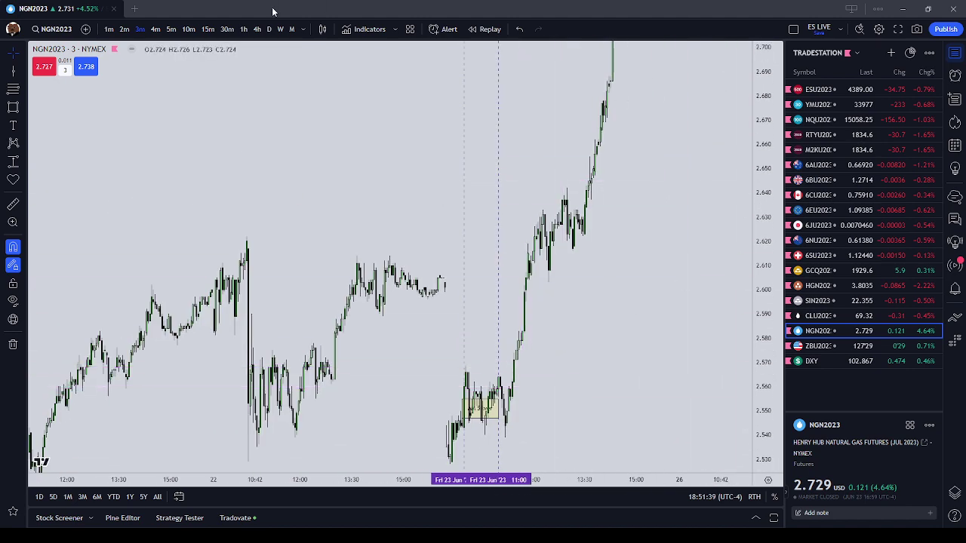
click(188, 30)
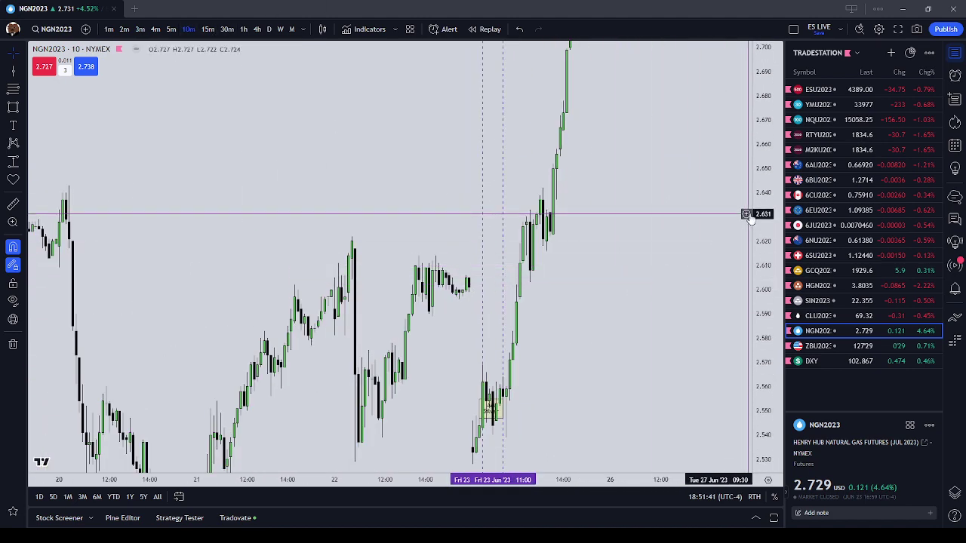
drag(759, 310, 759, 334)
drag(645, 284, 631, 331)
scroll(631, 330, up, 1)
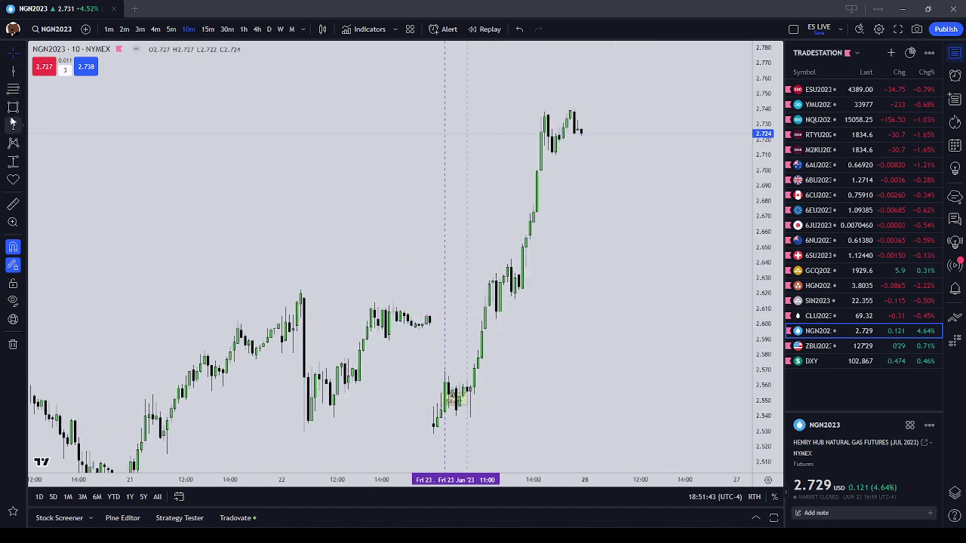
click(12, 162)
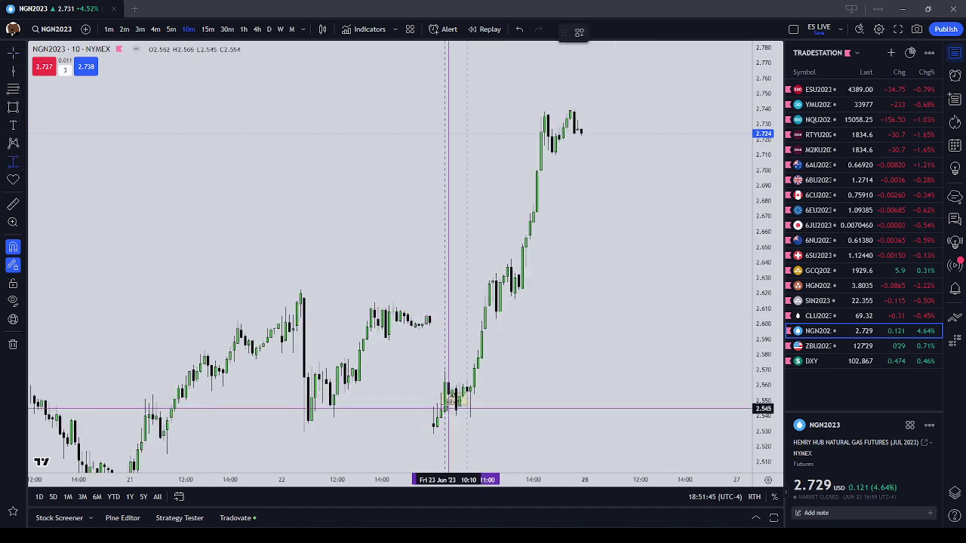
drag(451, 405, 625, 96)
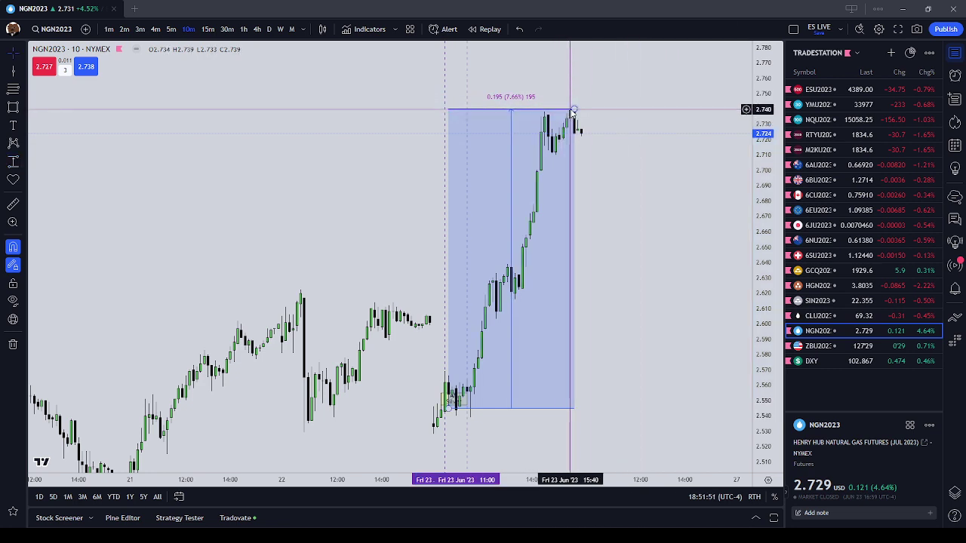
Step: Delete the price range measurement of the 23 June rally from the NGN2023 chart
mouse_move(573, 110)
mouse_down()
mouse_move(500, 224)
mouse_move(505, 263)
mouse_move(571, 99)
mouse_up()
click(709, 32)
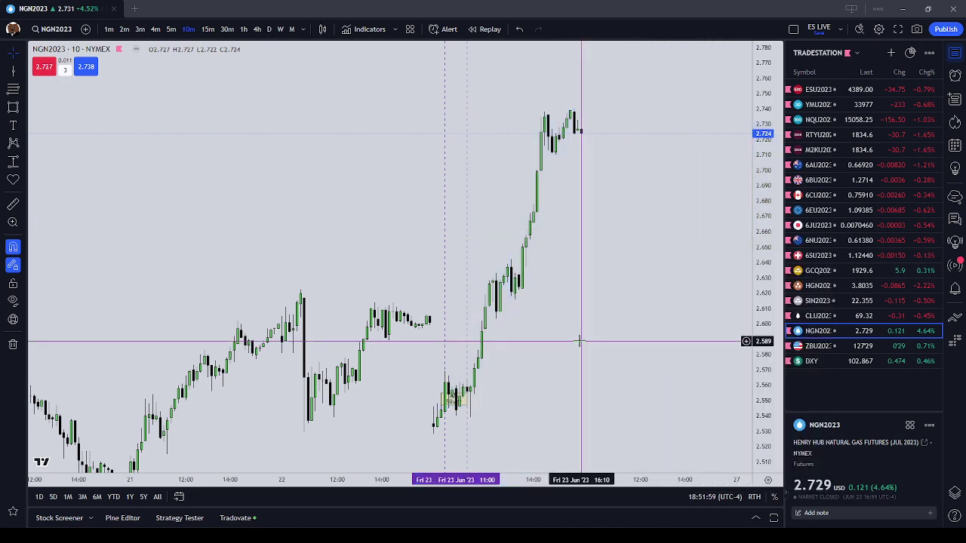
scroll(517, 395, up, 3)
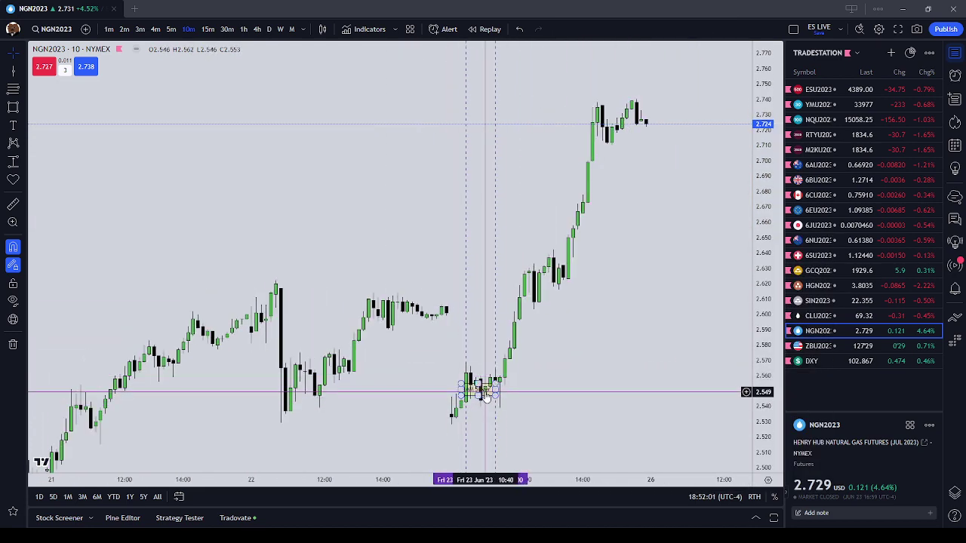
scroll(483, 332, down, 2)
Step: Switch NGN2023 to the 1-hour timeframe and draw a rectangle between 2.716 and 2.775 from 19 May 11:30 to 28 June 09:30
click(243, 30)
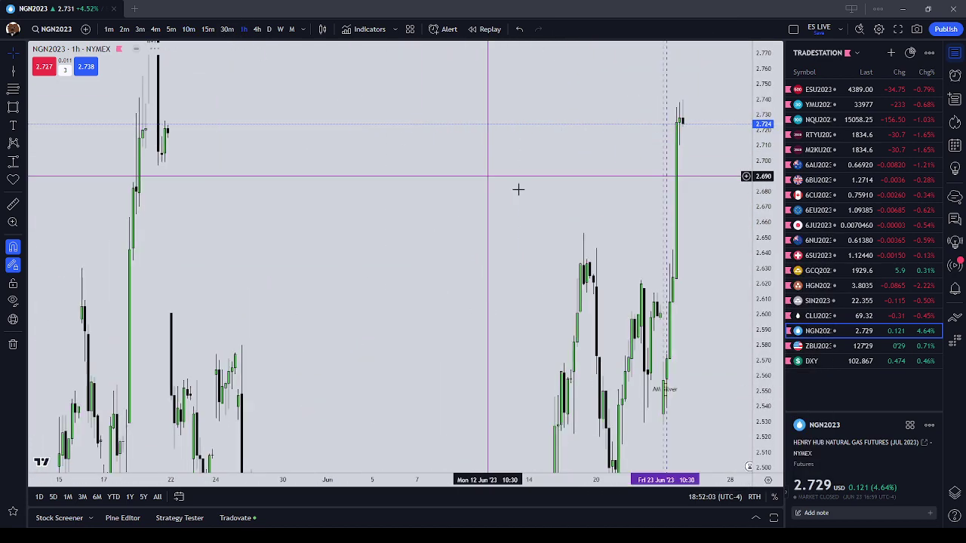
scroll(519, 190, up, 2)
drag(522, 189, 493, 244)
scroll(494, 243, down, 3)
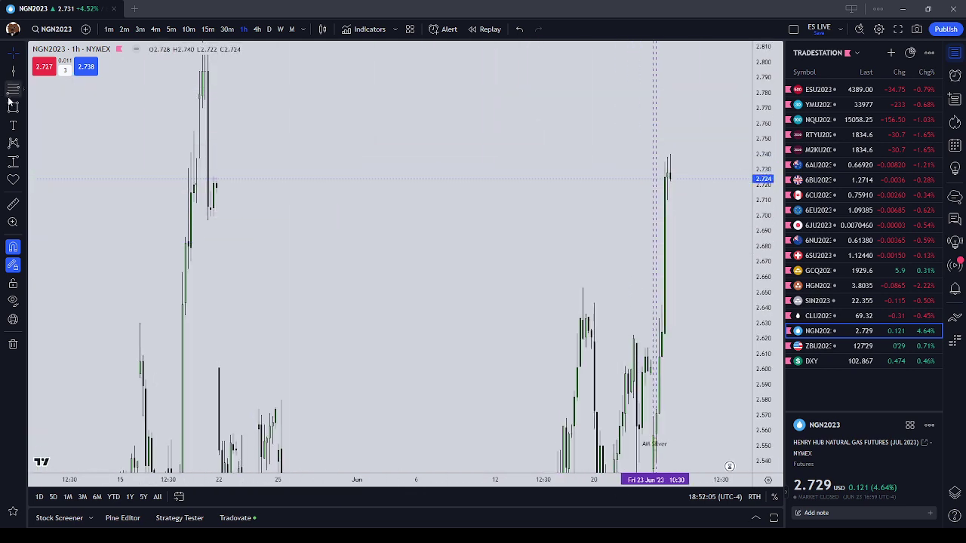
click(205, 99)
click(211, 190)
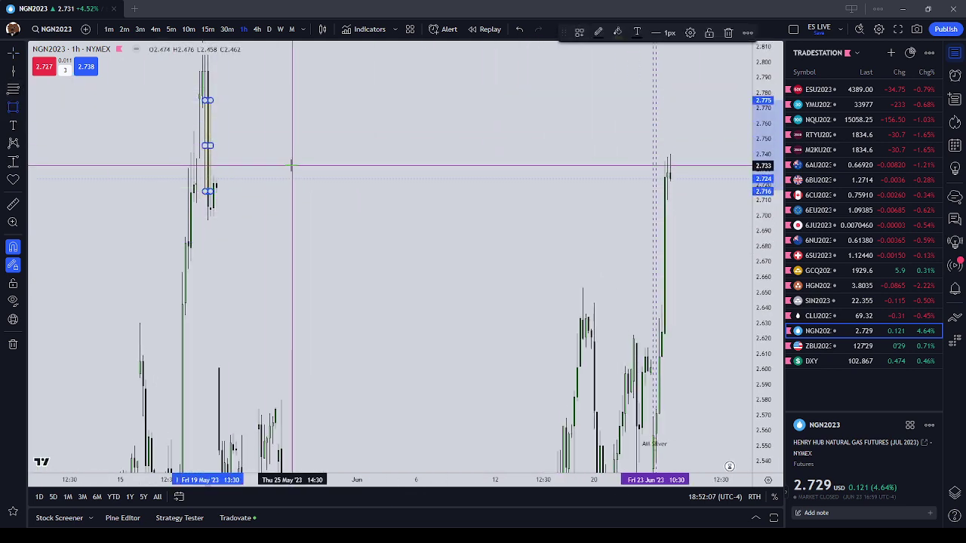
drag(292, 166, 288, 165)
mouse_move(200, 99)
mouse_down()
mouse_move(553, 189)
mouse_move(707, 189)
mouse_up()
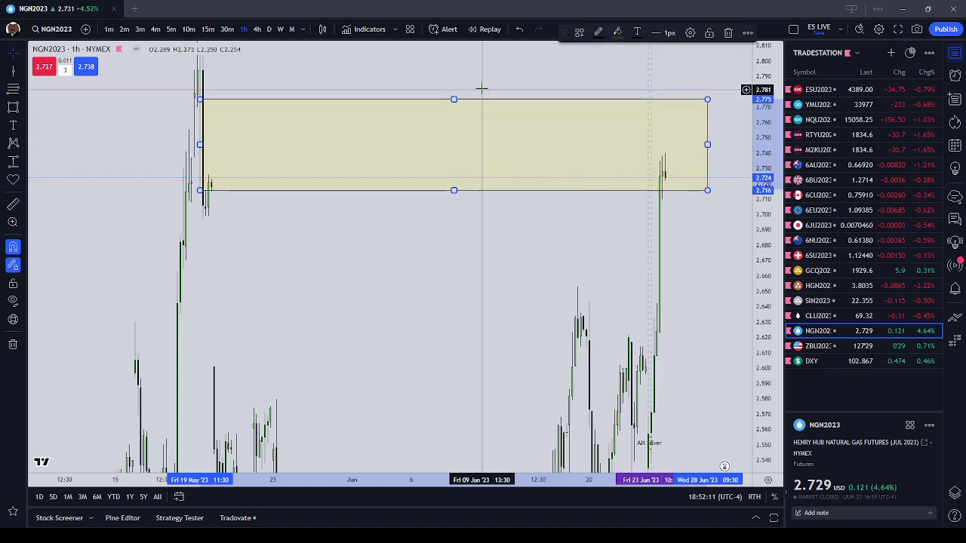
right_click(481, 88)
click(453, 103)
drag(482, 257, 425, 226)
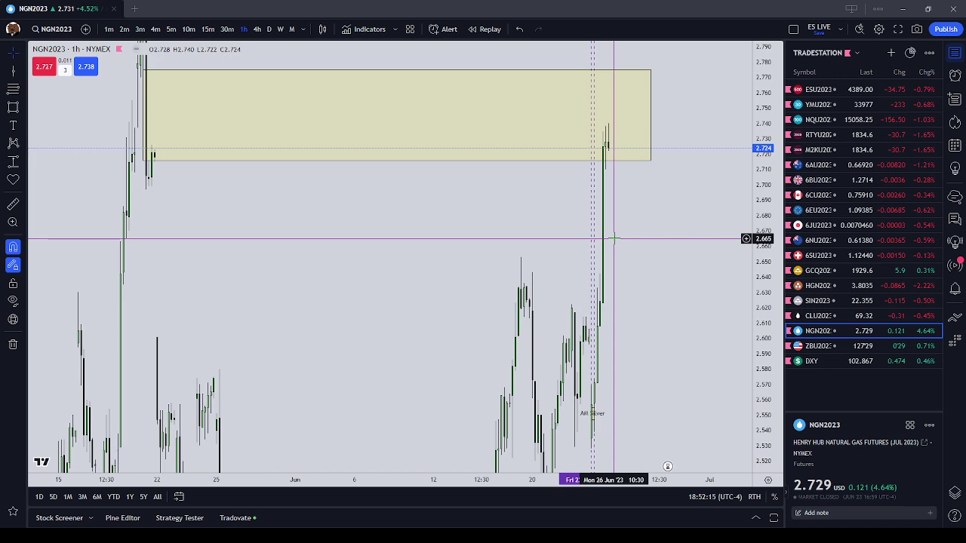
Step: Examine how the 23 June rally on NGN2023 relates to the rectangle extended from the 19 May decline
scroll(606, 366, up, 3)
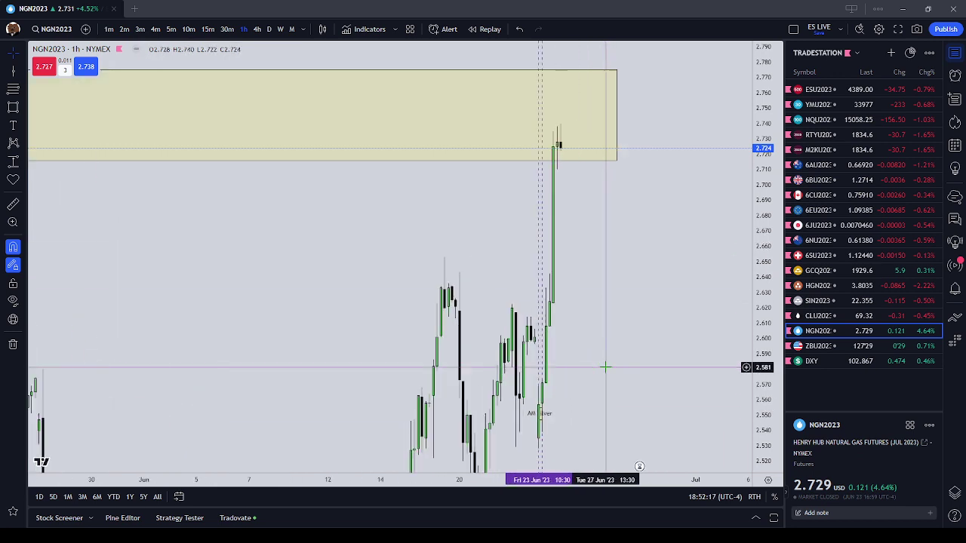
drag(525, 273, 525, 291)
scroll(521, 289, down, 4)
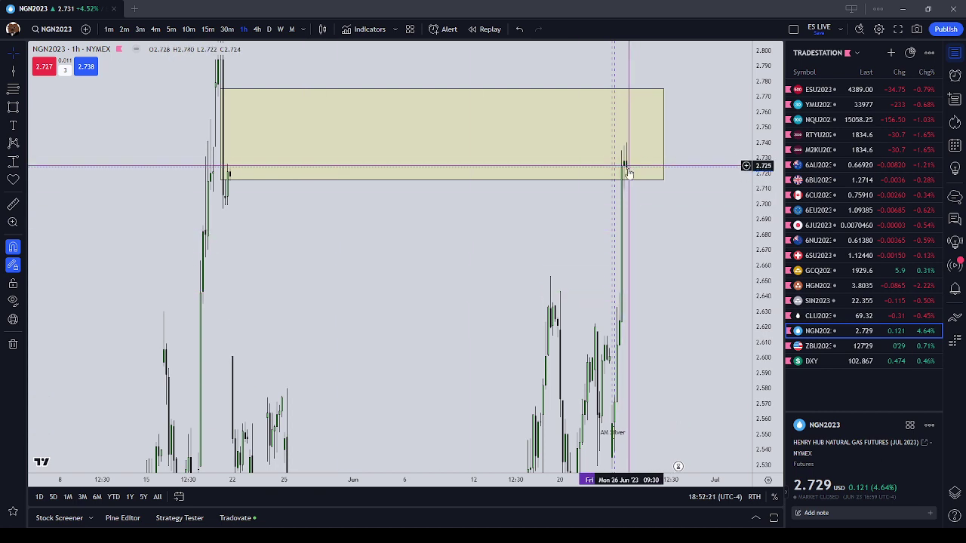
scroll(617, 167, up, 3)
scroll(483, 176, down, 1)
scroll(201, 155, up, 2)
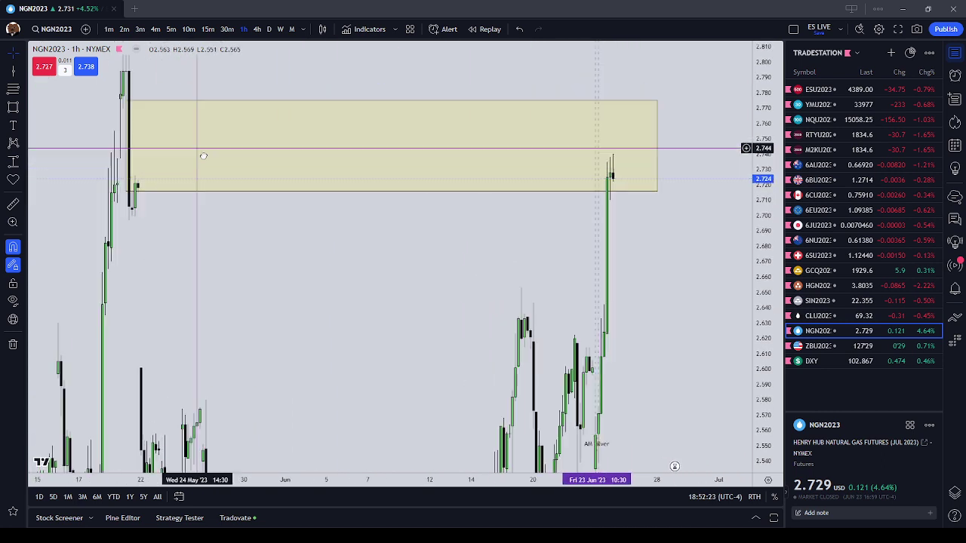
scroll(149, 129, down, 2)
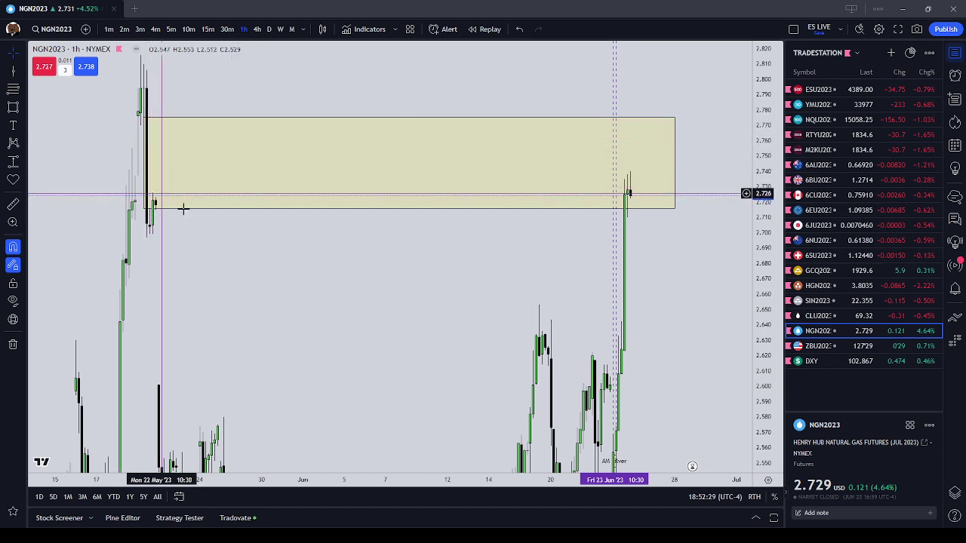
drag(547, 415, 542, 389)
drag(678, 370, 675, 318)
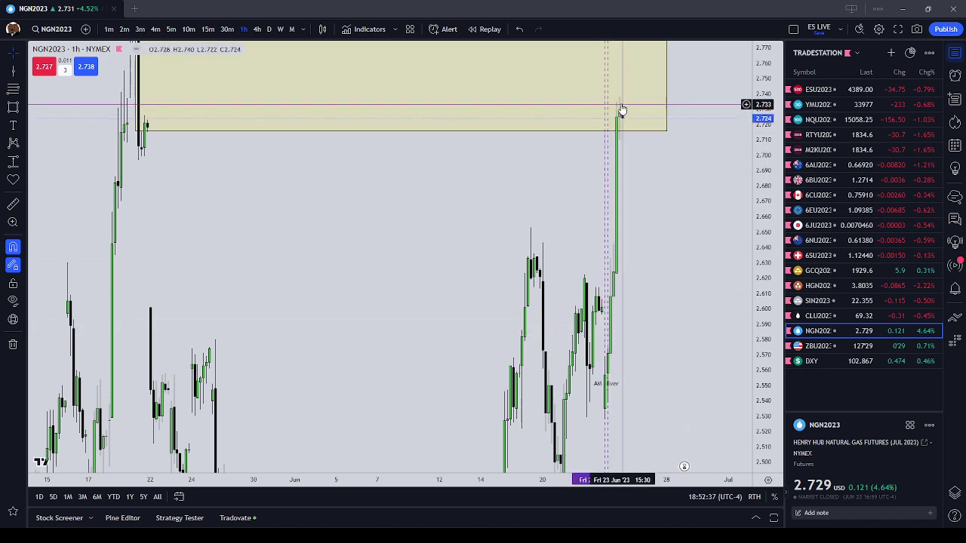
drag(157, 114, 168, 181)
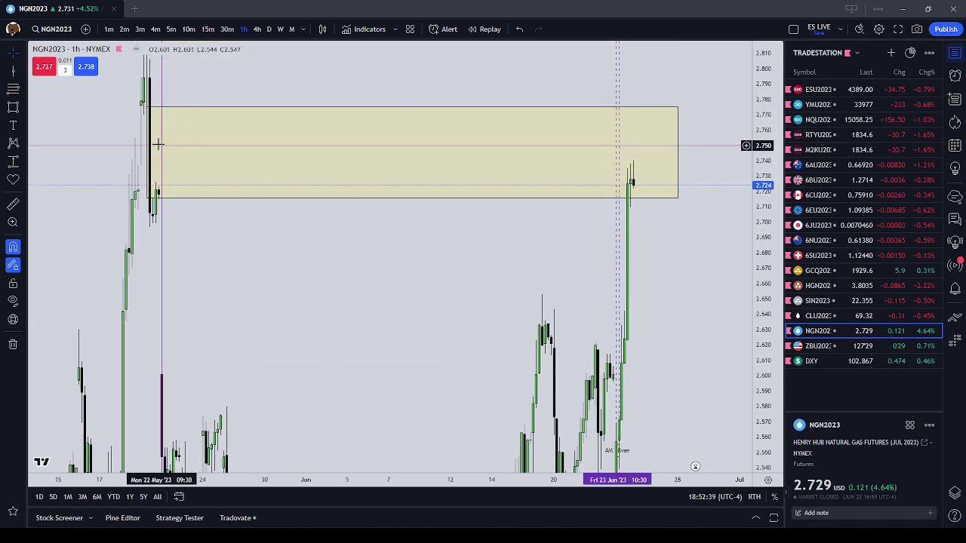
Step: Switch NGN2023 to the 5-minute timeframe and measure the price range from 2.544 at 10:35 to the session high near 15:45
scroll(194, 218, up, 3)
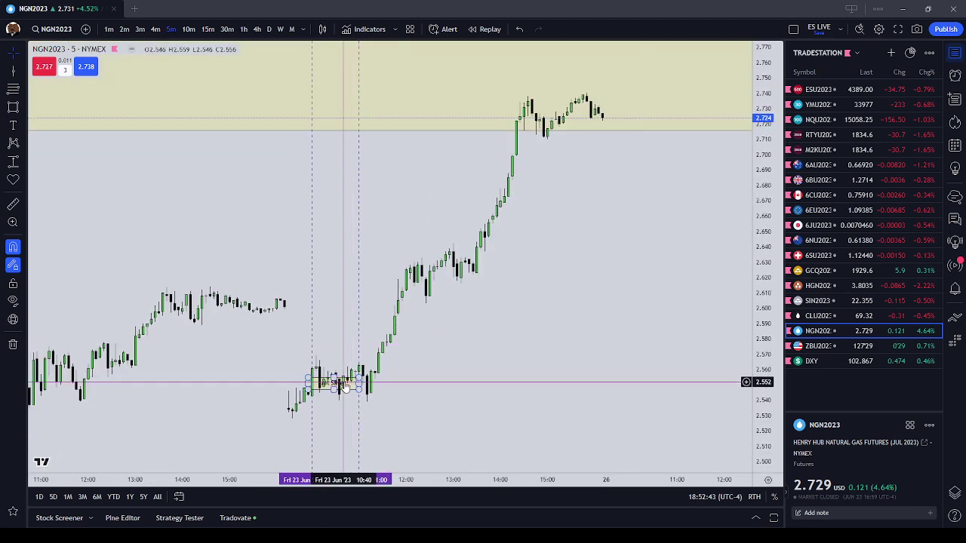
click(12, 161)
click(339, 394)
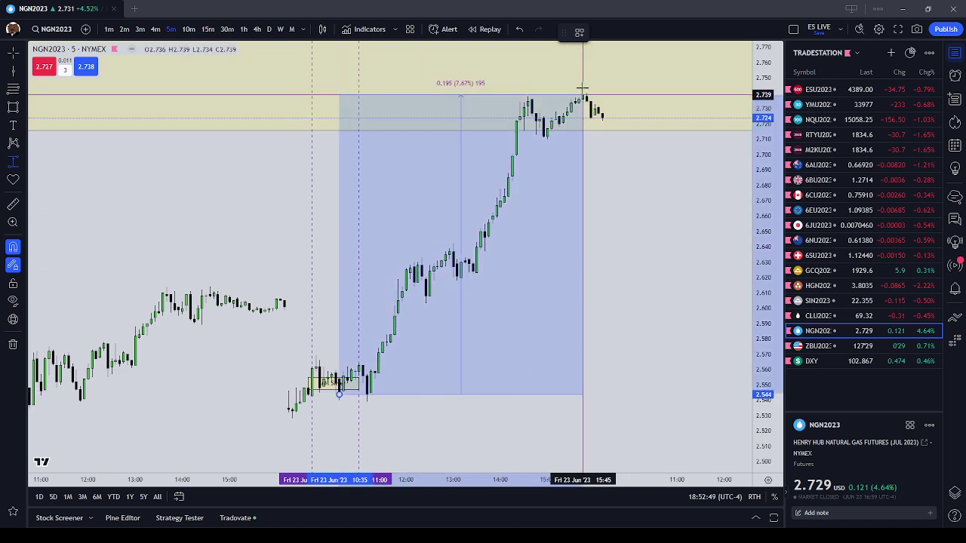
key(Escape)
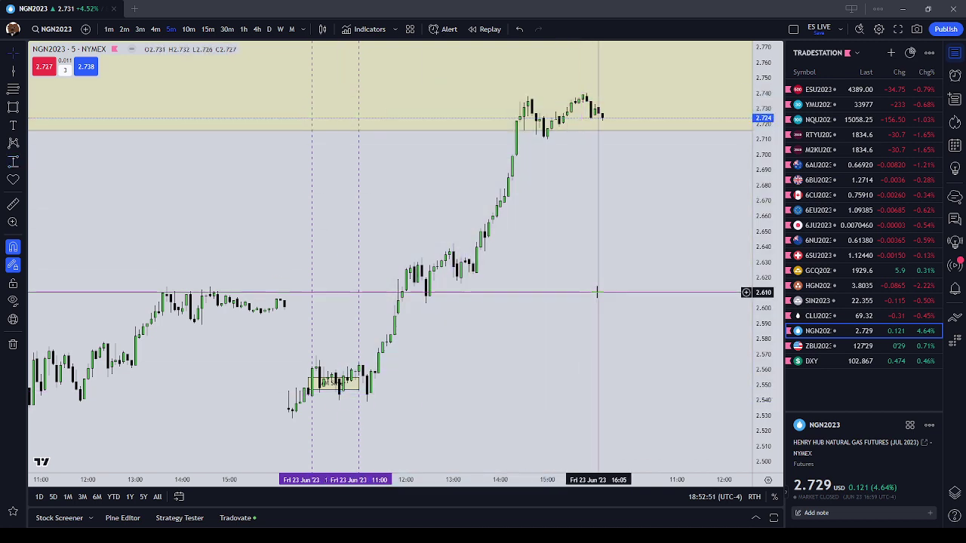
Step: Delete the large rectangle between 2.716 and 2.775 from the NGN2023 chart
scroll(484, 383, down, 2)
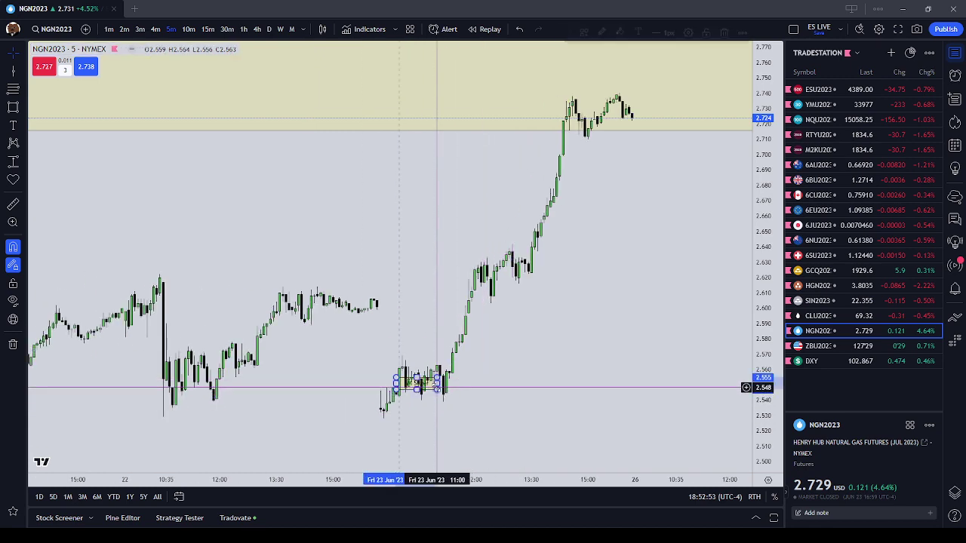
scroll(611, 264, down, 1)
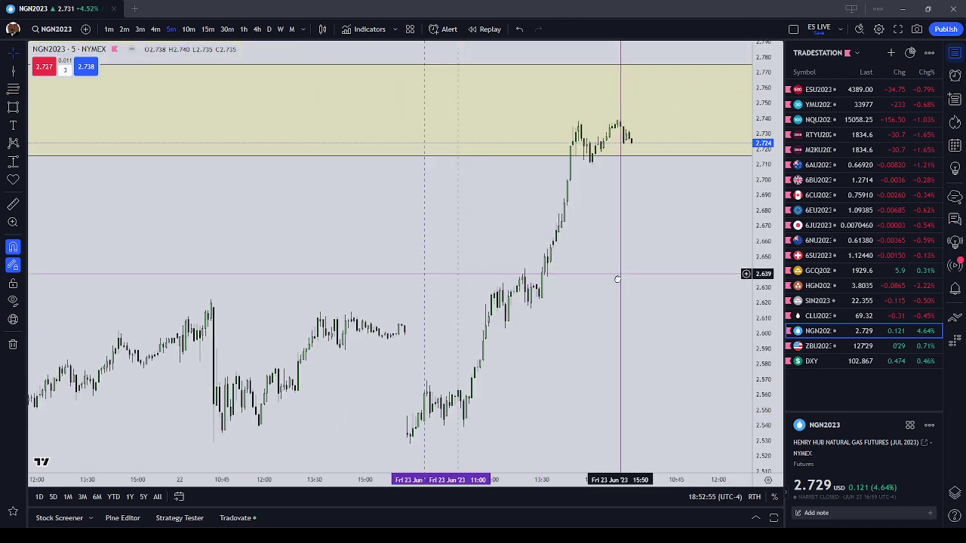
click(634, 168)
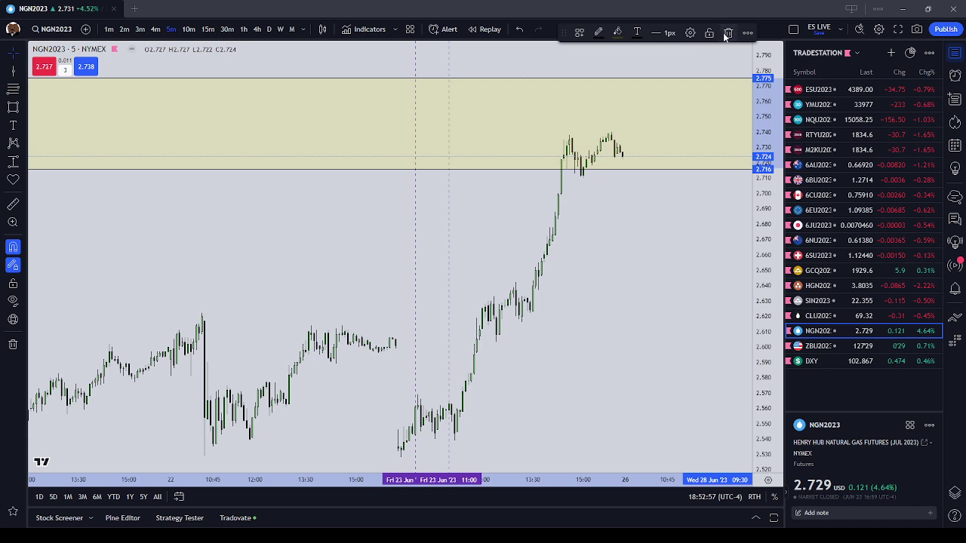
click(727, 34)
scroll(649, 351, down, 1)
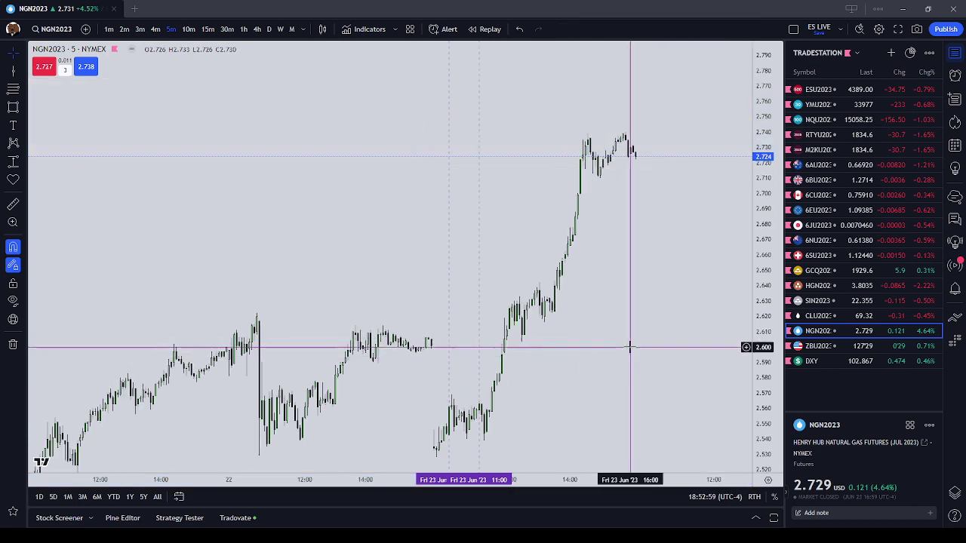
Step: Open ZBU2023, draw a rectangle between 128'05 and 128'08 from about 09:55 to 11:05 on 23 June, and apply the AM SILVER template
click(852, 347)
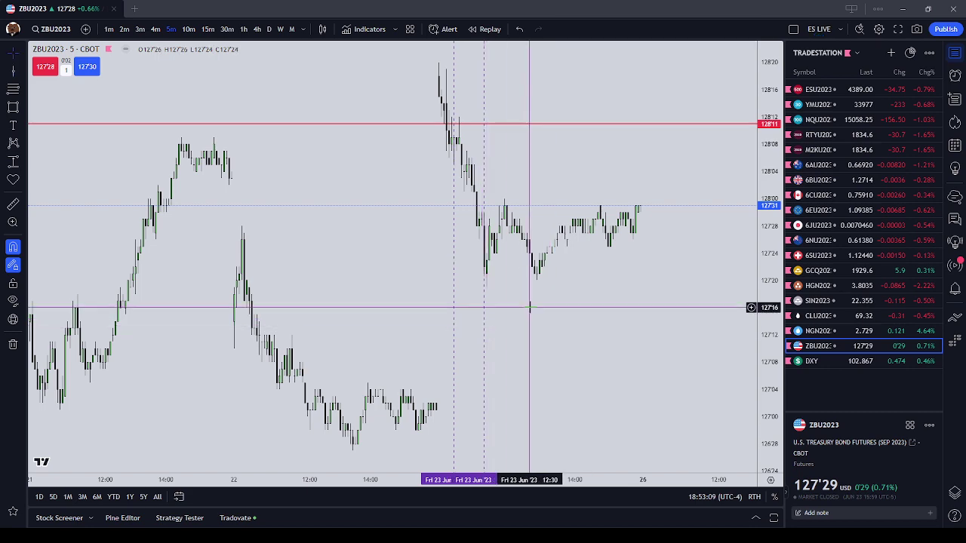
scroll(528, 309, up, 4)
drag(436, 205, 495, 241)
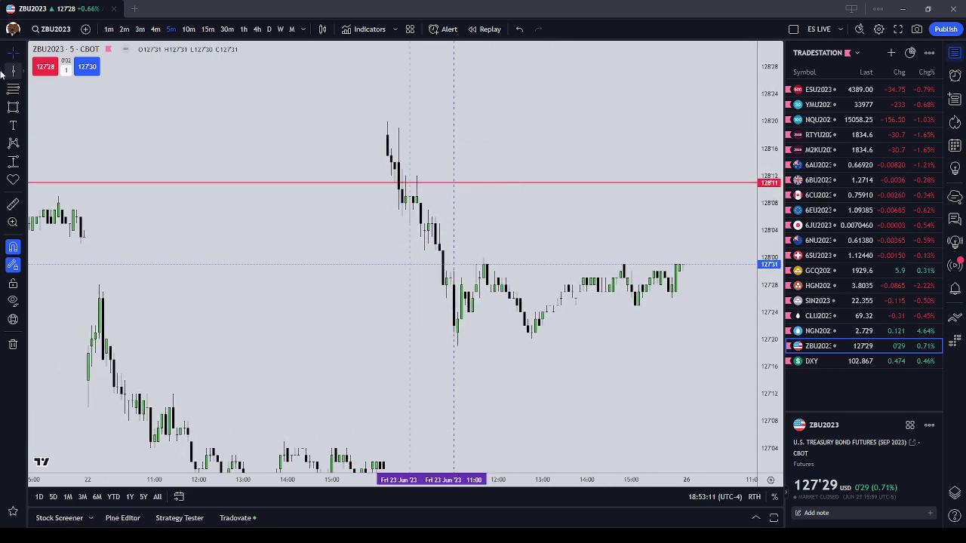
click(13, 107)
click(423, 223)
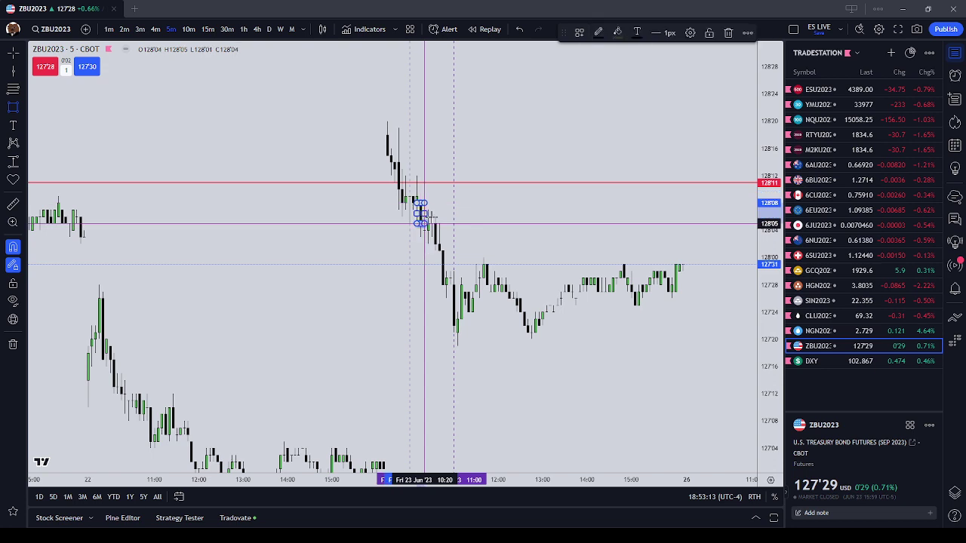
click(450, 215)
mouse_move(424, 213)
mouse_down()
mouse_move(458, 213)
mouse_move(405, 213)
mouse_up()
click(580, 32)
click(583, 94)
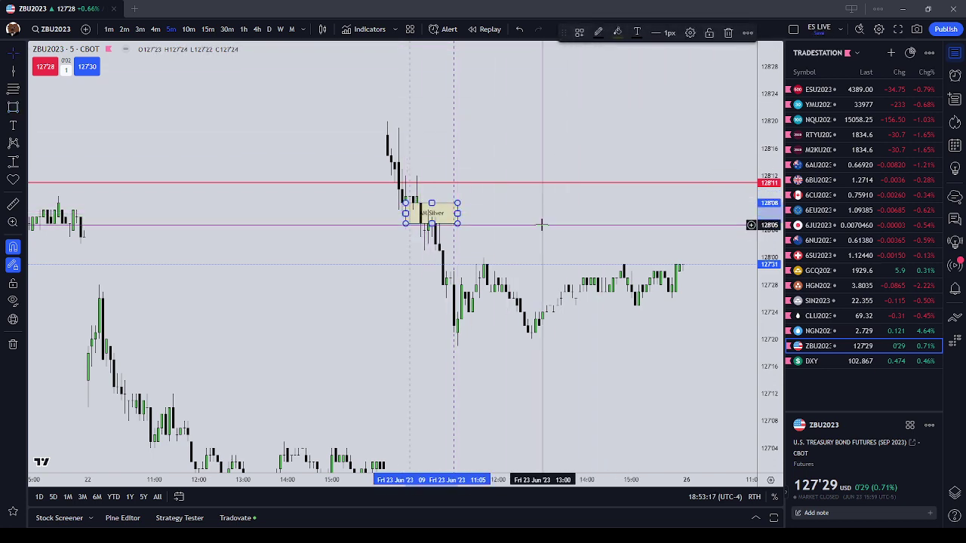
Step: Measure the ZBU2023 price range from 128'06 at 10:35 down to 127'20 at 12:45
click(541, 225)
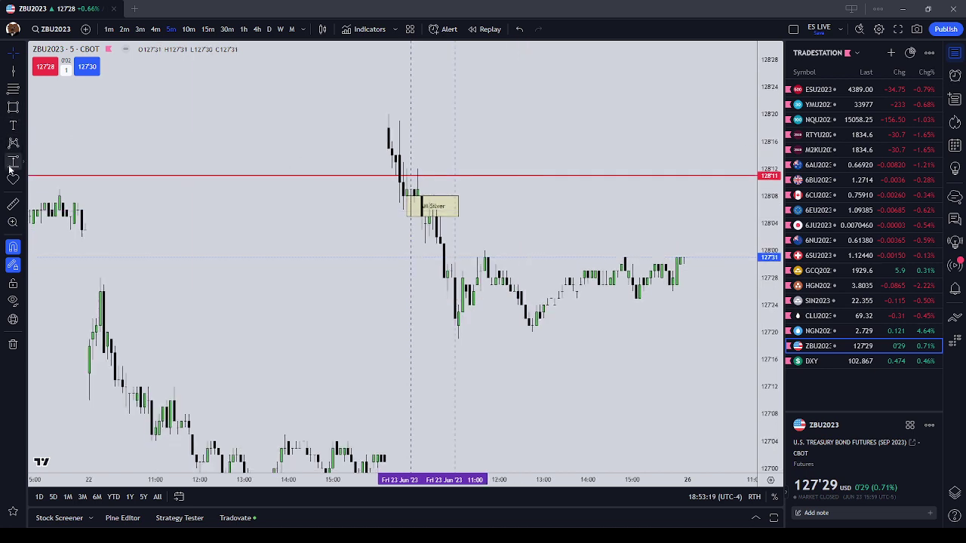
click(458, 344)
click(537, 350)
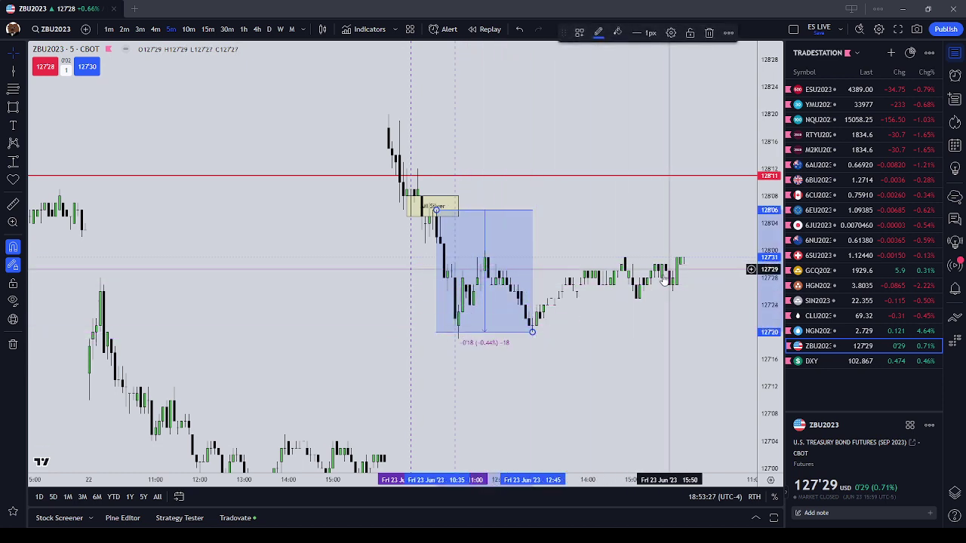
Step: Adjust the ZBU2023 measurement to run from 128'07 inside the AM Silver zone down to the 127'19 low near 11:05
drag(521, 338, 458, 341)
click(523, 344)
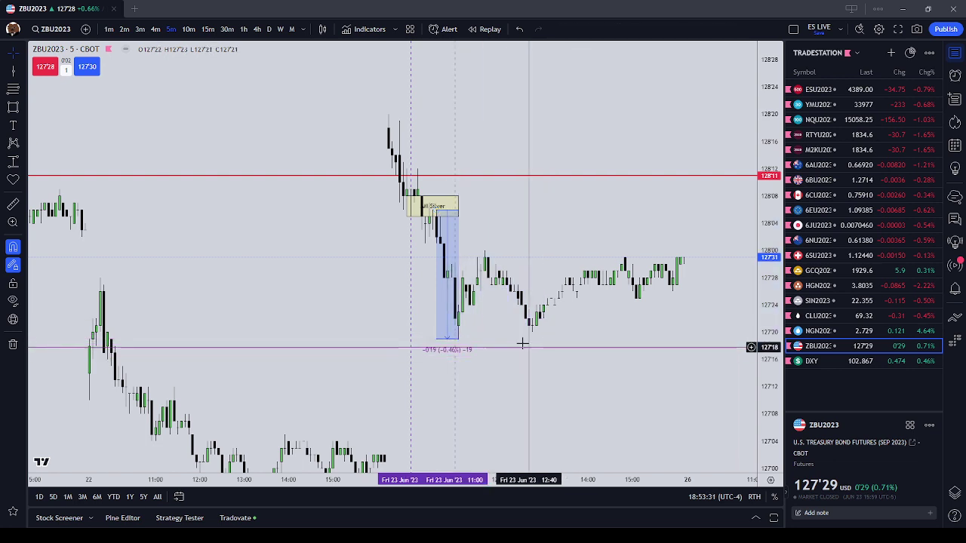
click(436, 212)
drag(436, 212, 428, 211)
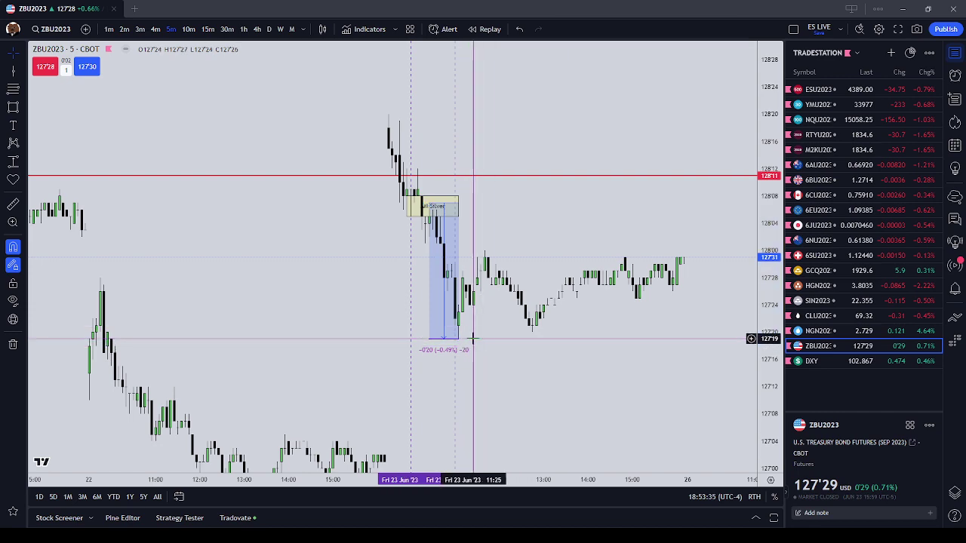
Step: Remove all drawings from the ZBU2023 chart
drag(535, 357, 565, 289)
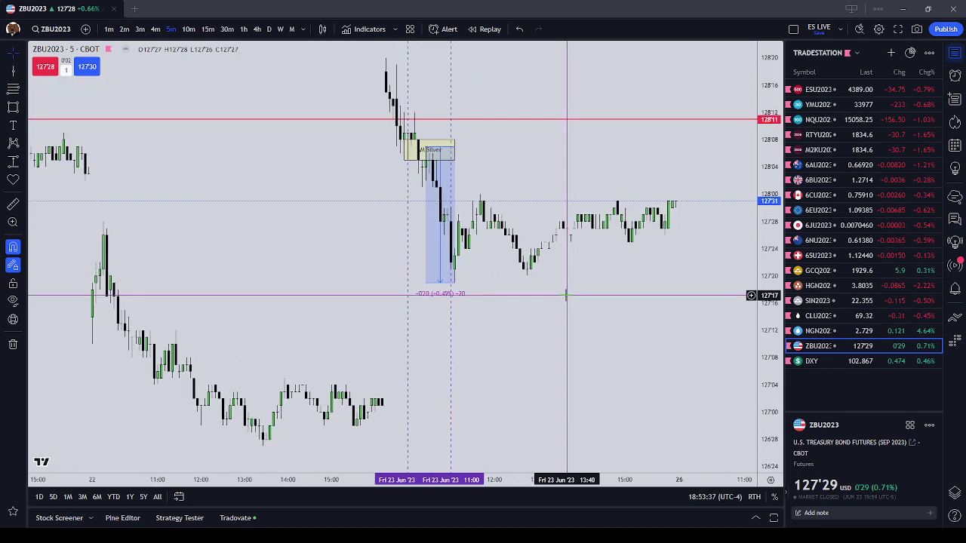
scroll(568, 300, down, 3)
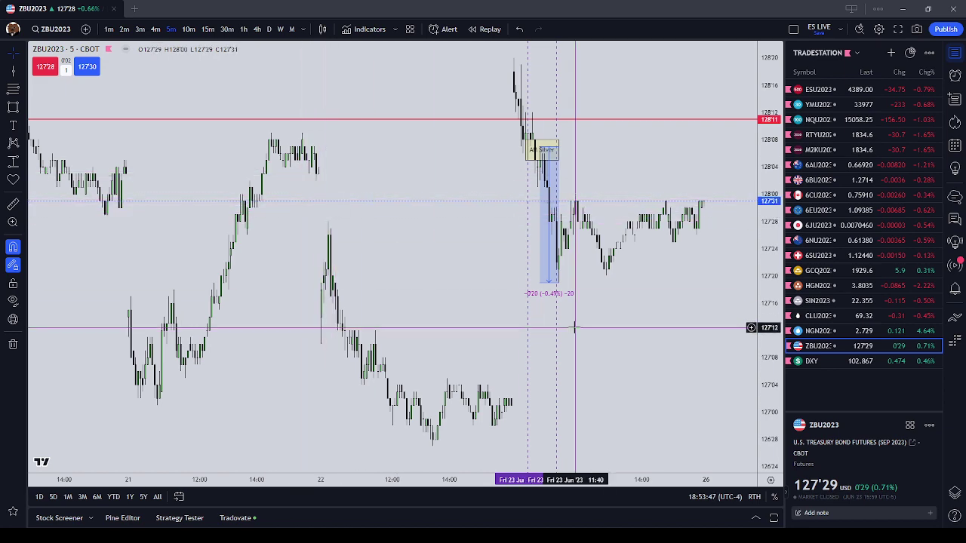
drag(593, 365, 574, 388)
scroll(573, 388, up, 2)
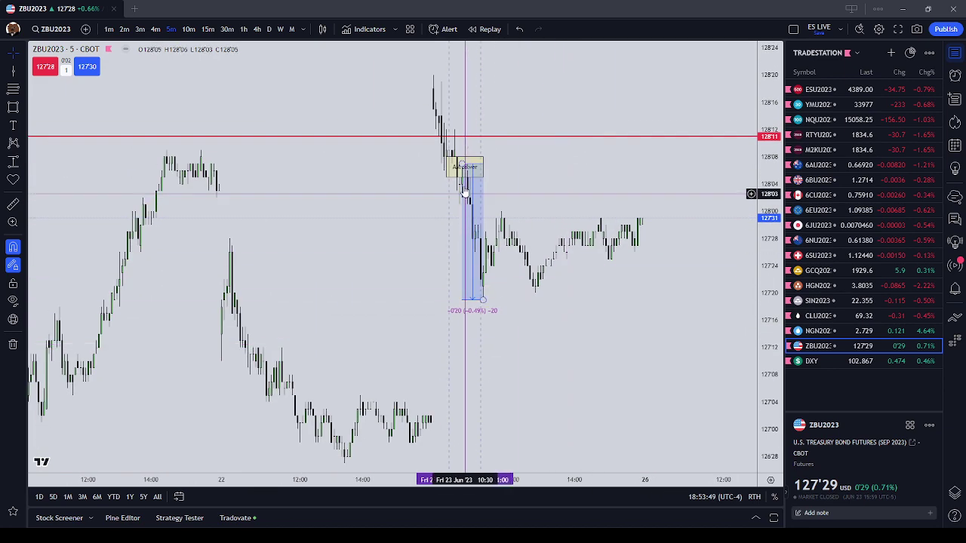
click(467, 157)
right_click(526, 269)
click(619, 480)
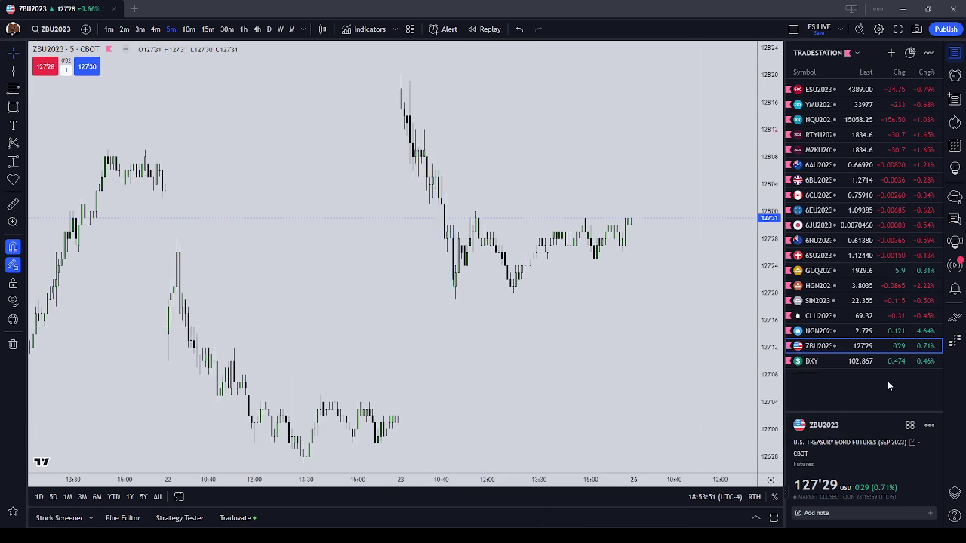
Step: Open the DXY chart and remove all its existing drawings
click(887, 364)
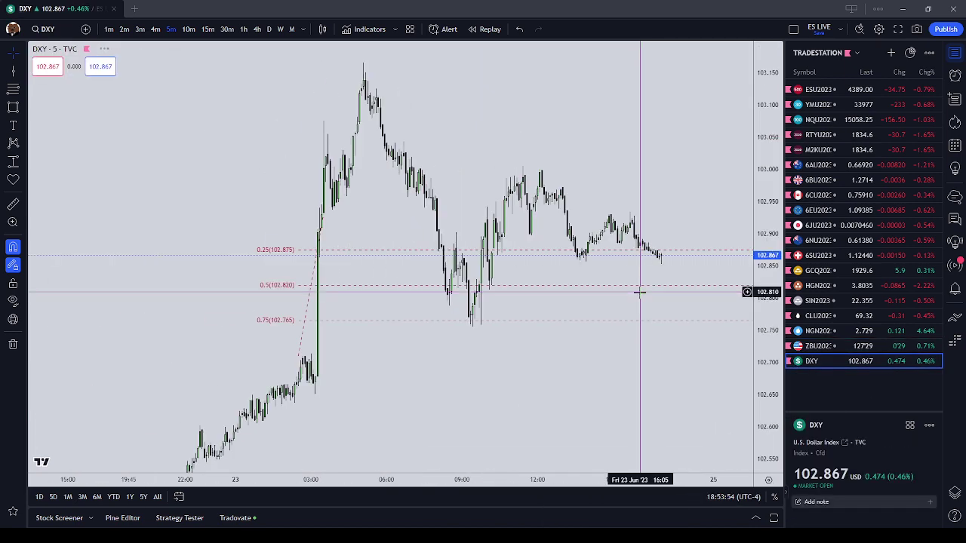
right_click(682, 172)
click(733, 381)
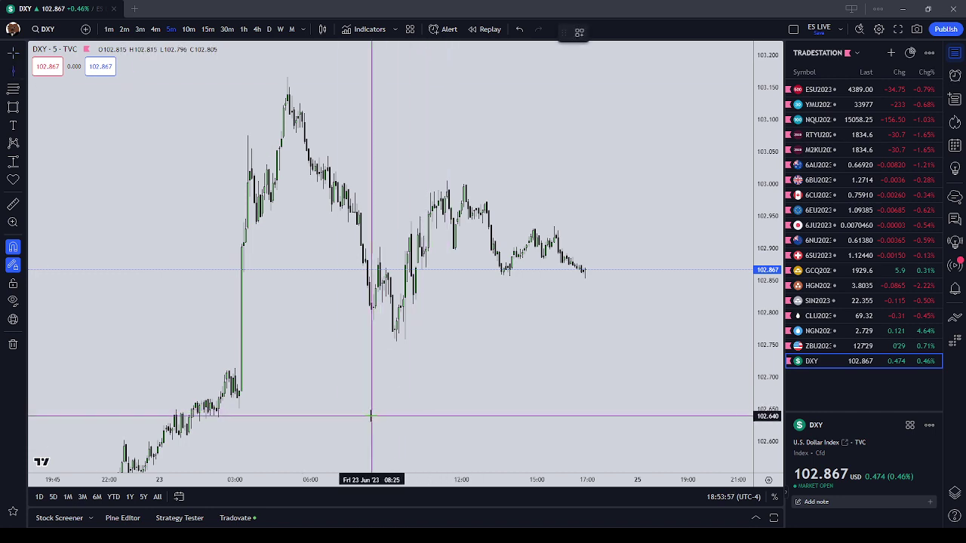
Step: Mark the 23 June 10:00 and 11:00 AM window on the DXY chart with two vertical lines
click(411, 415)
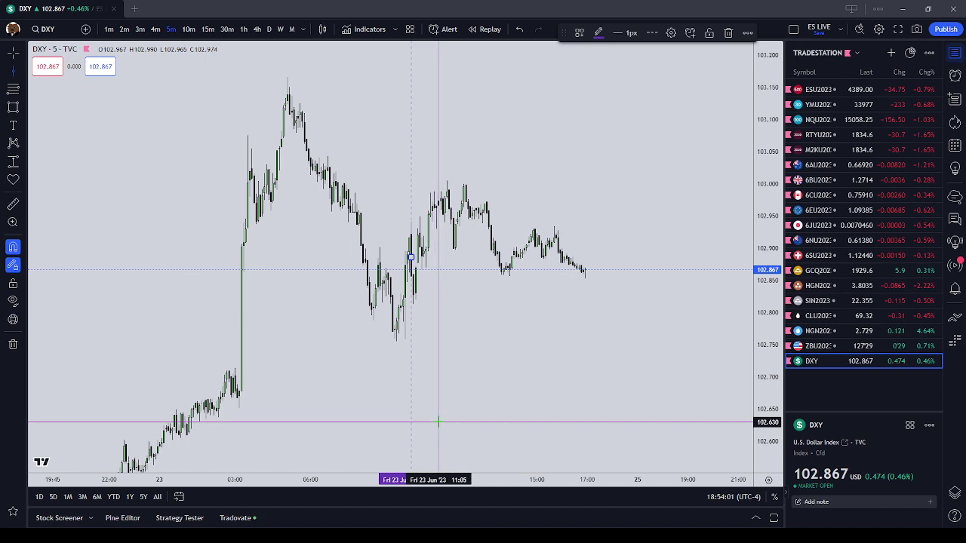
click(437, 422)
Step: Draw a rectangle from 09:40 to 11:00 between 102.827 and 102.847, and apply the AM SILVER drawing template
drag(489, 386, 551, 381)
scroll(551, 379, up, 4)
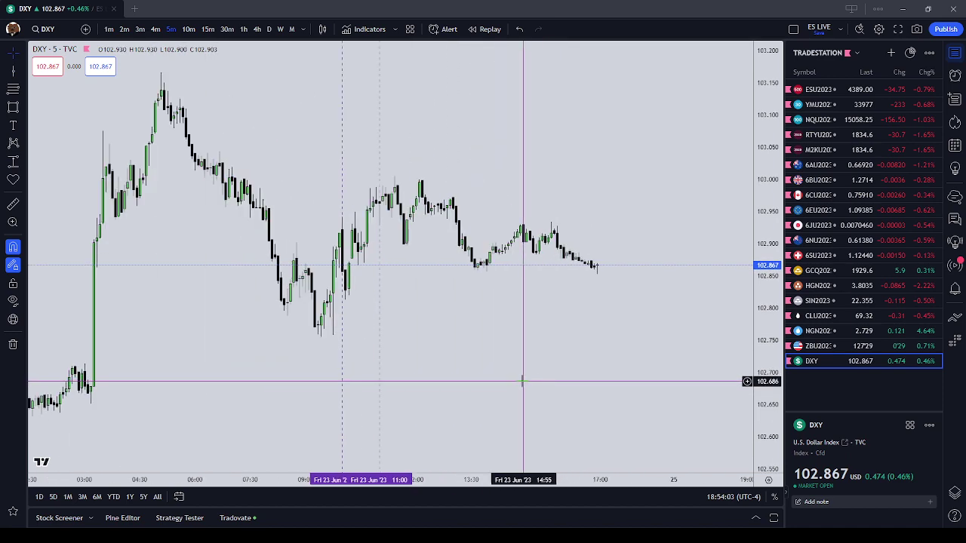
drag(459, 368, 607, 374)
scroll(607, 374, up, 5)
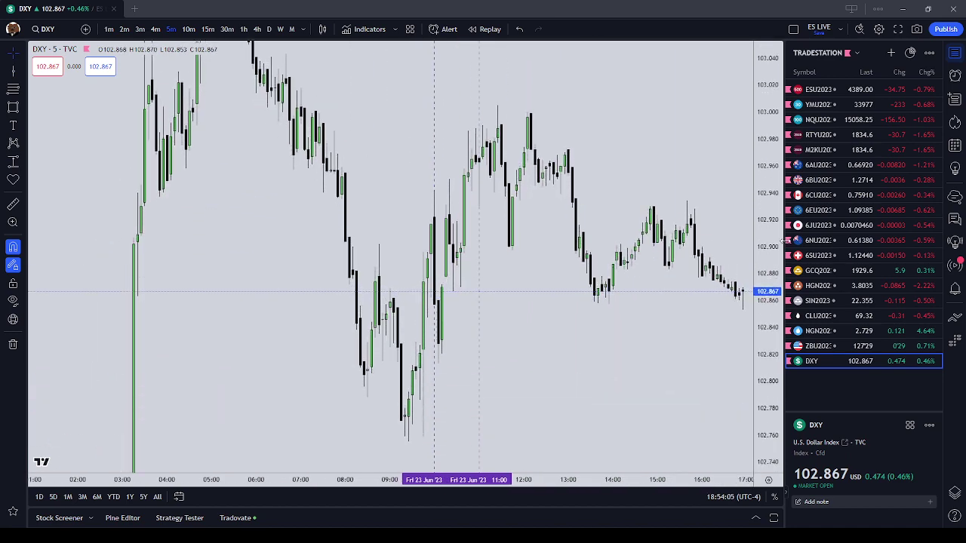
click(18, 92)
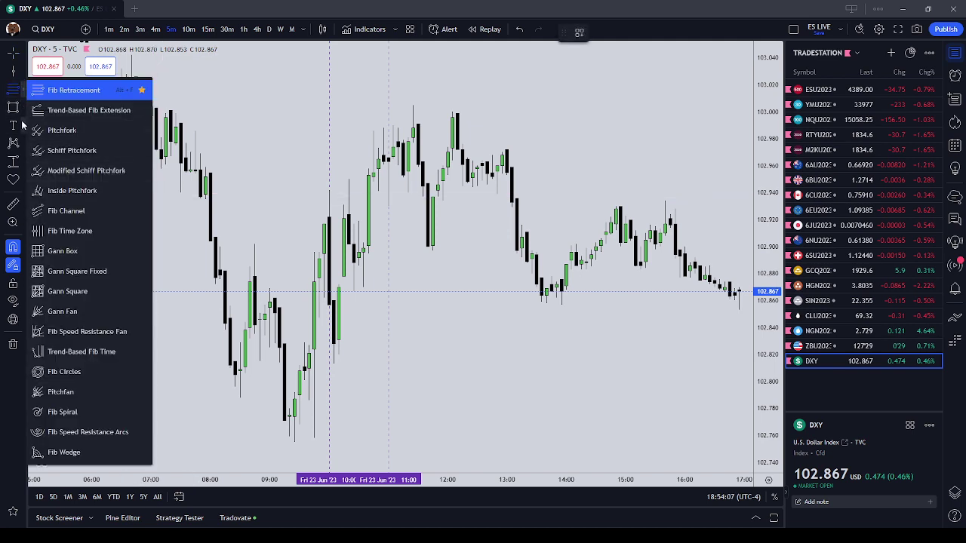
click(13, 107)
click(309, 345)
click(324, 298)
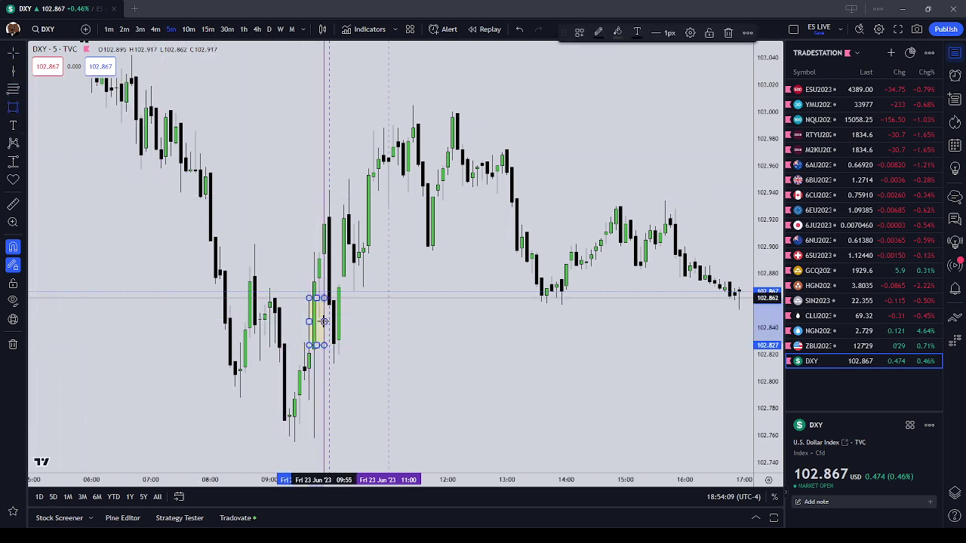
drag(448, 317, 439, 315)
mouse_move(308, 297)
mouse_down()
mouse_move(310, 316)
mouse_move(379, 329)
mouse_up()
click(448, 323)
click(583, 34)
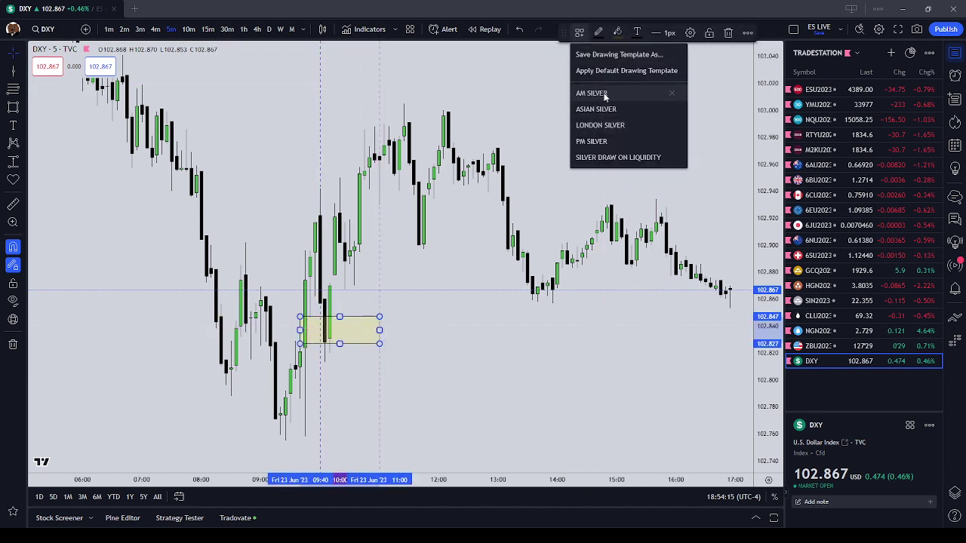
click(604, 94)
Step: Measure the DXY price range from 102.827 at 09:40 up to the 103.005 high near 11:25
scroll(449, 334, down, 2)
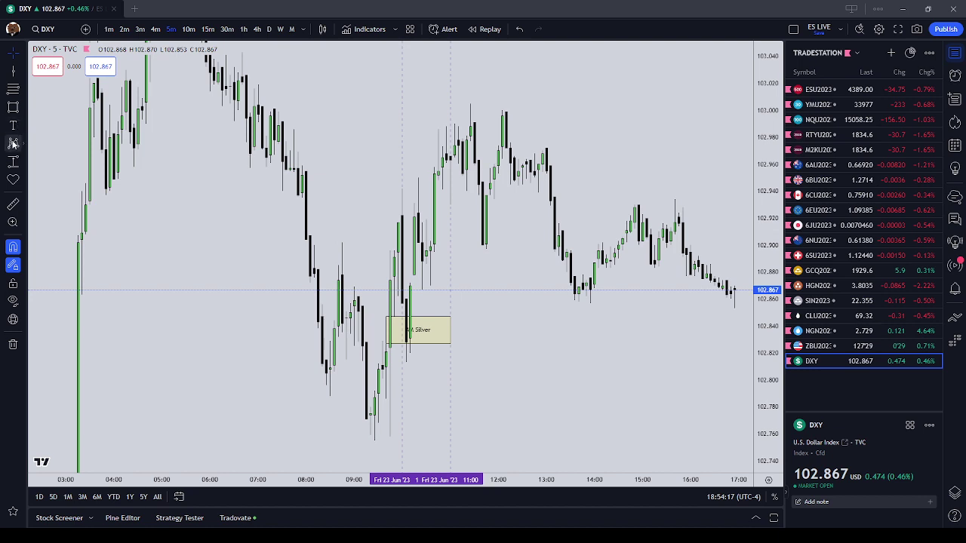
click(16, 165)
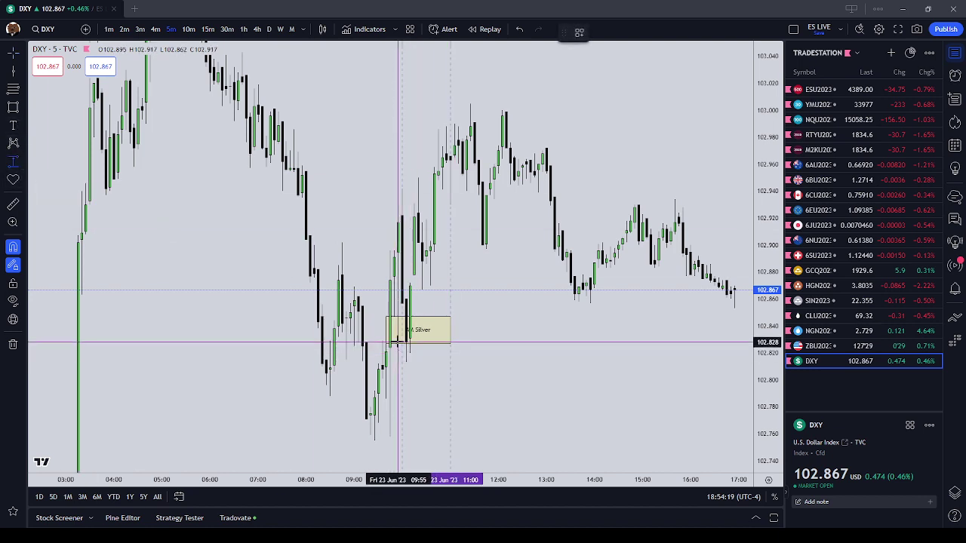
click(386, 344)
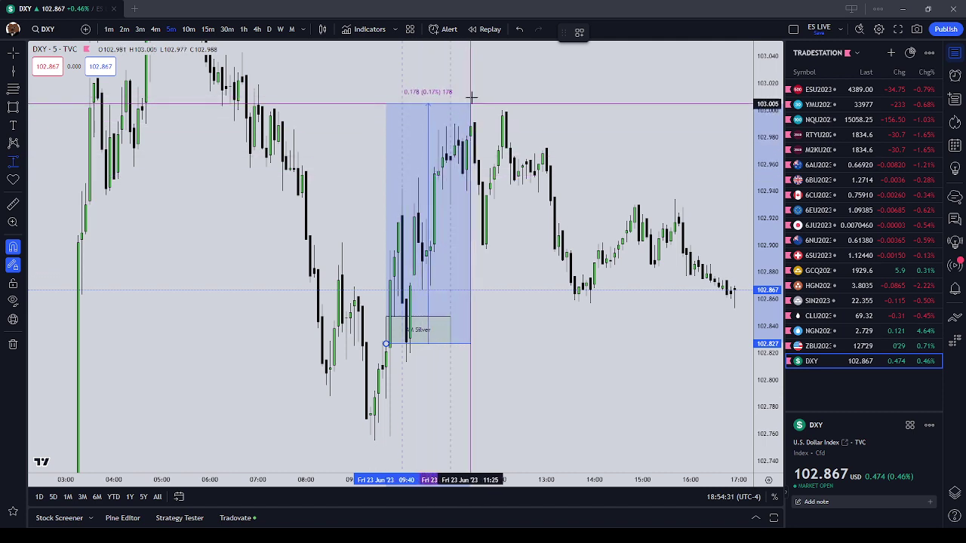
key(Escape)
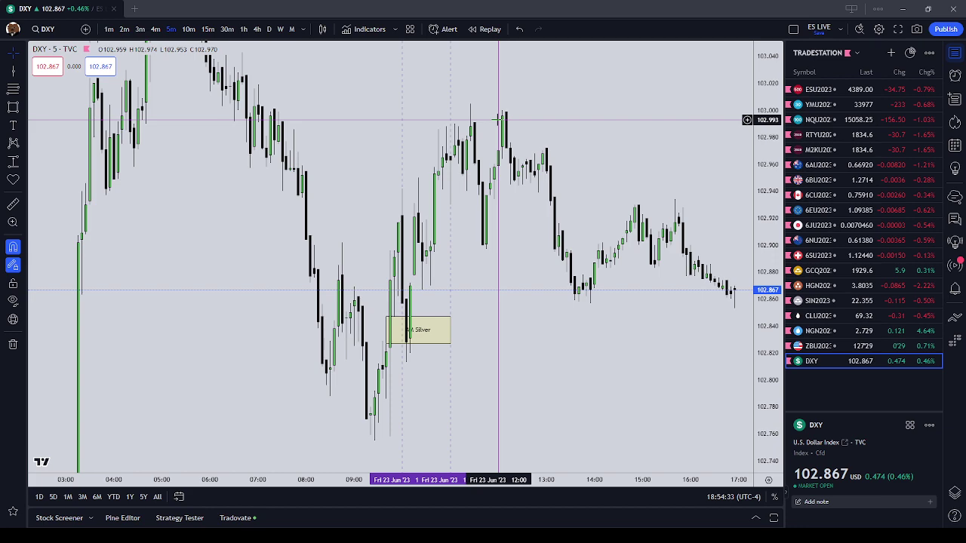
Step: Examine the DXY price action before, during and after the 10:00–11:00 window around the AM Silver zone
drag(560, 243, 572, 287)
scroll(572, 287, down, 2)
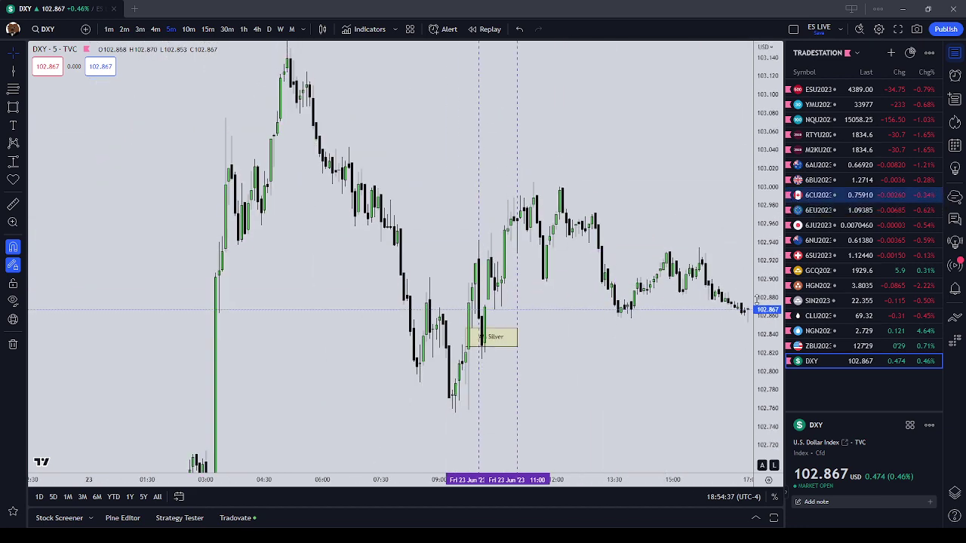
scroll(604, 222, up, 3)
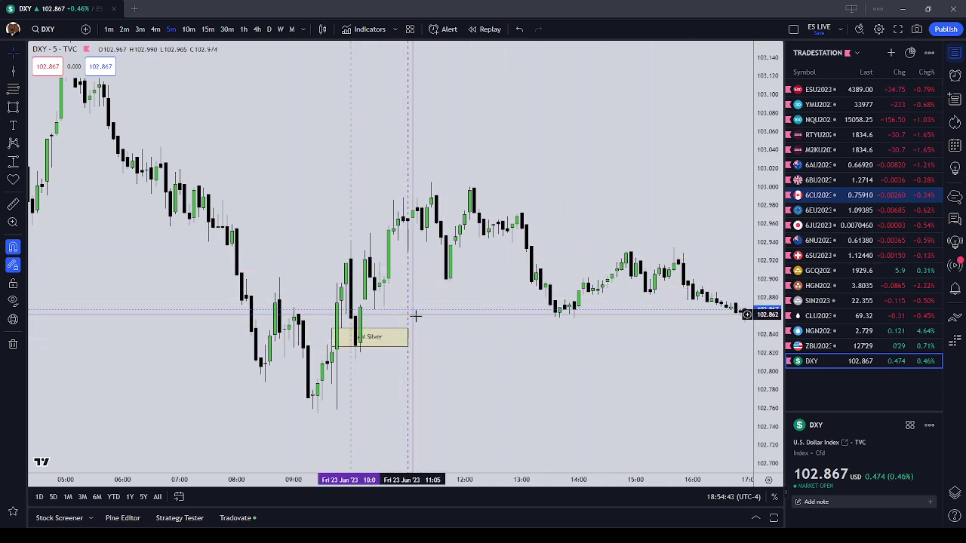
drag(386, 354, 476, 323)
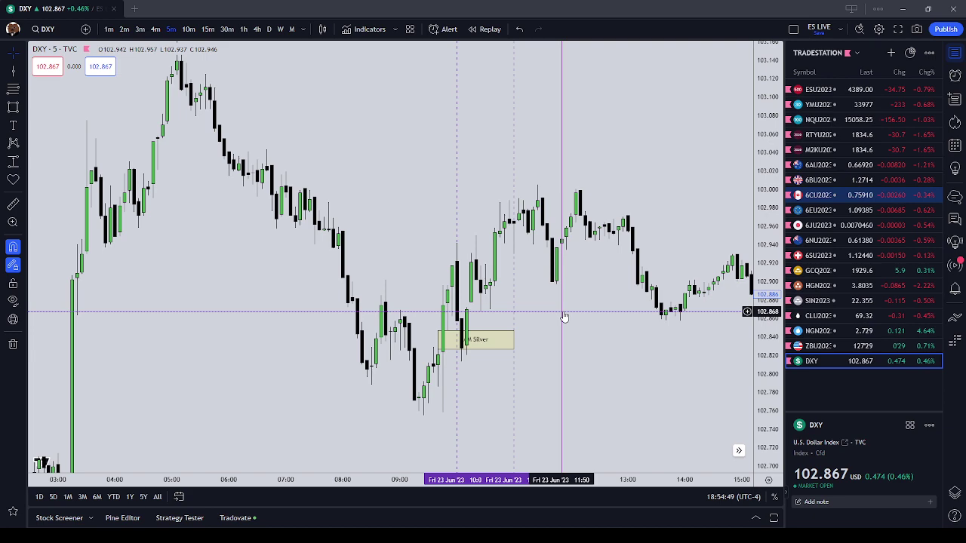
scroll(564, 317, down, 3)
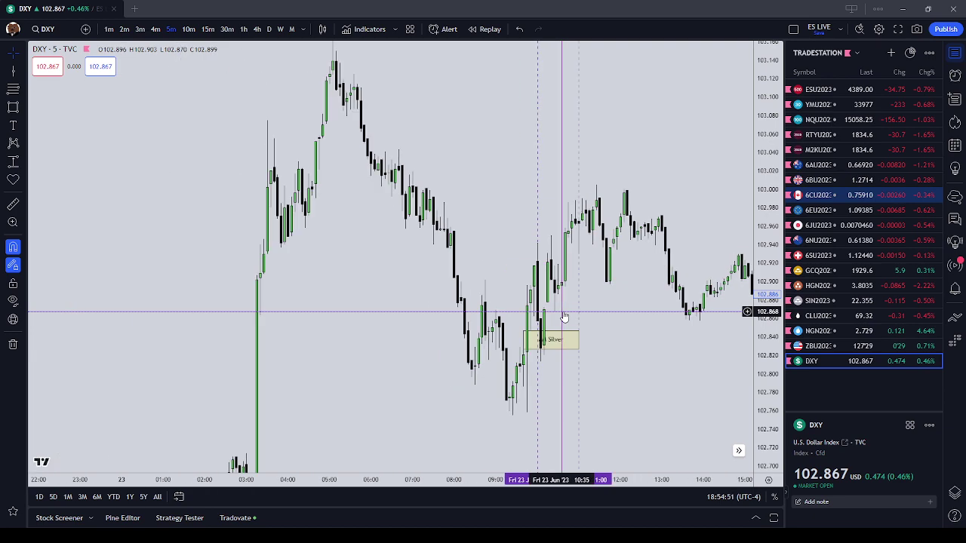
scroll(564, 317, up, 3)
drag(565, 337, 540, 296)
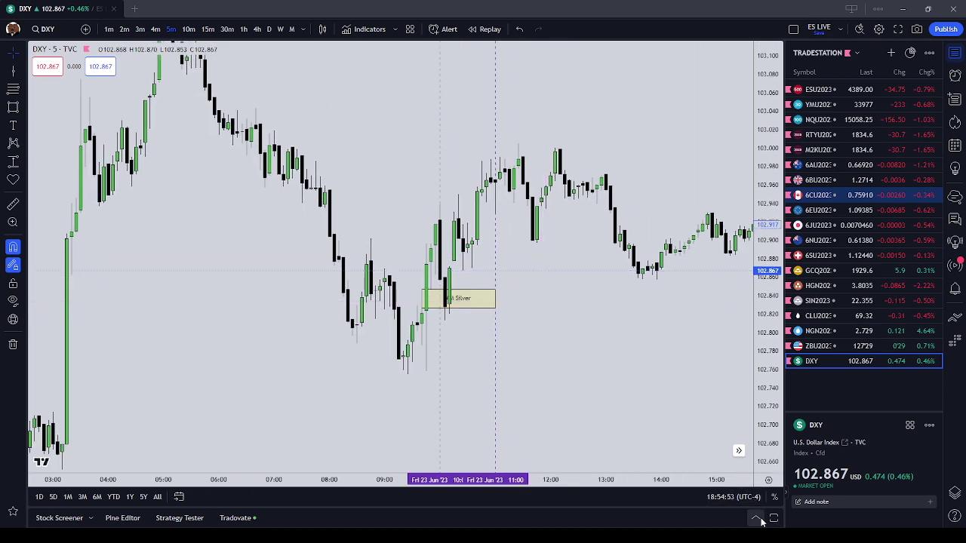
drag(762, 387, 762, 429)
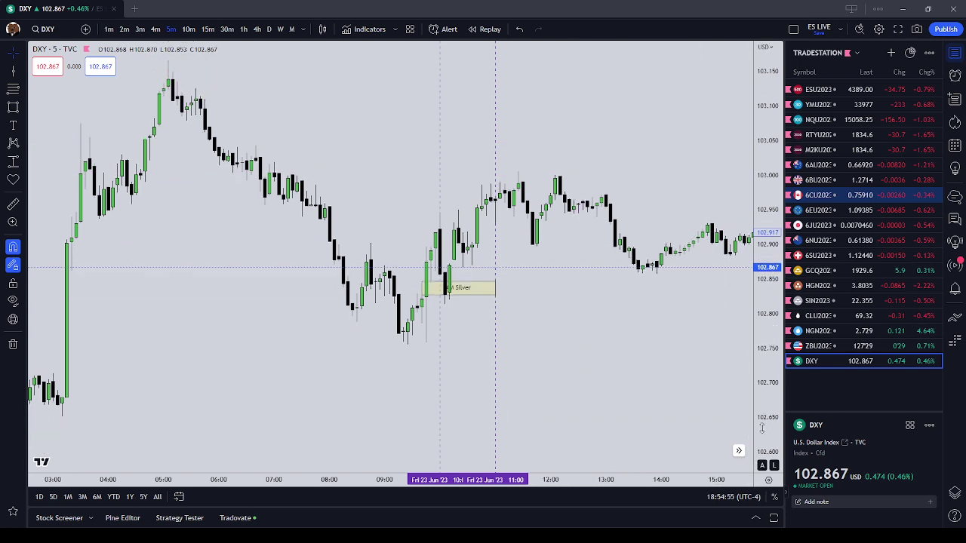
scroll(619, 351, down, 2)
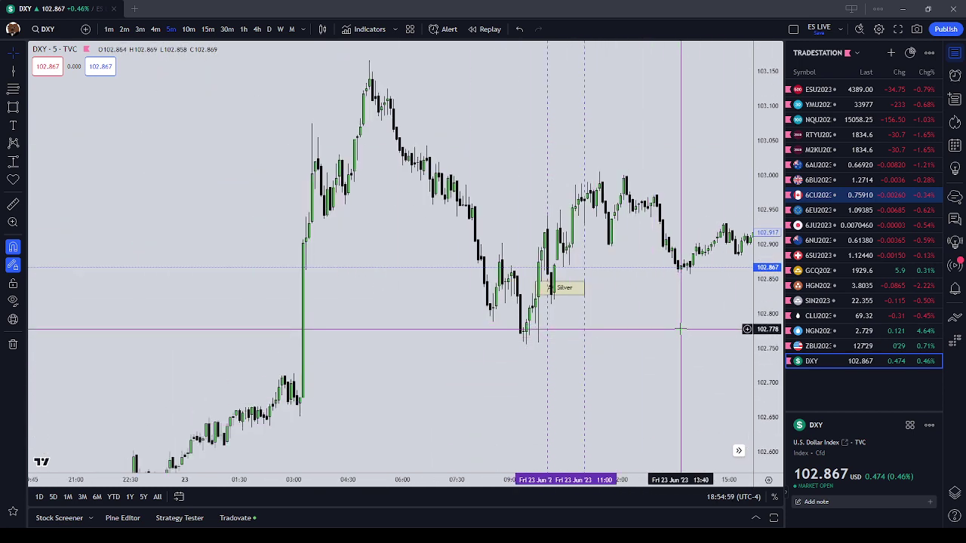
click(540, 288)
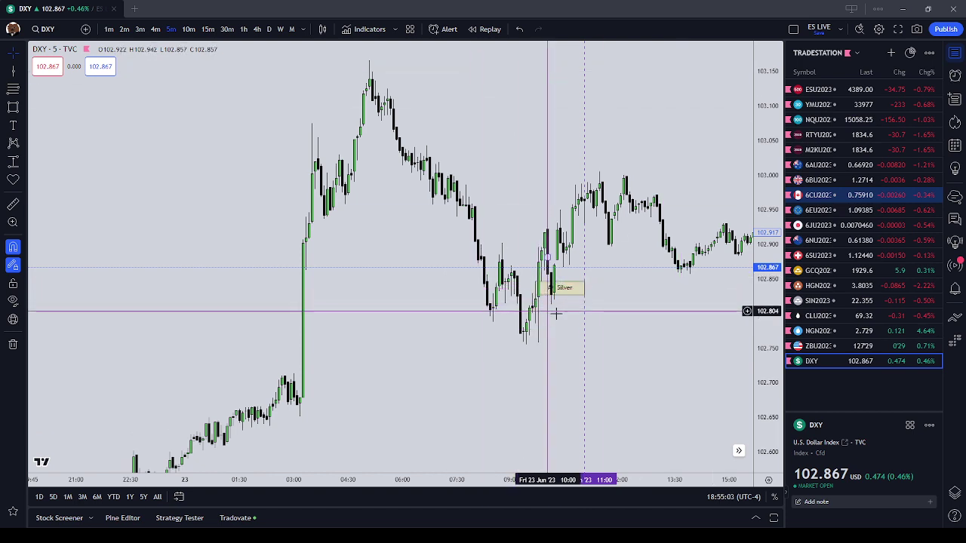
drag(638, 307, 602, 330)
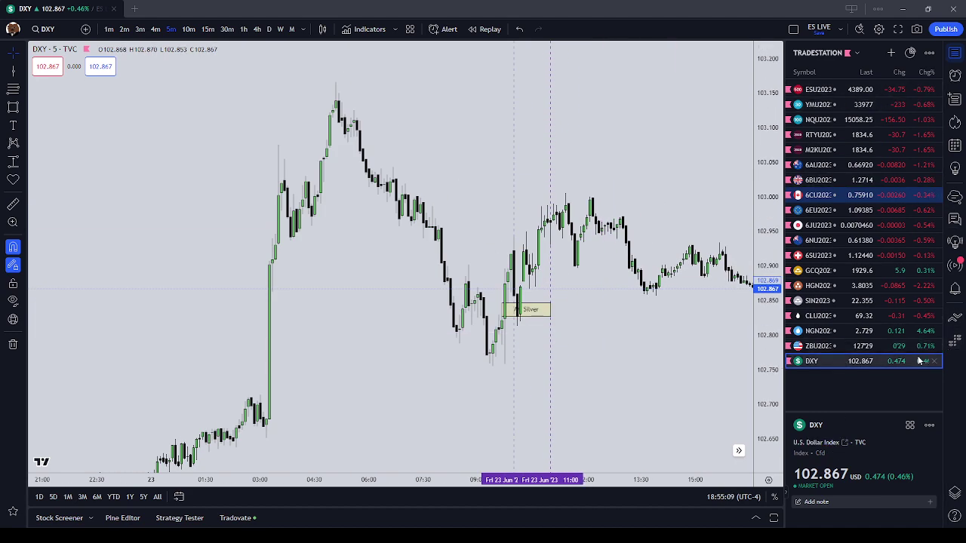
scroll(651, 366, up, 1)
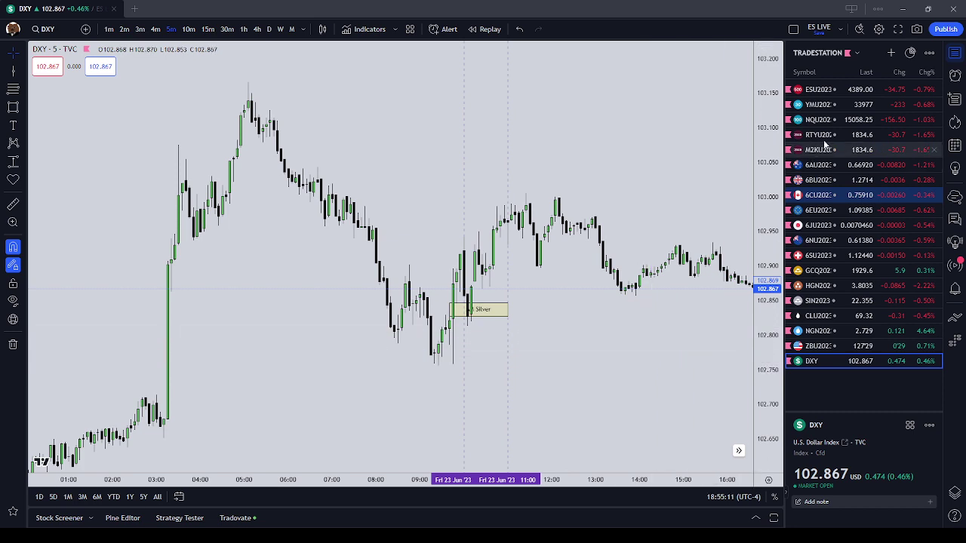
right_click(609, 368)
click(589, 362)
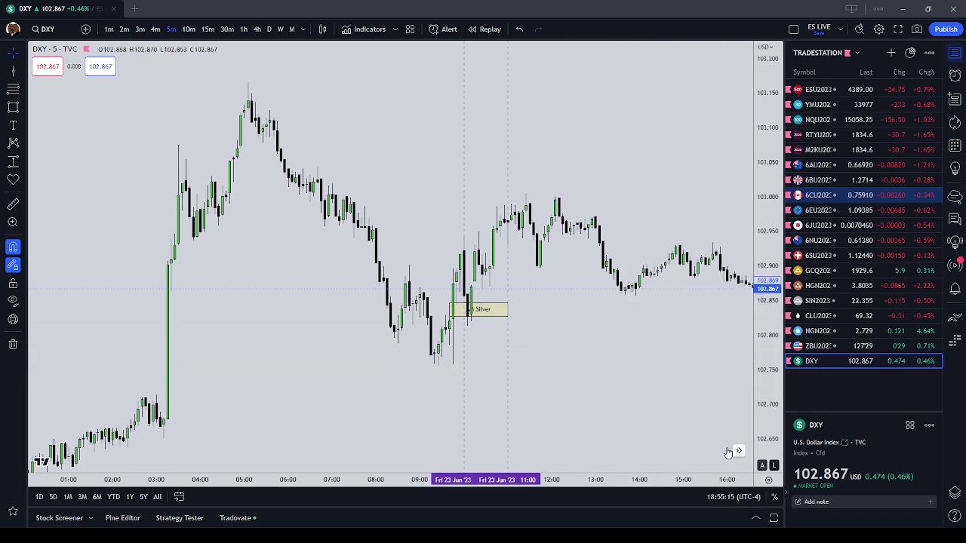
Step: Extend the AM Silver zone's start back to about 09:25 and raise its upper edge to about 102.857
scroll(560, 367, up, 2)
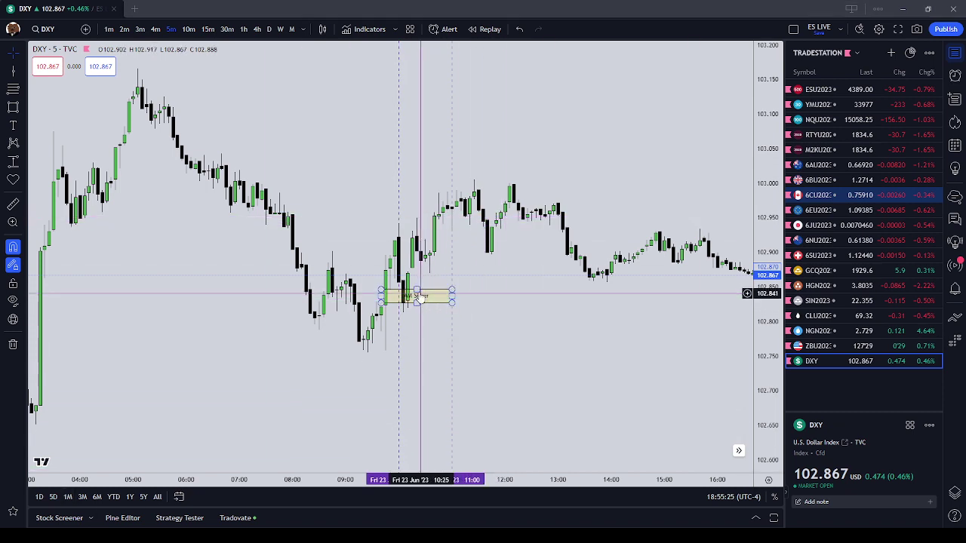
drag(382, 296, 366, 296)
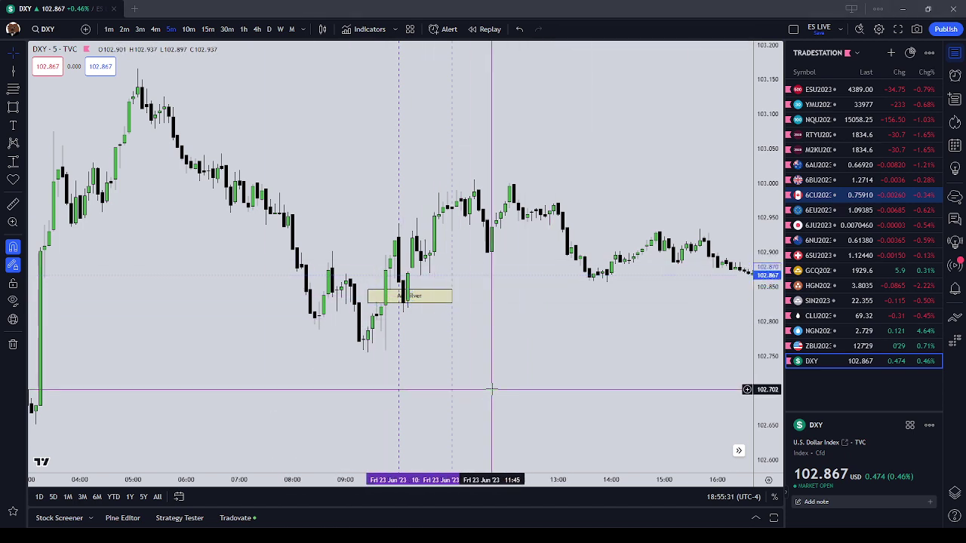
scroll(515, 409, down, 5)
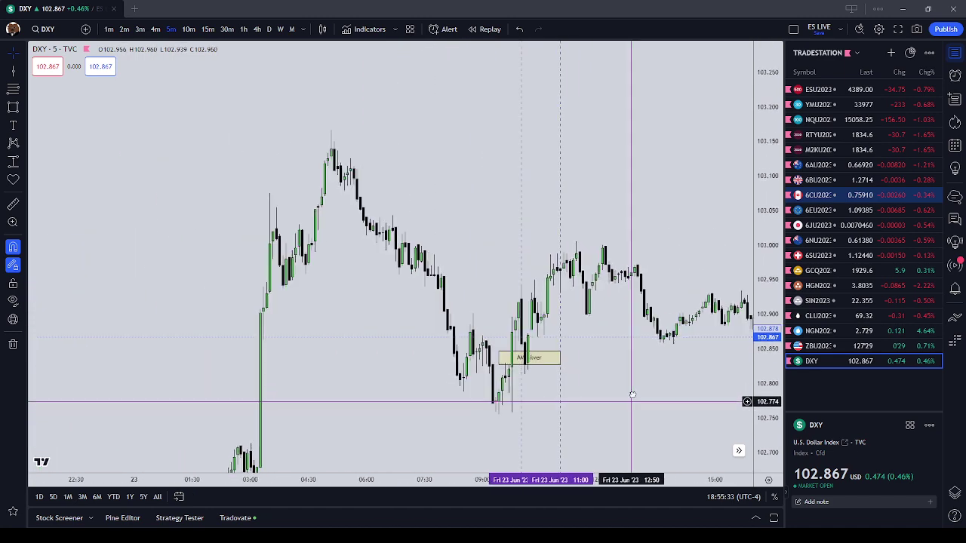
scroll(645, 329, up, 5)
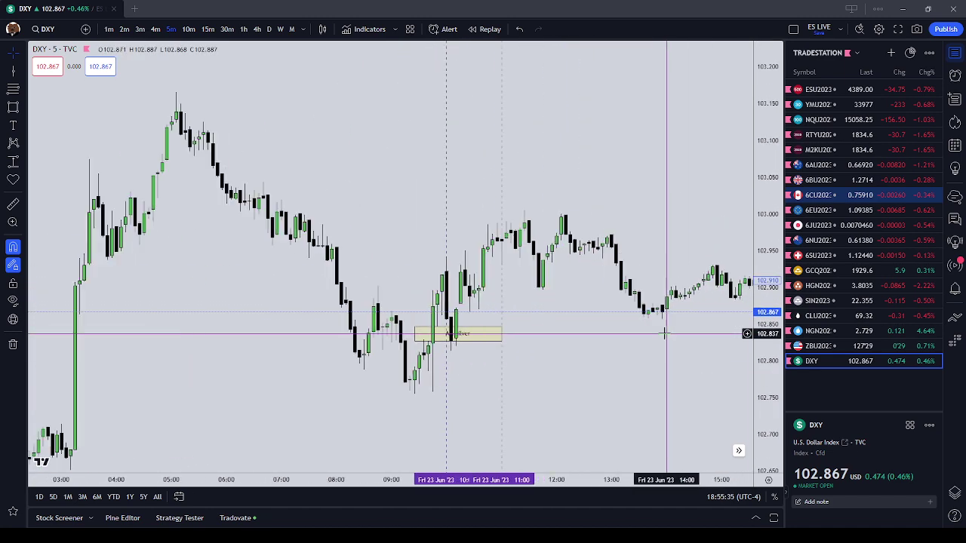
mouse_move(456, 327)
mouse_down()
mouse_move(456, 339)
mouse_move(457, 318)
mouse_up()
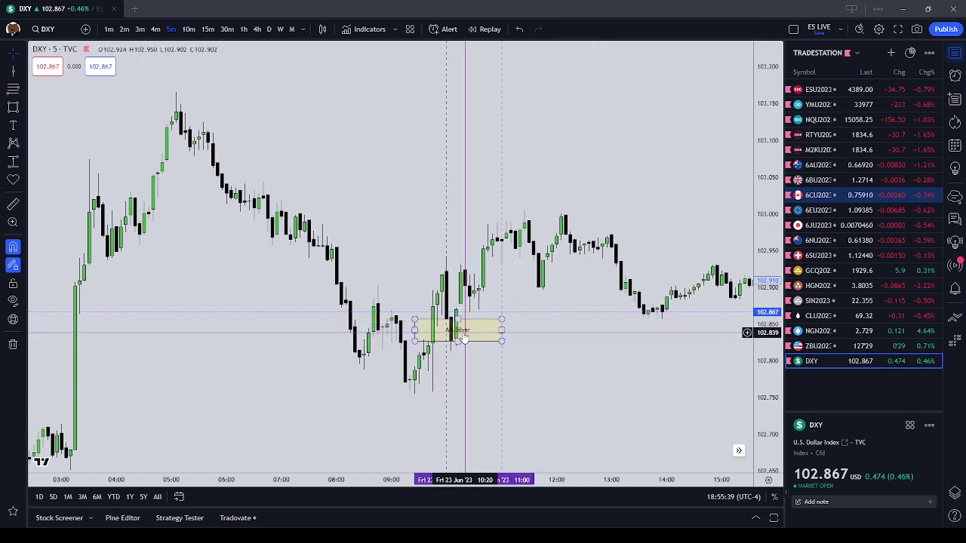
click(560, 337)
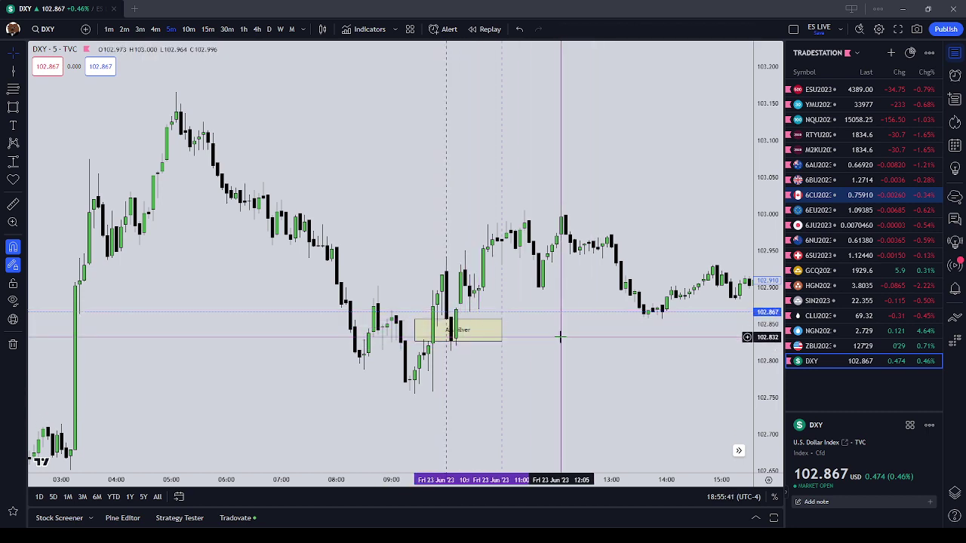
mouse_move(457, 320)
mouse_down()
mouse_move(457, 341)
mouse_move(458, 319)
mouse_up()
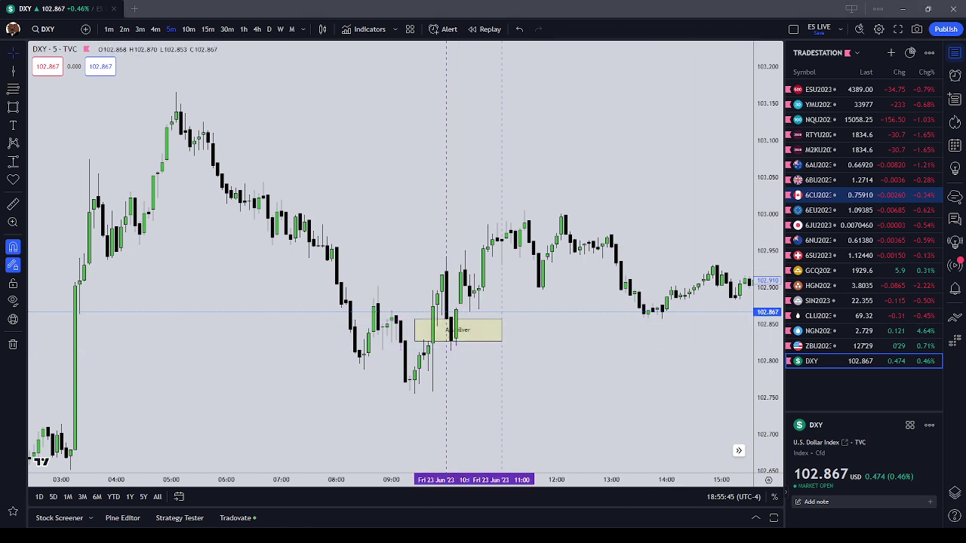
scroll(462, 391, down, 5)
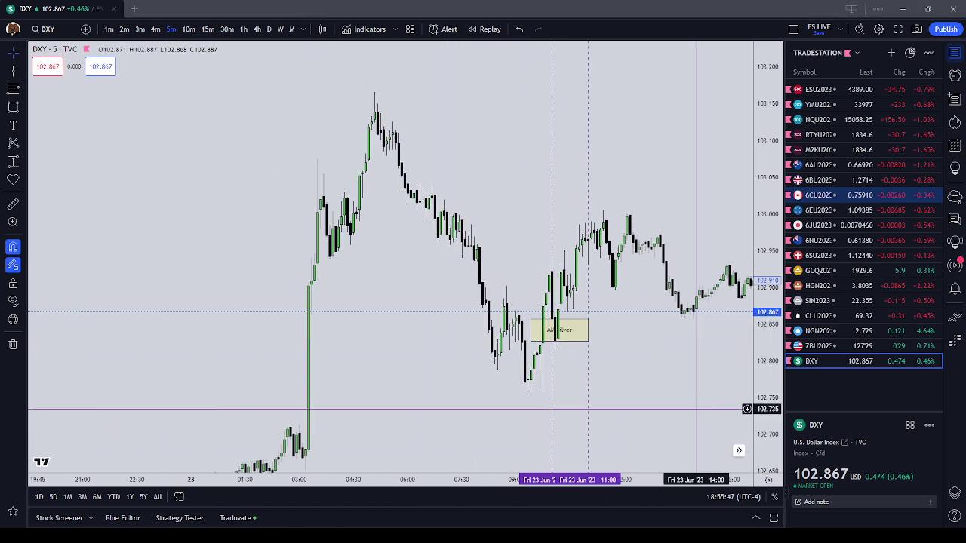
drag(469, 387, 615, 389)
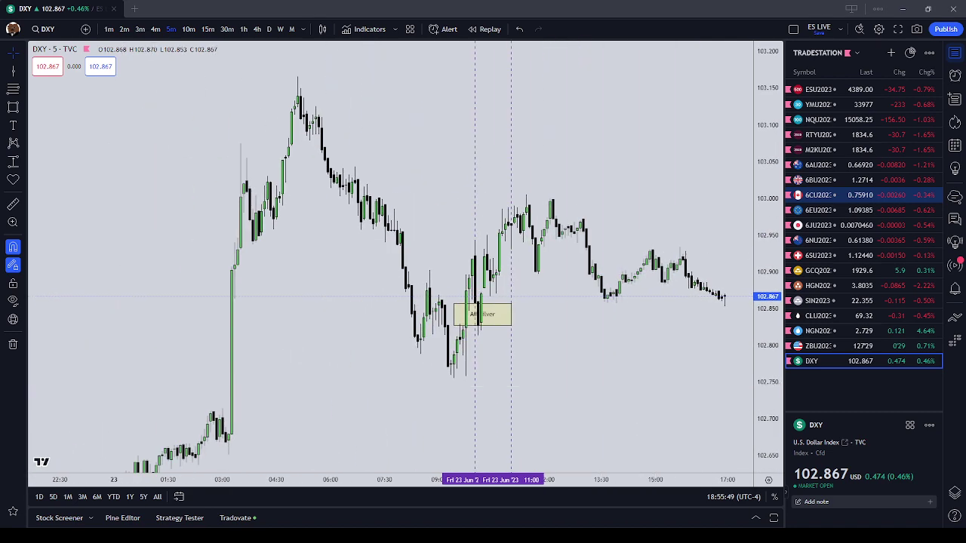